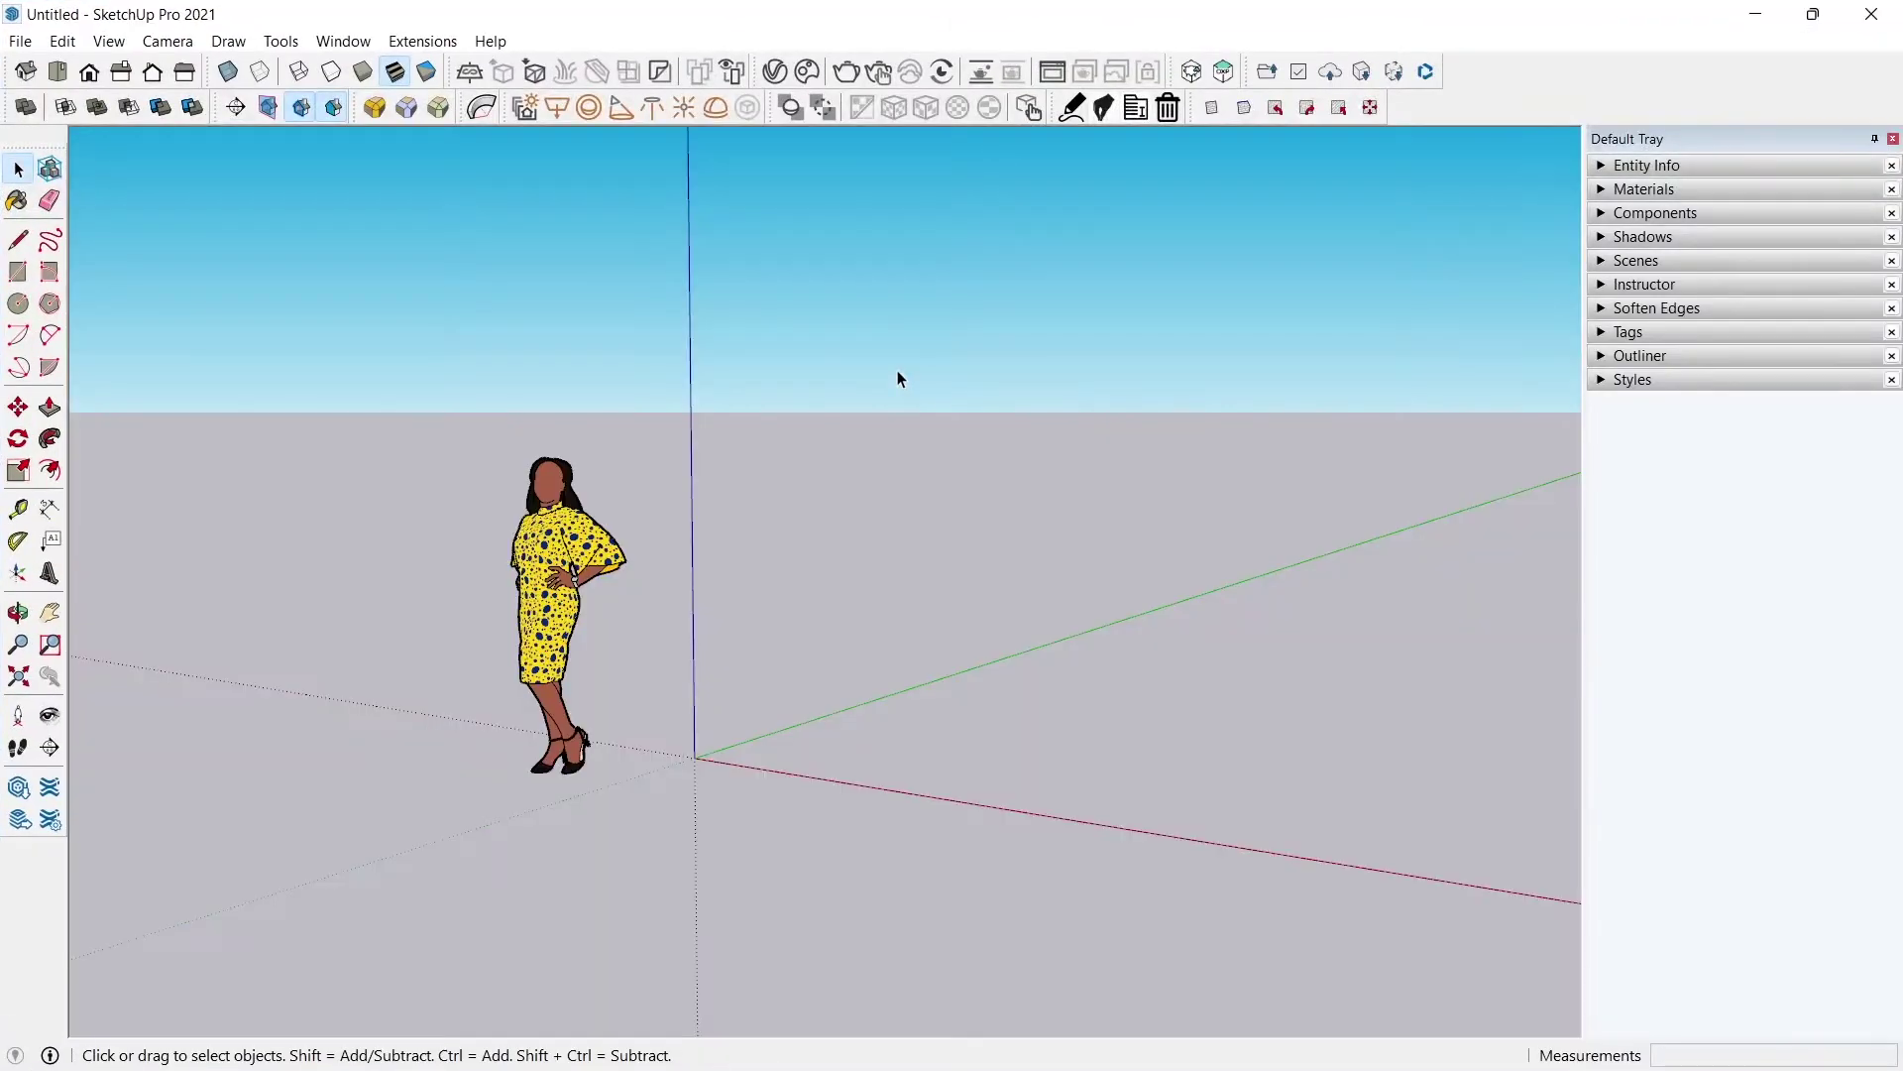
# Select and delete the default scale figure so only the axes remain
pyautogui.click(531, 622)
pyautogui.press('Delete')
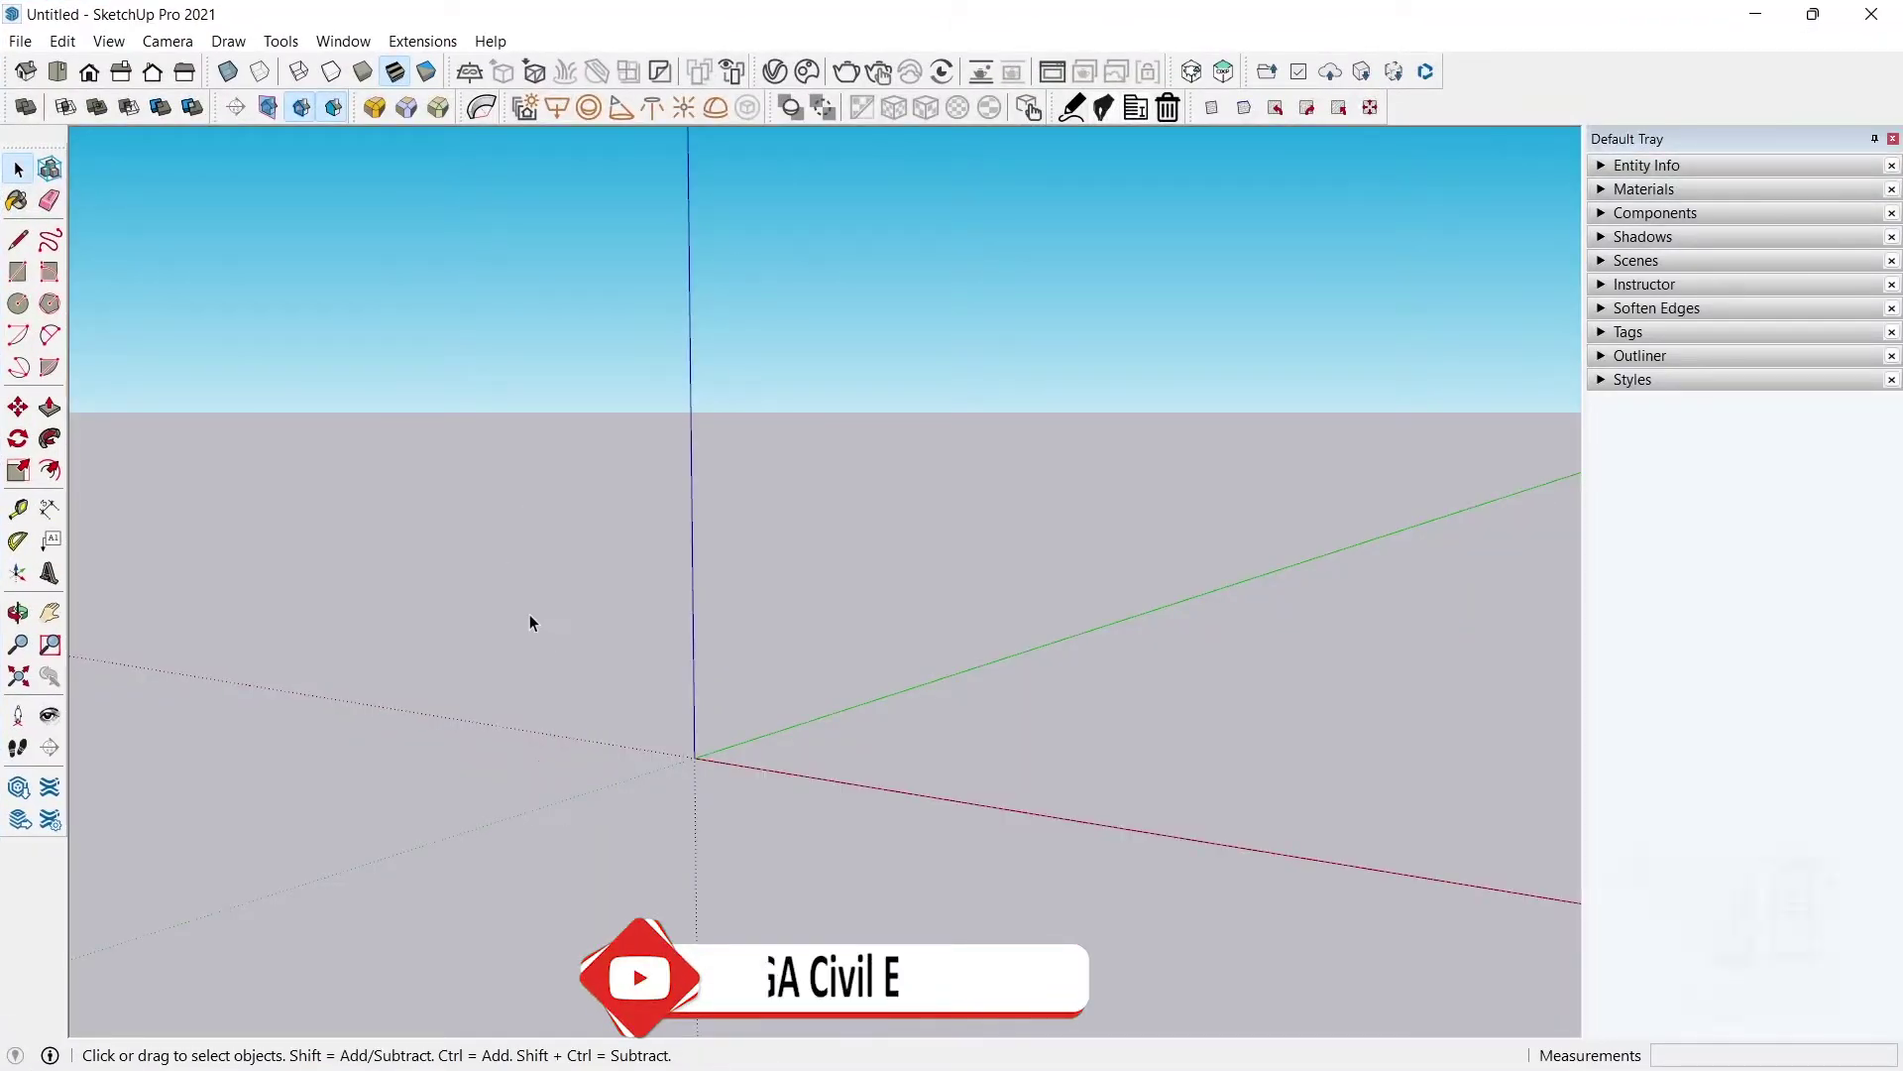
# Draw a ground rectangle and push/pull it into a box about 11' 8 11/16" tall
pyautogui.moveTo(383, 606)
pyautogui.mouseDown(button='middle')
pyautogui.moveTo(433, 637)
pyautogui.moveTo(552, 641)
pyautogui.mouseUp(button='middle')
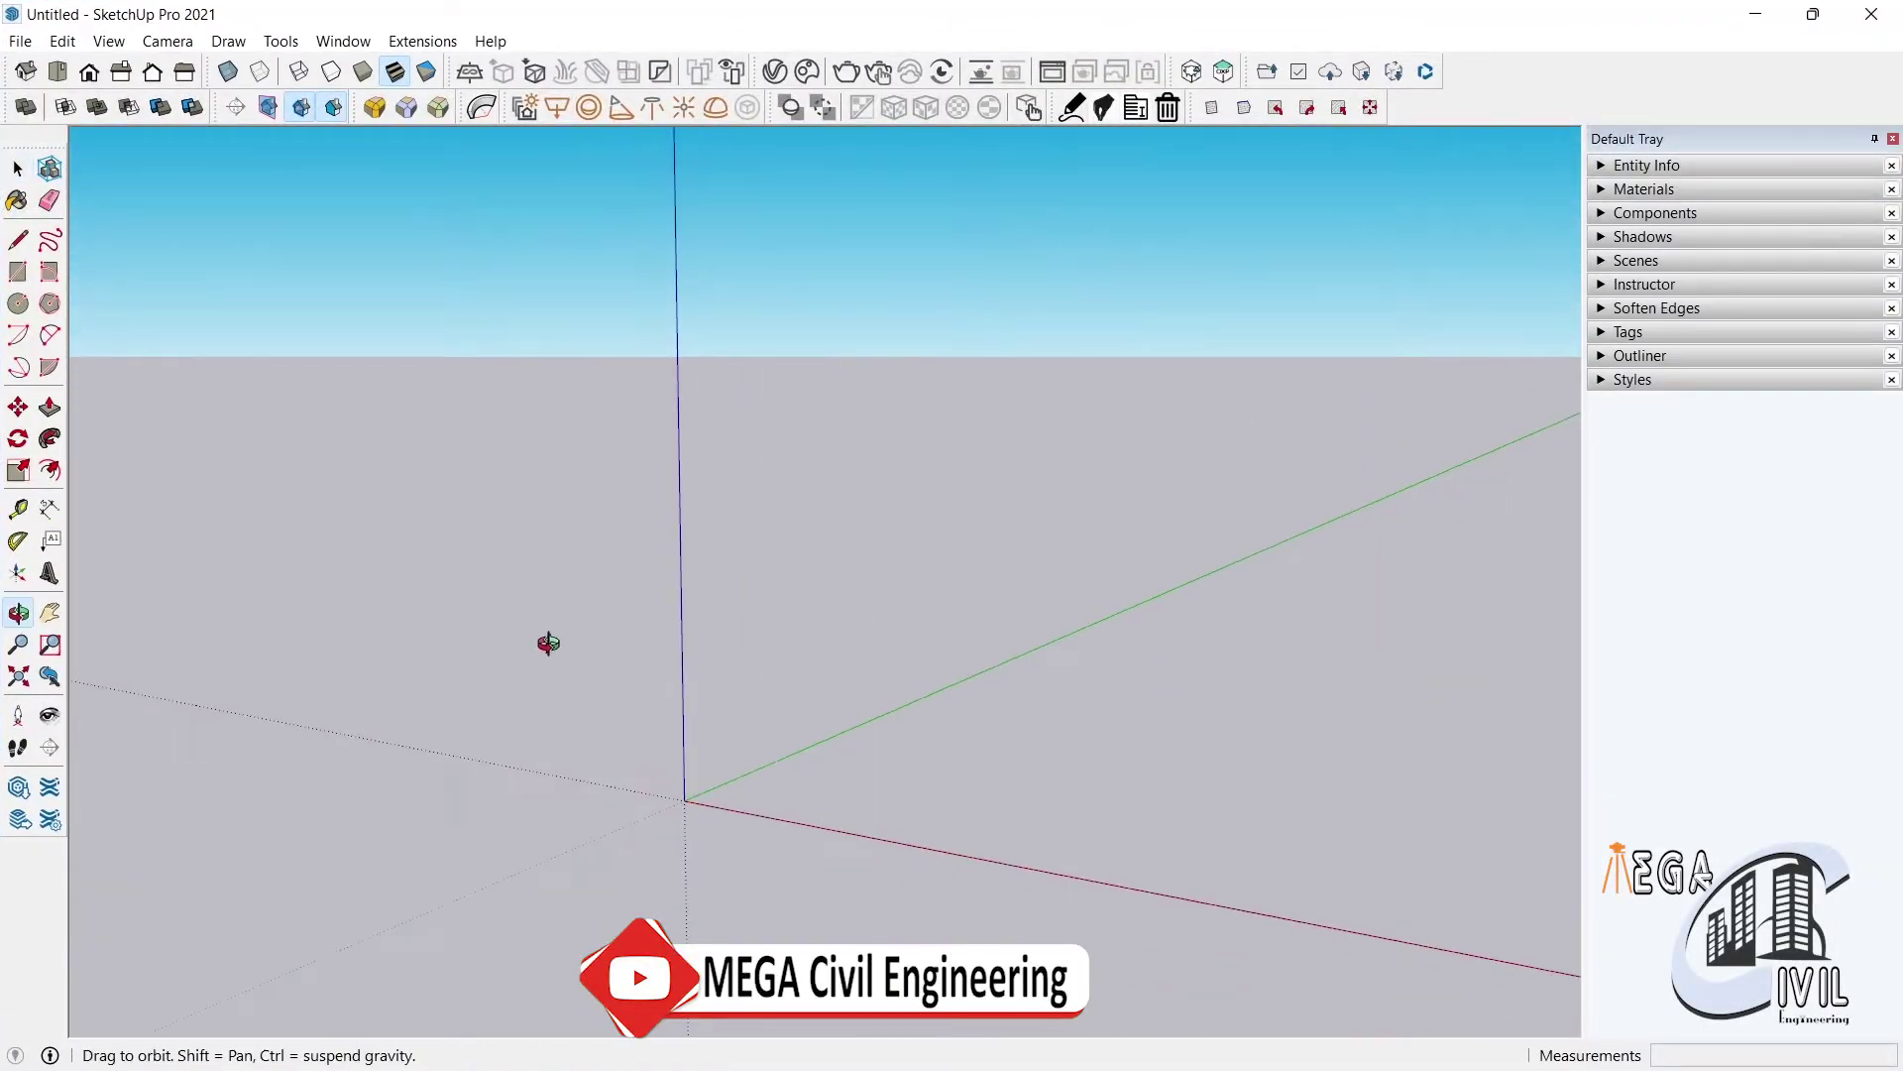
pyautogui.click(20, 272)
pyautogui.click(893, 730)
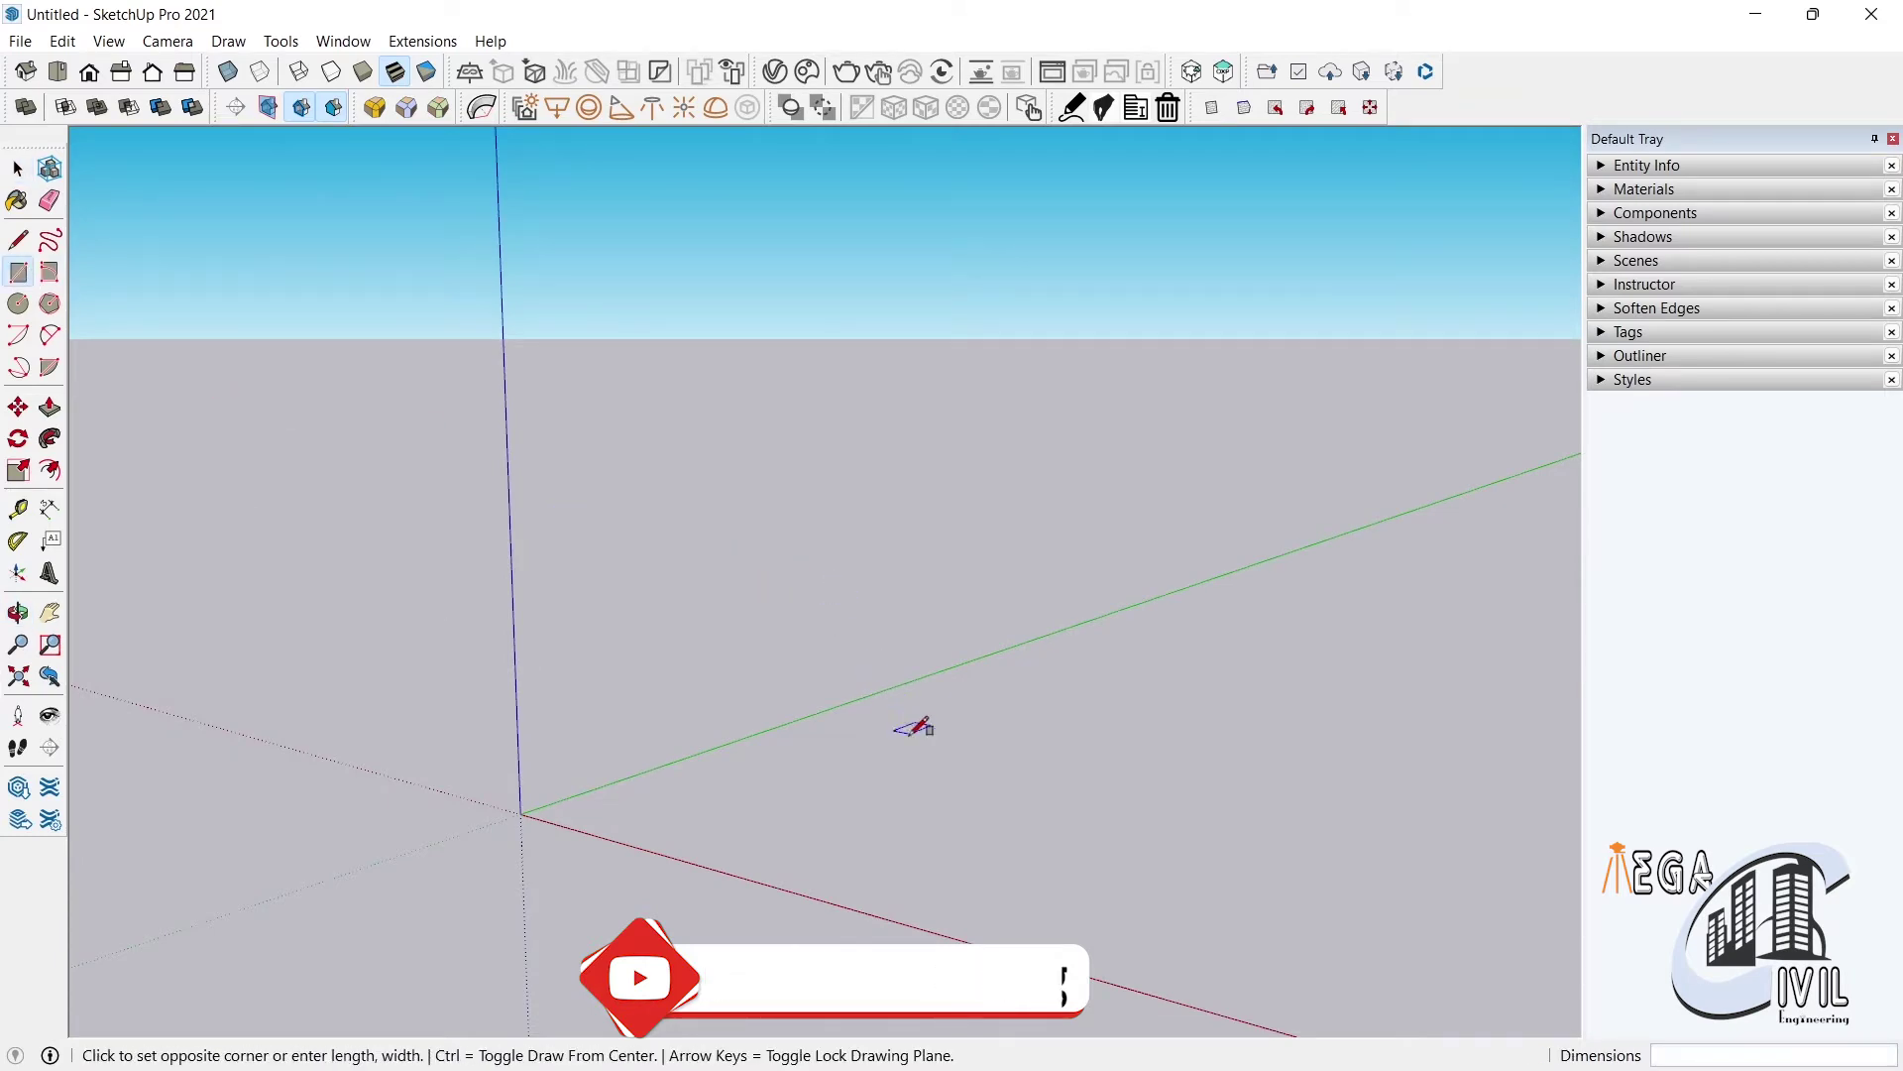
pyautogui.click(1148, 963)
pyautogui.press('p')
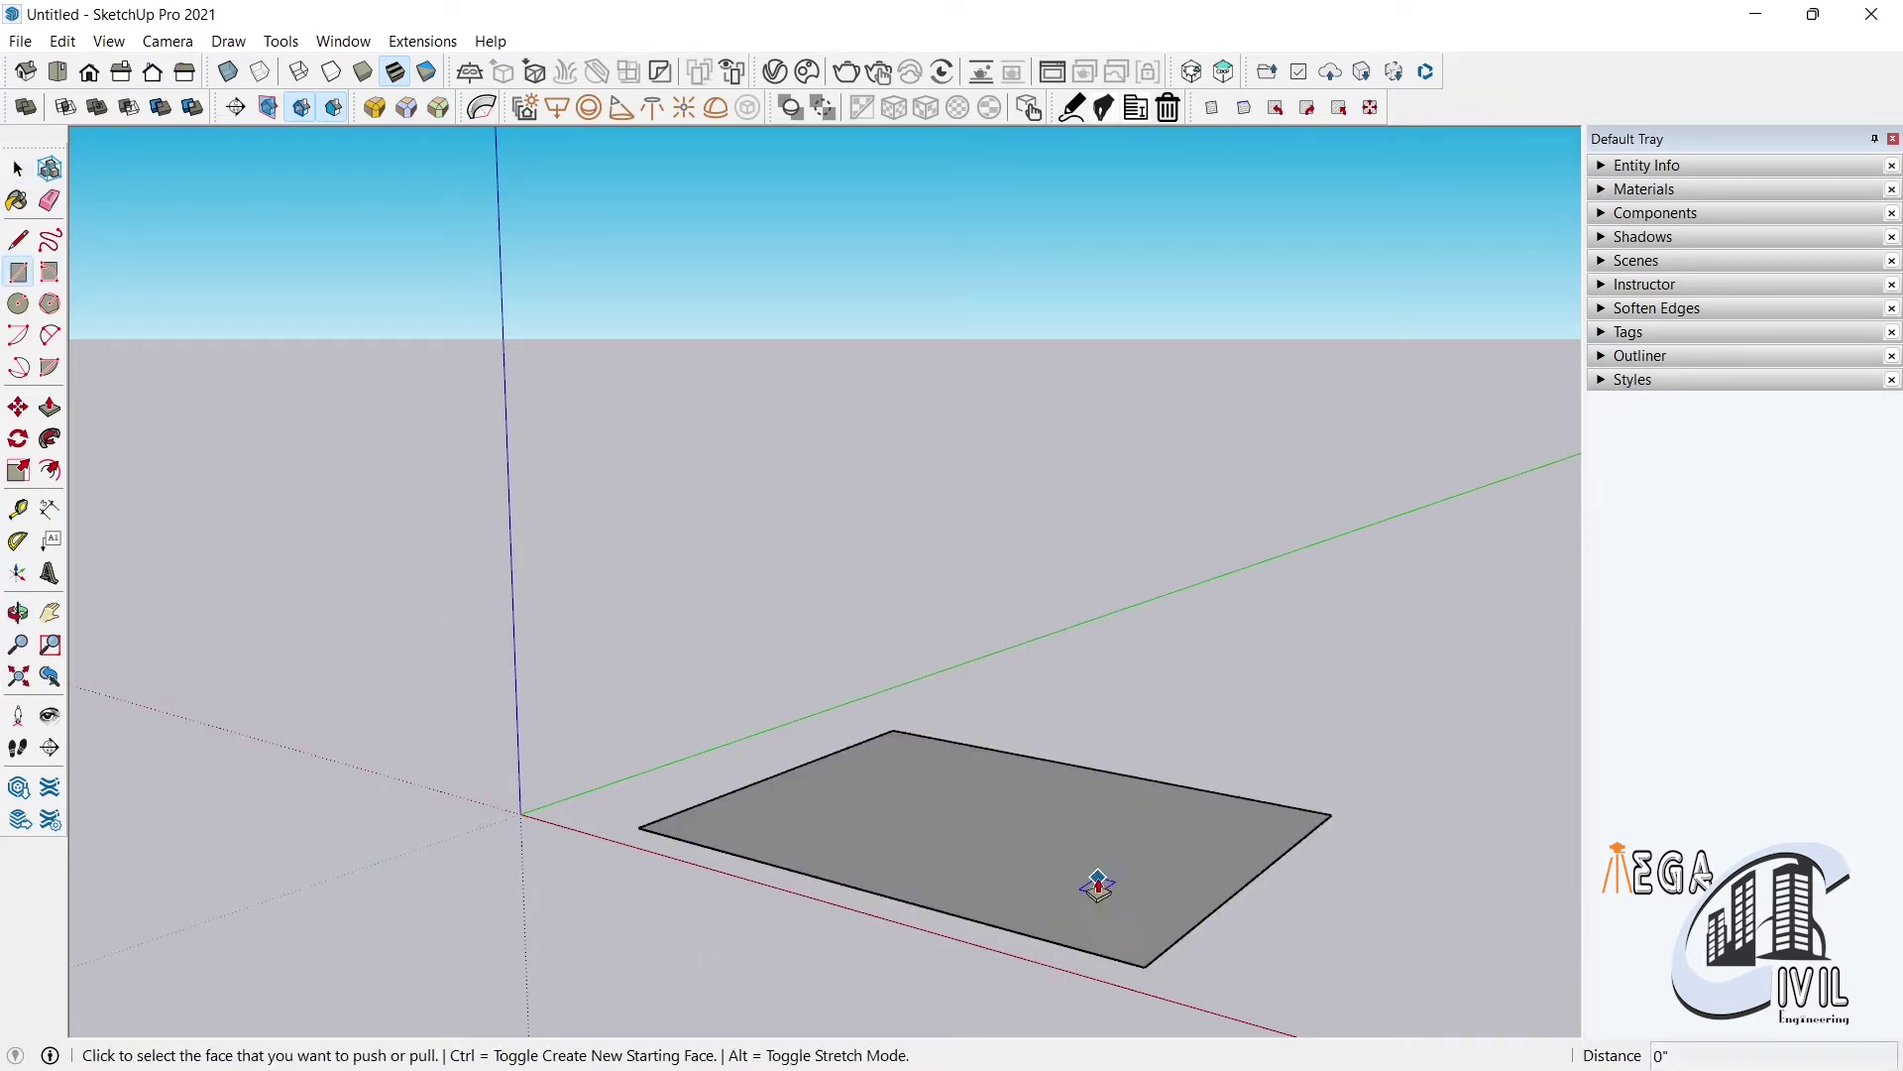
pyautogui.click(870, 616)
pyautogui.moveTo(870, 615); pyautogui.dragTo(888, 731, button='middle')
pyautogui.scroll(-3, 913, 671)
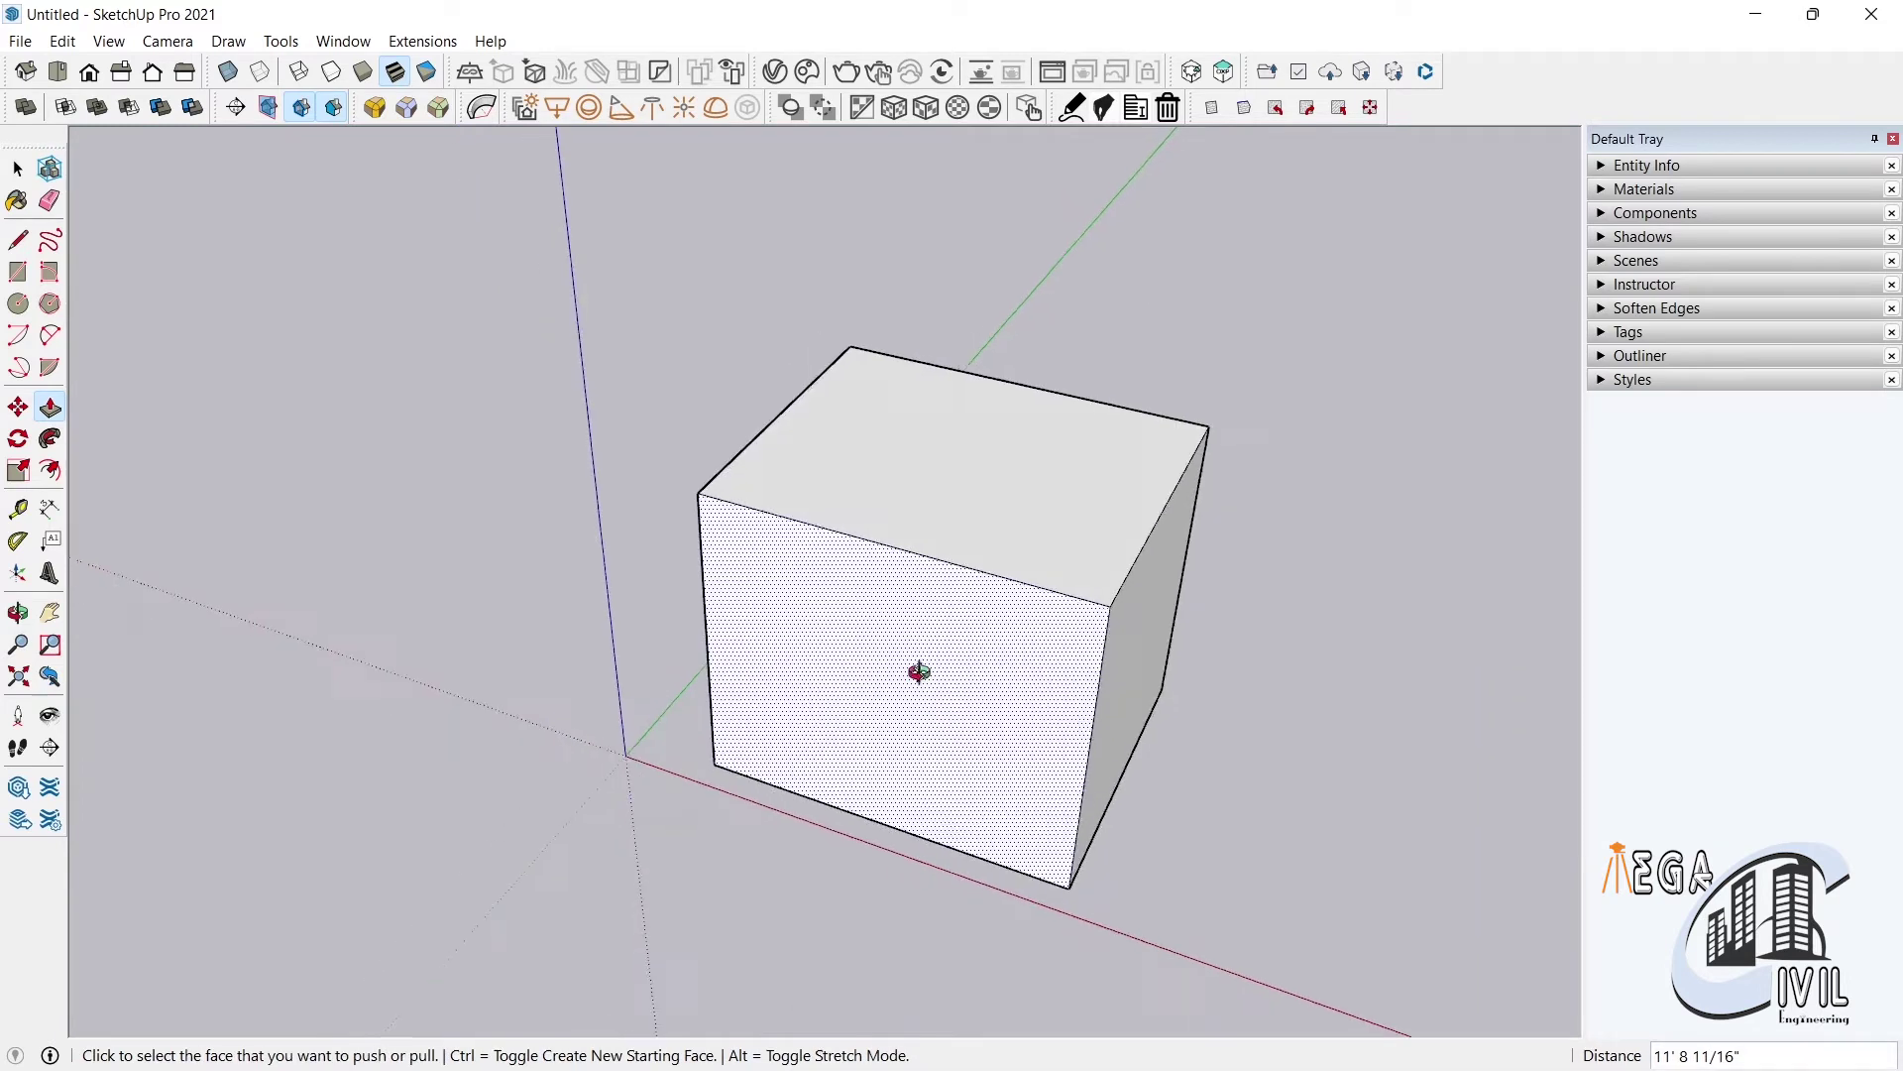
pyautogui.scroll(2, 913, 671)
pyautogui.click(18, 167)
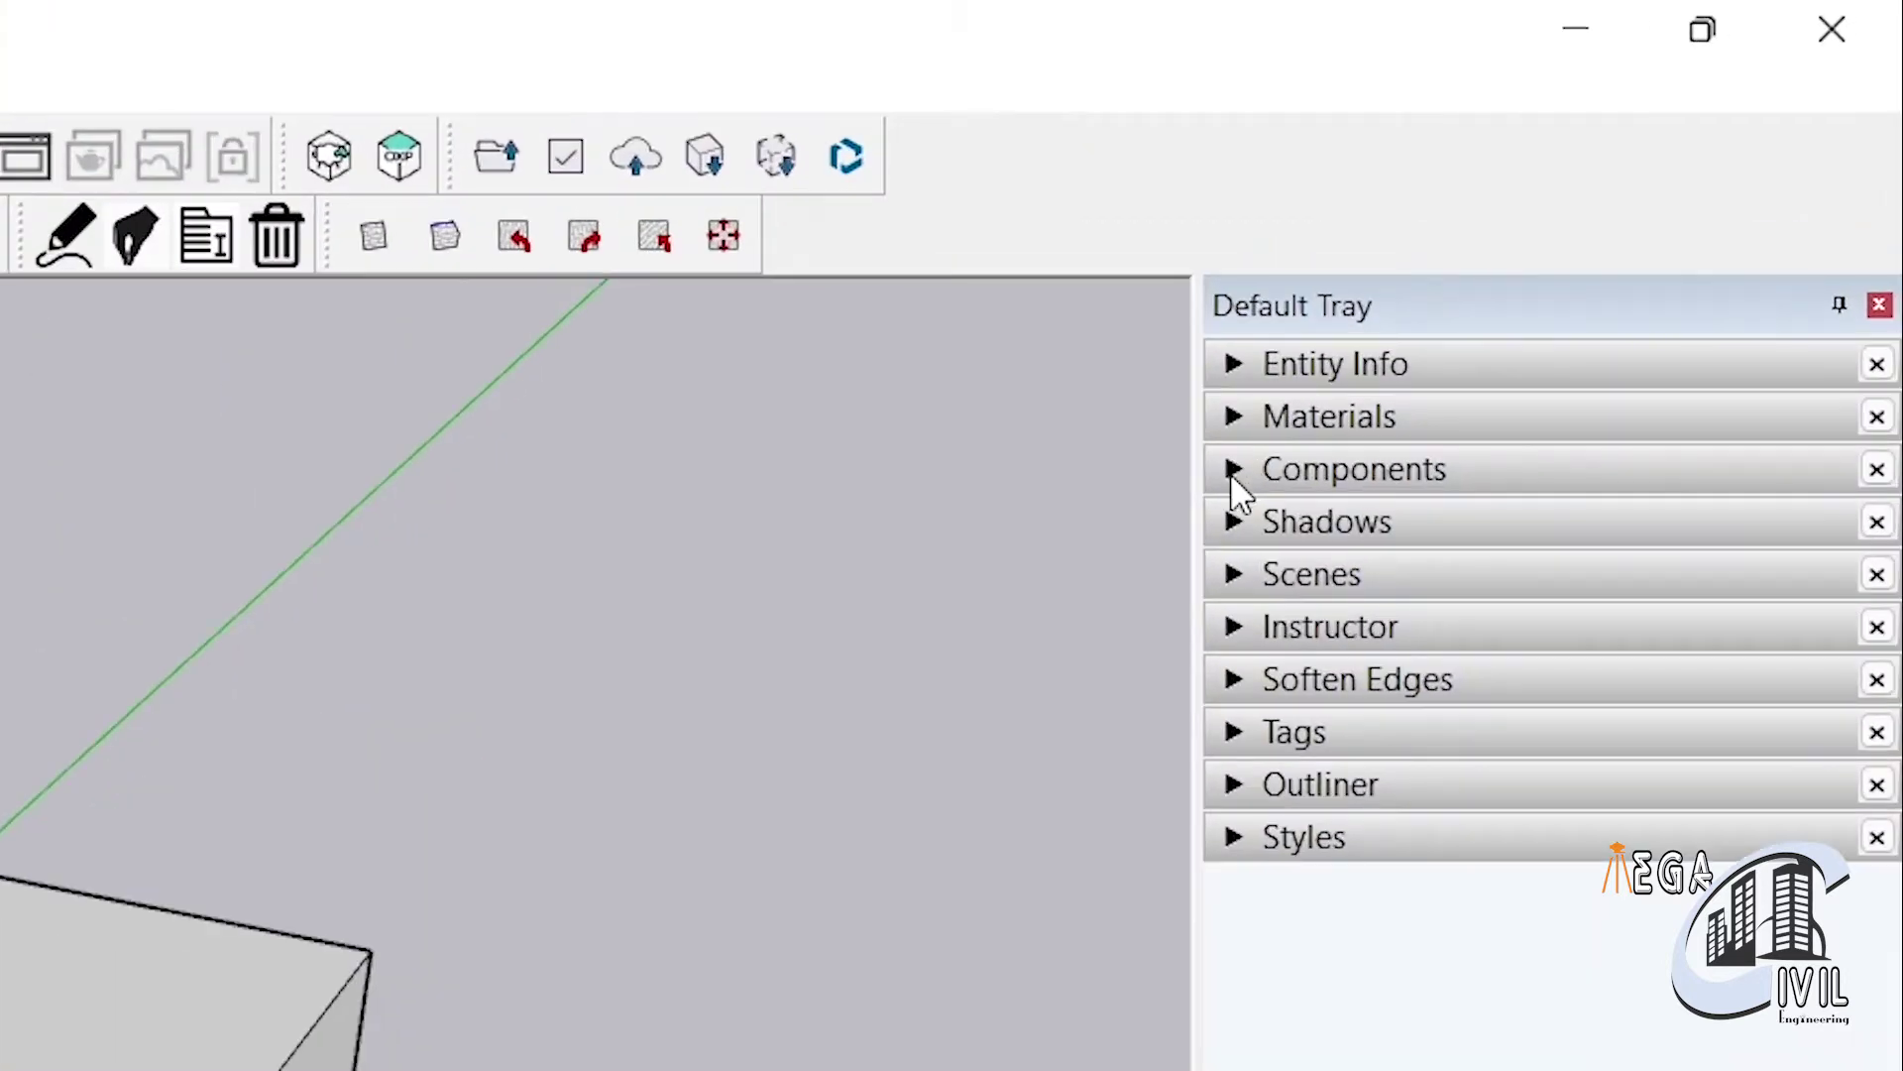
# Keep the Materials panel shown in the Default Tray and expand it to show swatches
pyautogui.click(1600, 214)
pyautogui.click(1231, 471)
pyautogui.click(1232, 417)
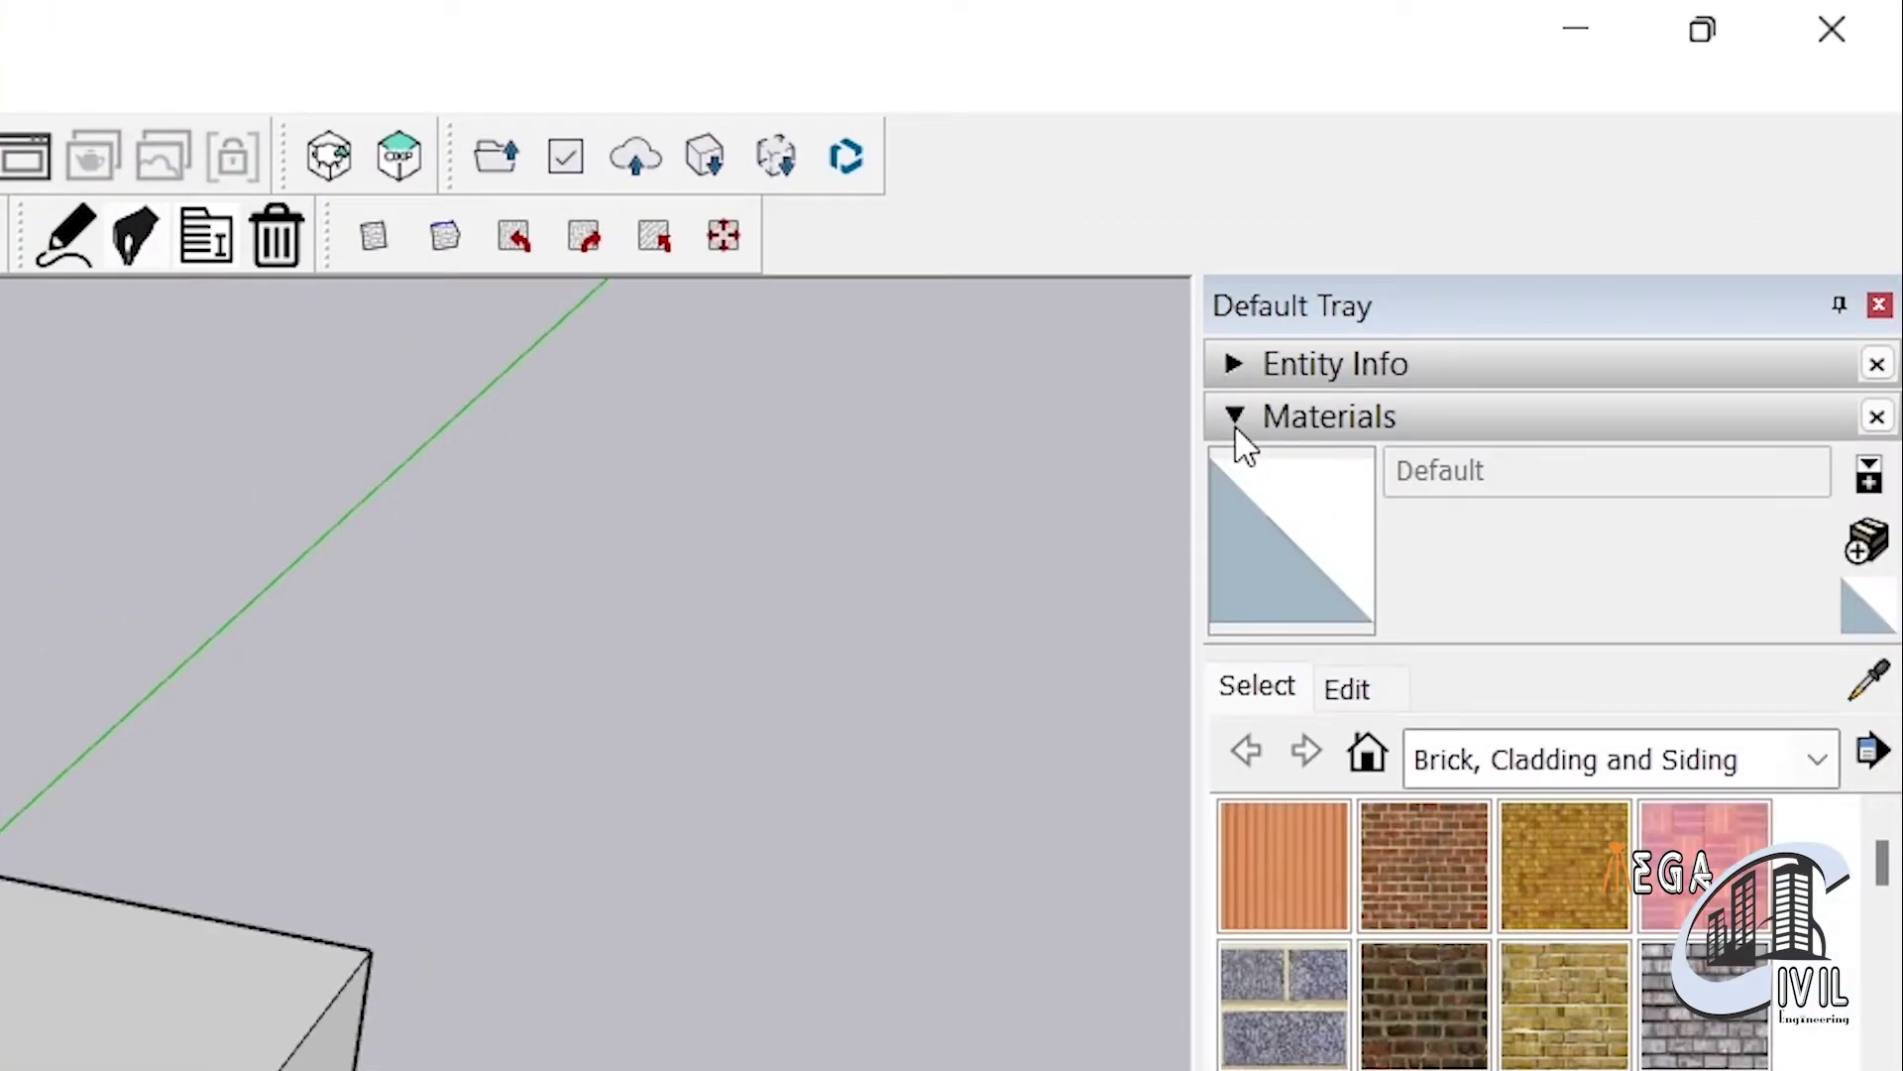
pyautogui.click(1236, 431)
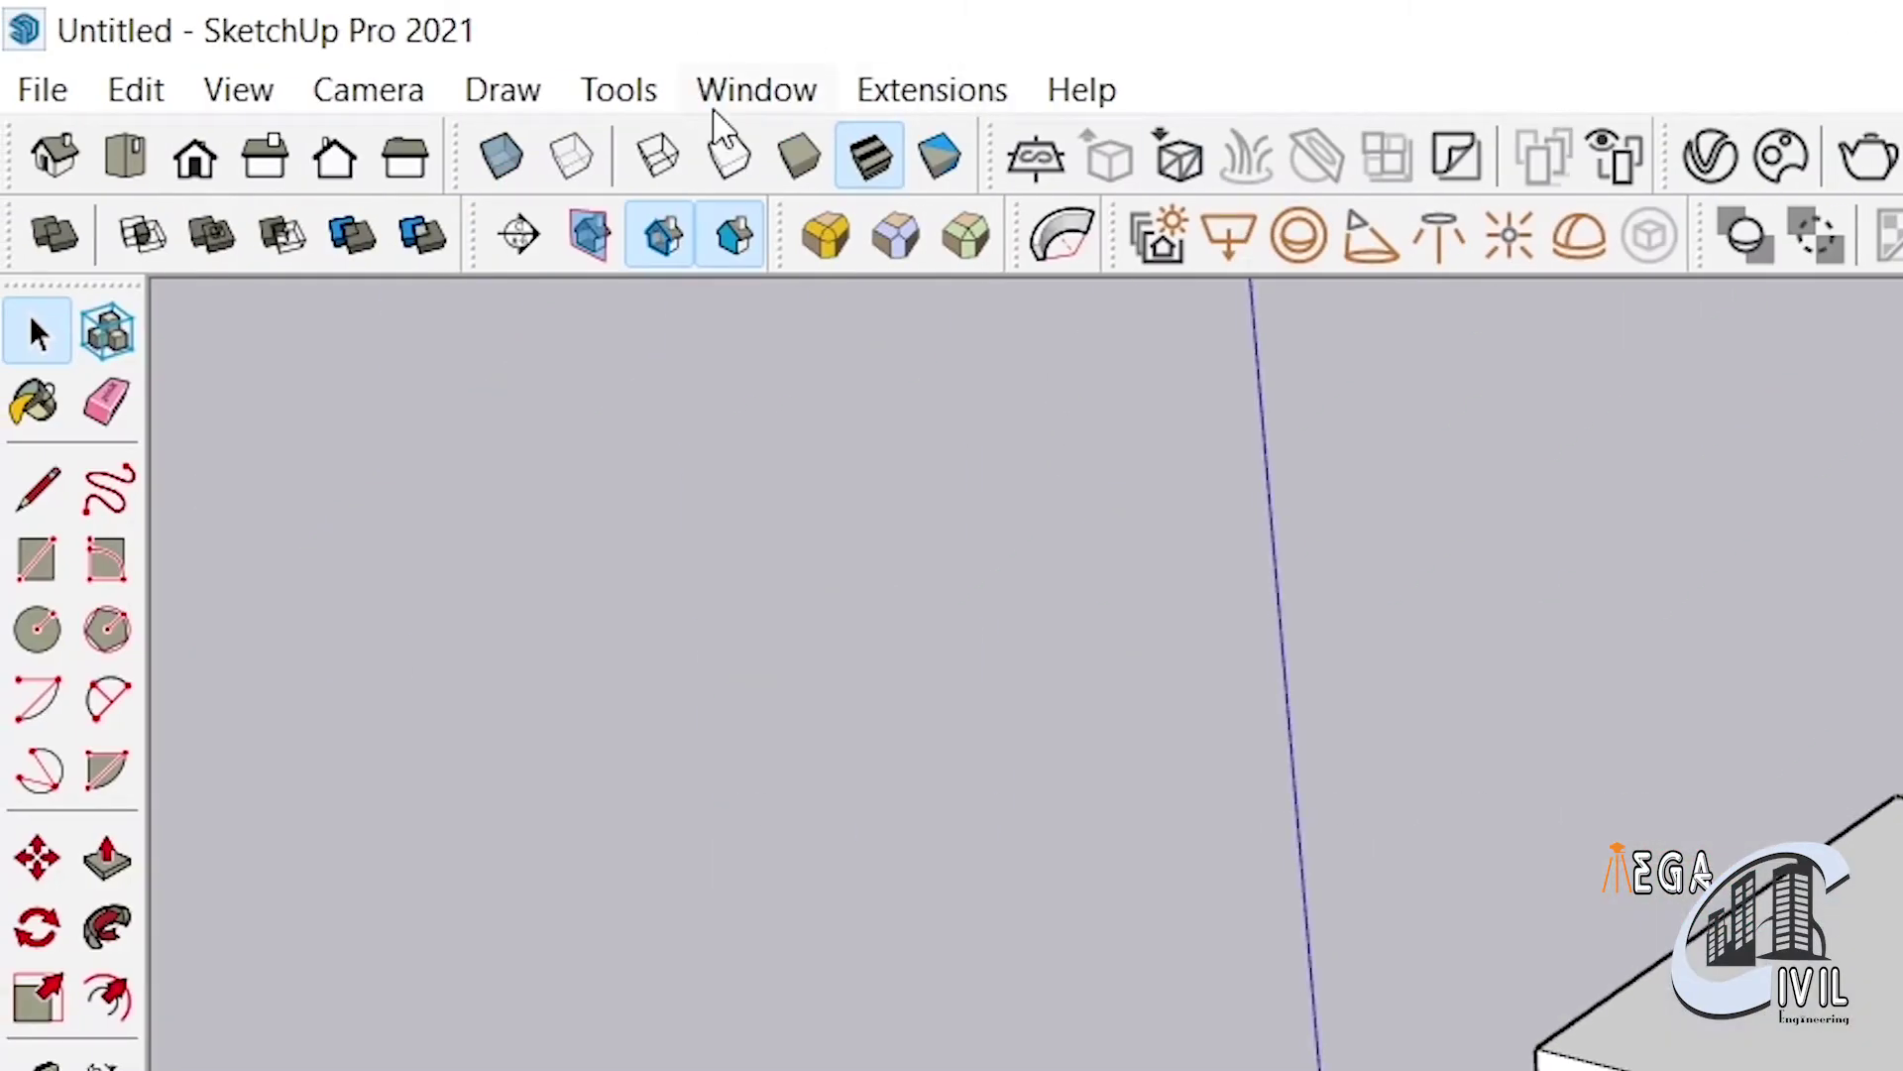
pyautogui.click(758, 91)
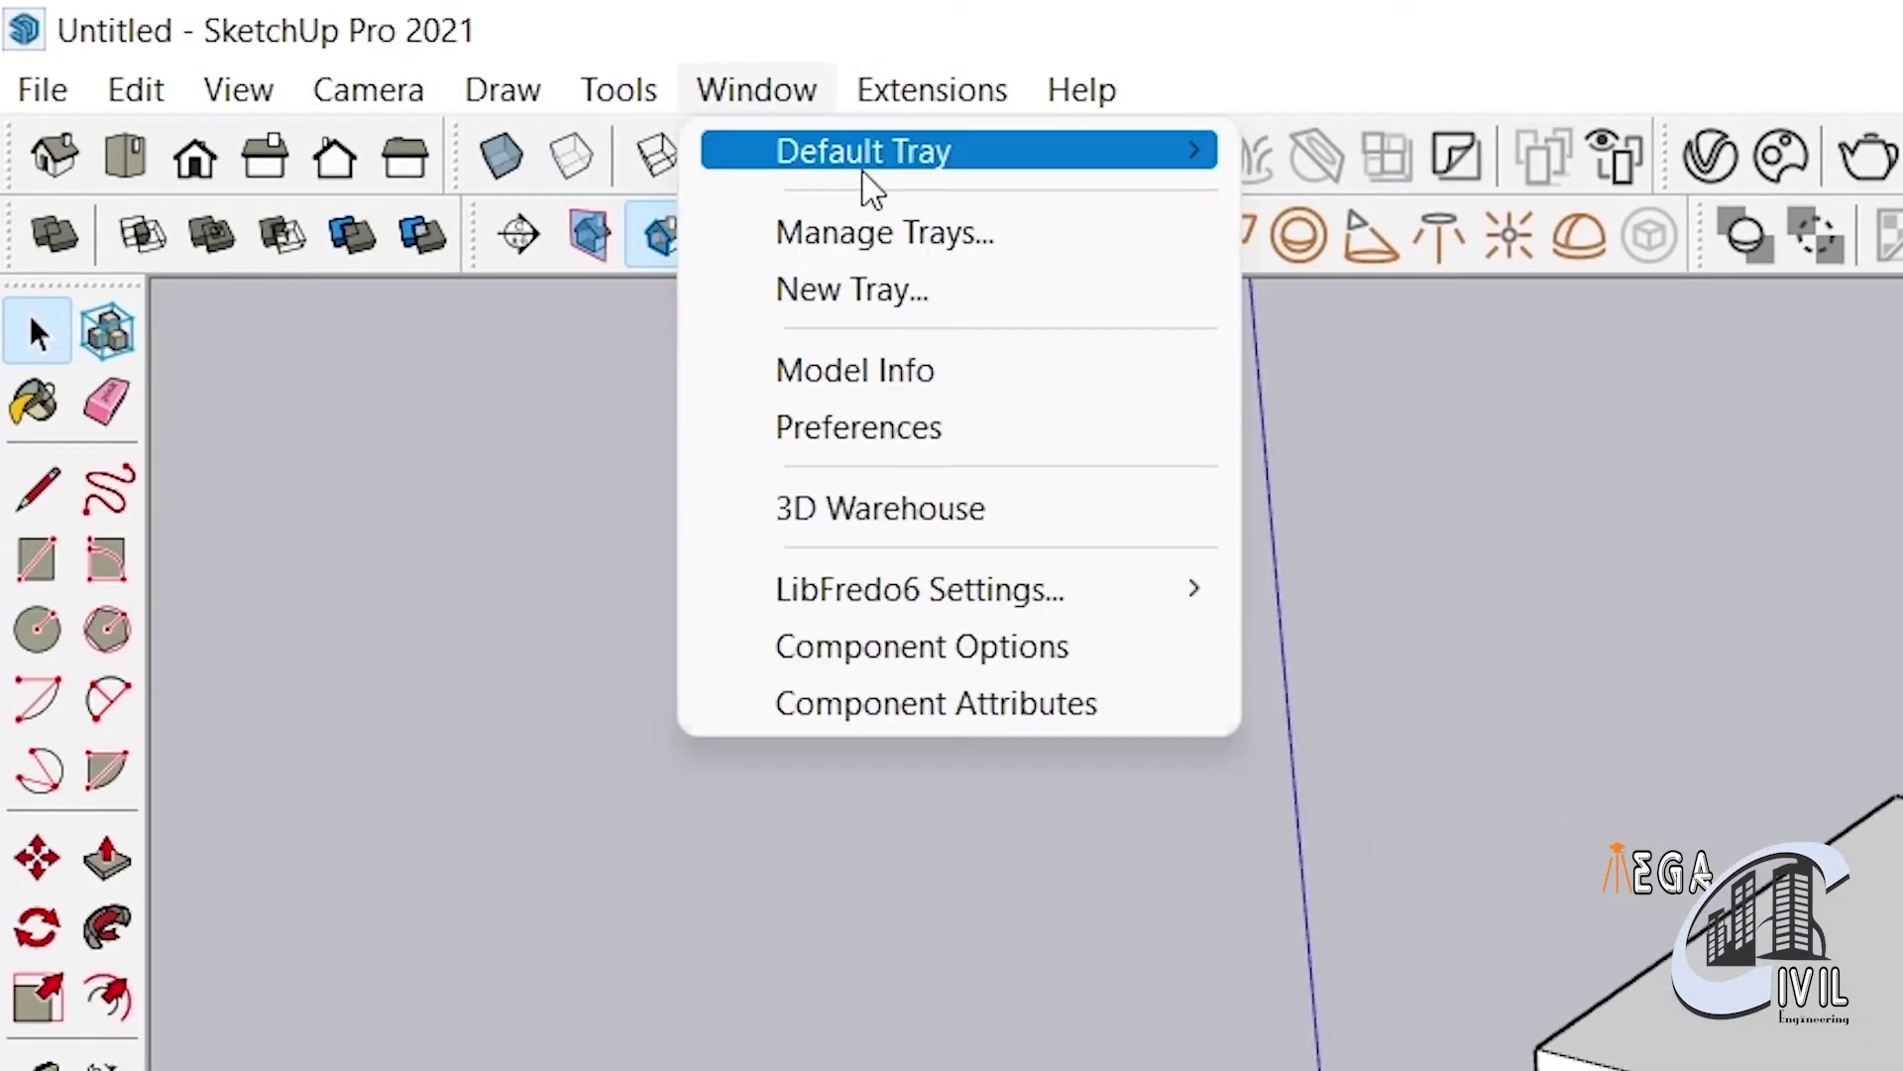
pyautogui.moveTo(75, 151)
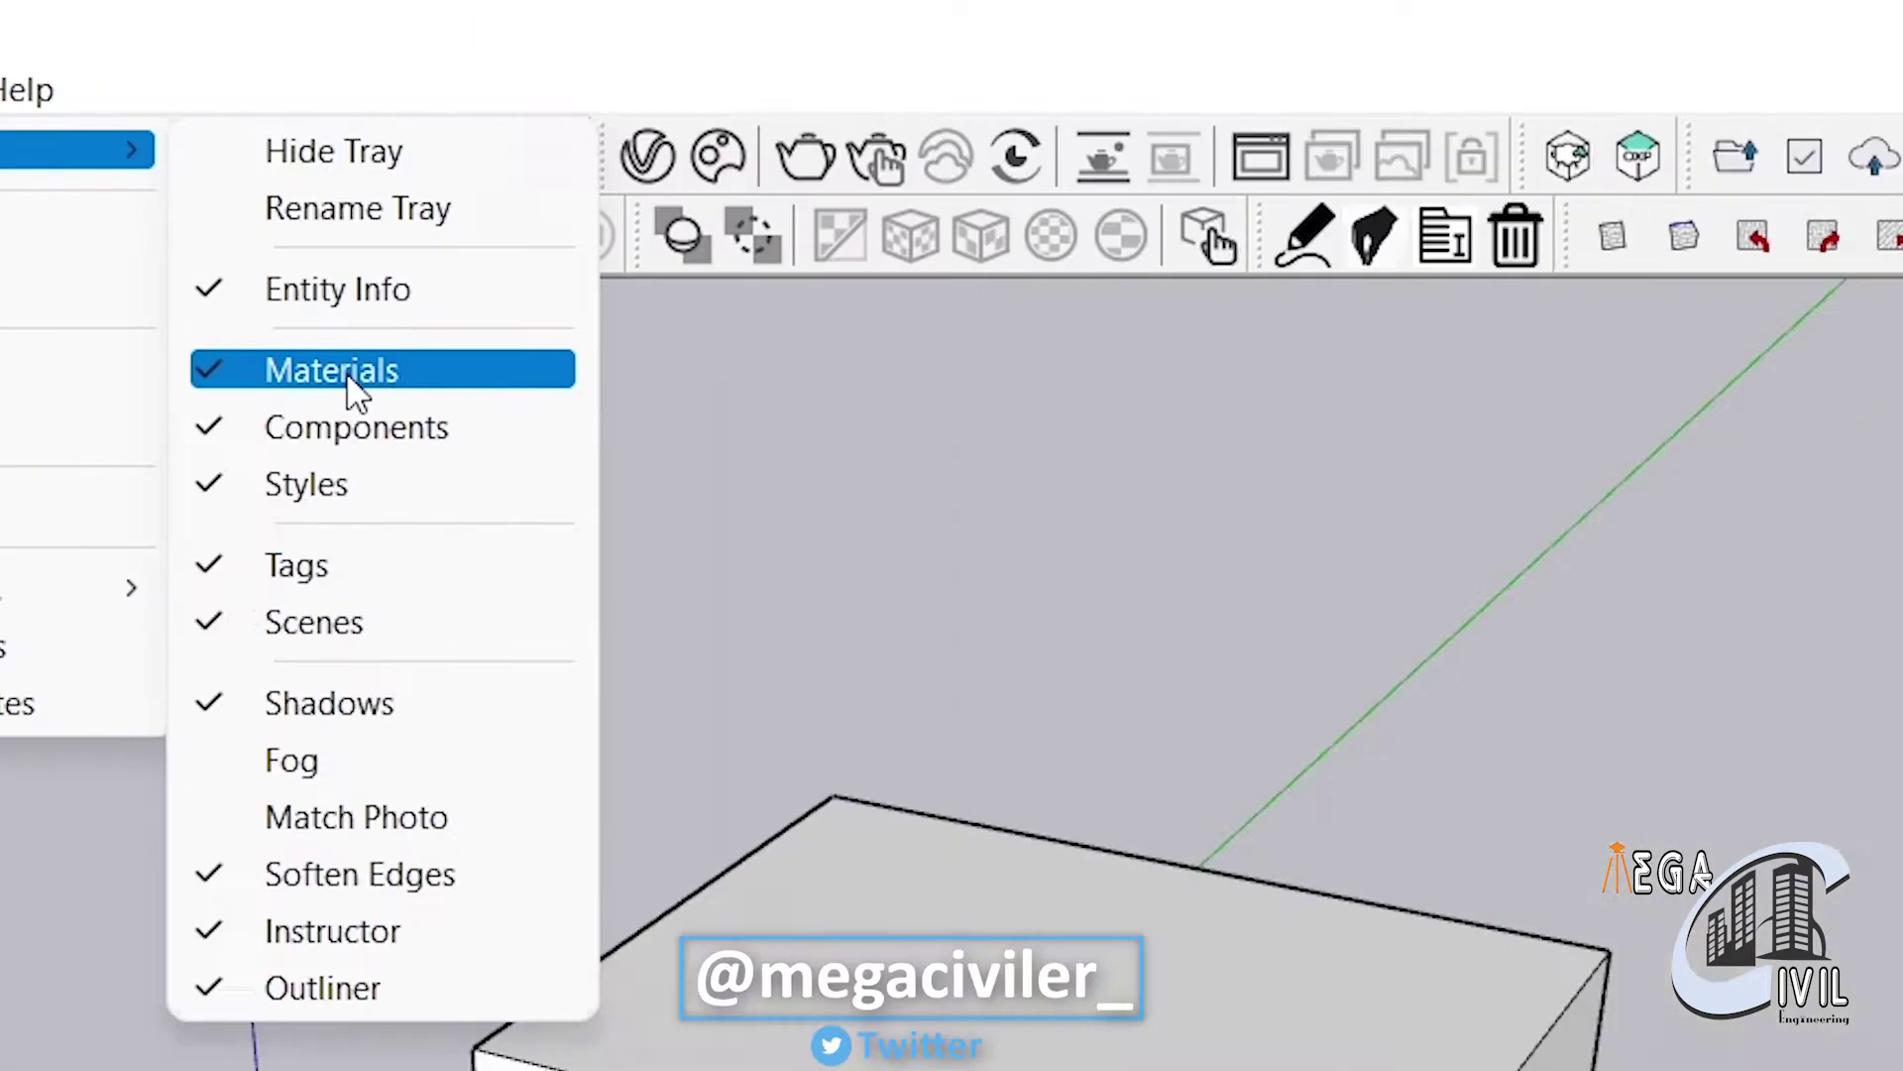
pyautogui.click(1419, 391)
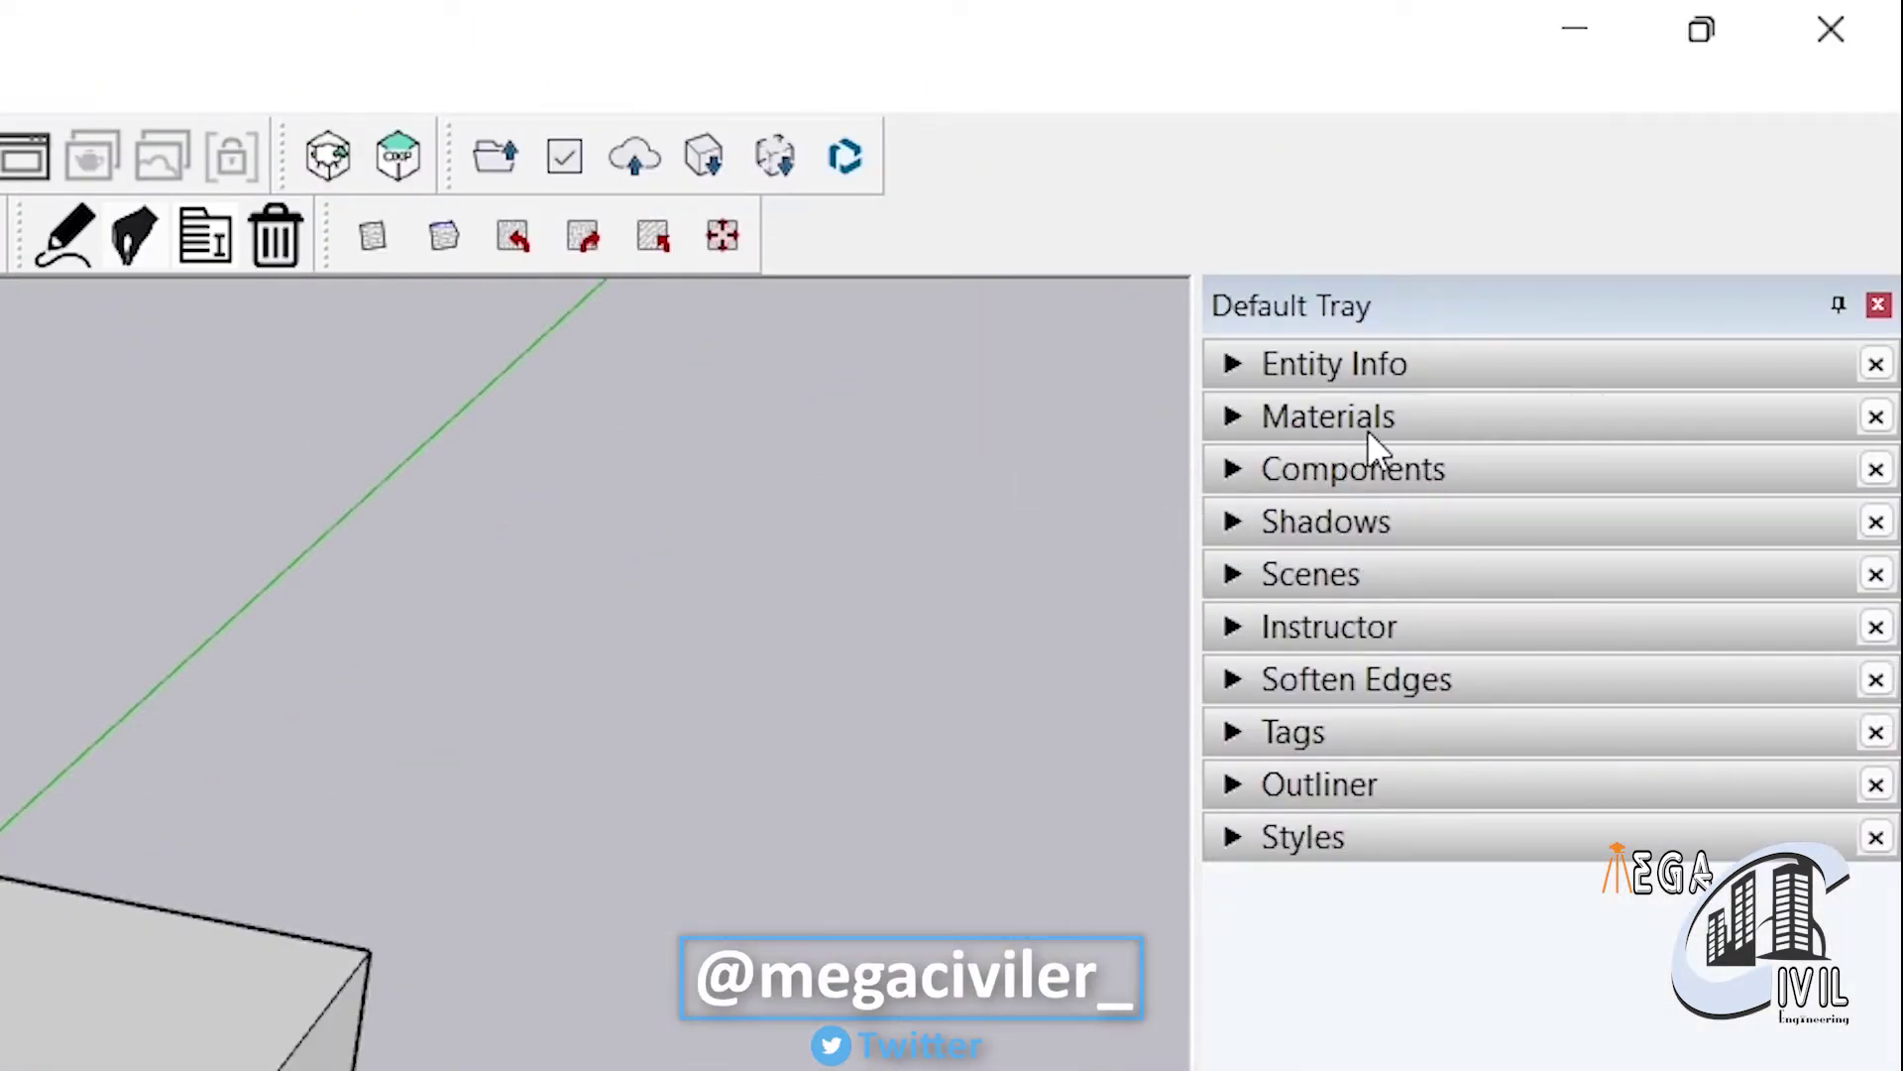
pyautogui.click(1229, 414)
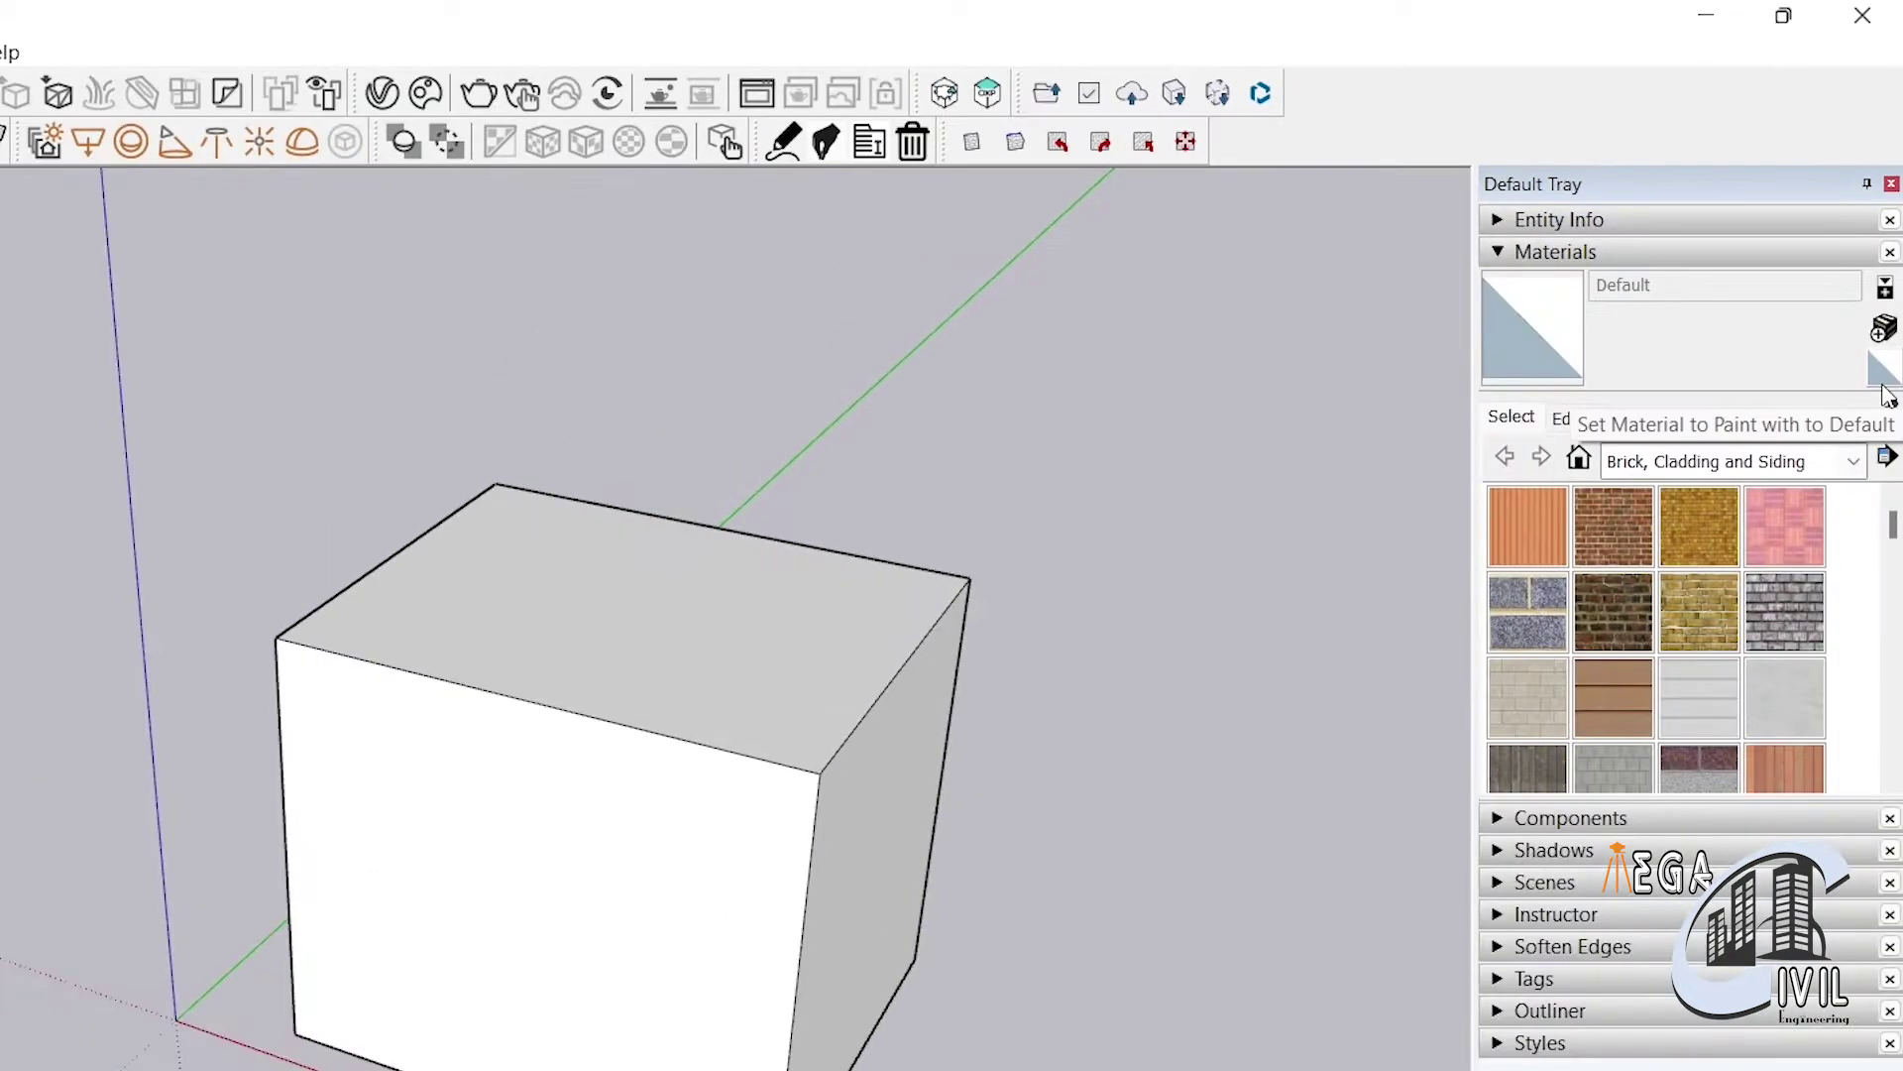
# Try the Colors material library, then switch to Brick, Cladding and Siding
pyautogui.click(1853, 461)
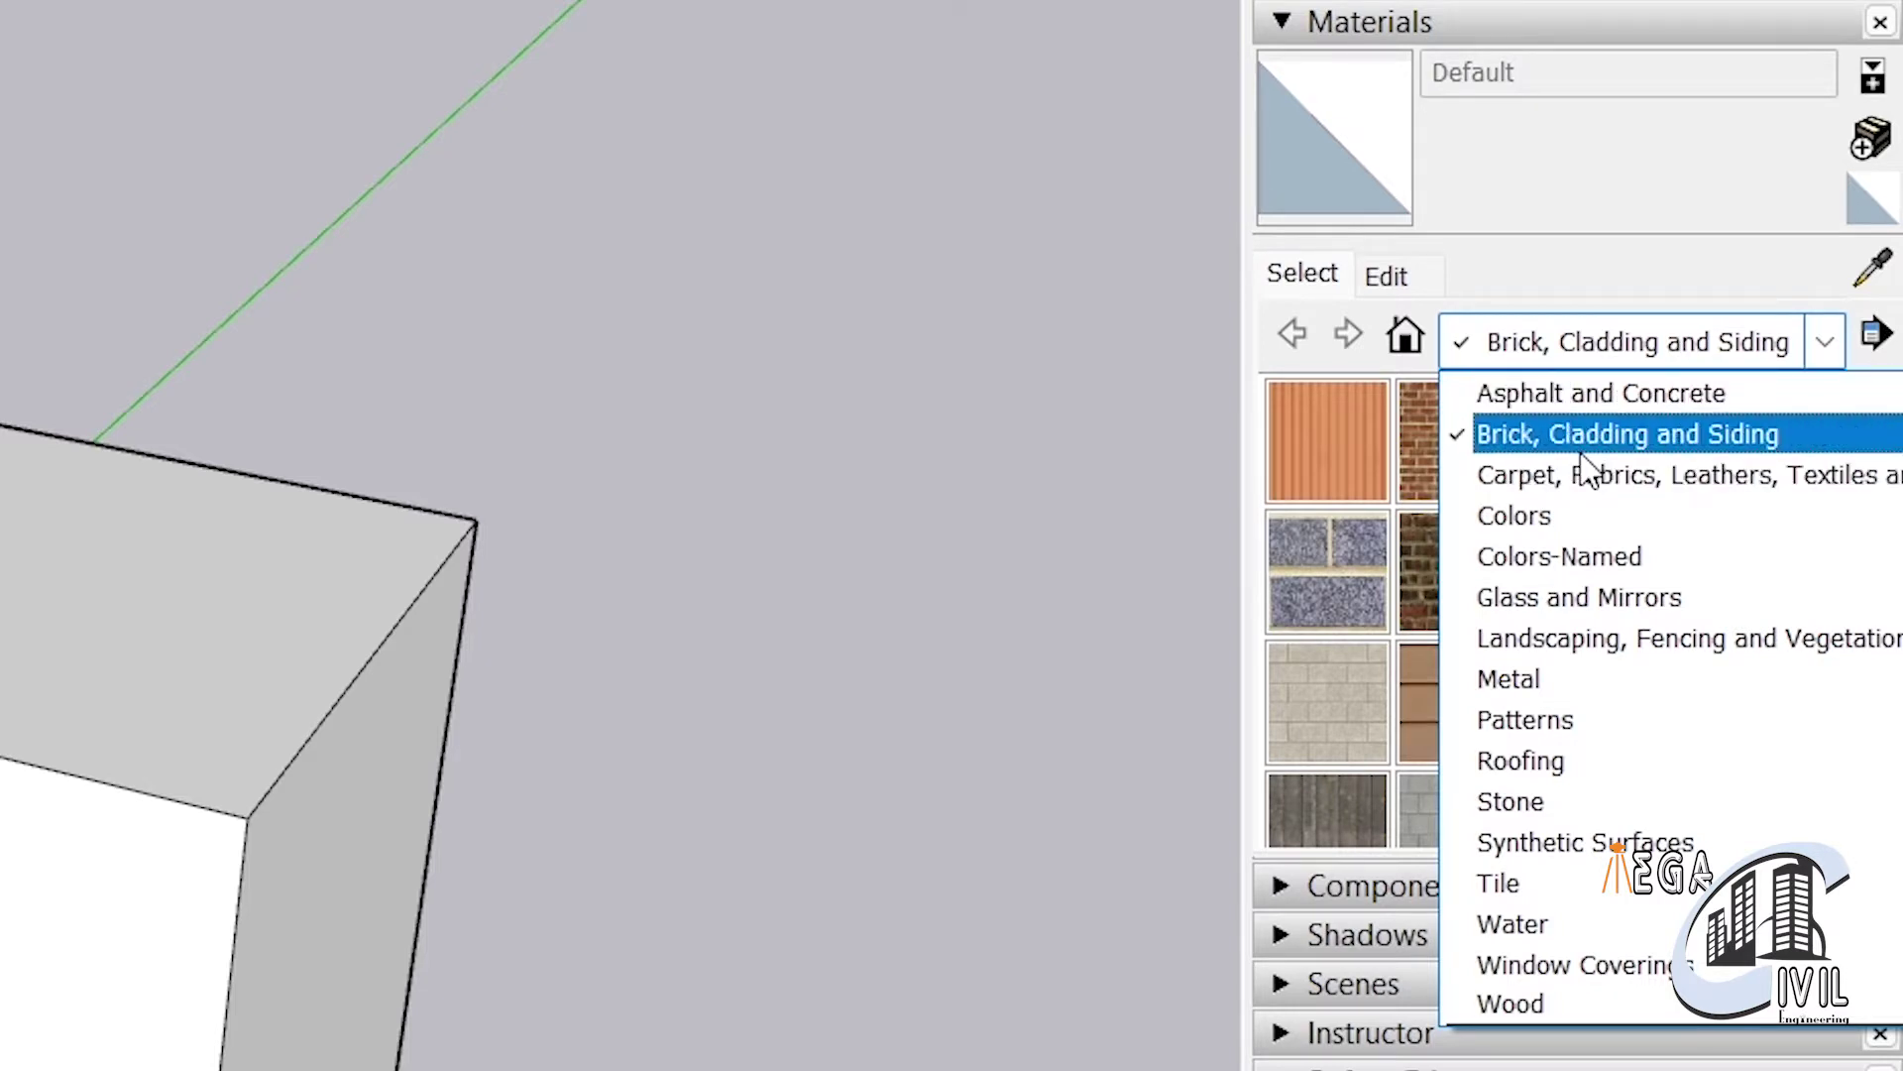
pyautogui.click(1586, 517)
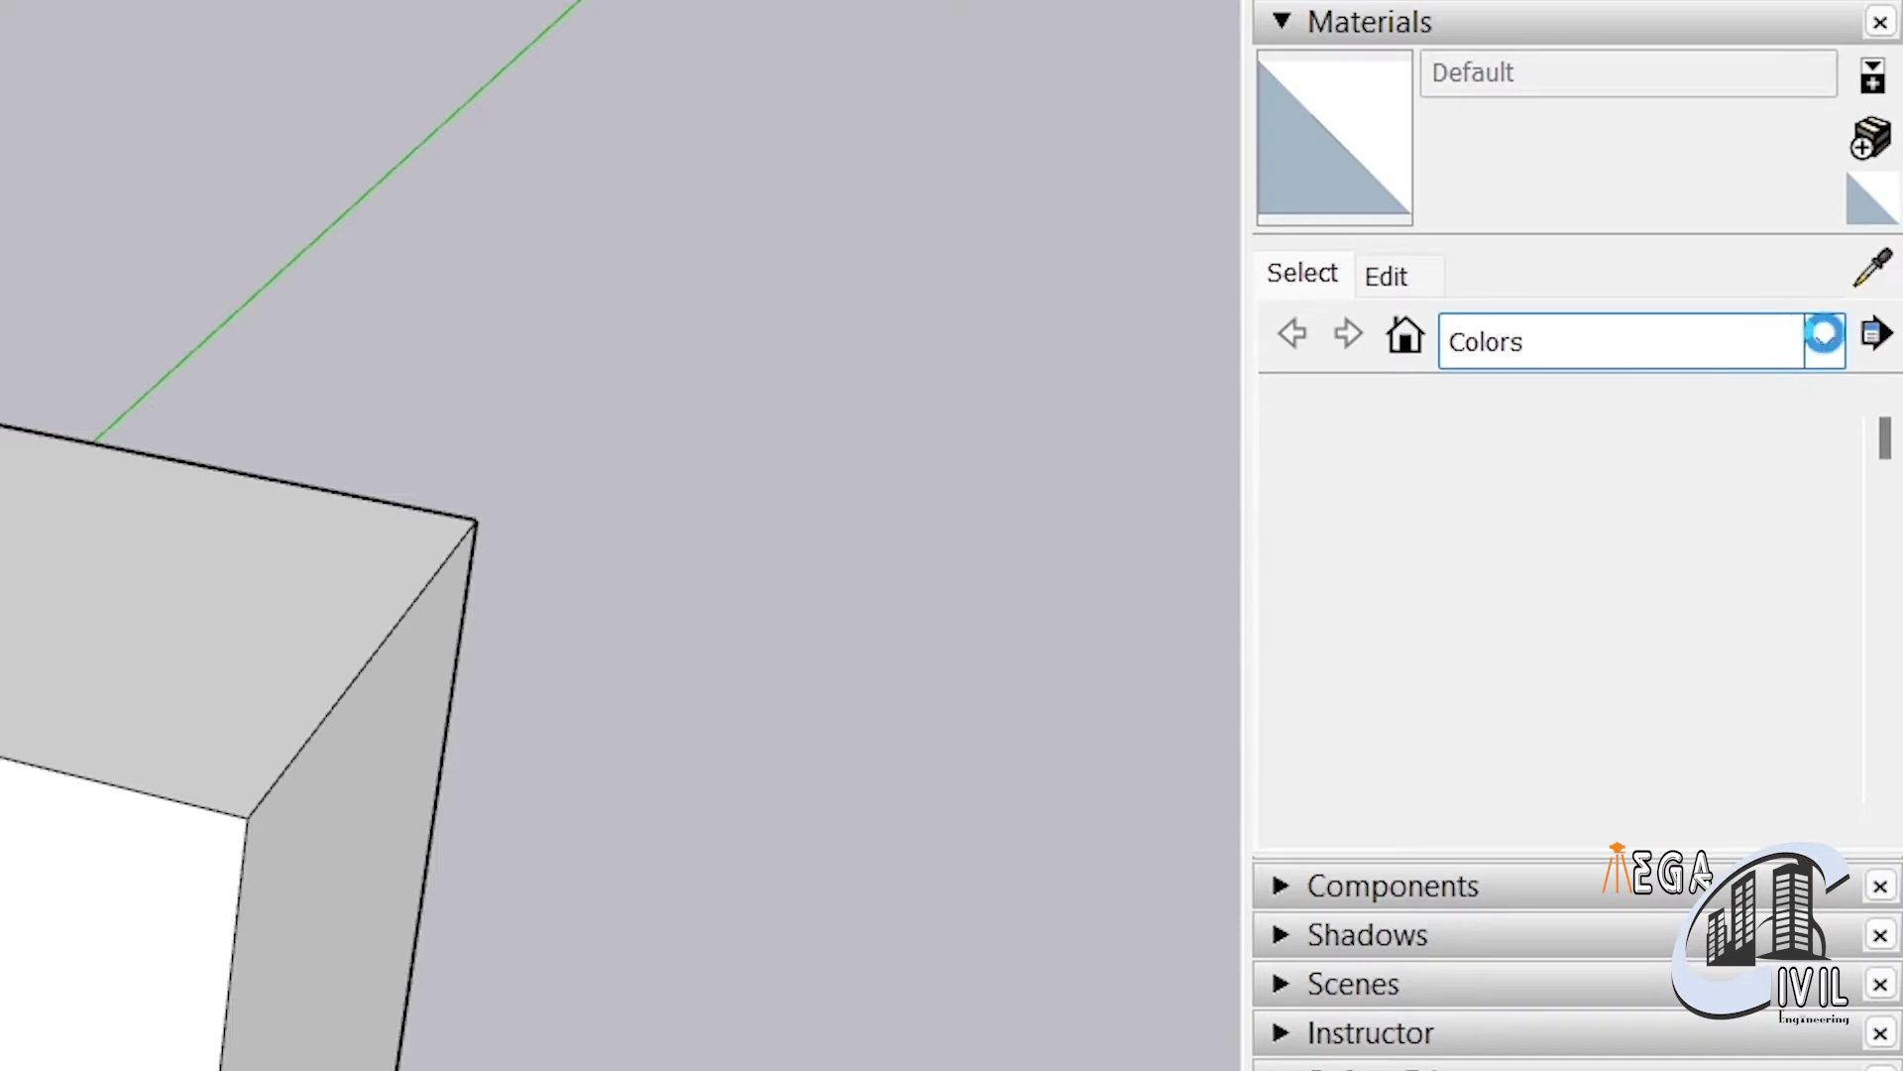
pyautogui.click(1822, 339)
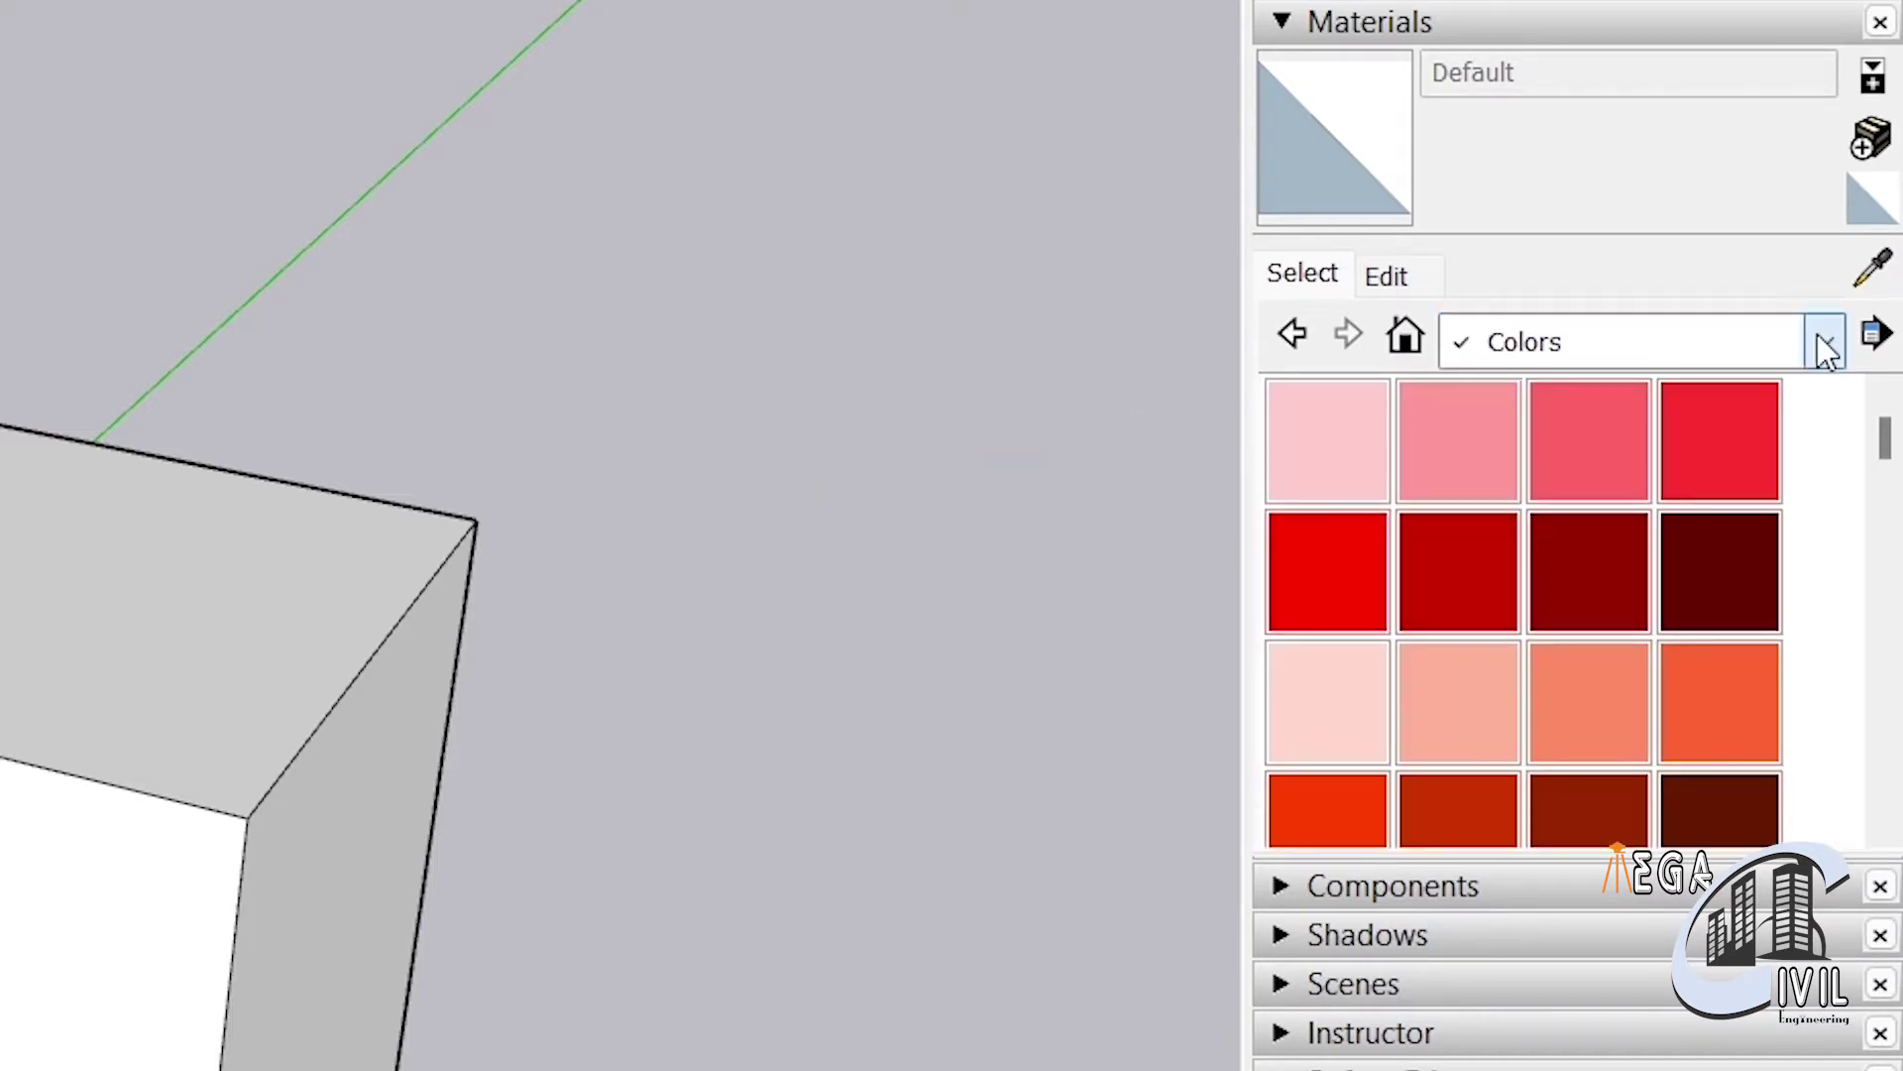
pyautogui.click(1556, 436)
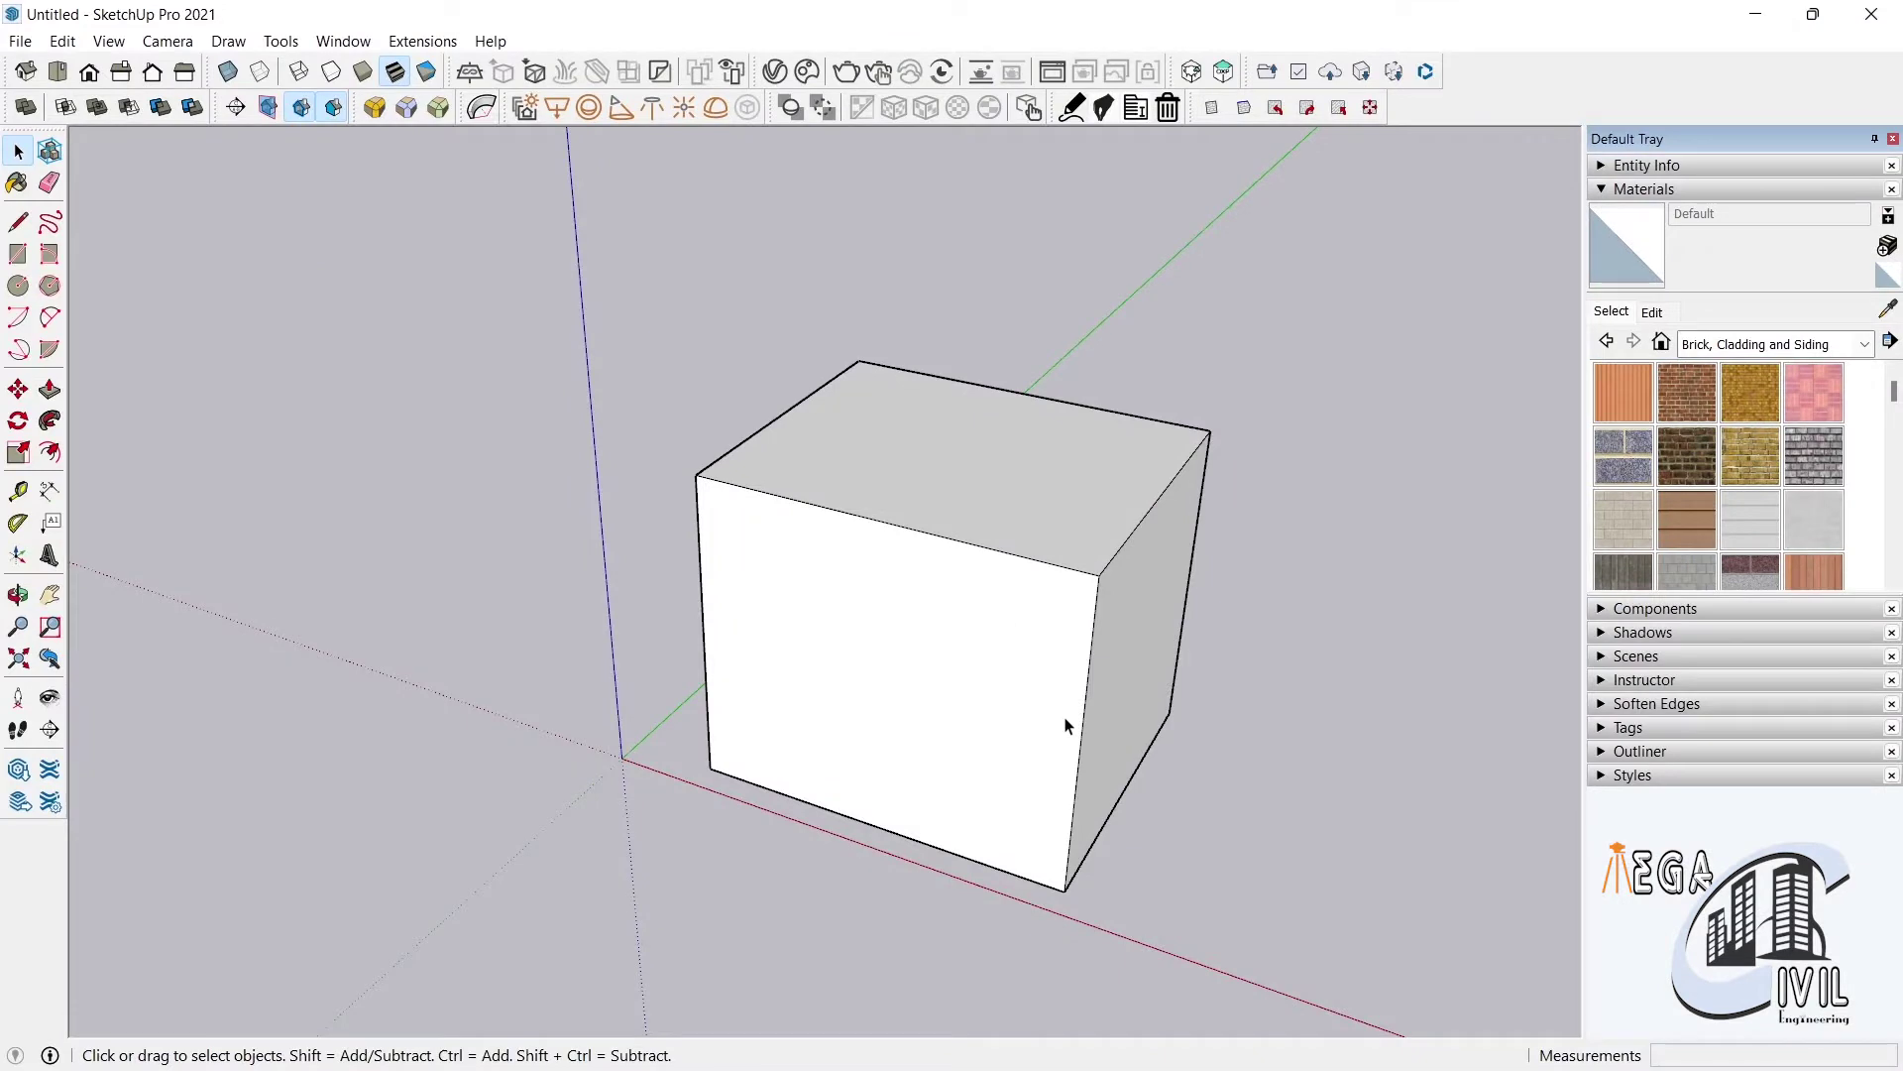
# Paint the box's front face with Beadboard, then select that painted face
pyautogui.press('o')
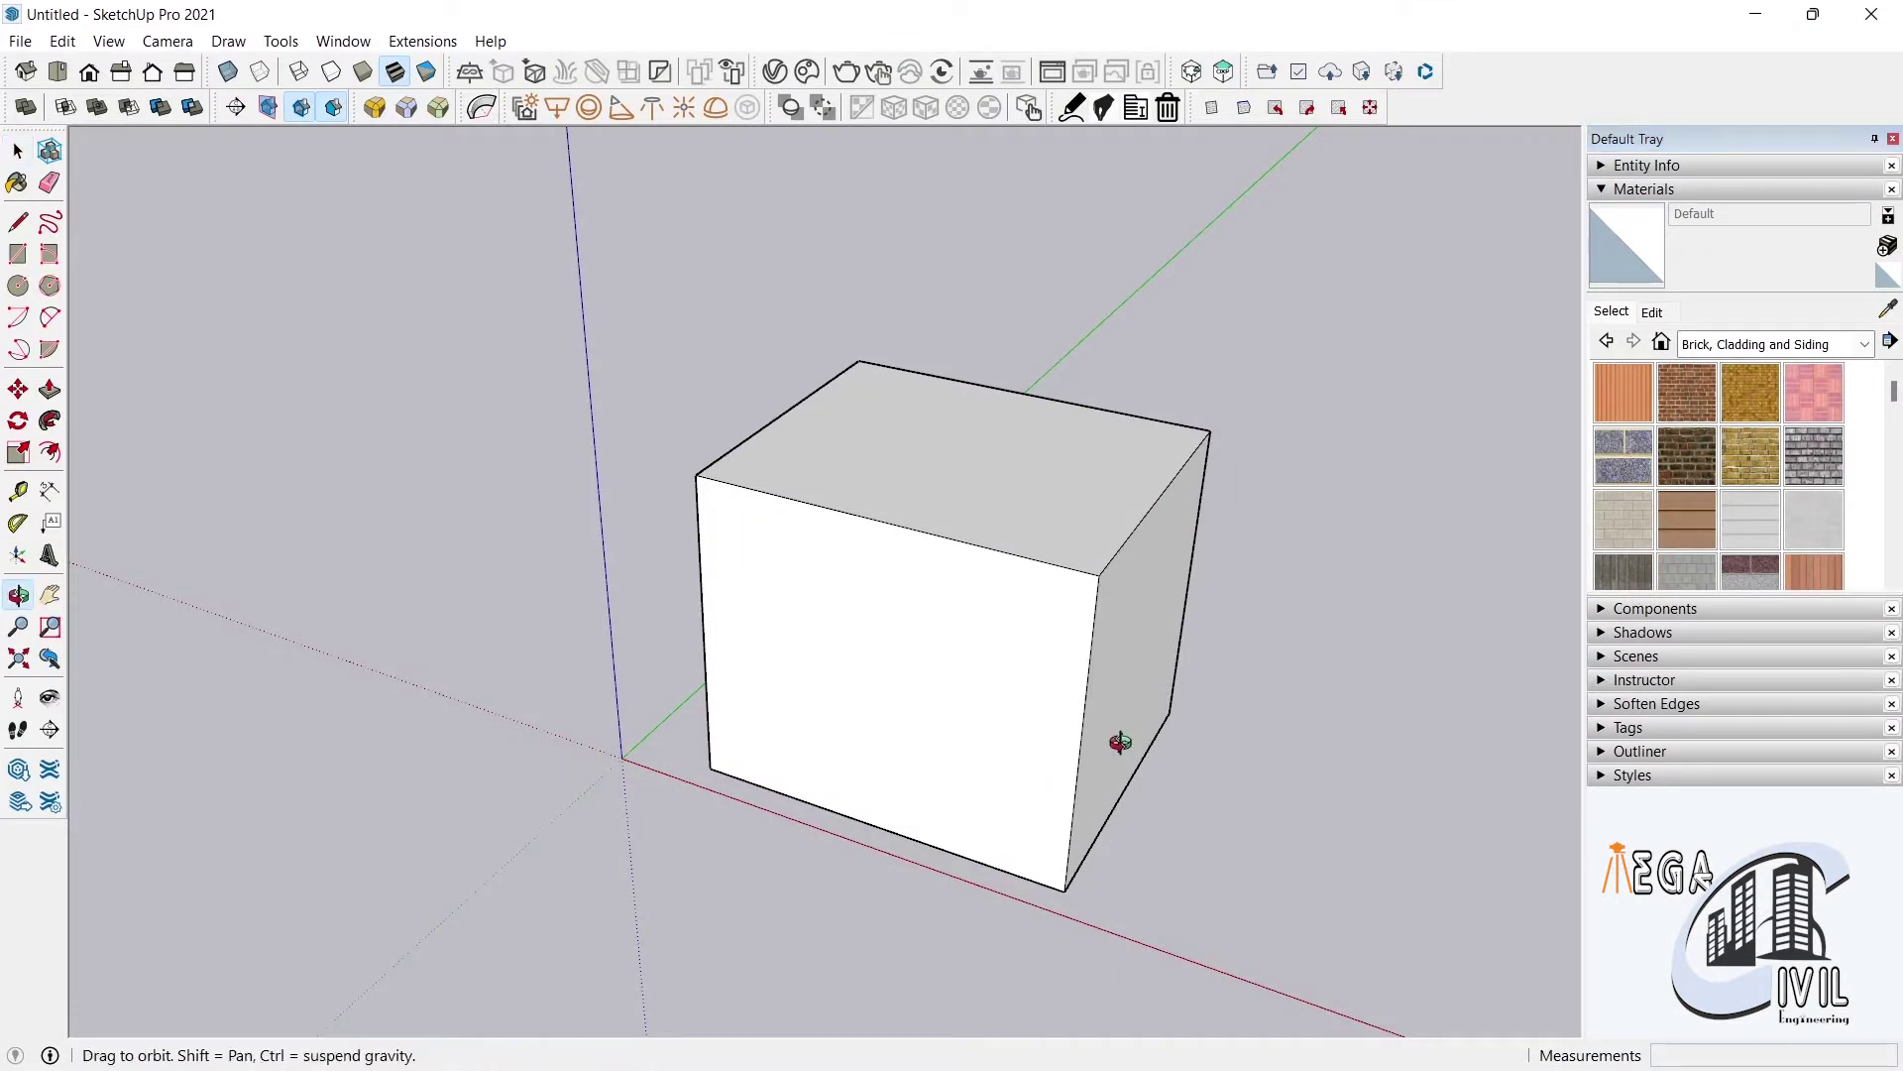
pyautogui.moveTo(1194, 713); pyautogui.dragTo(1097, 731)
pyautogui.press('space')
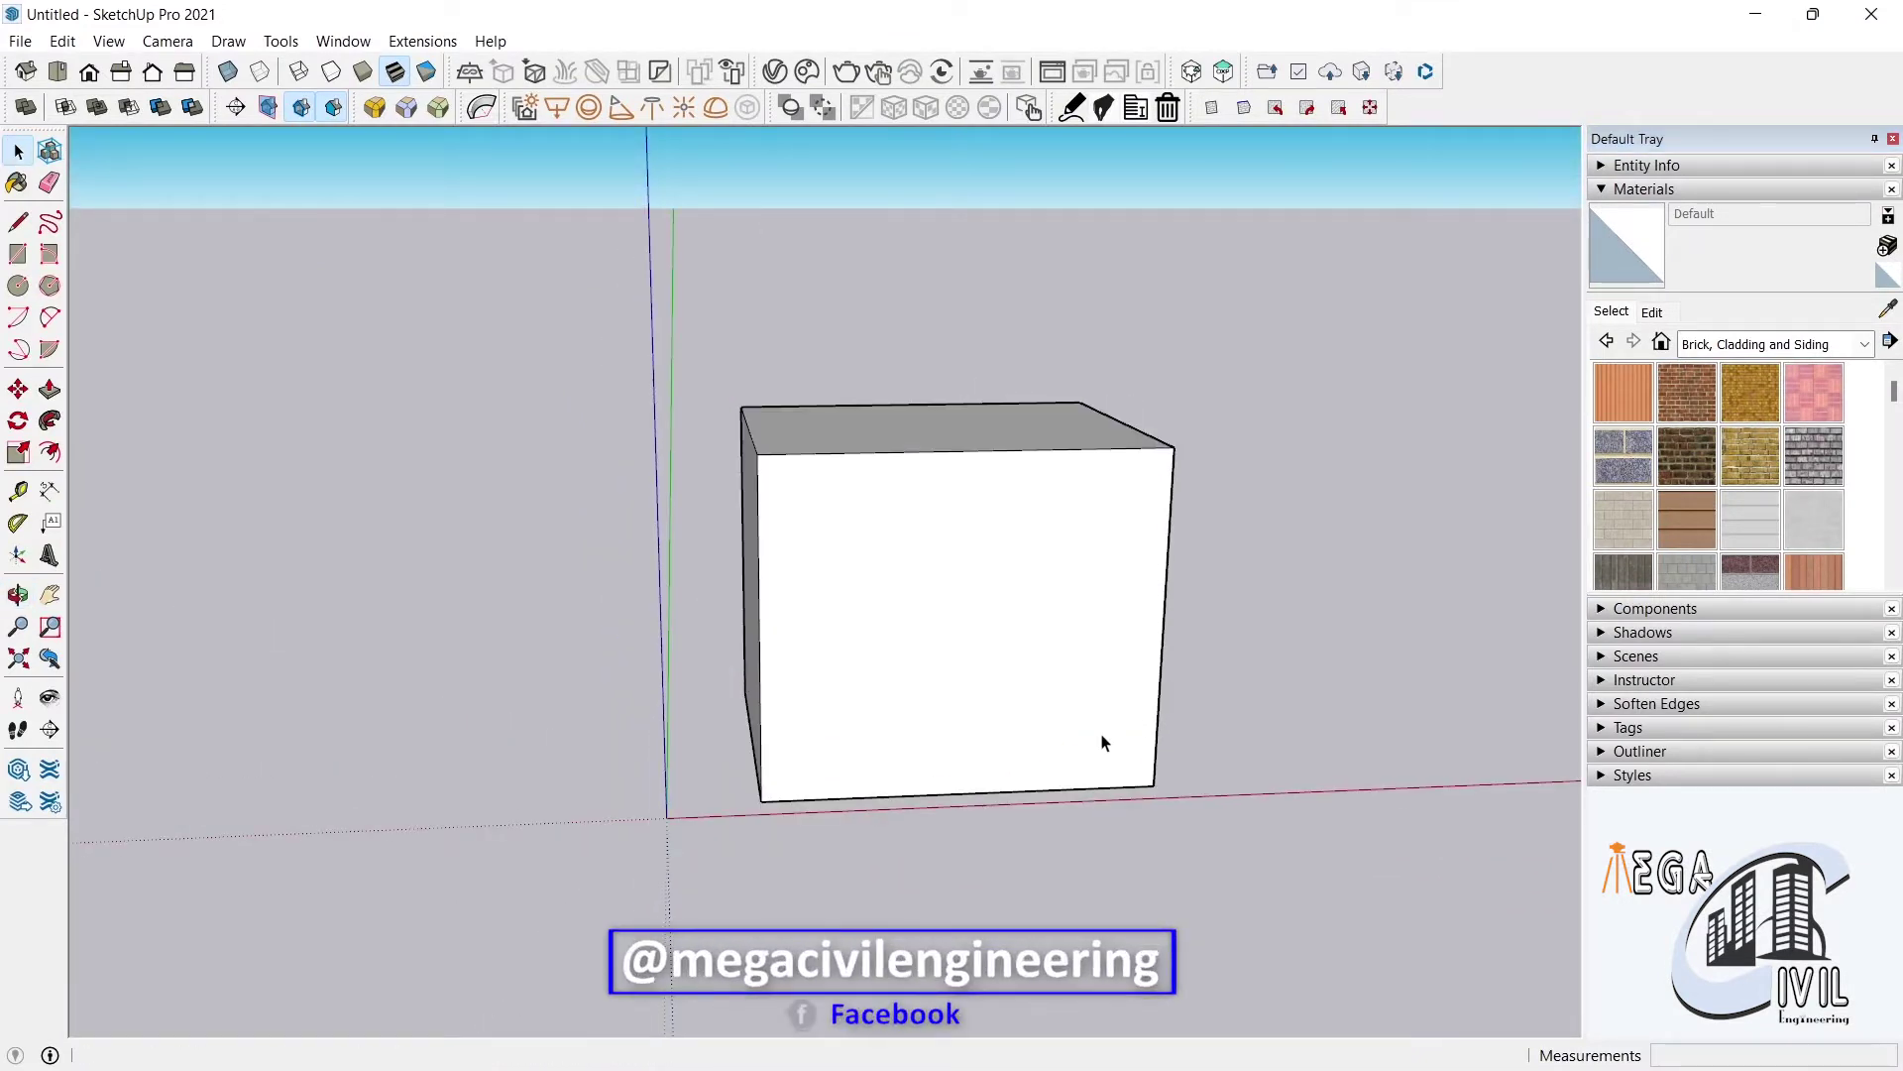
pyautogui.click(1616, 392)
pyautogui.click(1150, 783)
pyautogui.moveTo(1158, 790)
pyautogui.mouseDown(button='middle')
pyautogui.moveTo(900, 799)
pyautogui.moveTo(897, 773)
pyautogui.mouseUp(button='middle')
pyautogui.scroll(5, 1083, 693)
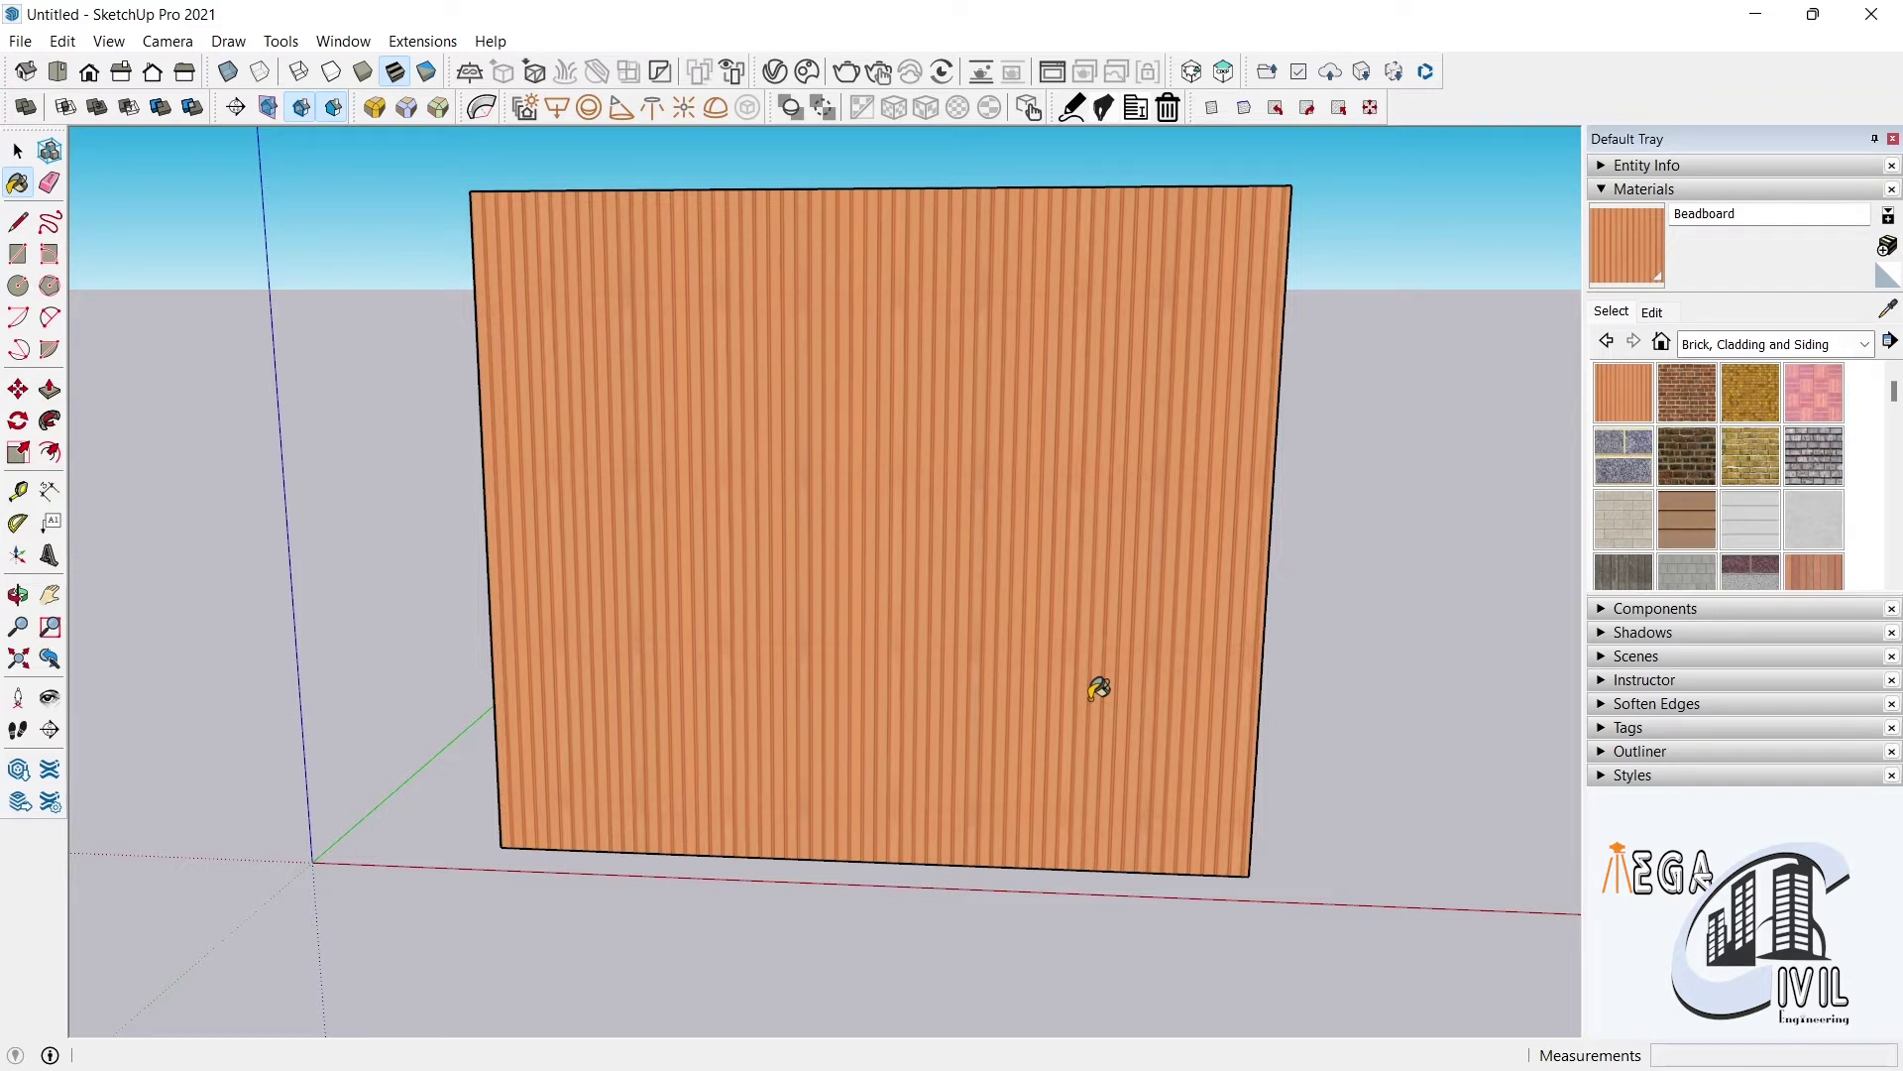
pyautogui.click(17, 151)
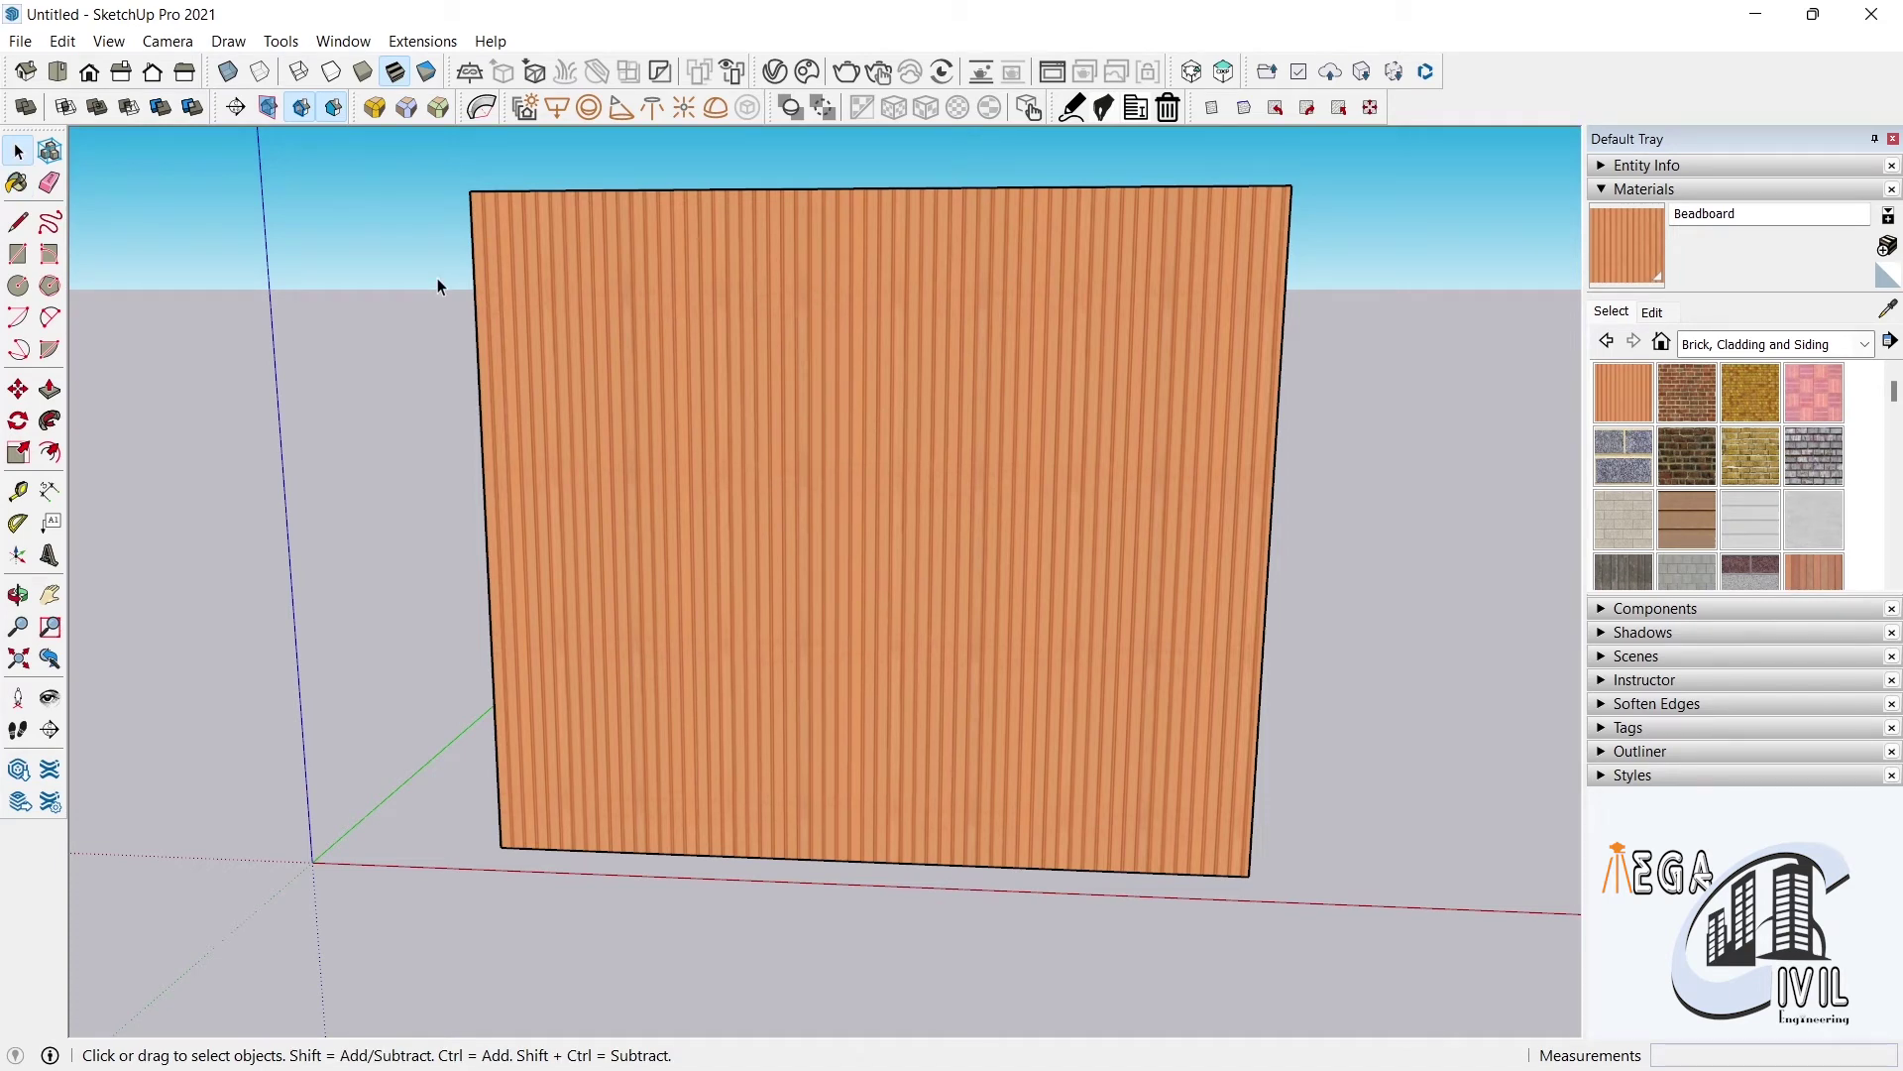
pyautogui.click(1067, 269)
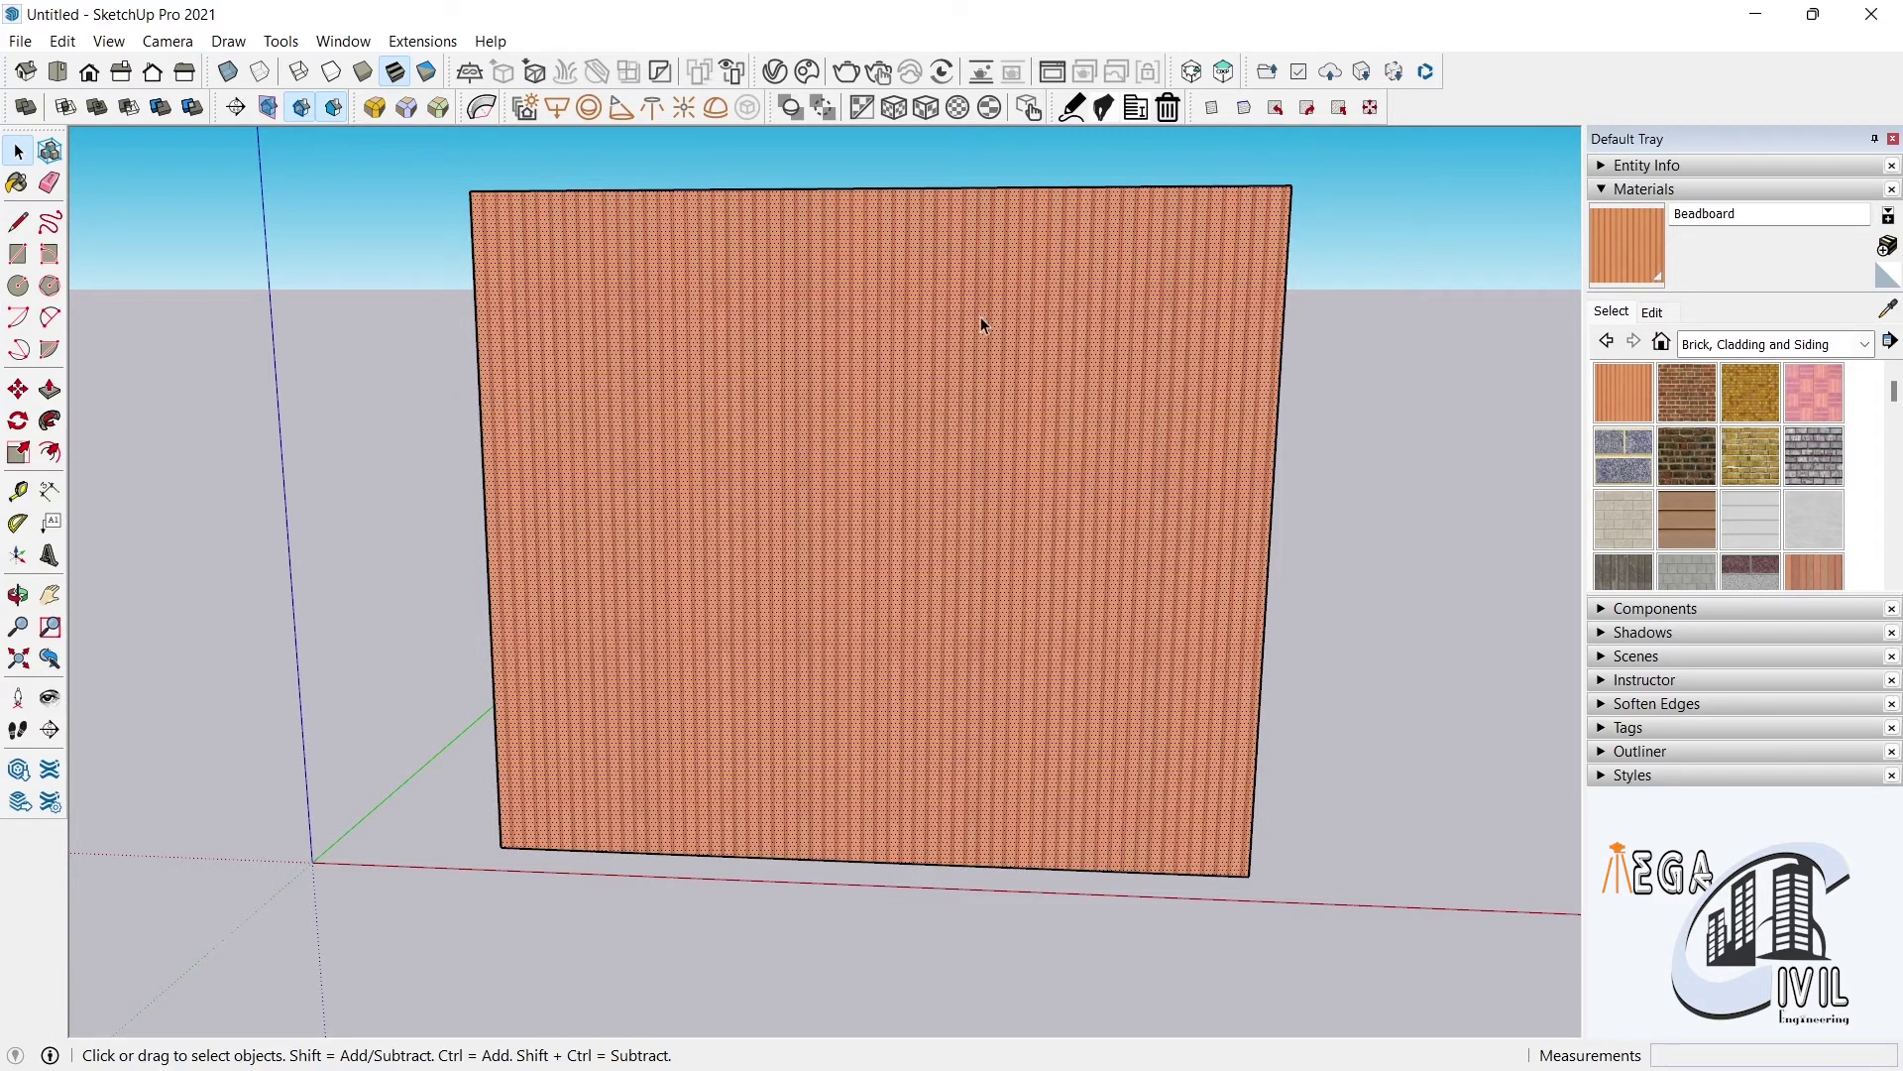
# Drag the Beadboard texture across the front face using Texture Position
pyautogui.rightClick(889, 305)
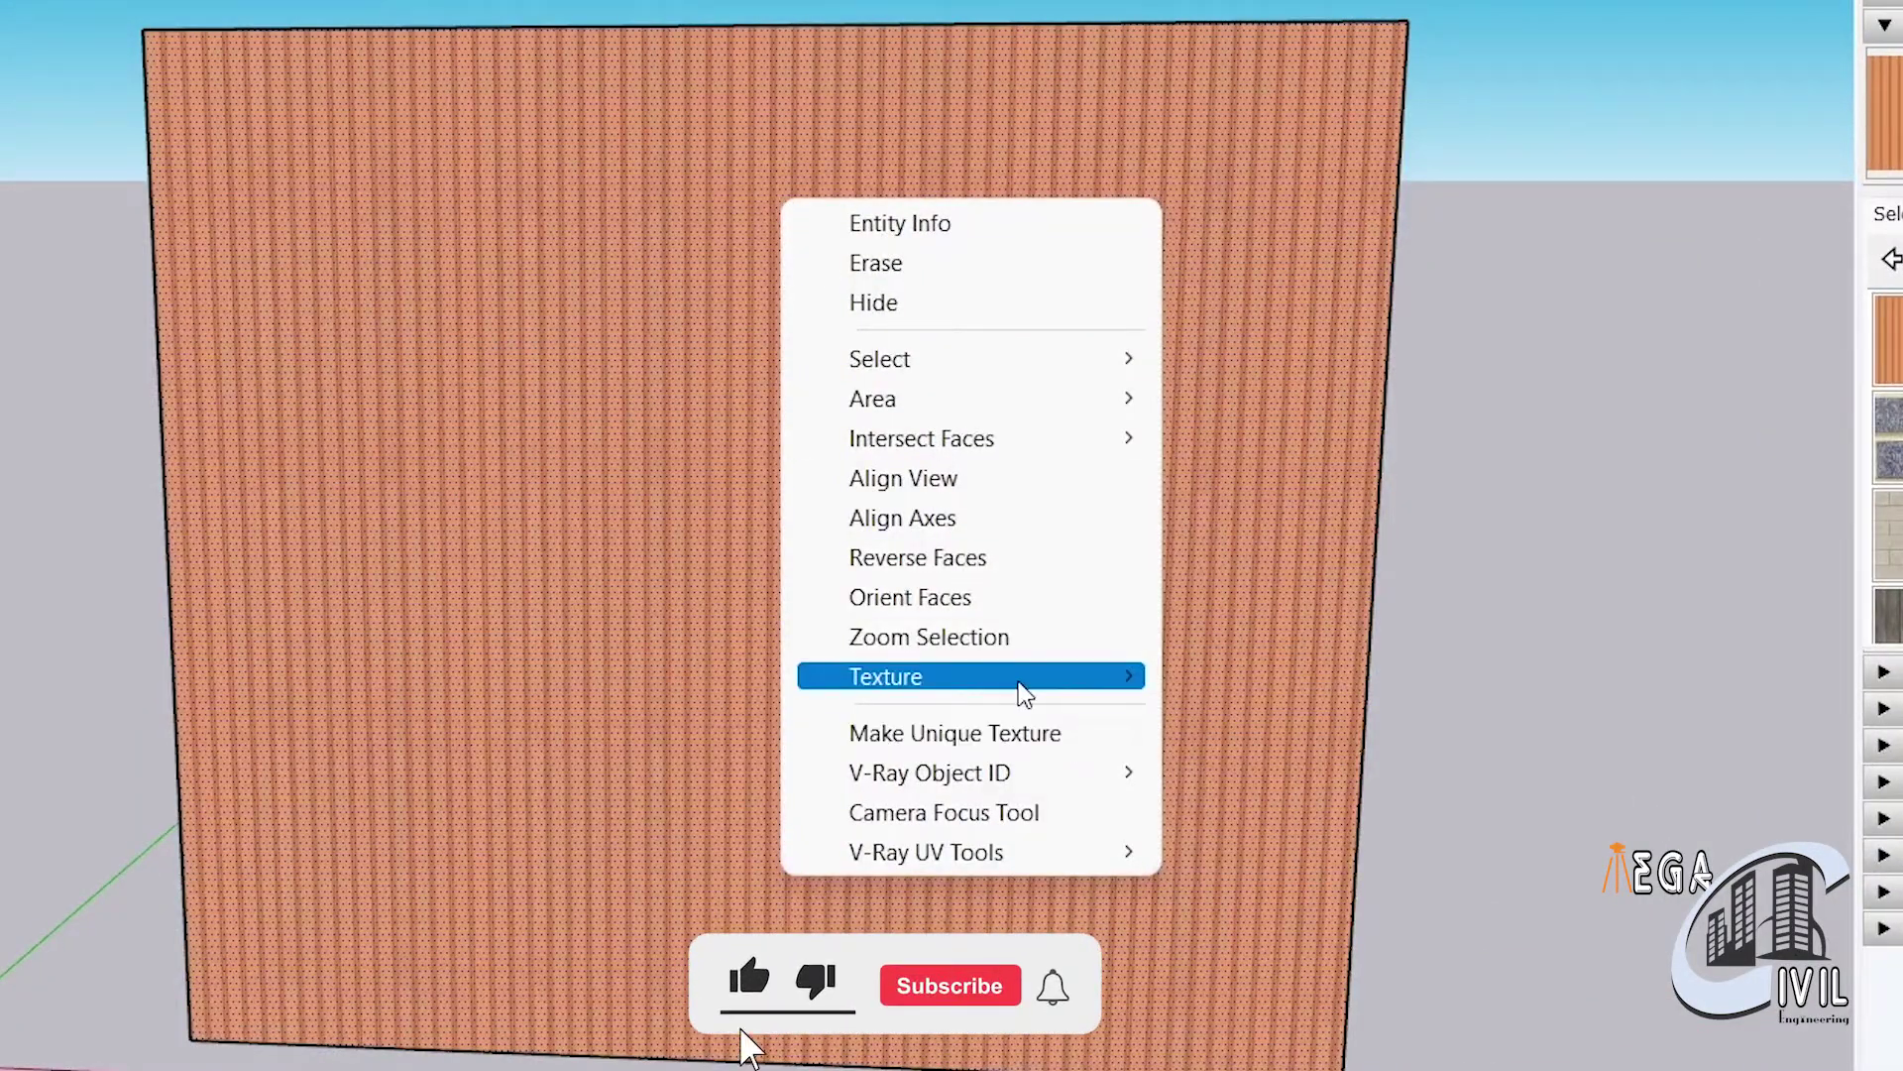
pyautogui.moveTo(970, 676)
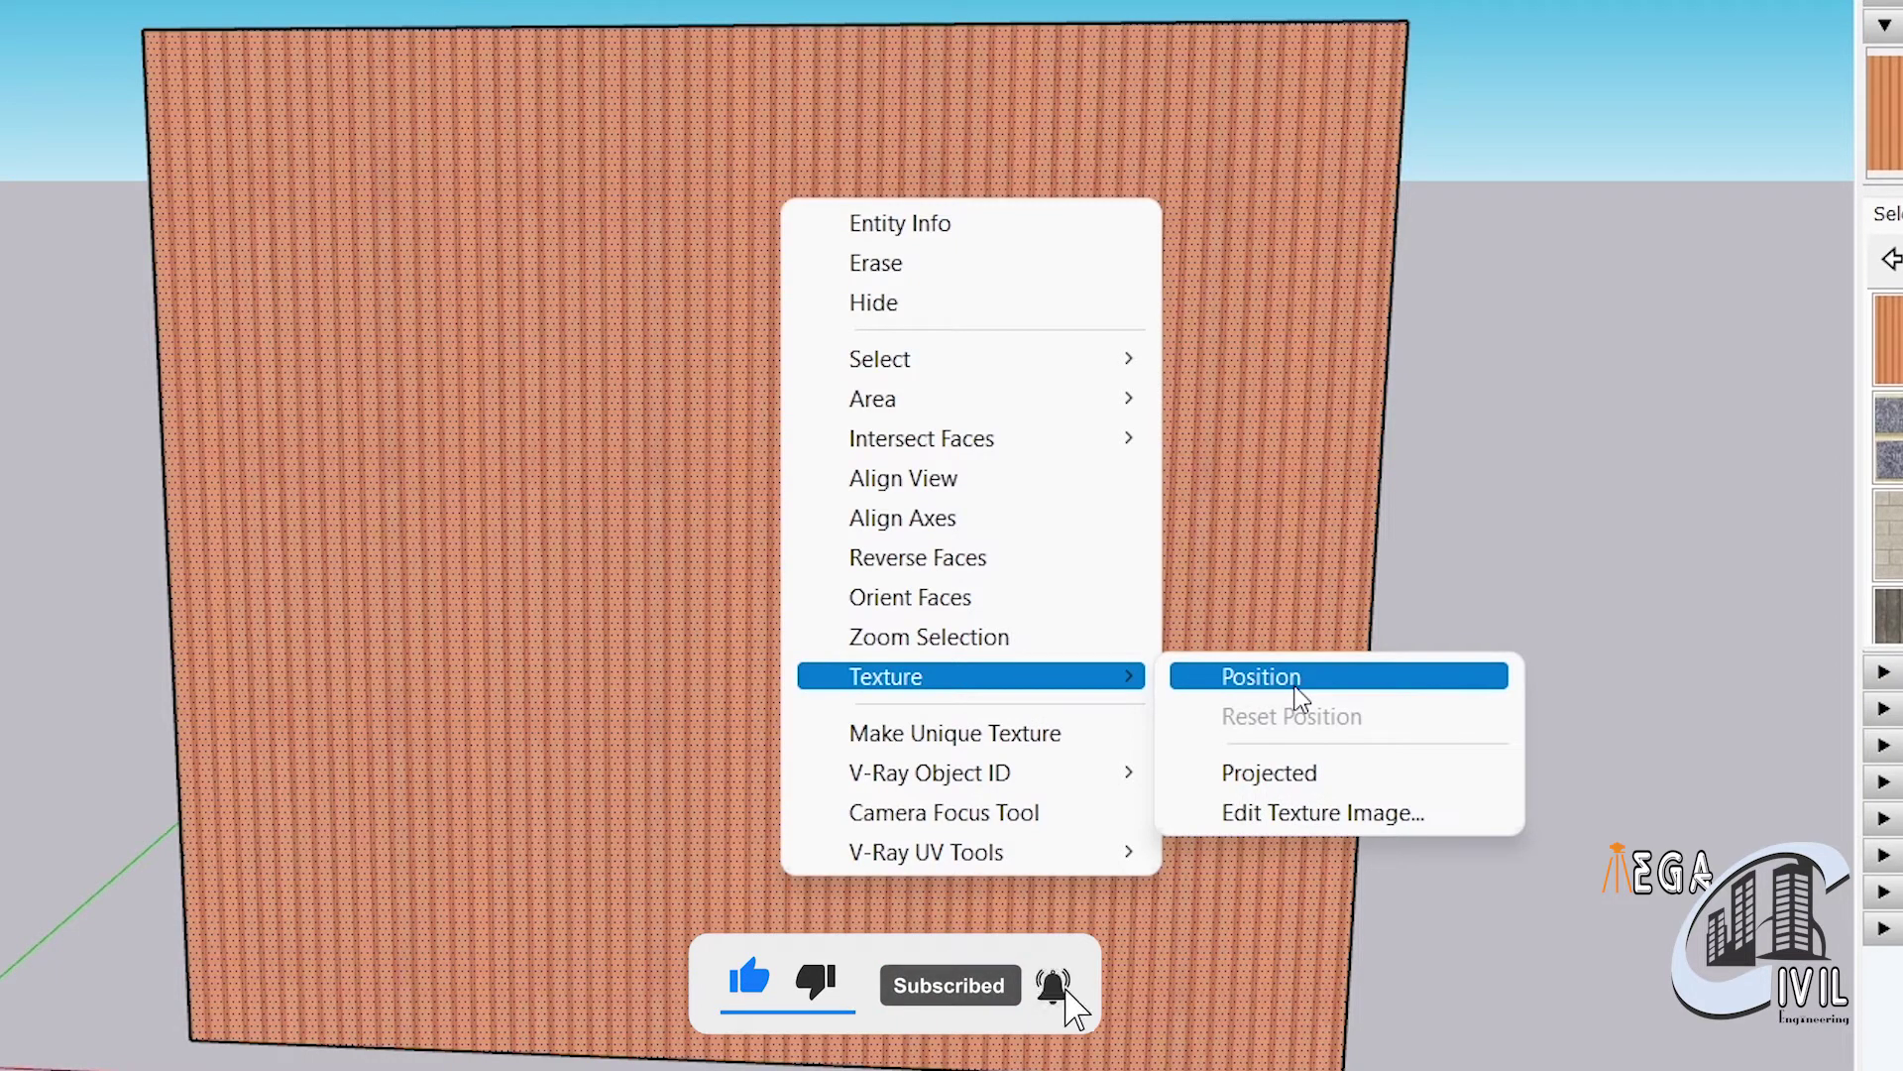
pyautogui.click(1295, 686)
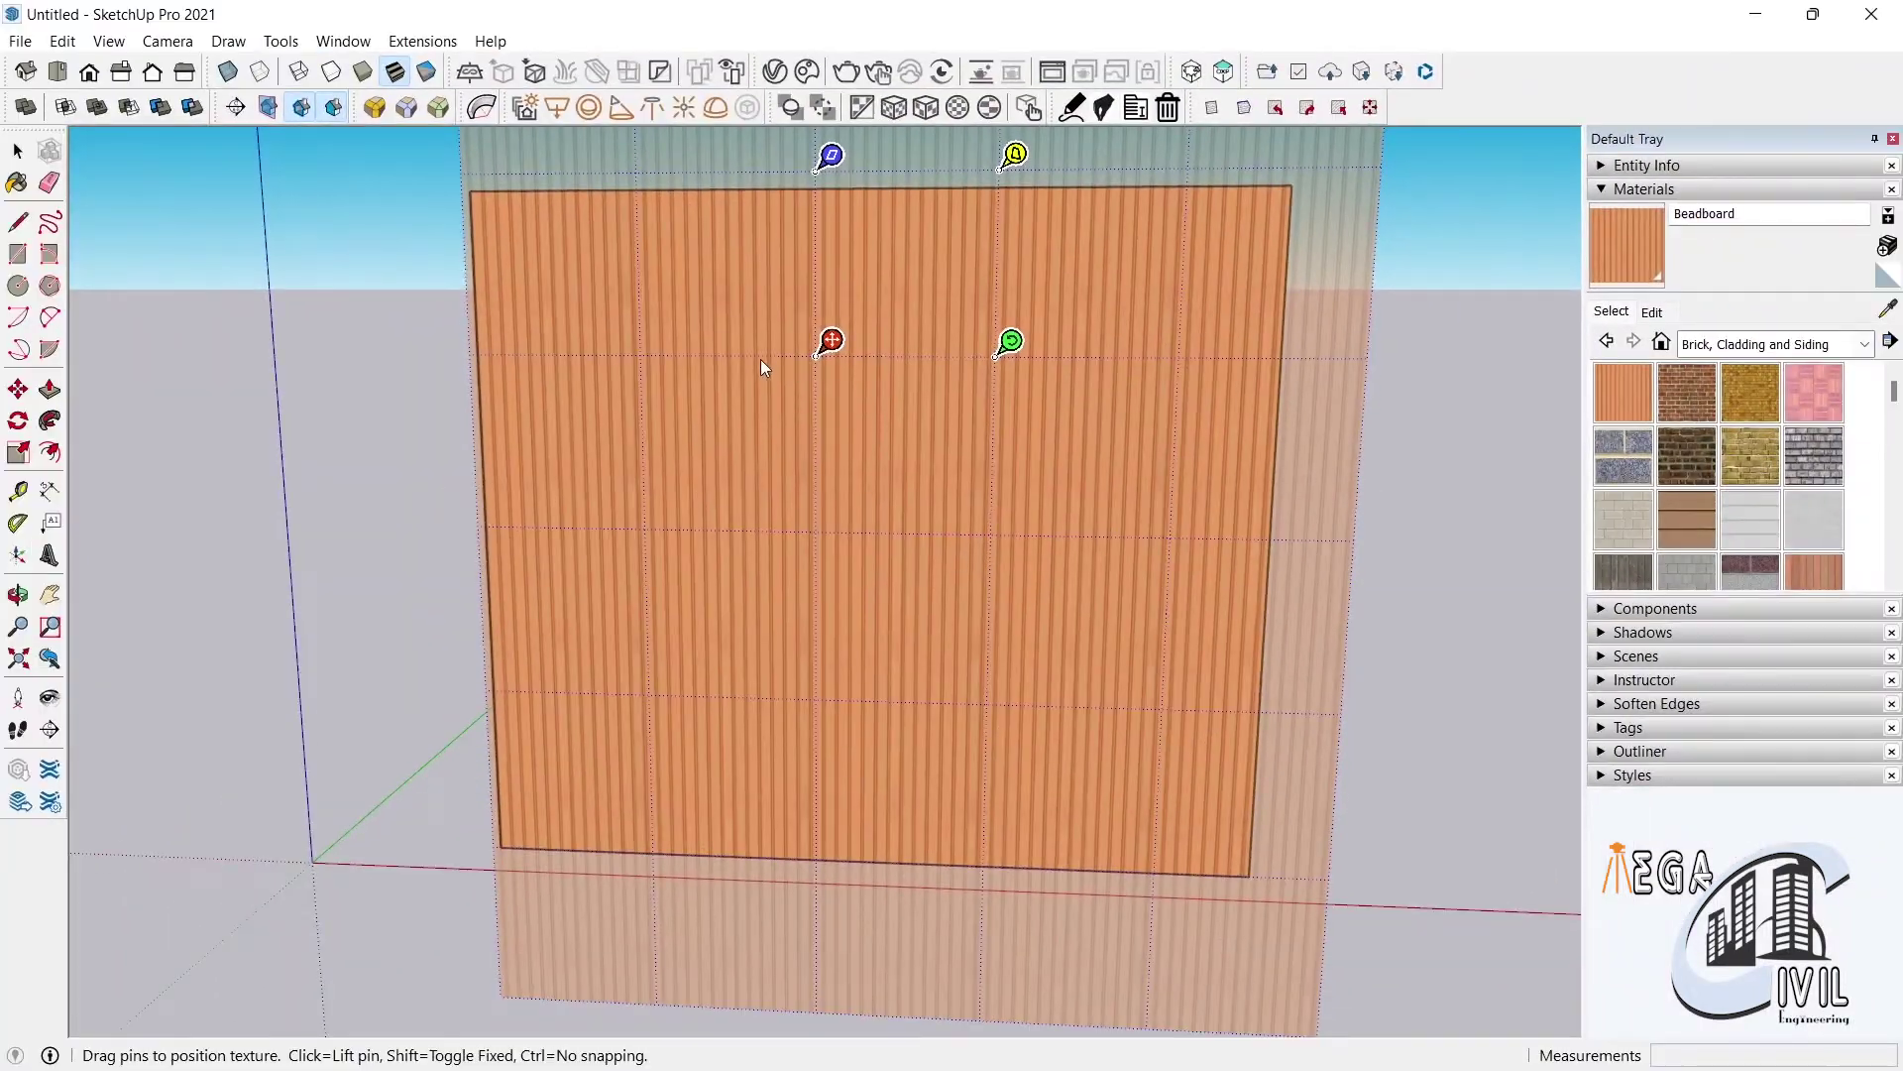
pyautogui.moveTo(827, 342); pyautogui.dragTo(766, 408)
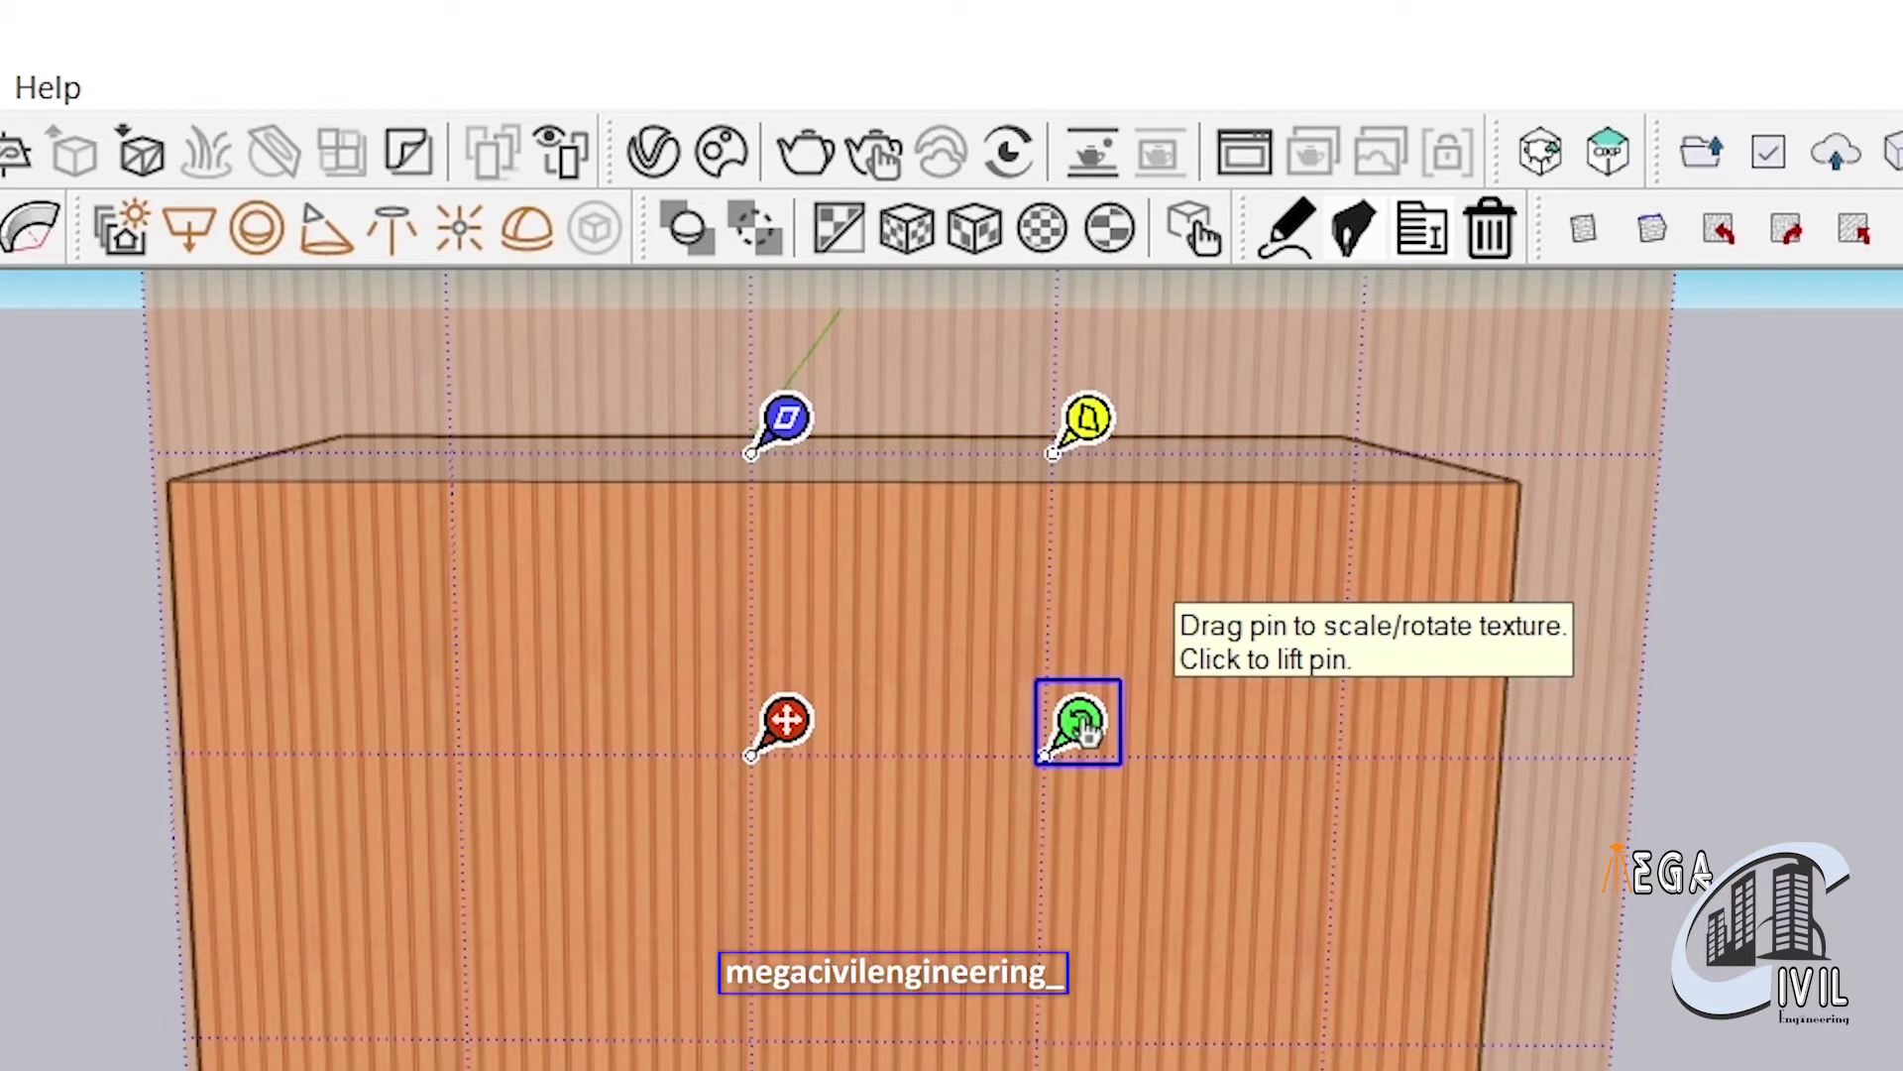
pyautogui.scroll(-1, 1013, 990)
pyautogui.scroll(-1, 1013, 990)
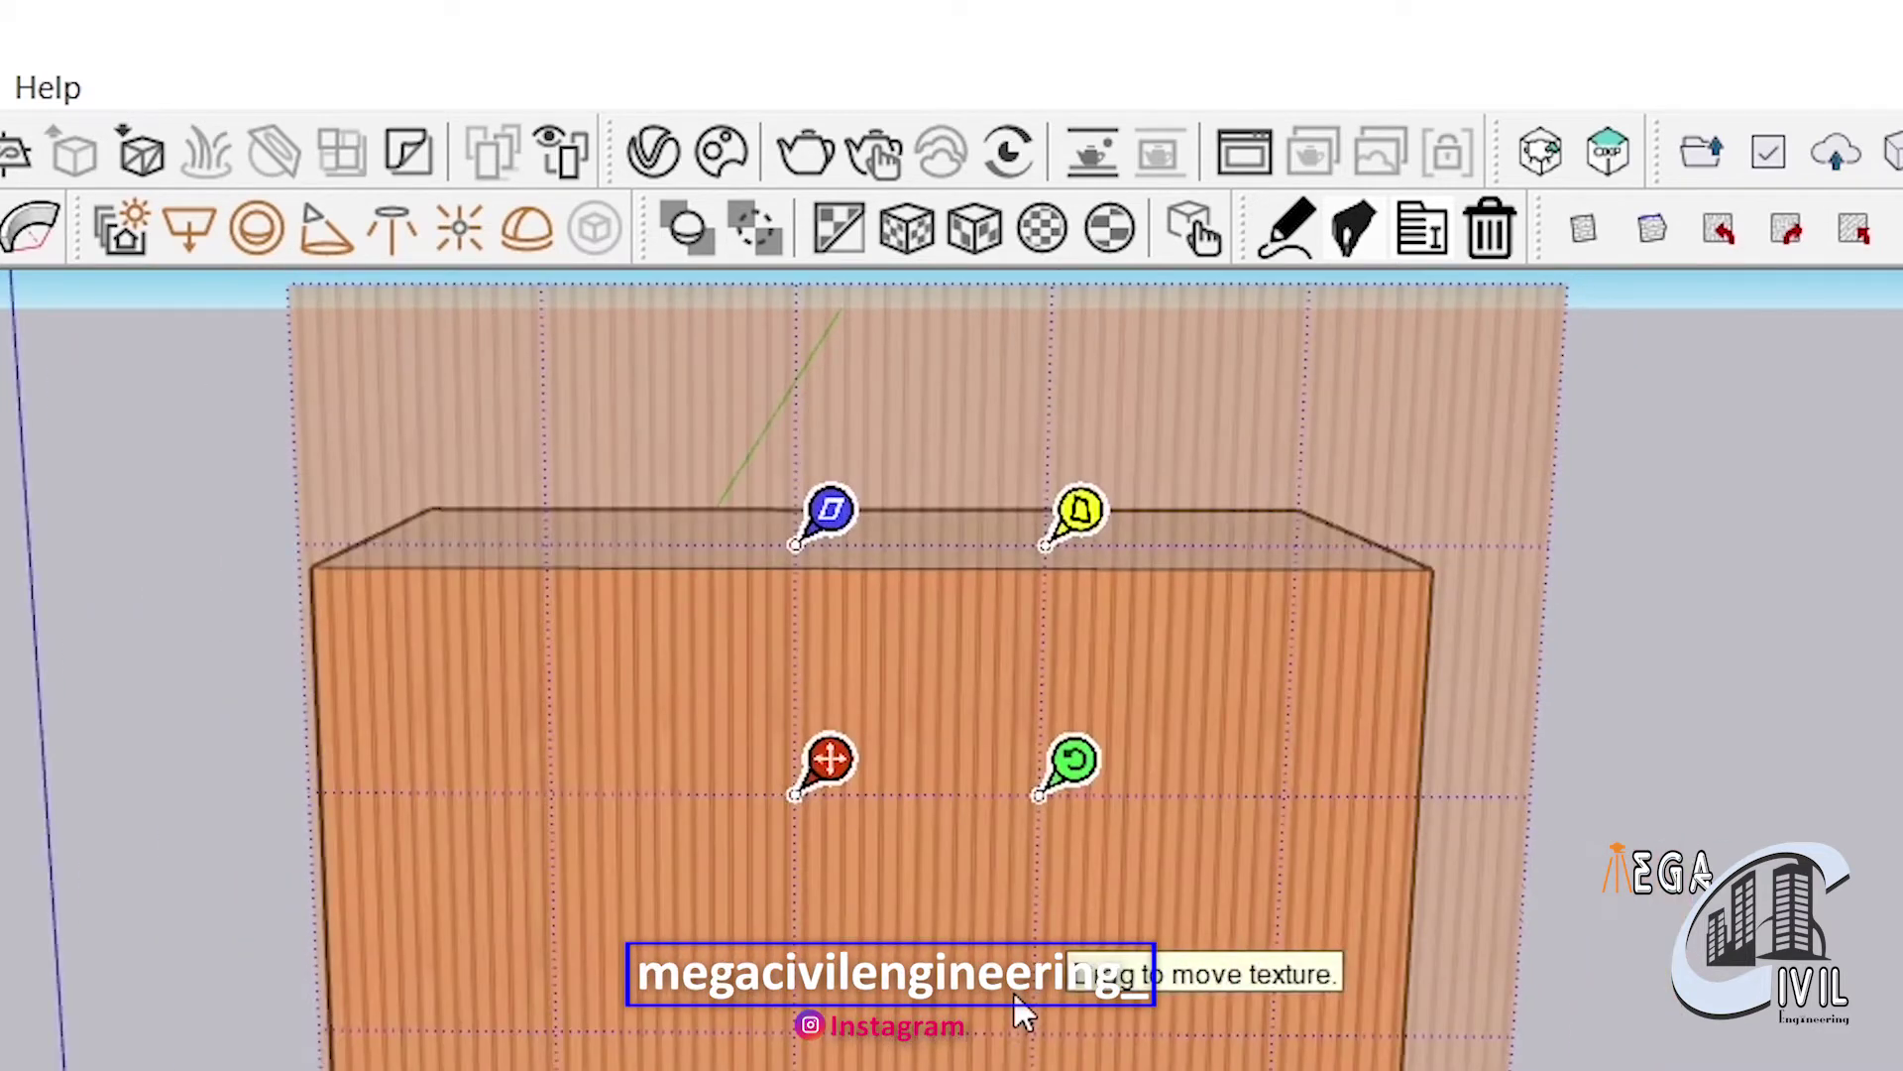
pyautogui.scroll(1, 912, 592)
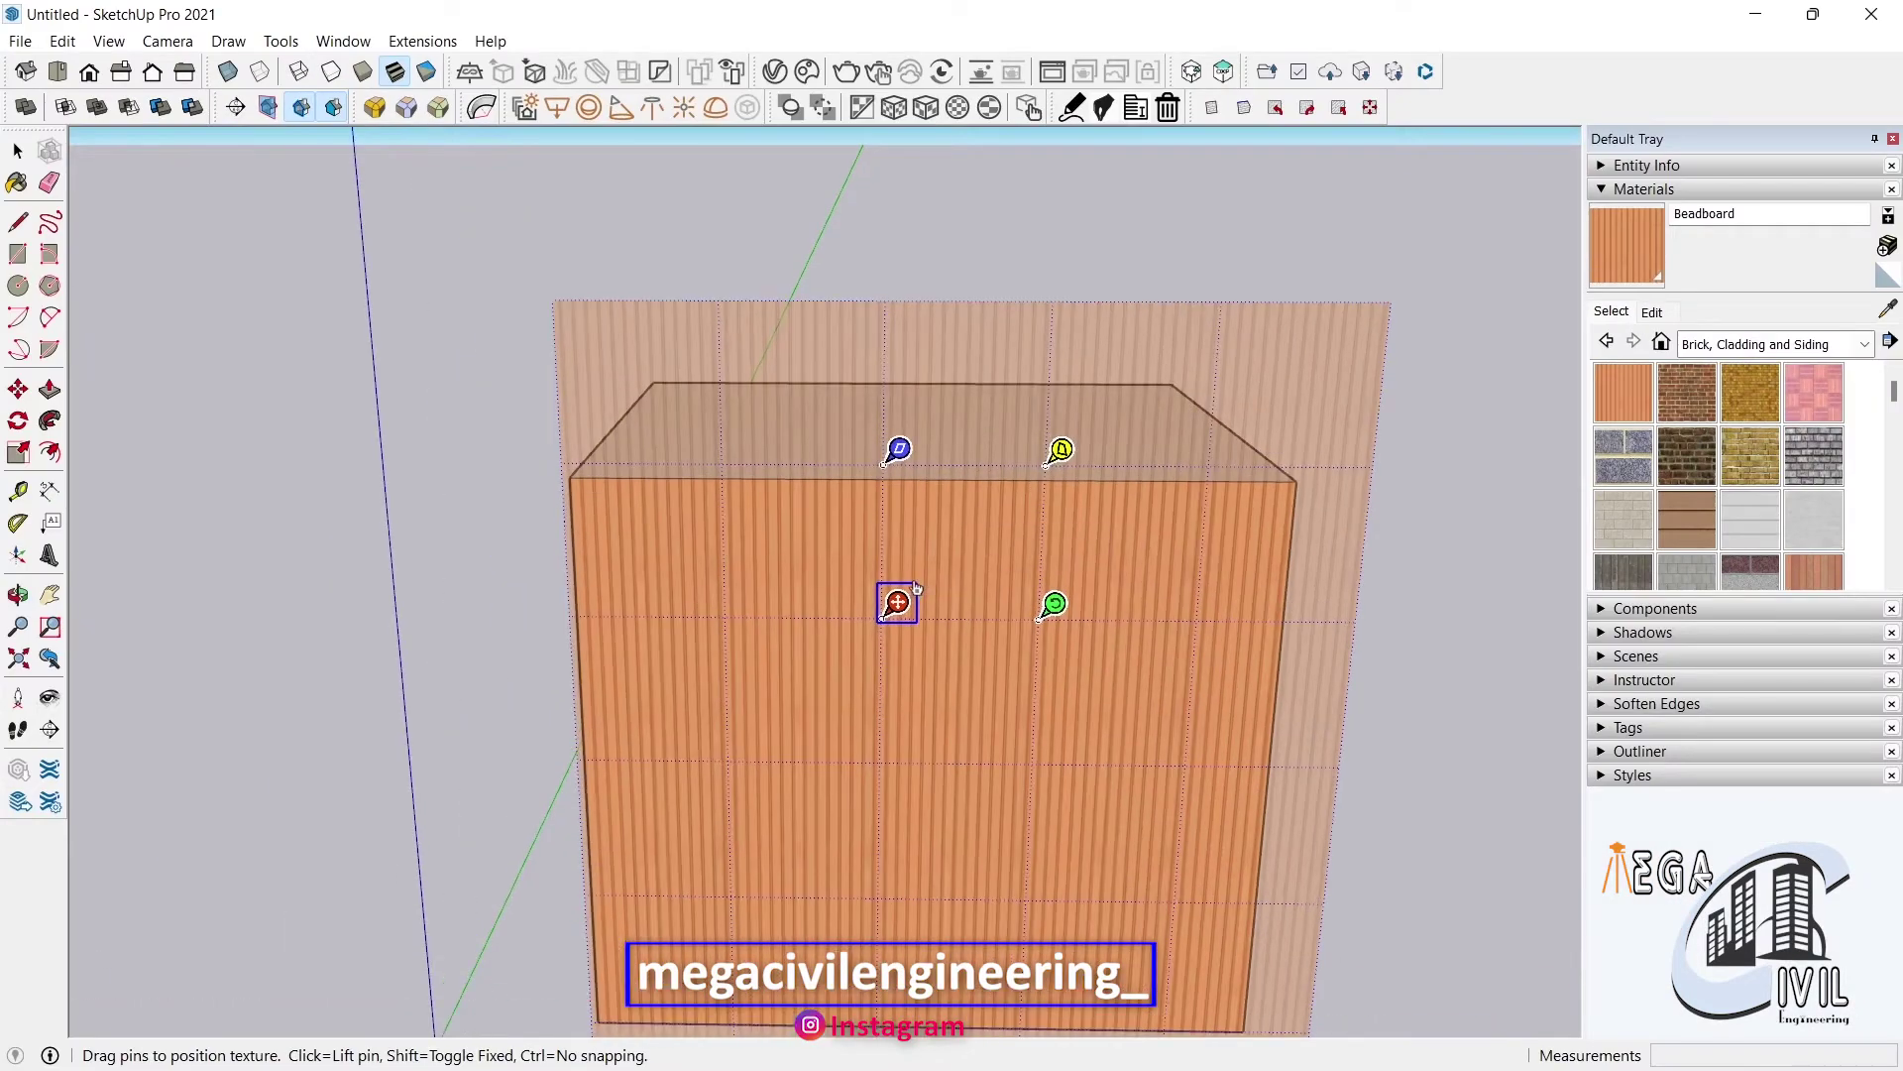
pyautogui.click(1478, 509)
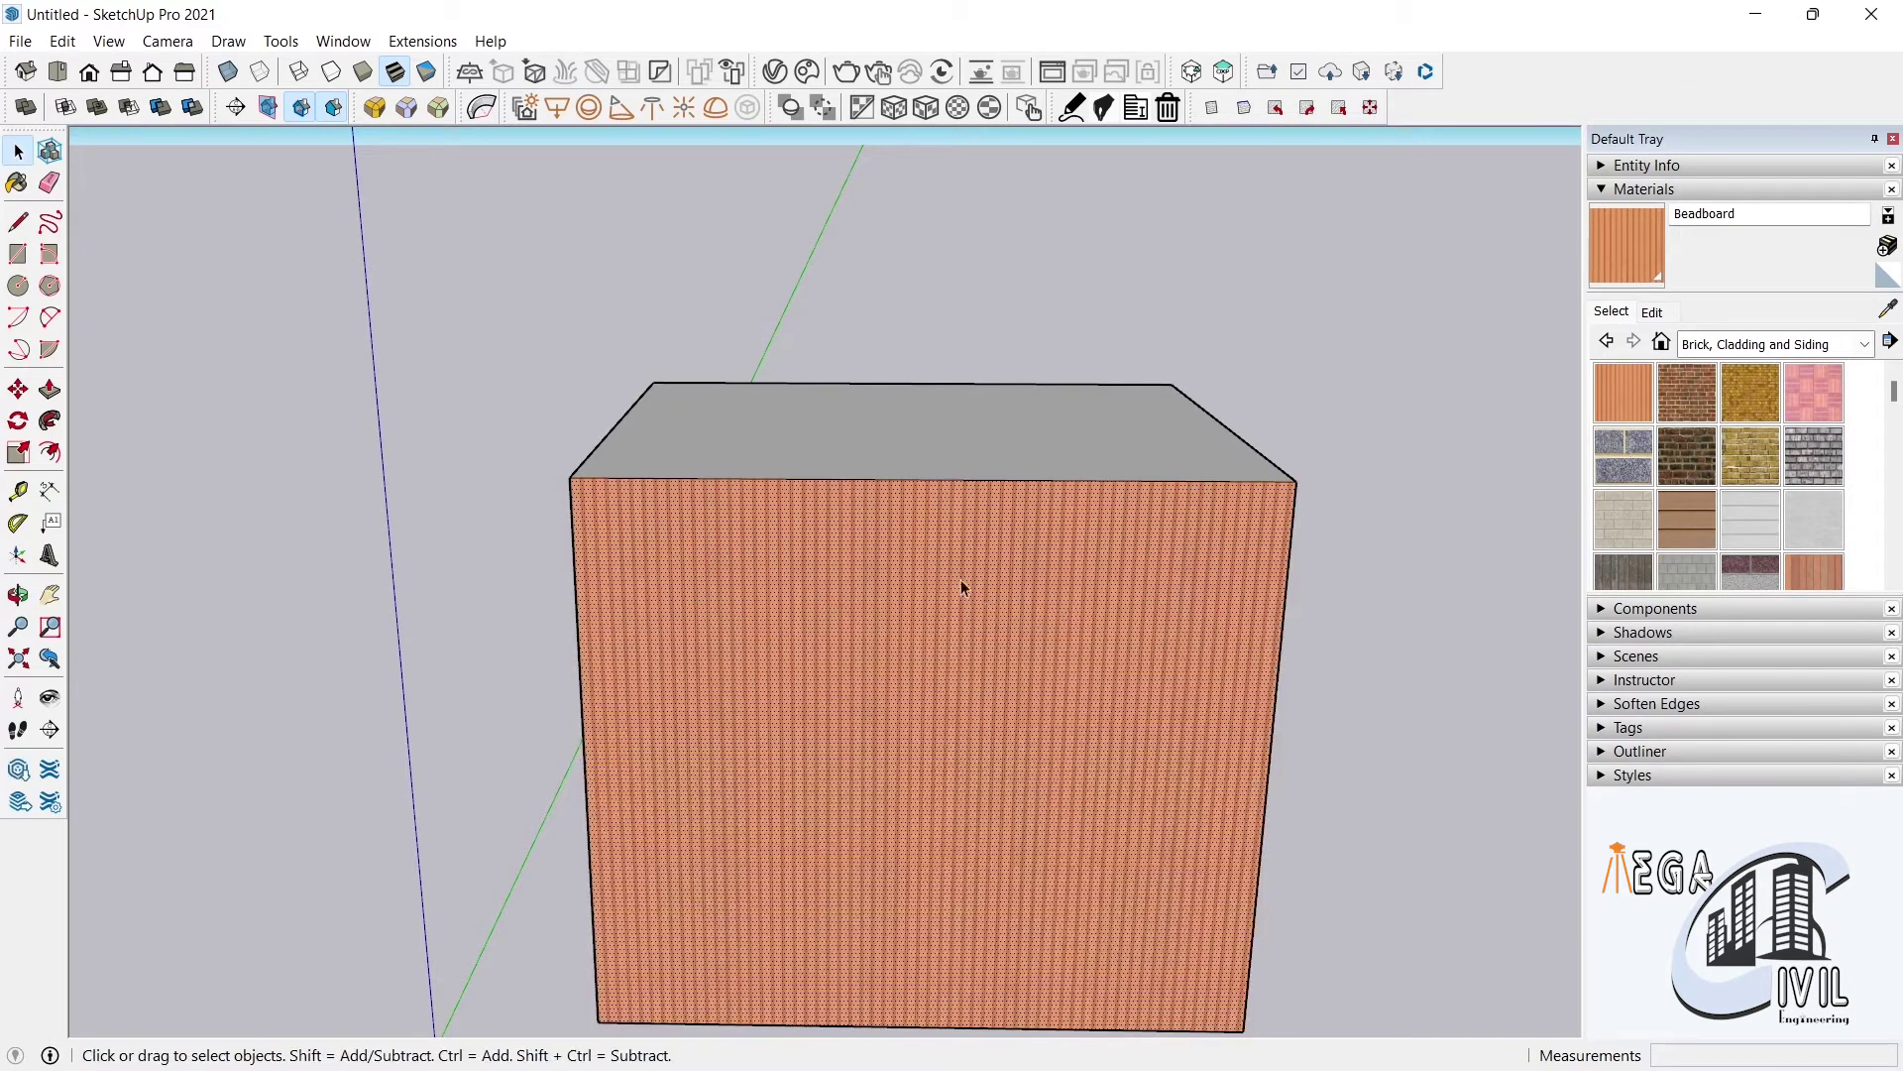
pyautogui.moveTo(1211, 351); pyautogui.dragTo(1271, 526, button='middle')
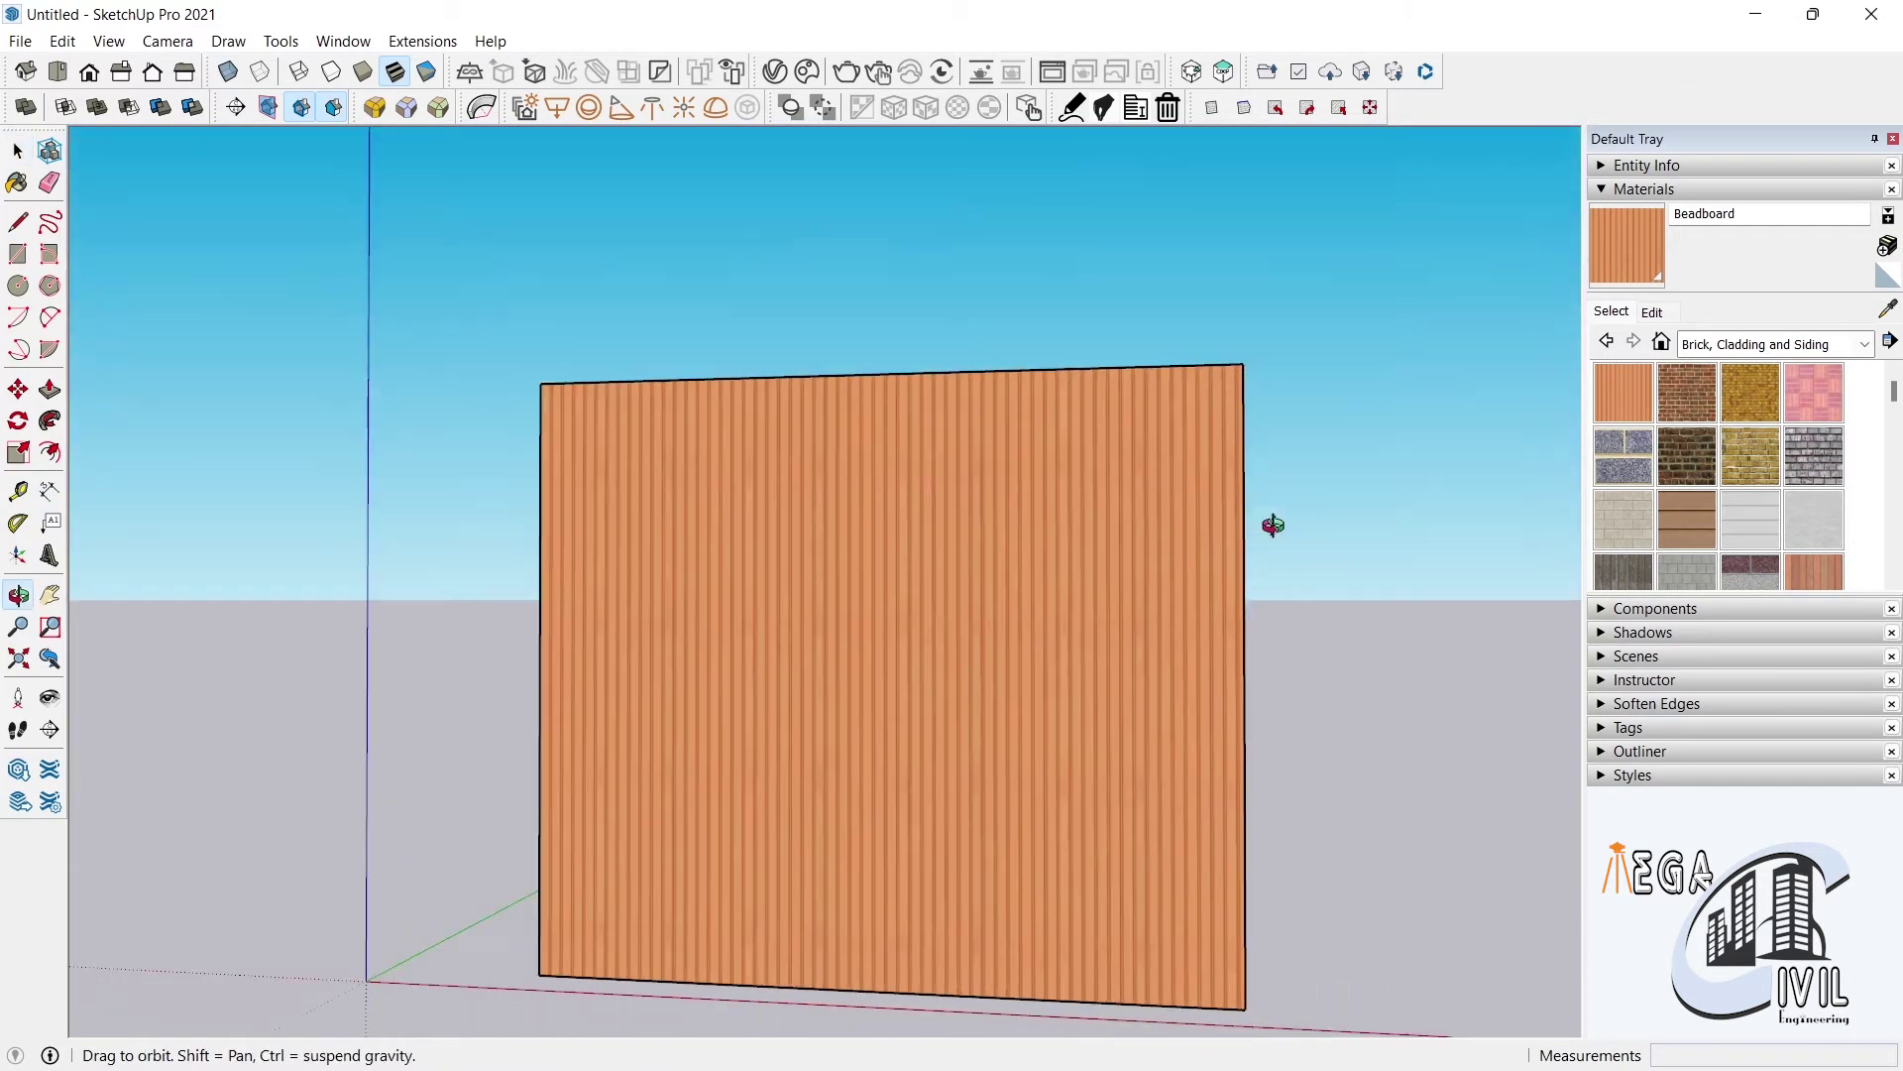
pyautogui.click(1023, 478)
# Shear the wall's Beadboard stripes into a strong slant, then pull them back nearly vertical
pyautogui.rightClick(800, 451)
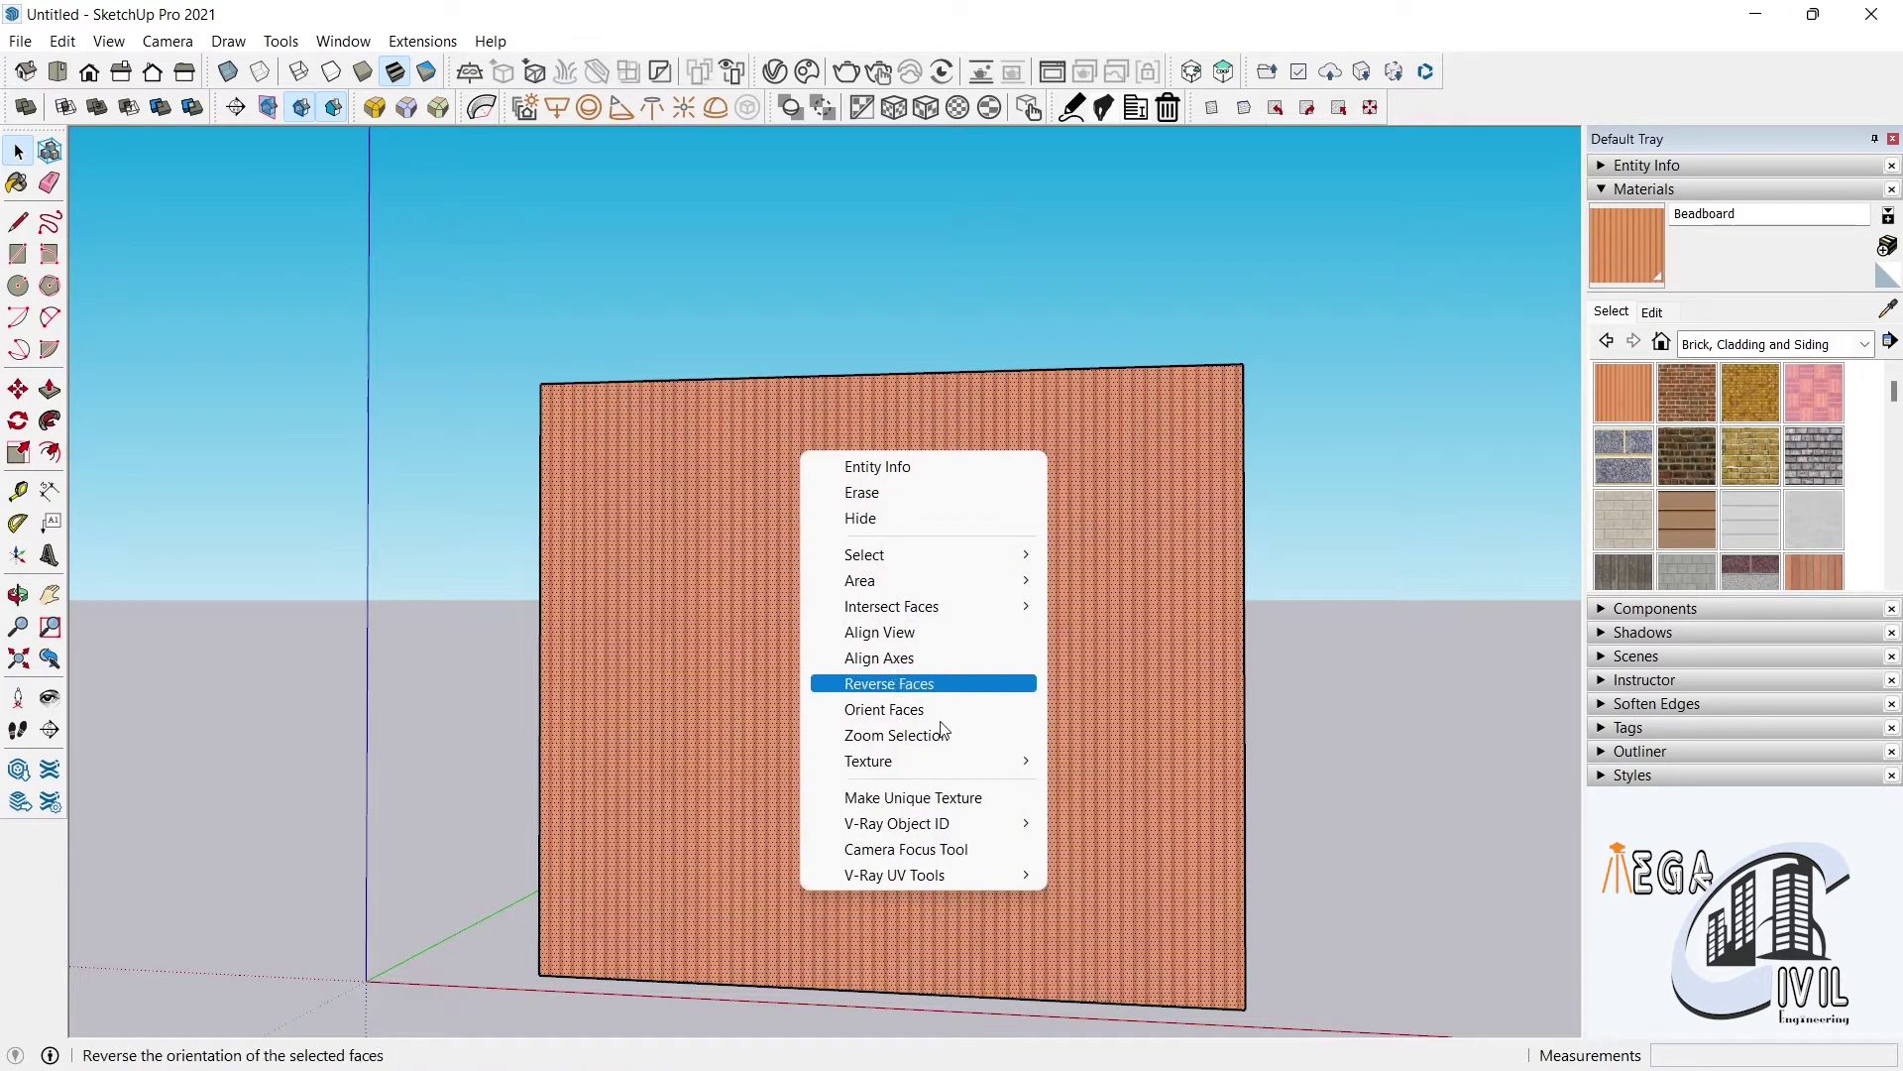
pyautogui.moveTo(868, 760)
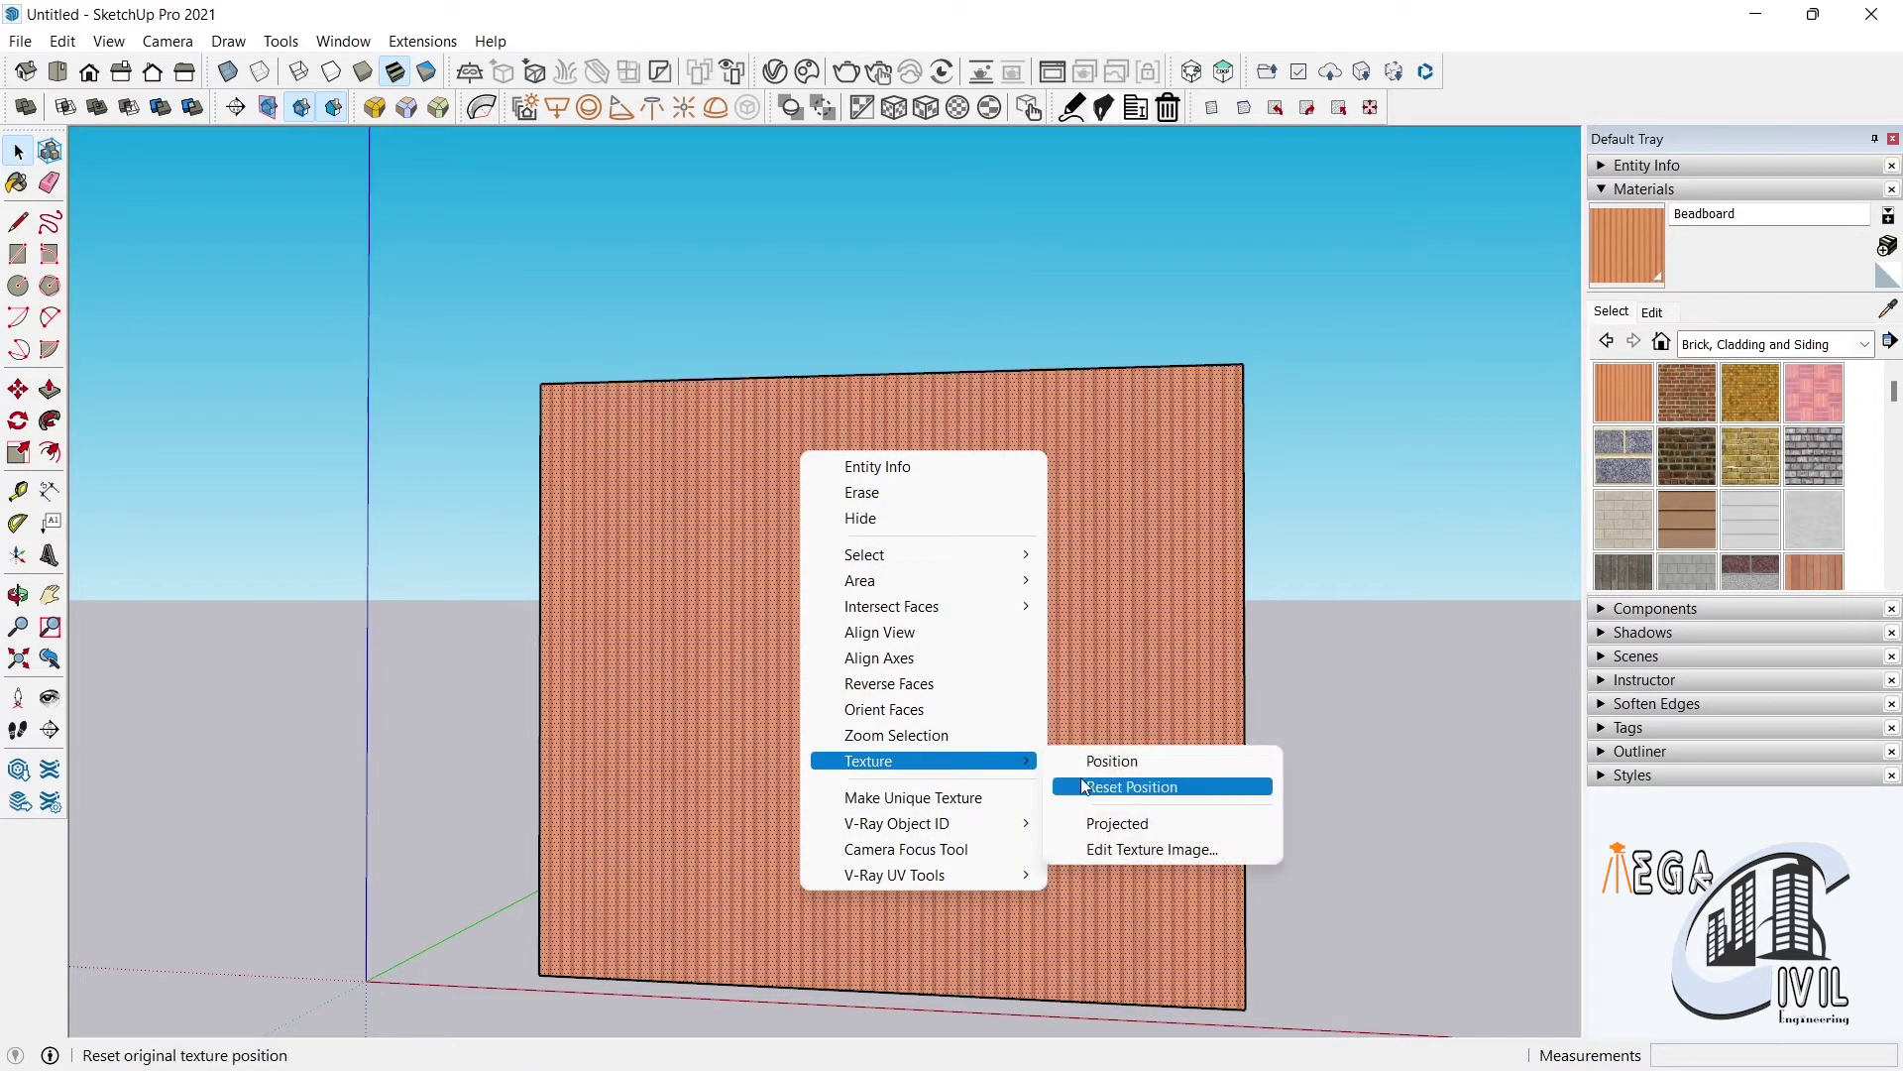
pyautogui.click(1105, 761)
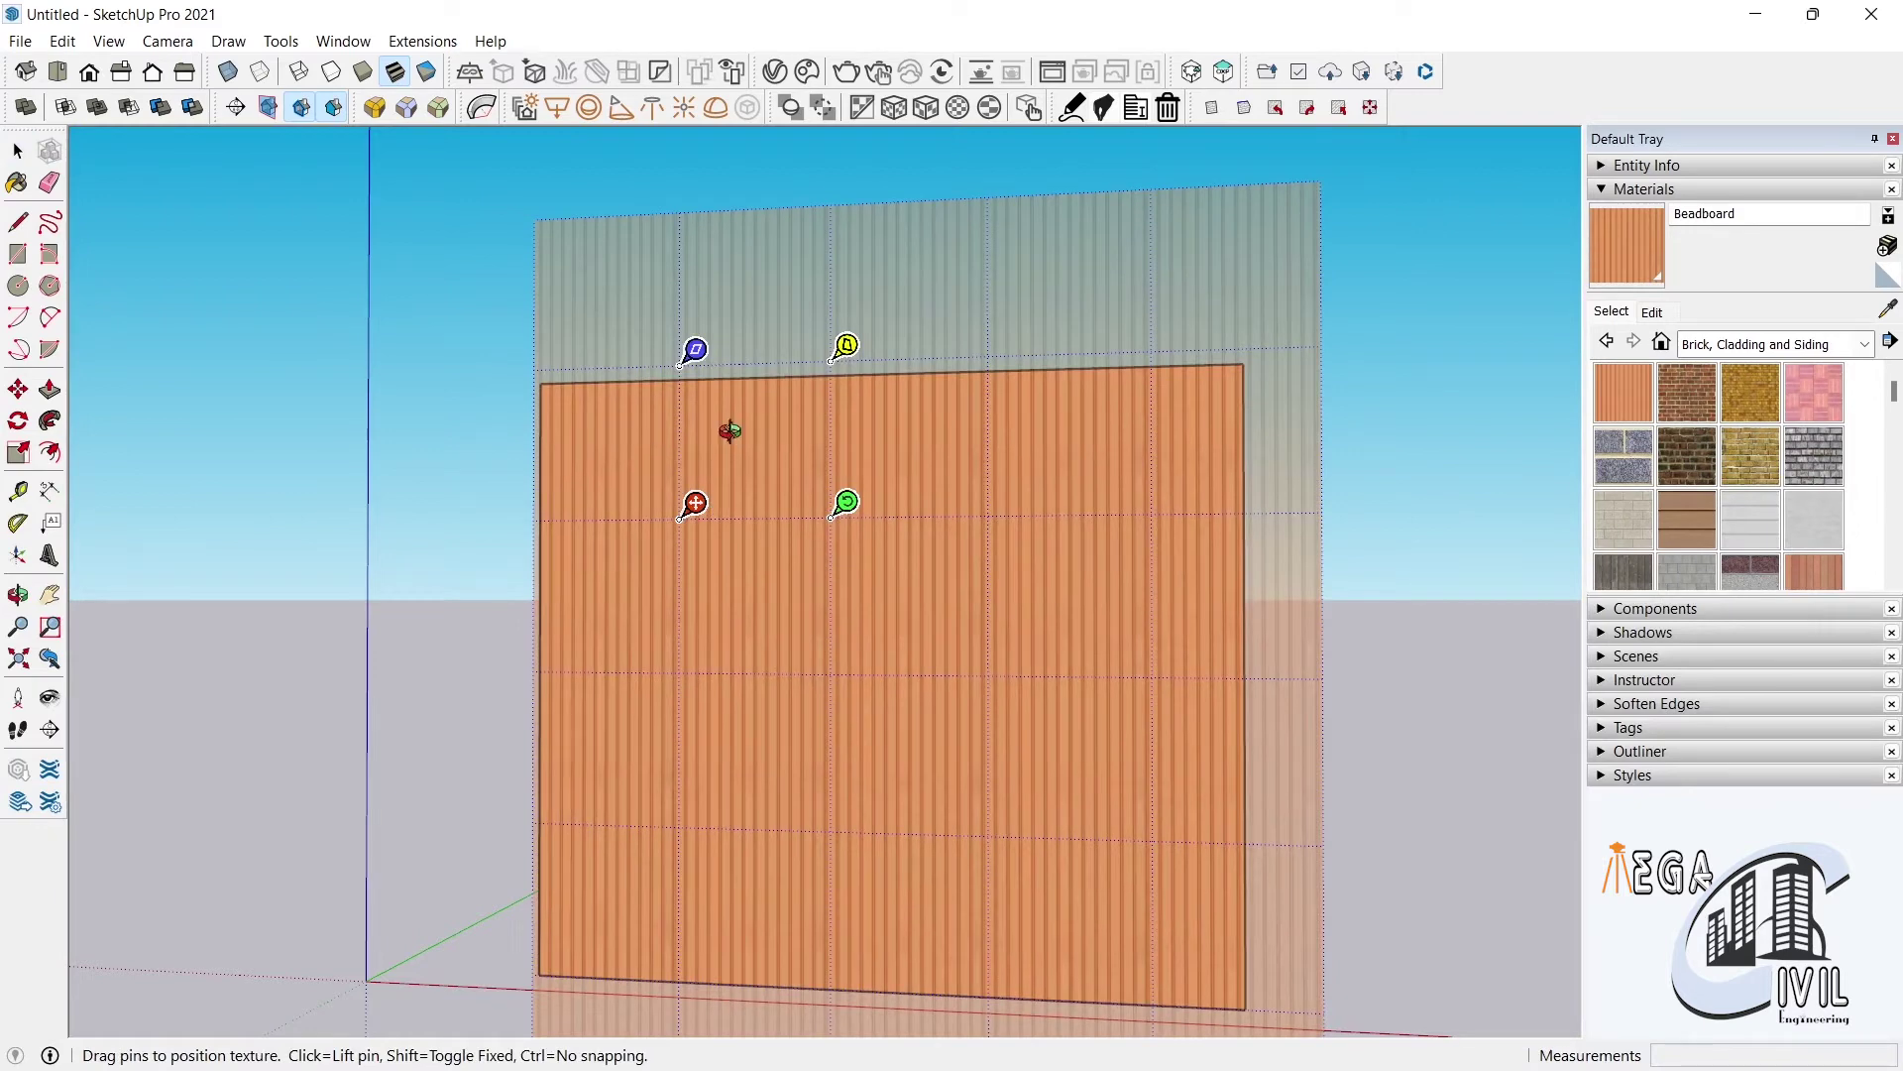
pyautogui.scroll(2, 730, 438)
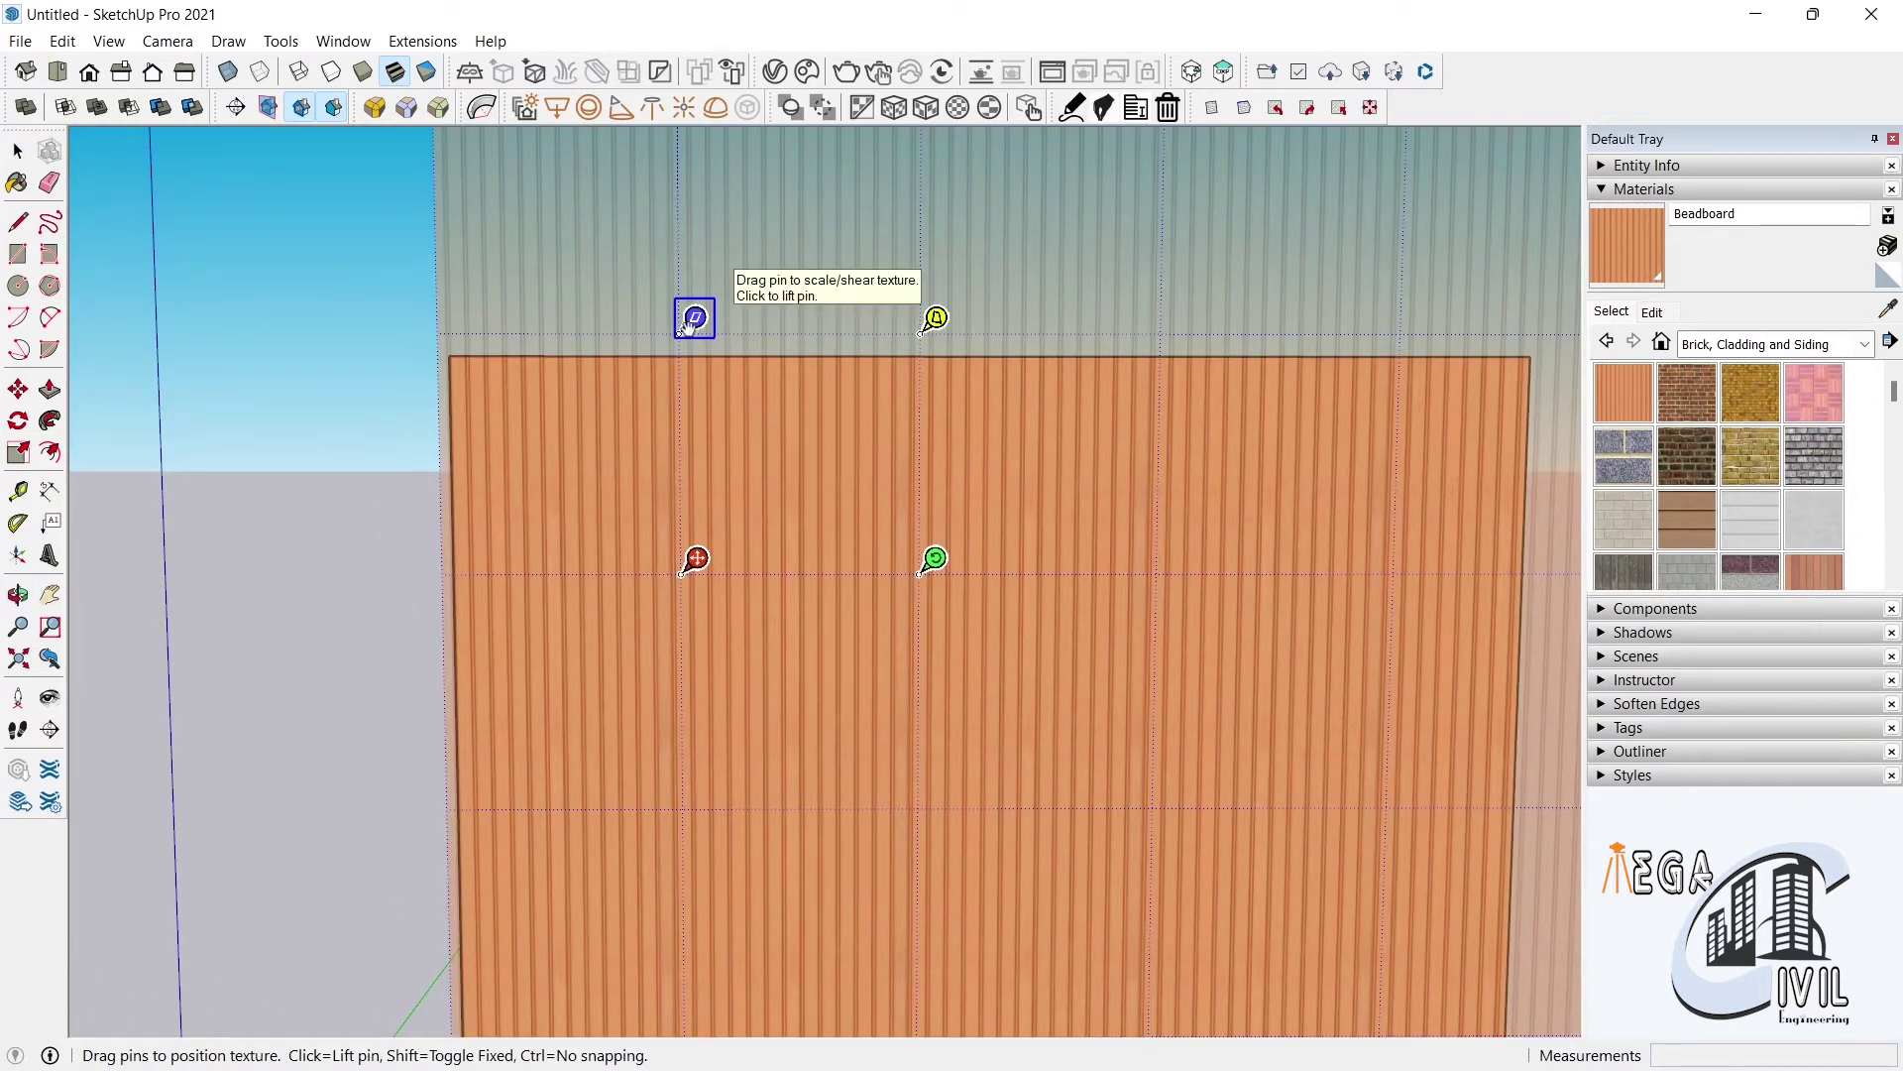
pyautogui.moveTo(691, 326); pyautogui.dragTo(710, 346)
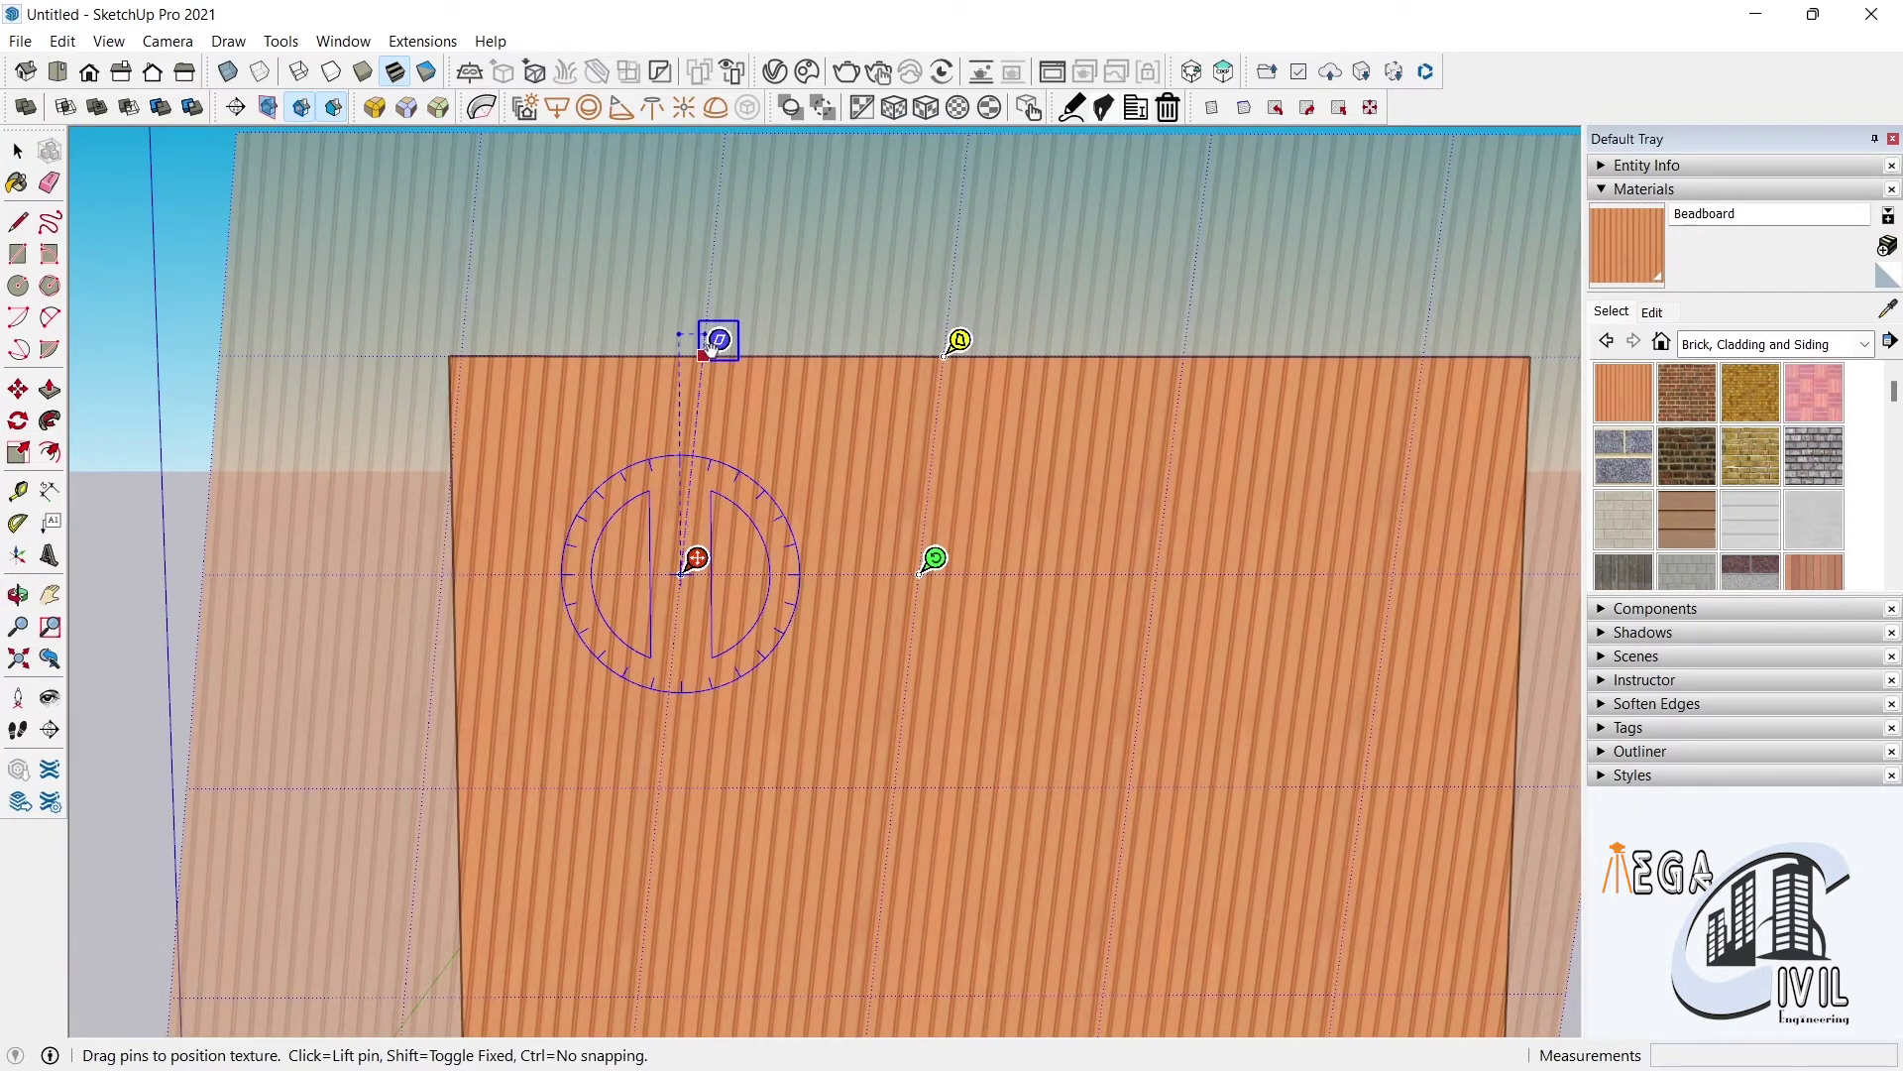
pyautogui.moveTo(710, 346)
pyautogui.mouseDown()
pyautogui.moveTo(821, 357)
pyautogui.moveTo(851, 407)
pyautogui.moveTo(914, 402)
pyautogui.moveTo(945, 359)
pyautogui.moveTo(1007, 367)
pyautogui.moveTo(1060, 436)
pyautogui.moveTo(851, 326)
pyautogui.moveTo(508, 342)
pyautogui.moveTo(476, 412)
pyautogui.moveTo(608, 361)
pyautogui.moveTo(561, 361)
pyautogui.moveTo(509, 437)
pyautogui.moveTo(614, 492)
pyautogui.moveTo(652, 552)
pyautogui.moveTo(615, 273)
pyautogui.moveTo(624, 303)
pyautogui.moveTo(693, 316)
pyautogui.moveTo(938, 327)
pyautogui.moveTo(1007, 381)
pyautogui.moveTo(782, 321)
pyautogui.moveTo(544, 339)
pyautogui.moveTo(509, 385)
pyautogui.moveTo(650, 323)
pyautogui.moveTo(893, 356)
pyautogui.moveTo(749, 323)
pyautogui.moveTo(818, 389)
pyautogui.moveTo(709, 335)
pyautogui.moveTo(731, 353)
pyautogui.mouseUp()
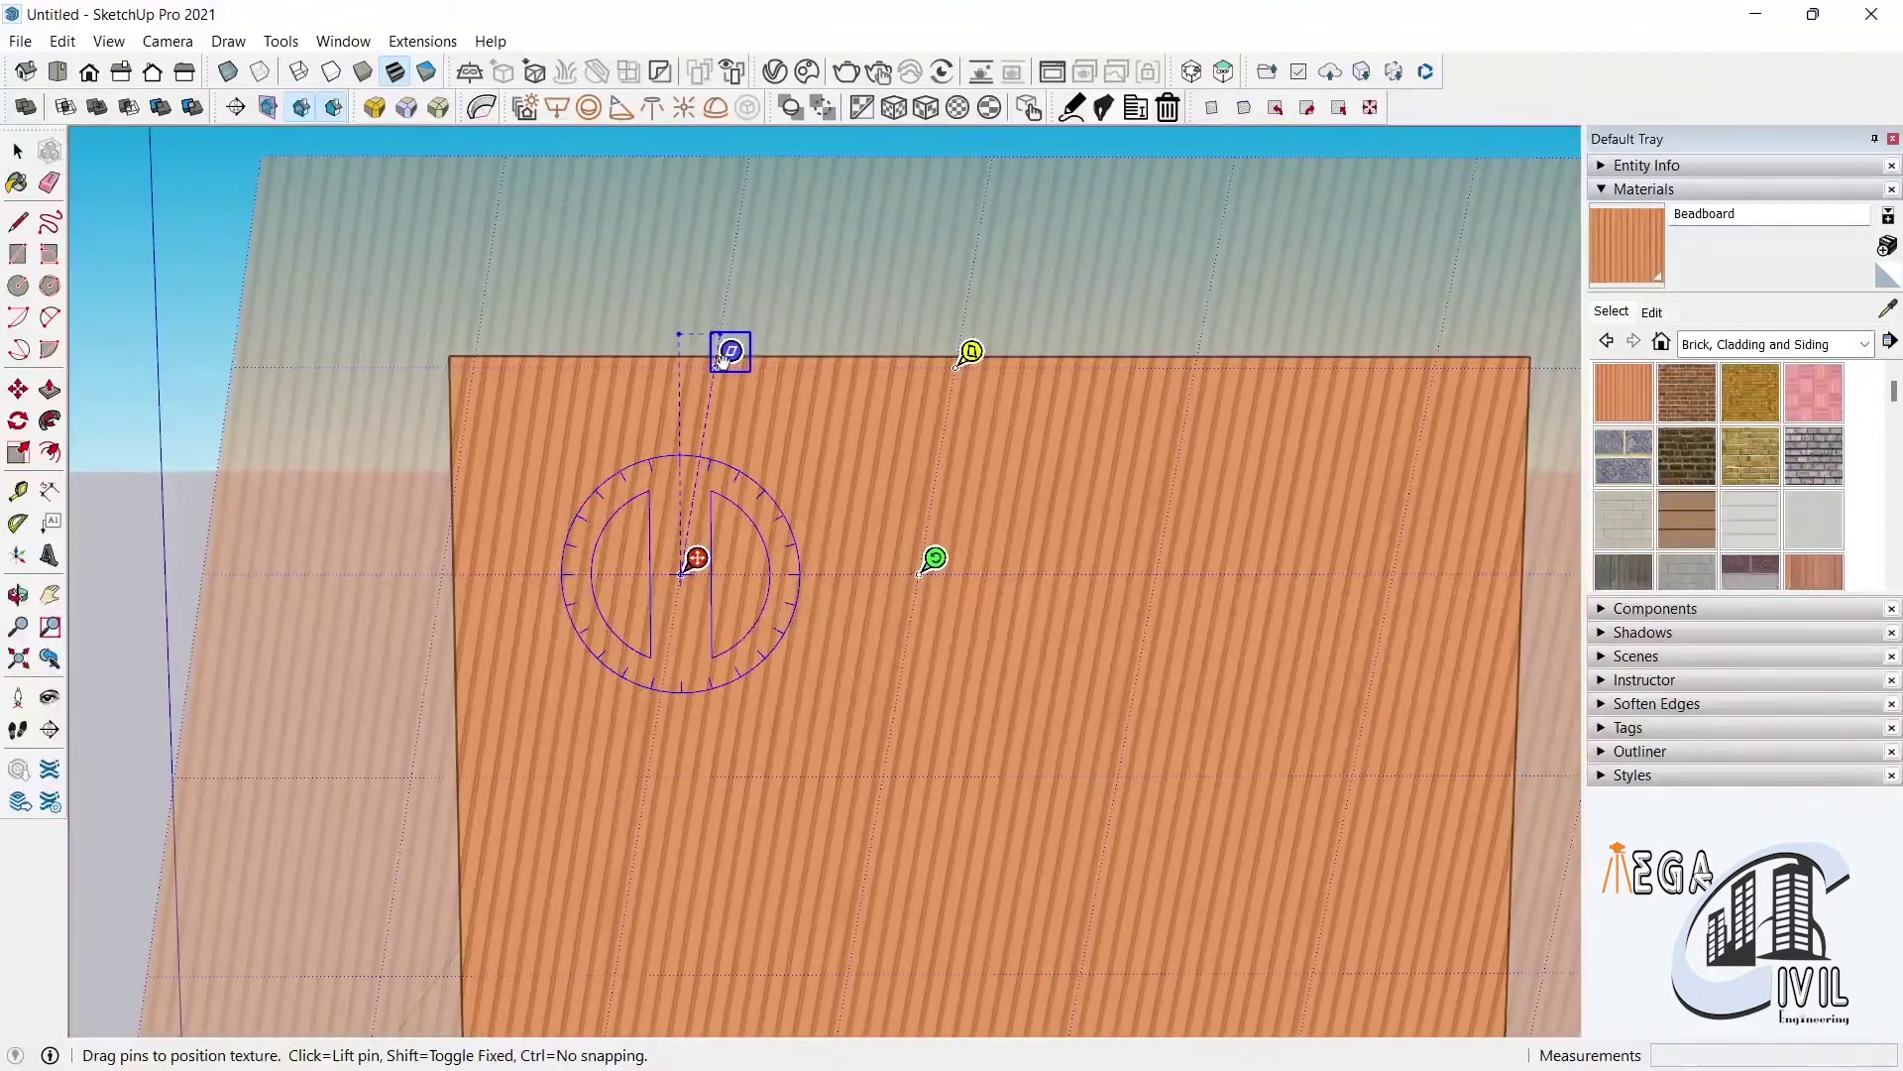
pyautogui.moveTo(731, 353); pyautogui.dragTo(981, 478, button='middle')
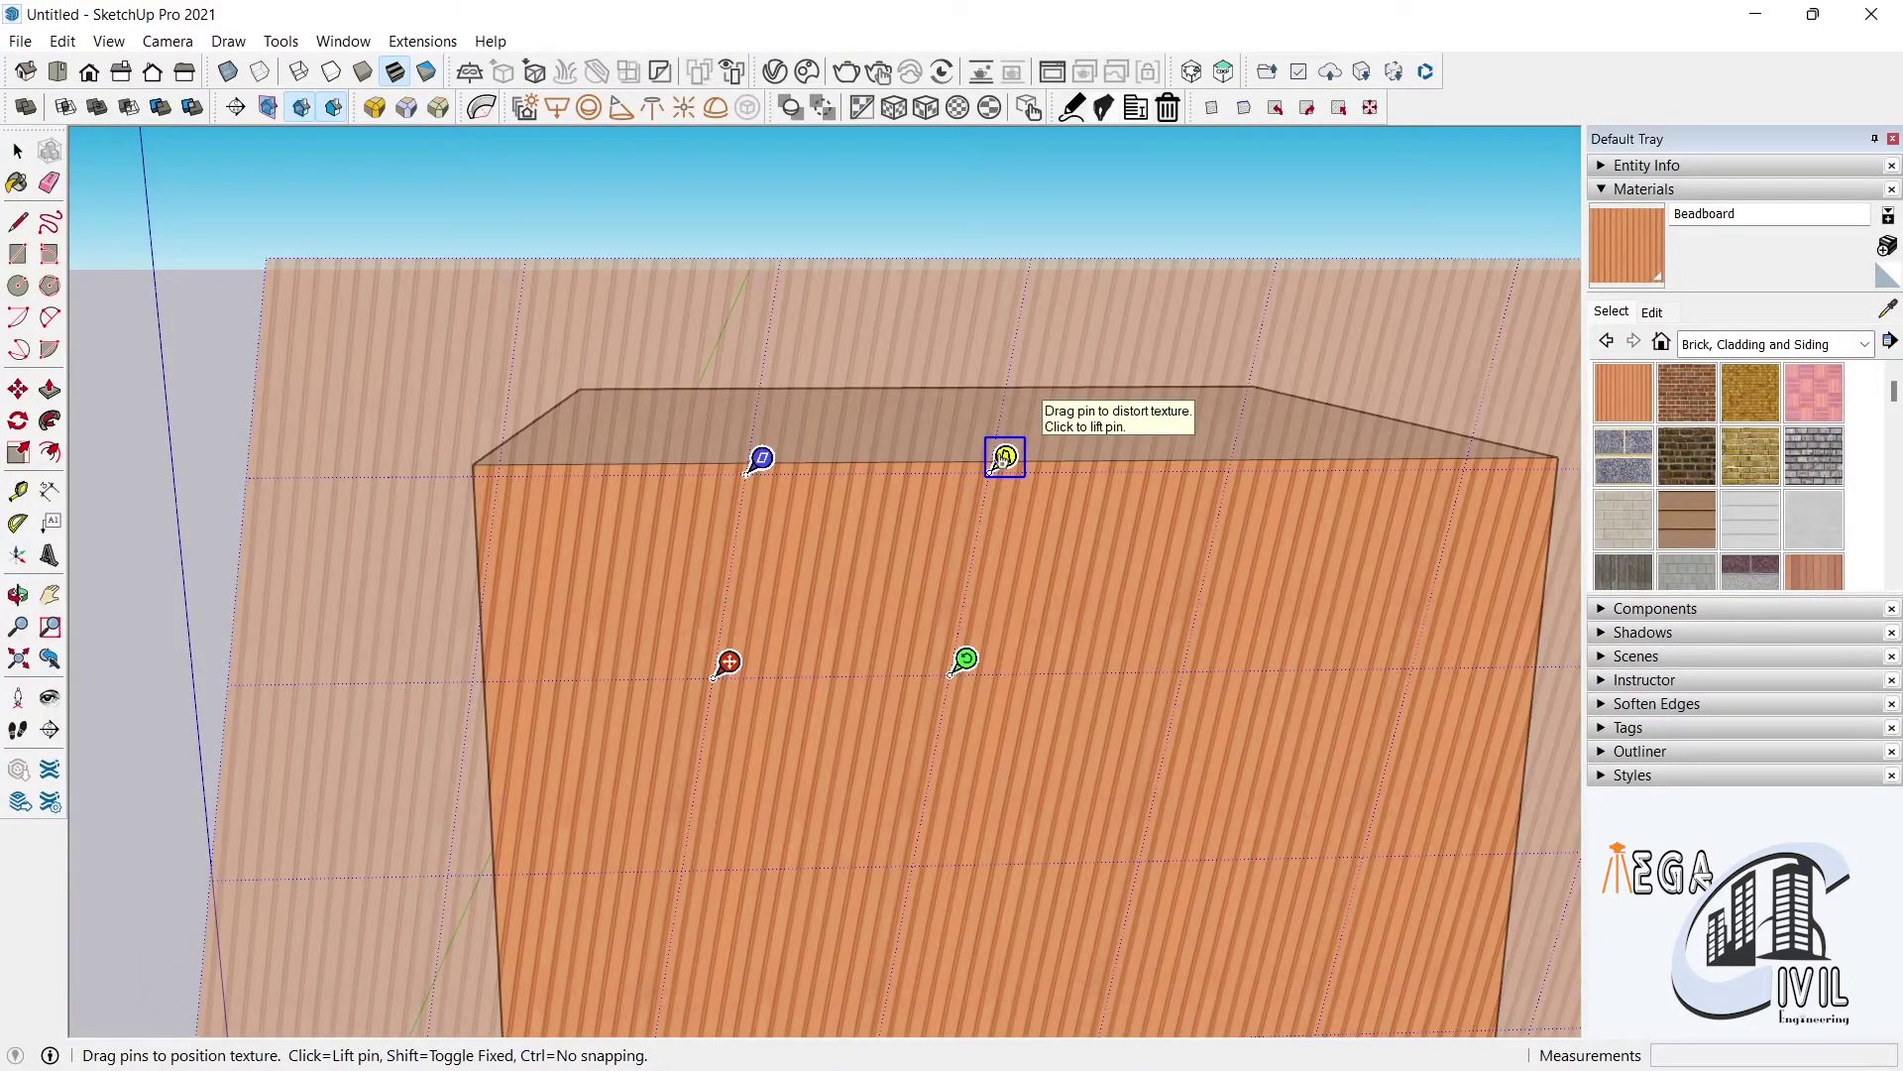
# Pull the texture's distort pin up and right so the Beadboard stripes fan in perspective
pyautogui.moveTo(1005, 457)
pyautogui.mouseDown()
pyautogui.moveTo(1032, 397)
pyautogui.moveTo(1096, 502)
pyautogui.moveTo(1071, 439)
pyautogui.mouseUp()
pyautogui.scroll(-3, 1097, 497)
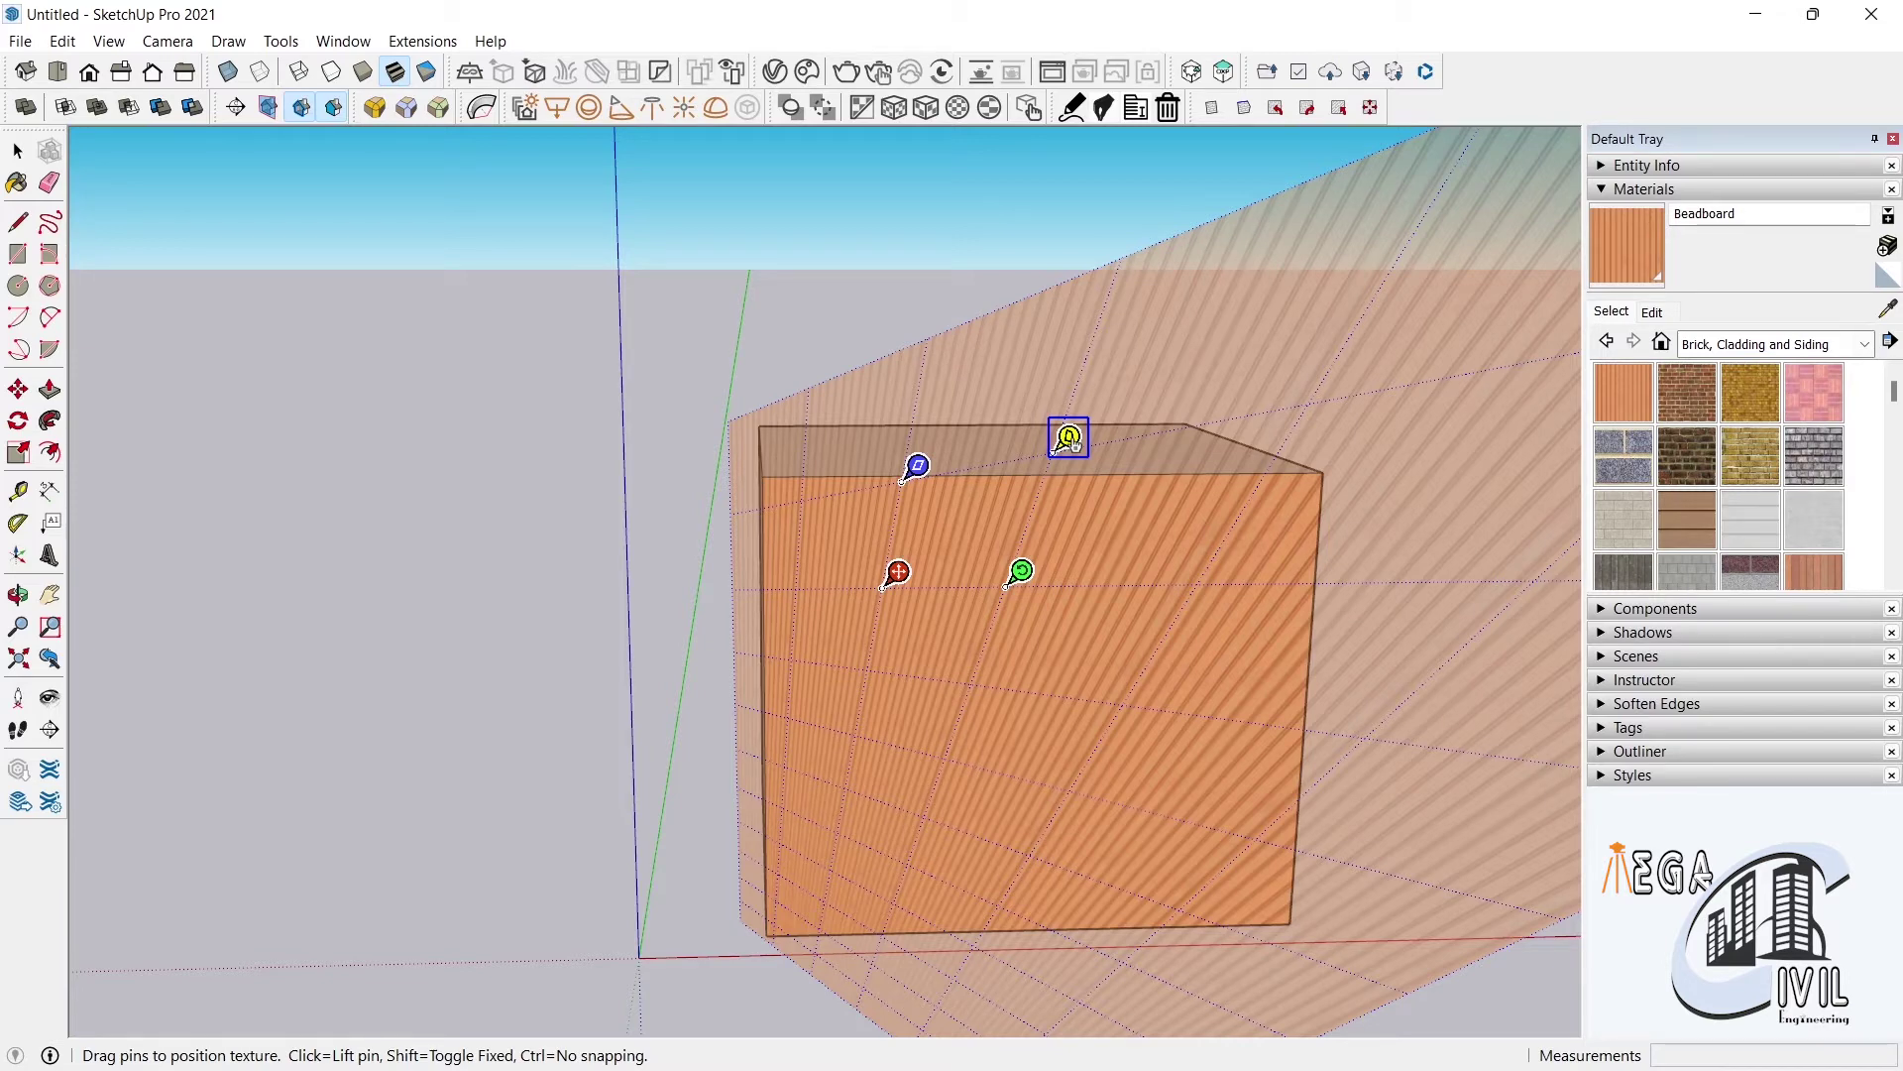
pyautogui.moveTo(1069, 436)
pyautogui.mouseDown()
pyautogui.moveTo(1086, 416)
pyautogui.moveTo(1102, 429)
pyautogui.mouseUp()
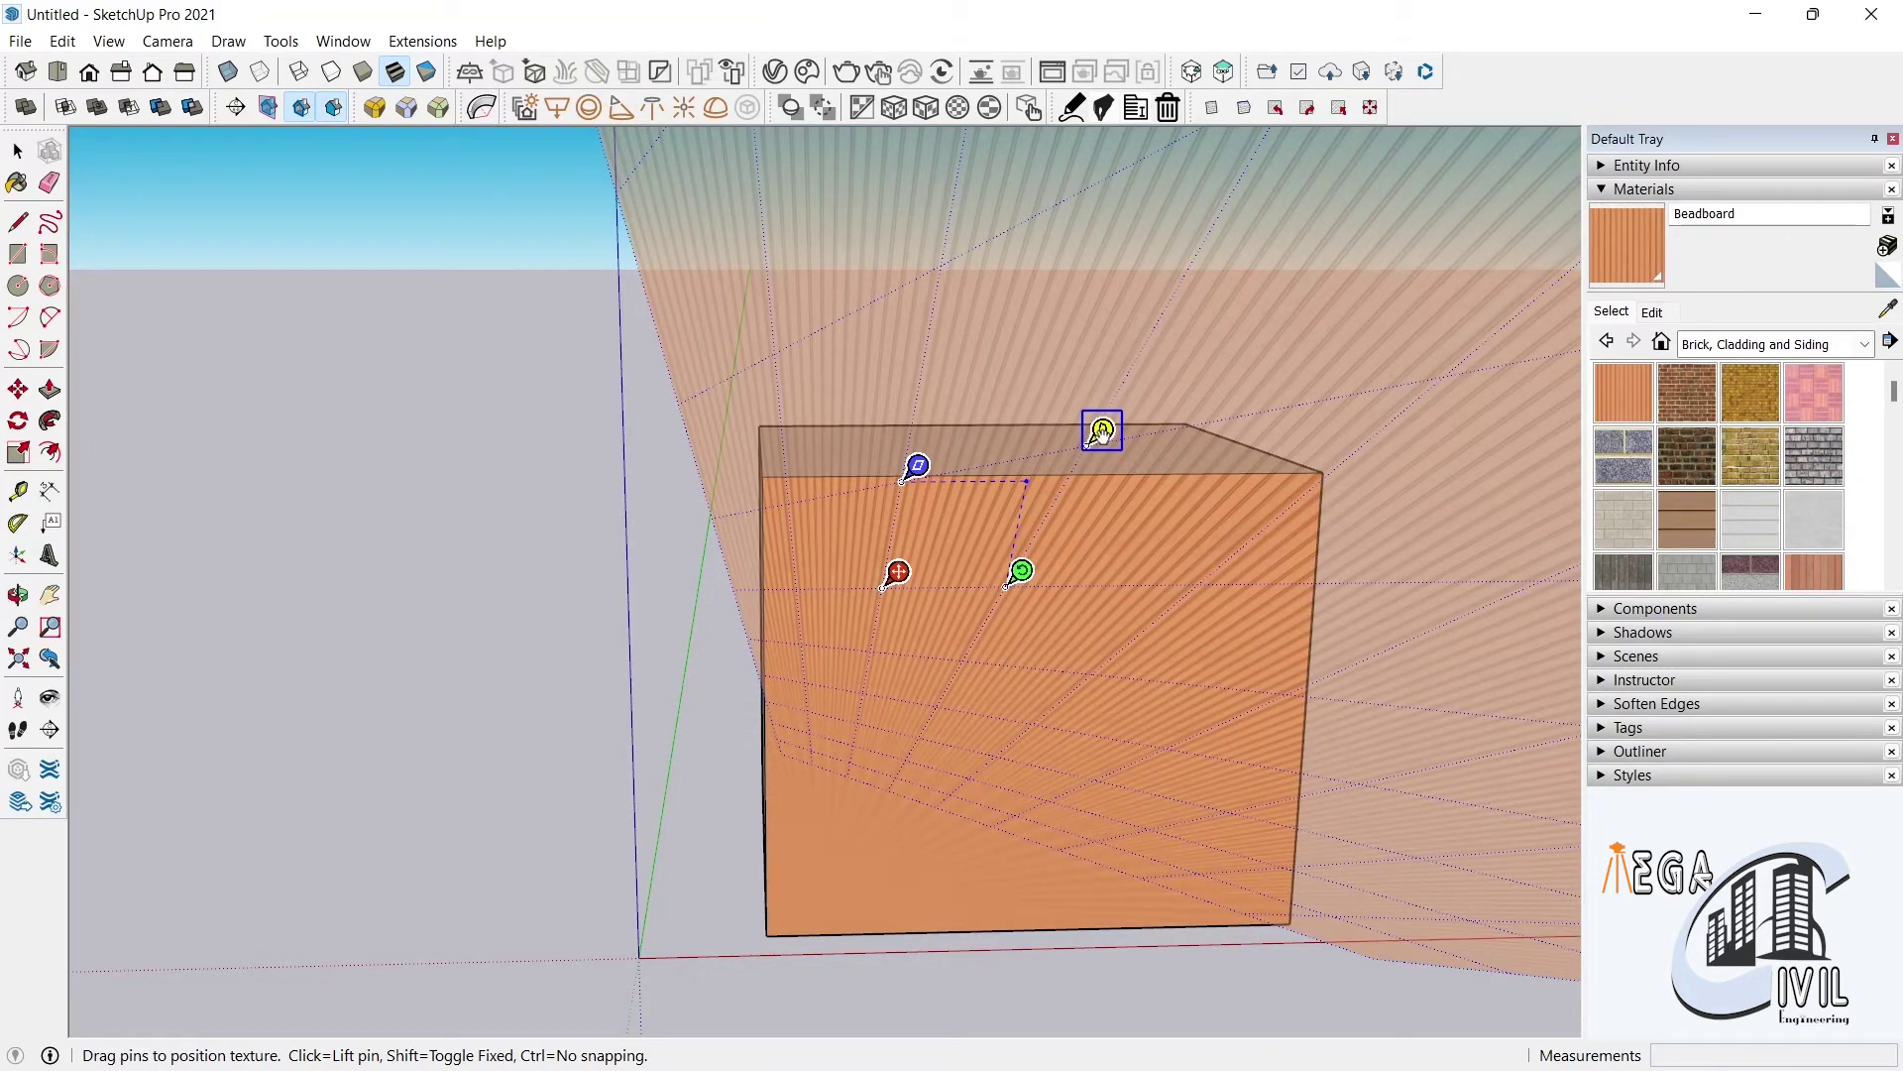
pyautogui.moveTo(1102, 429); pyautogui.dragTo(1105, 426)
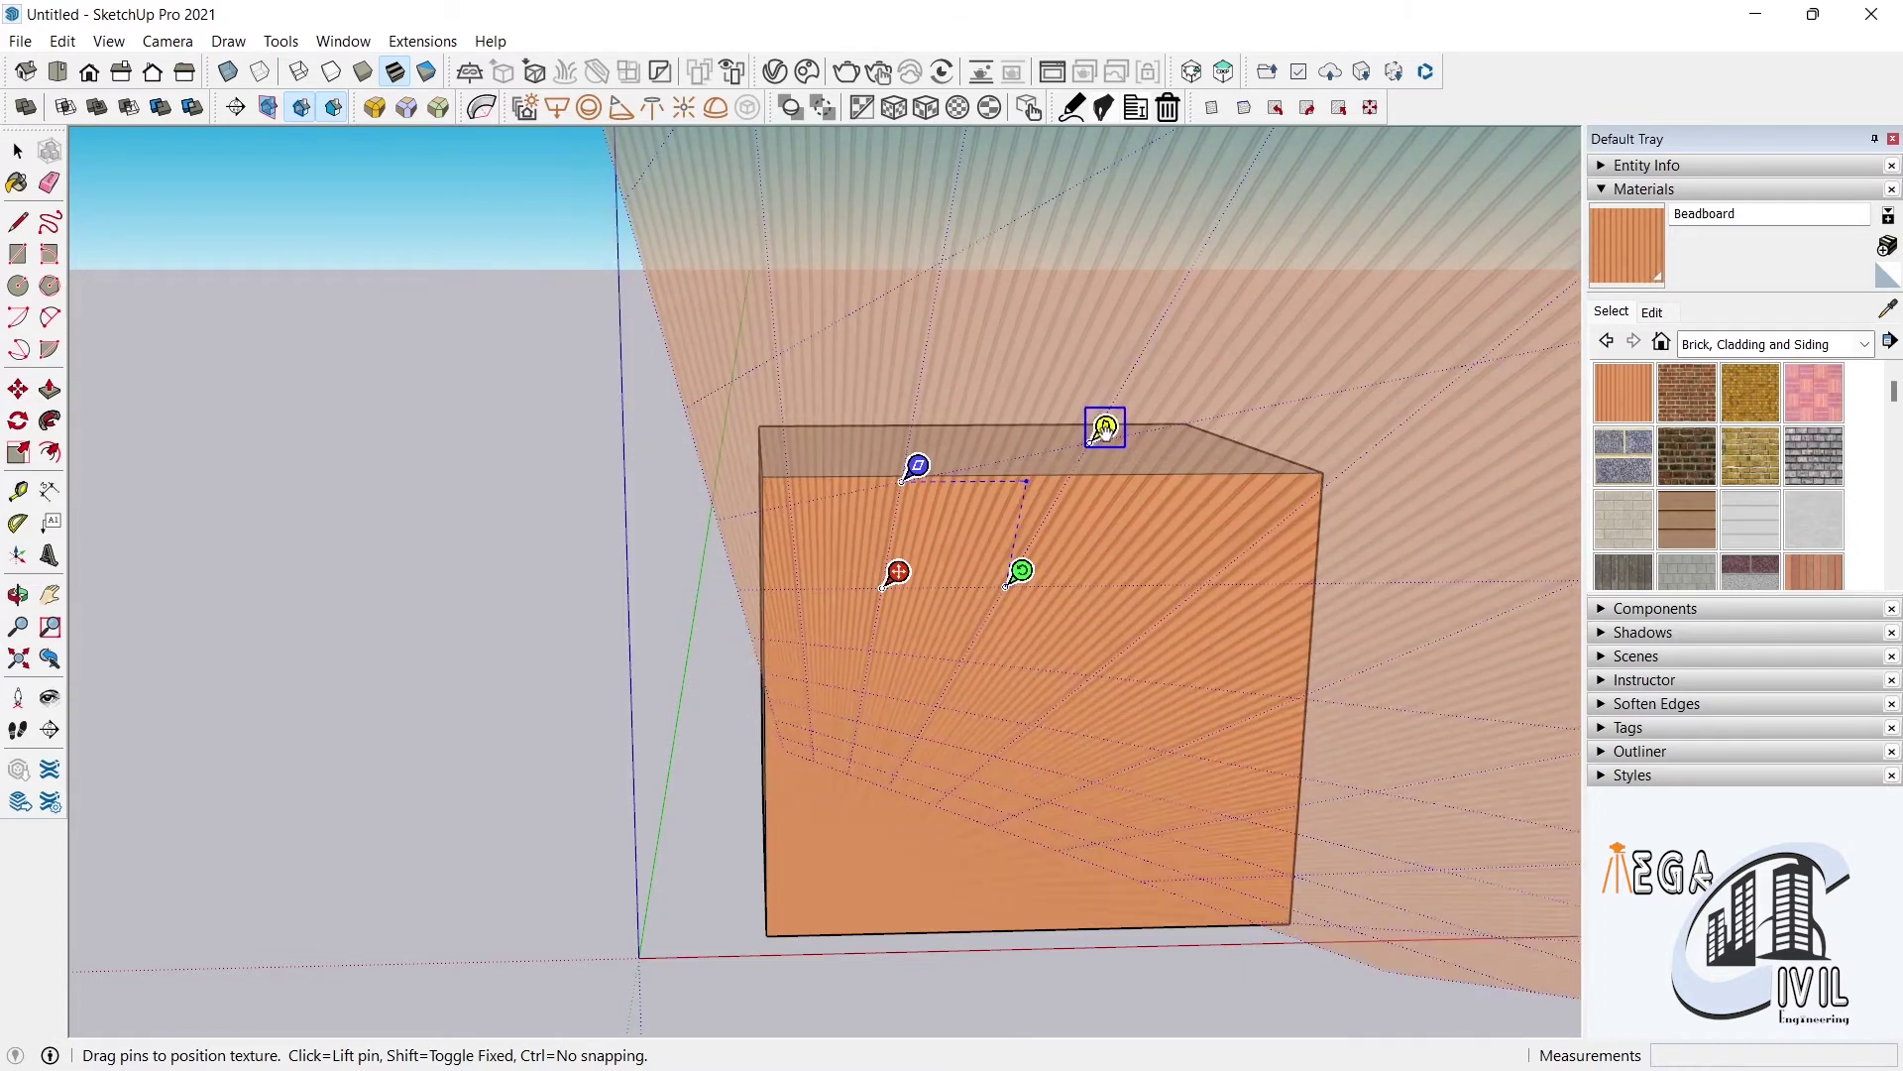
pyautogui.click(590, 533)
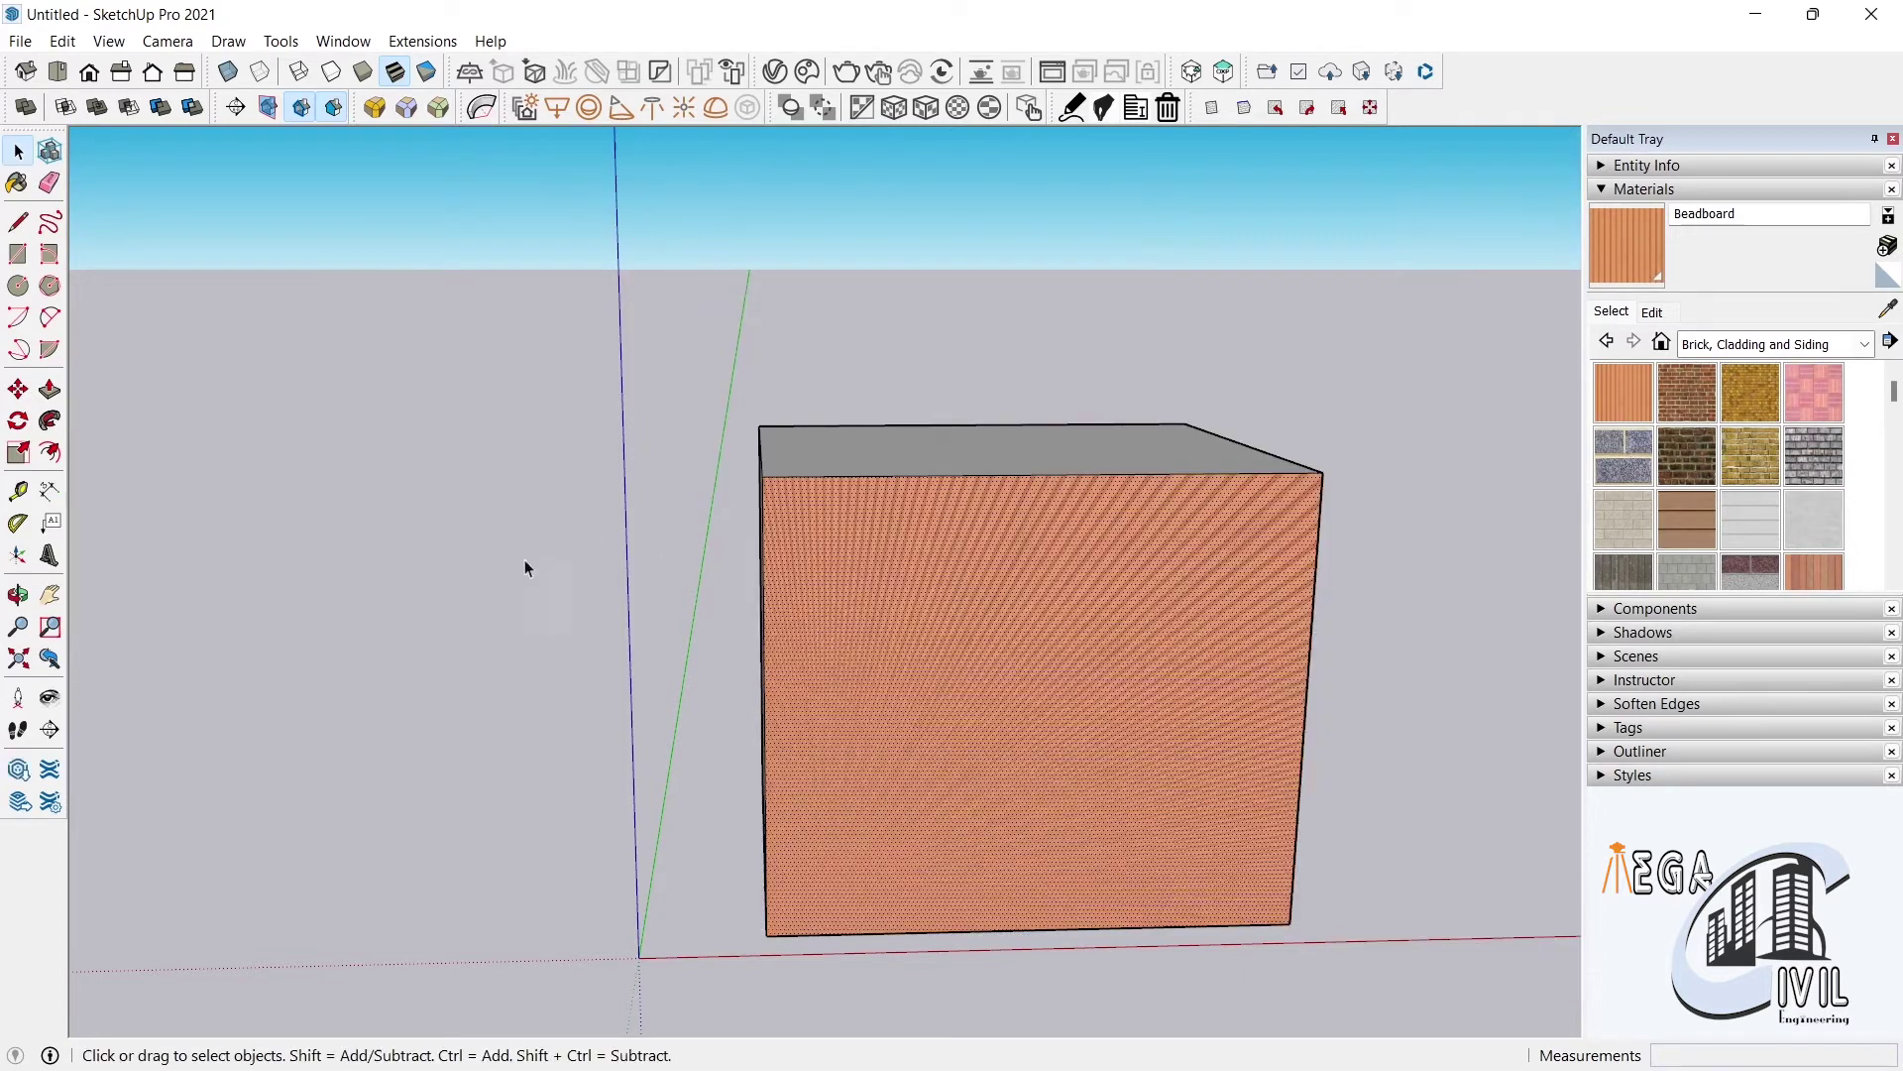
pyautogui.scroll(2, 1038, 743)
pyautogui.scroll(3, 1038, 744)
pyautogui.scroll(-2, 927, 647)
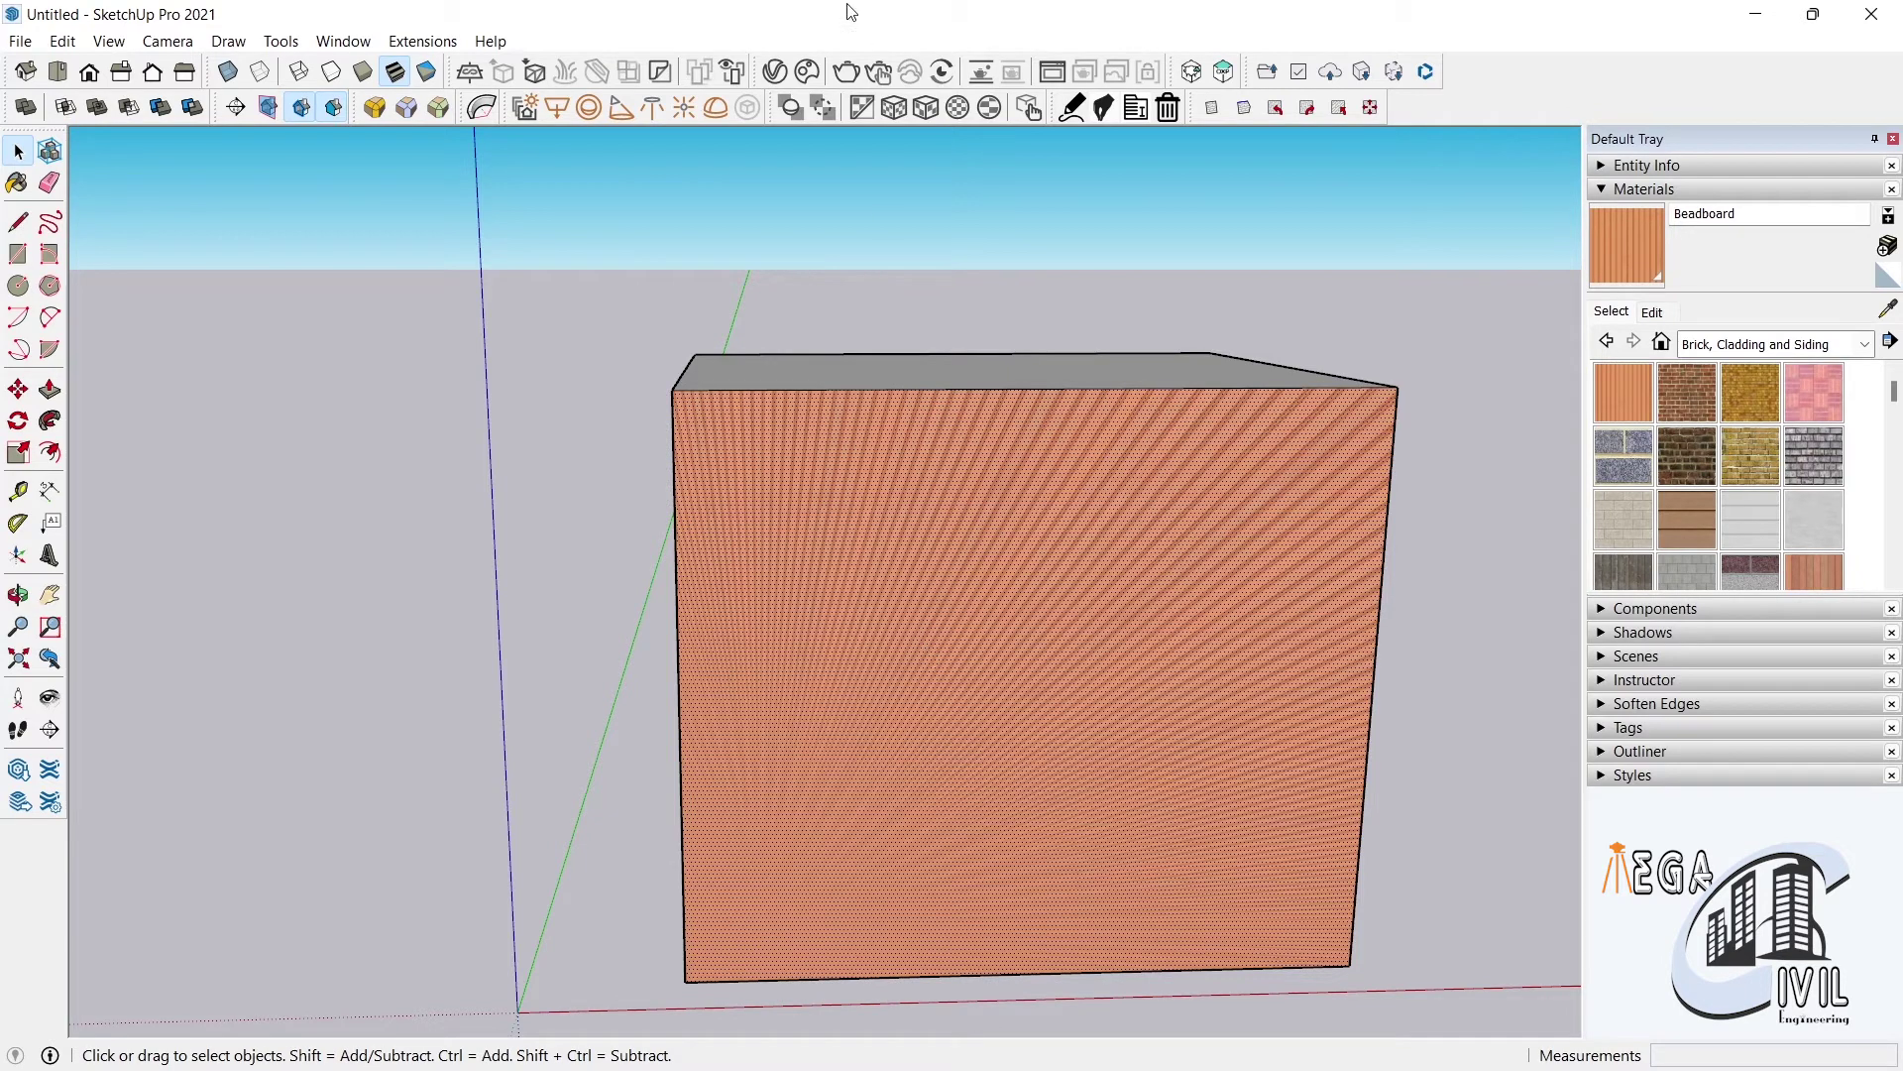
pyautogui.rightClick(926, 503)
pyautogui.moveTo(993, 805)
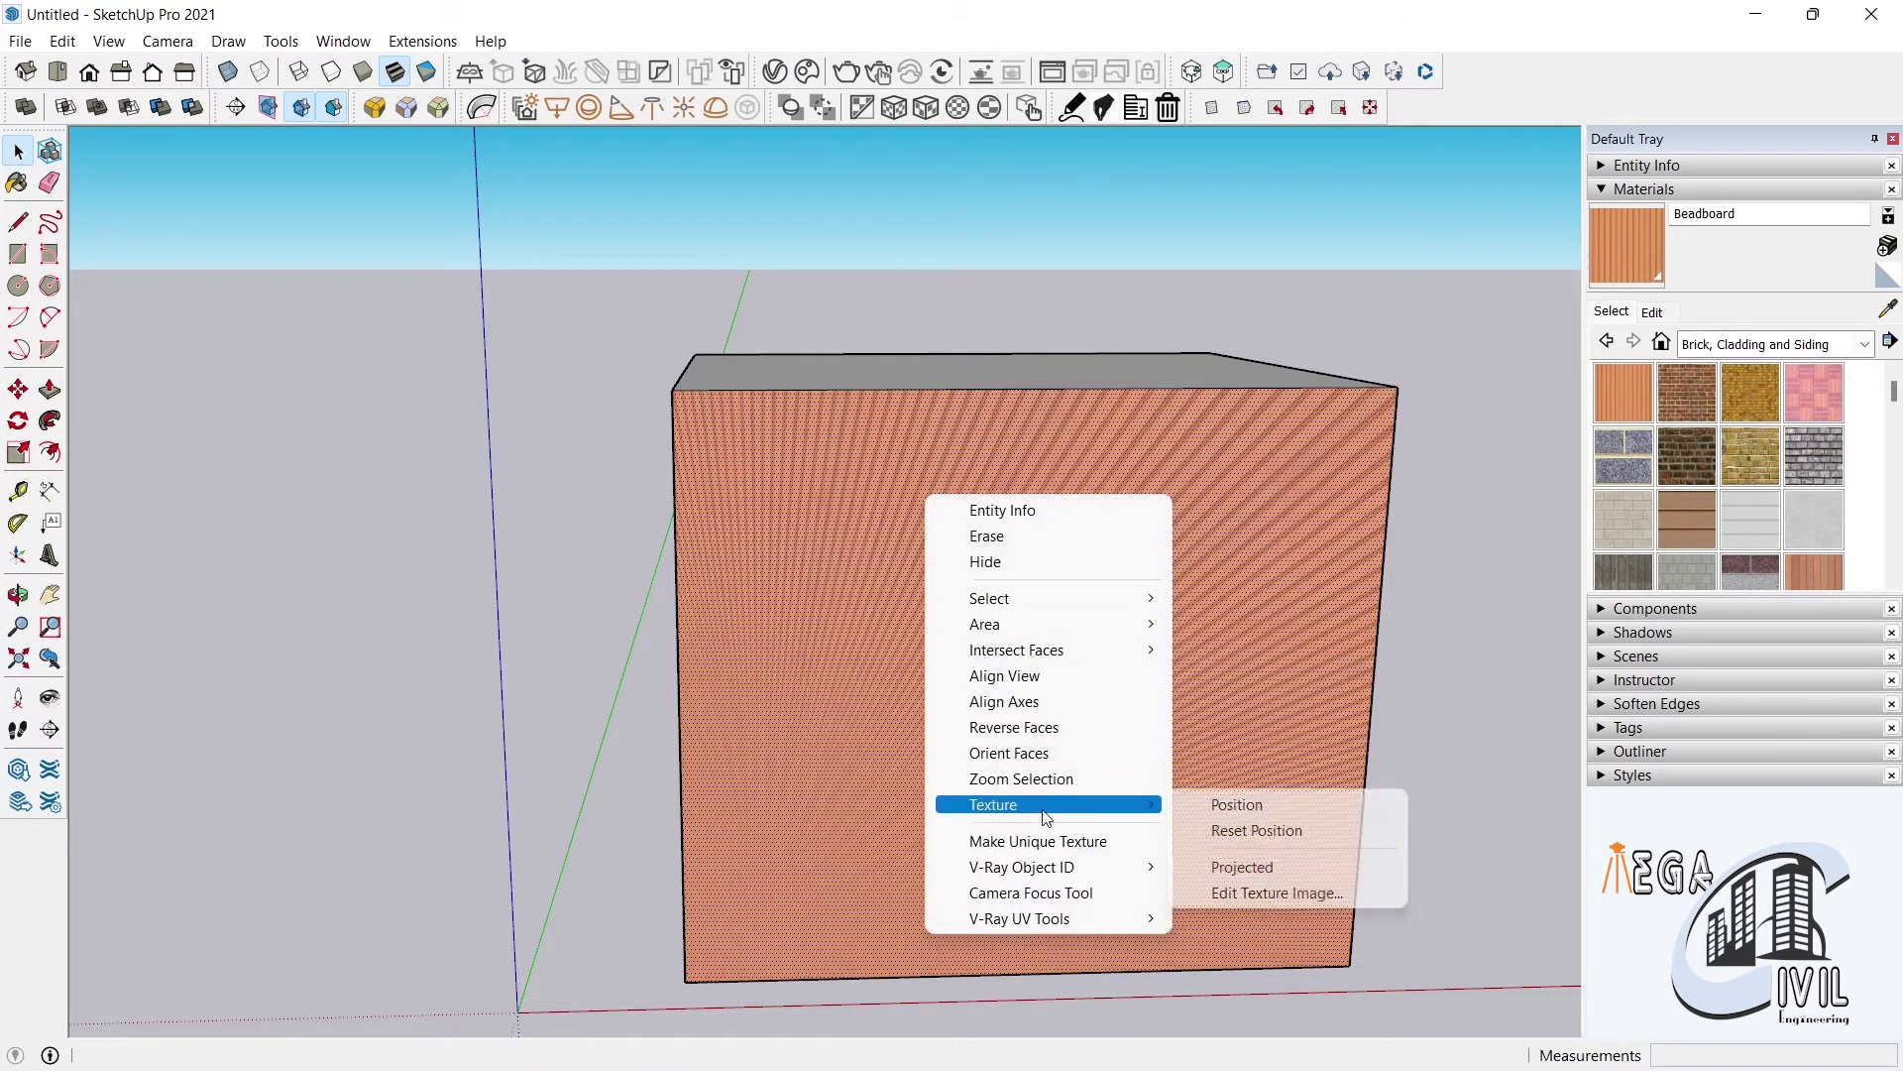
# Slide the Beadboard texture, then reset its position to straight vertical stripes
pyautogui.click(1223, 806)
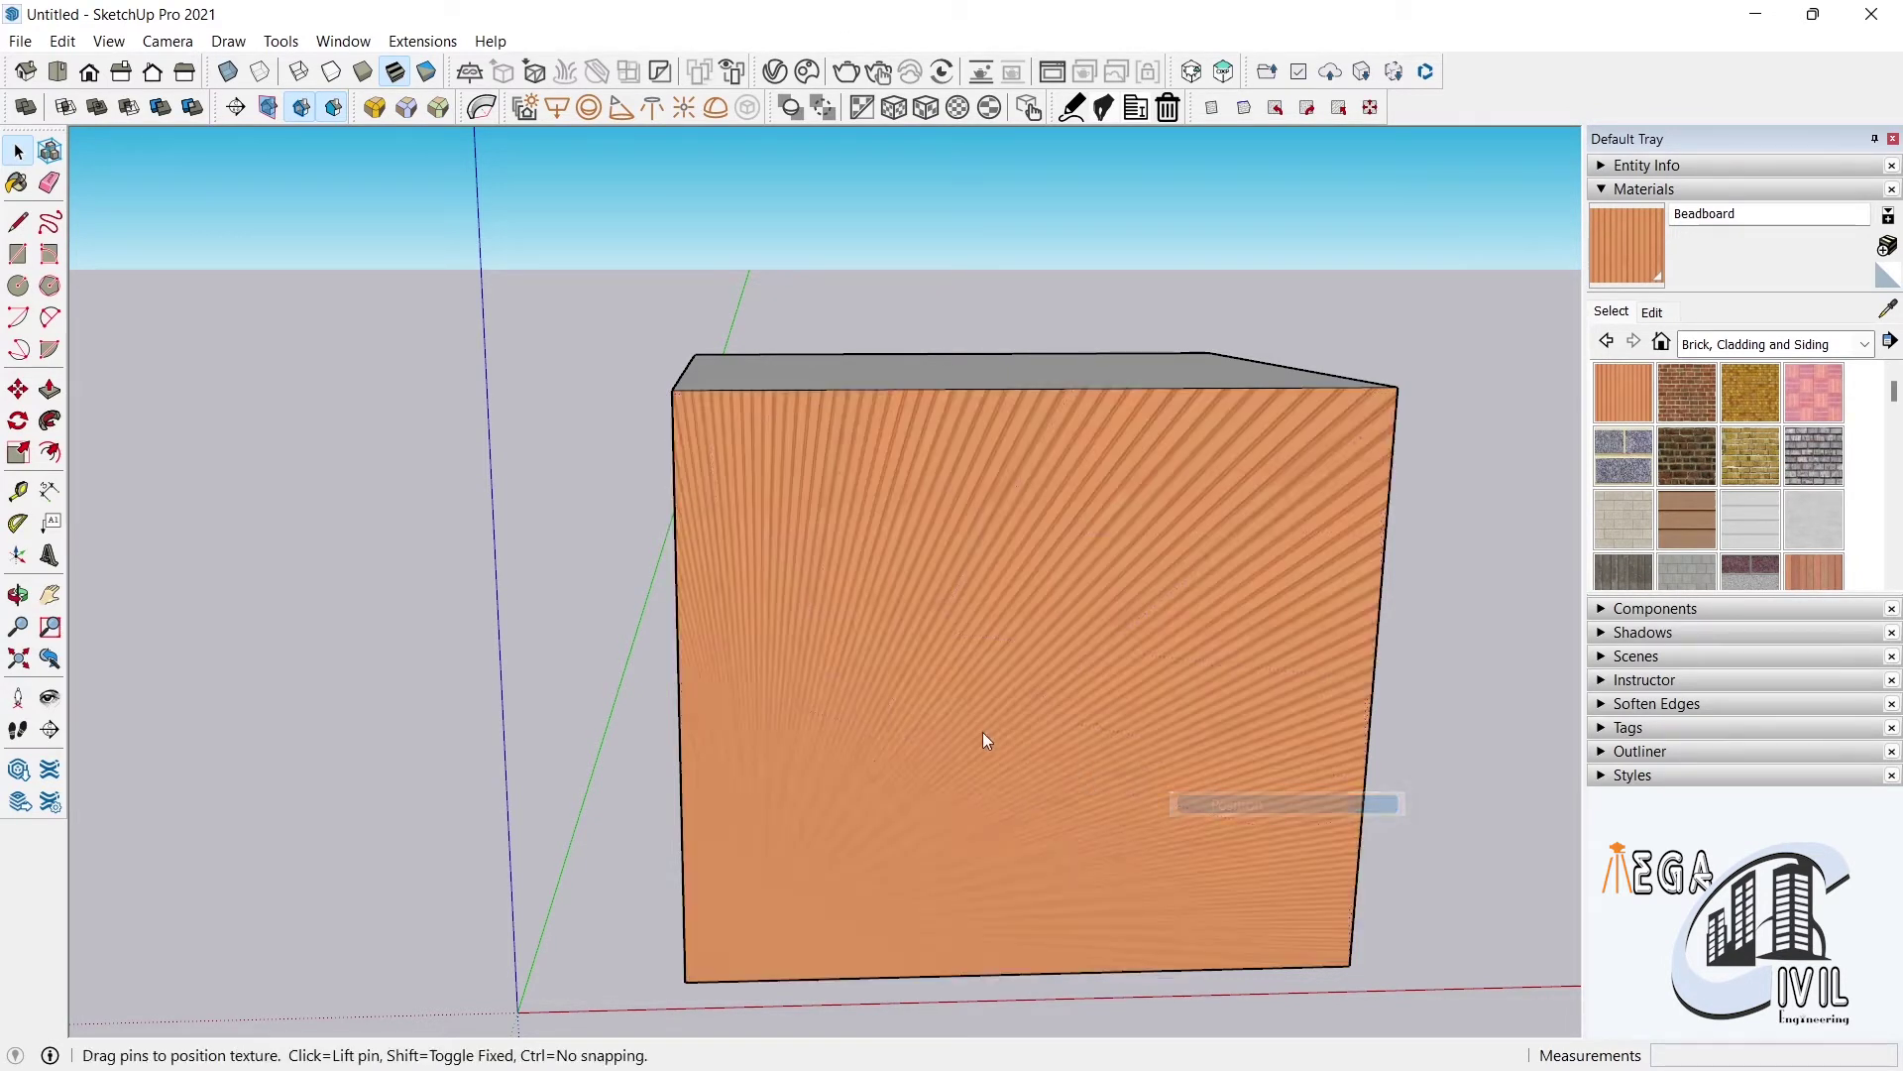
pyautogui.moveTo(831, 631)
pyautogui.mouseDown()
pyautogui.moveTo(846, 552)
pyautogui.moveTo(901, 680)
pyautogui.moveTo(1197, 696)
pyautogui.moveTo(1078, 712)
pyautogui.moveTo(1353, 670)
pyautogui.moveTo(832, 667)
pyautogui.mouseUp()
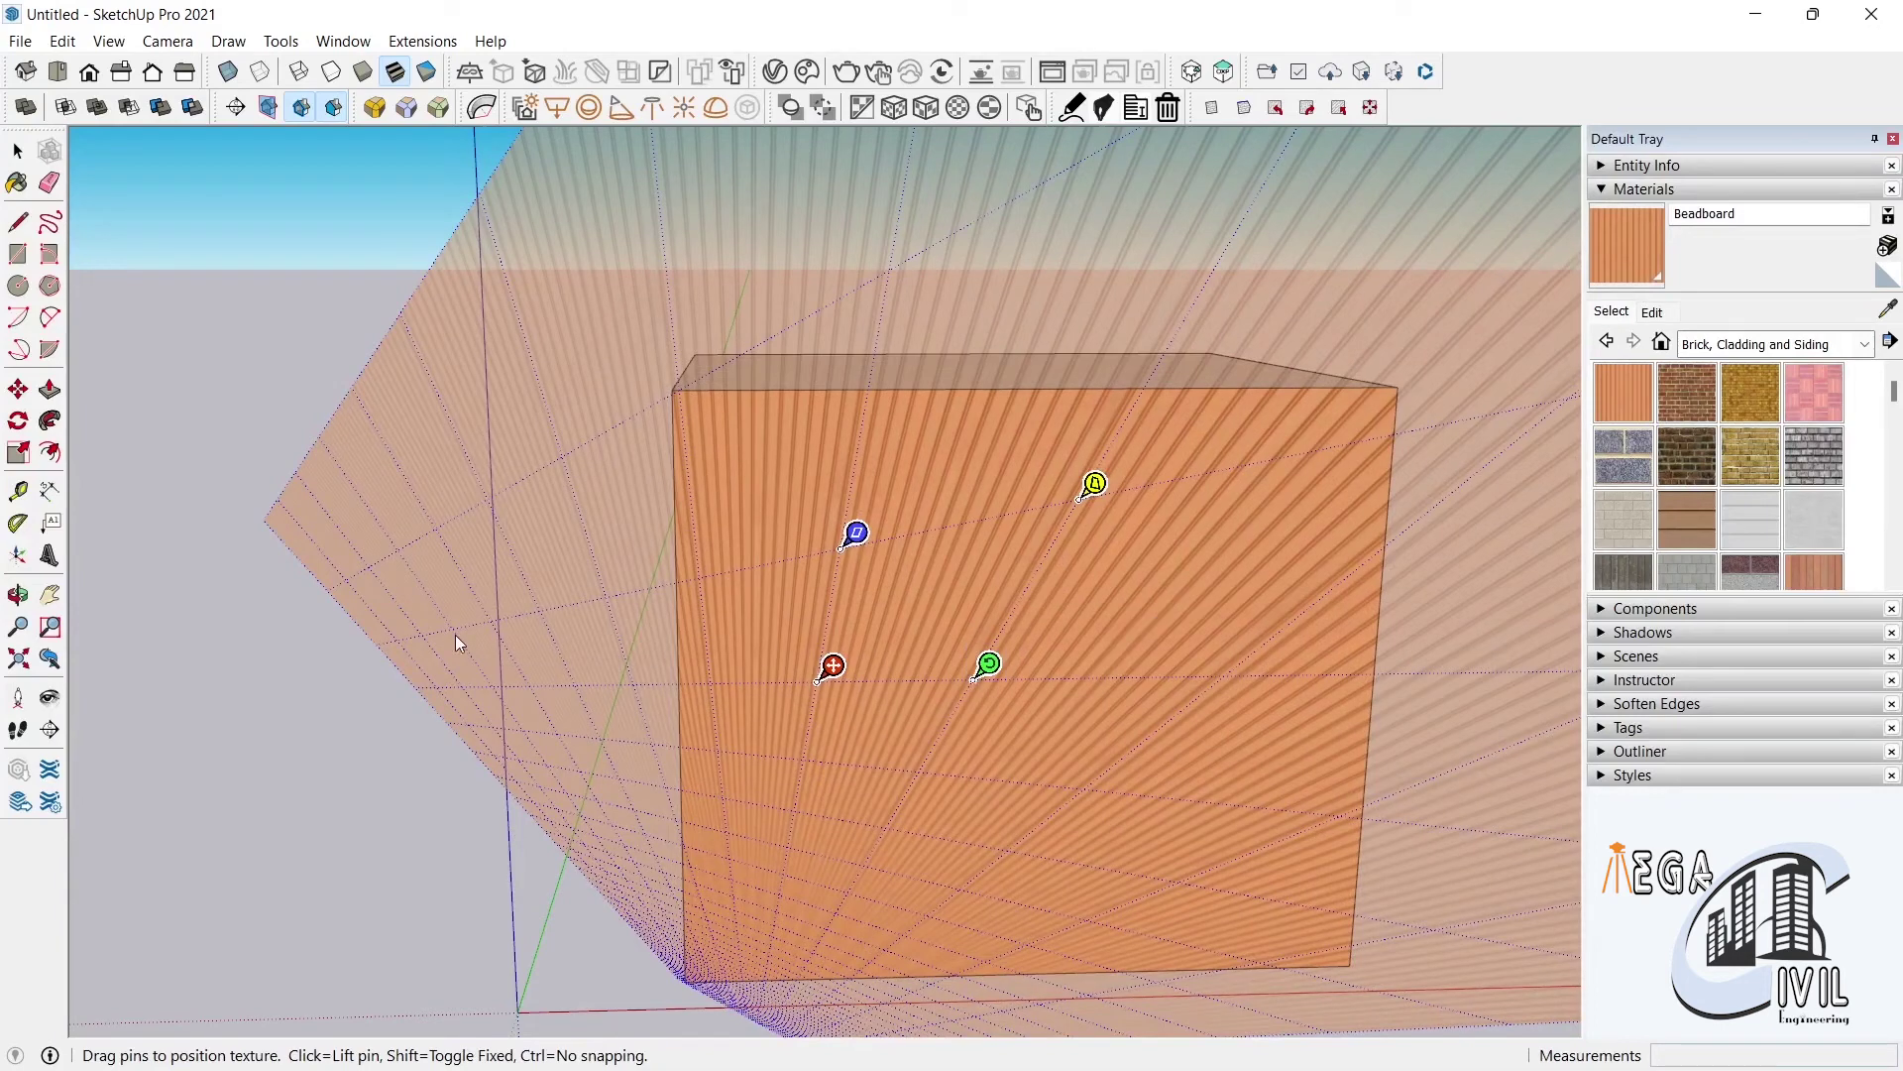
pyautogui.click(214, 649)
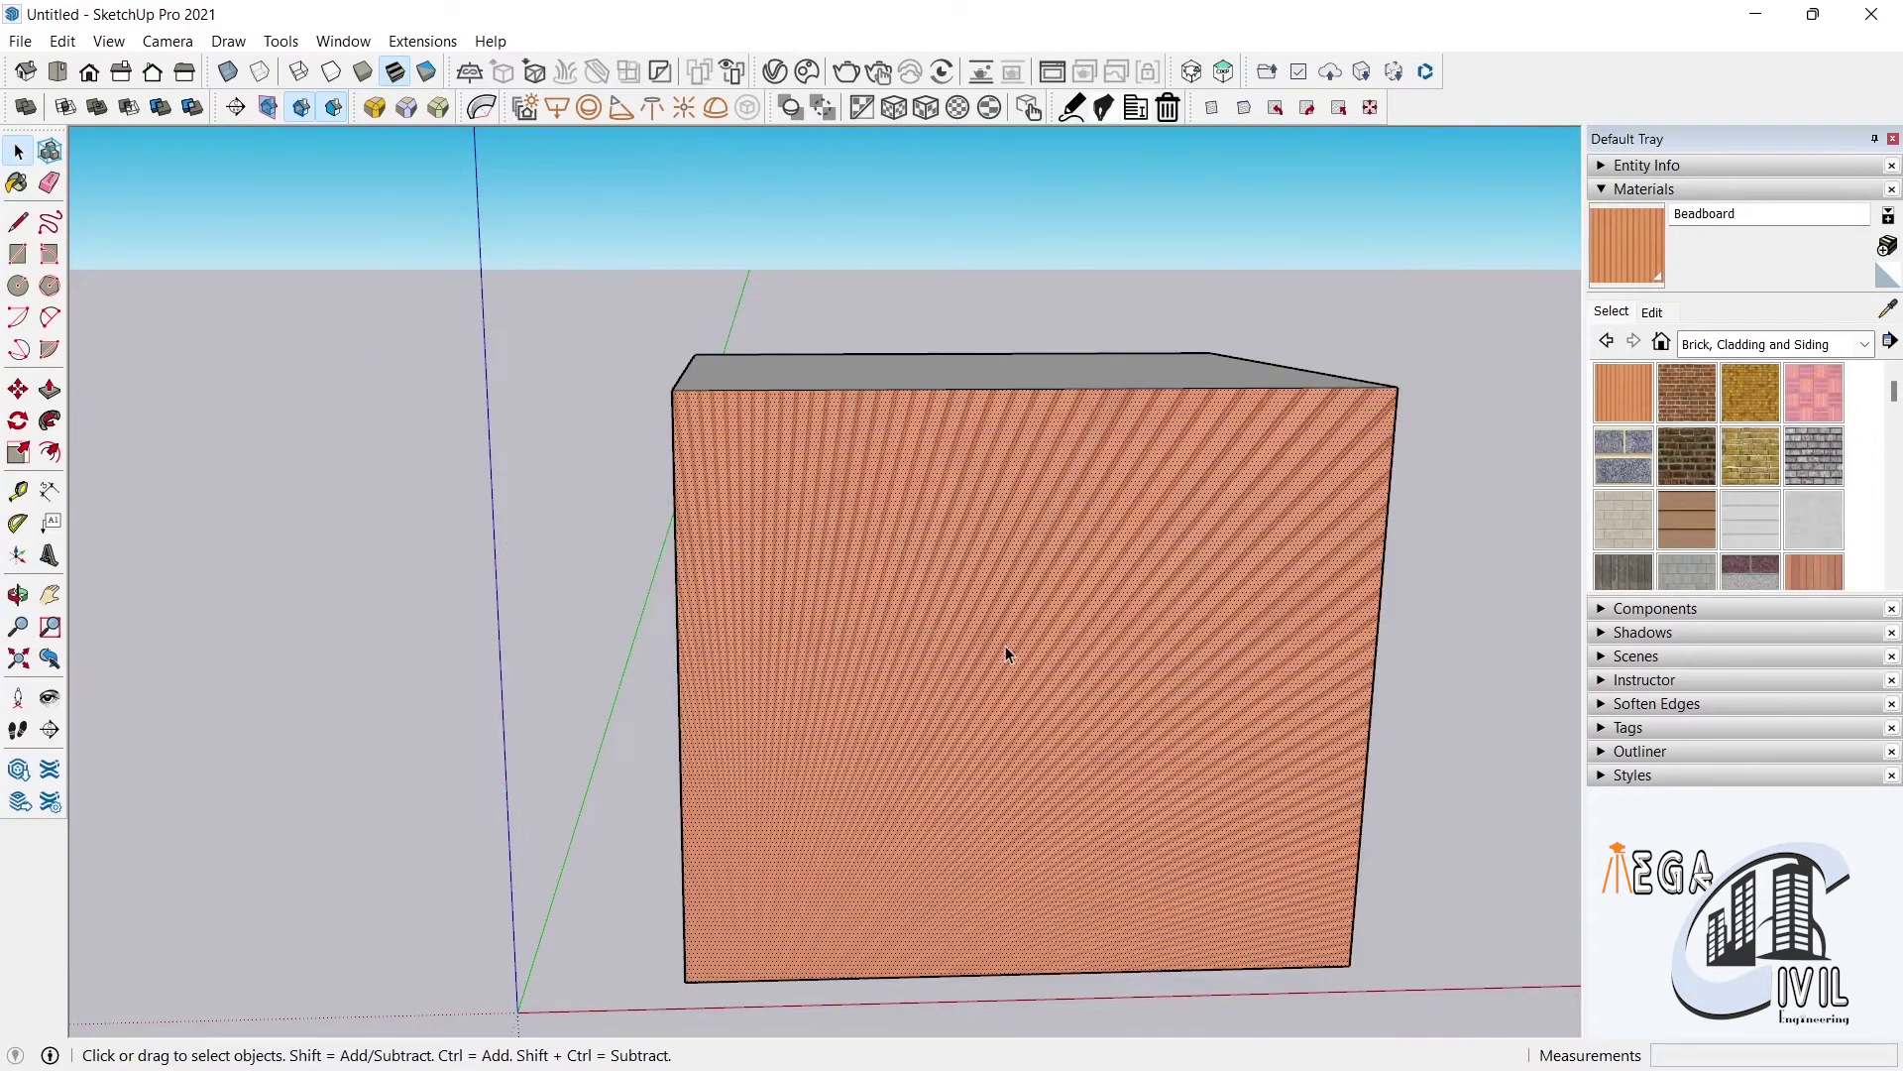
pyautogui.rightClick(897, 562)
pyautogui.click(1261, 896)
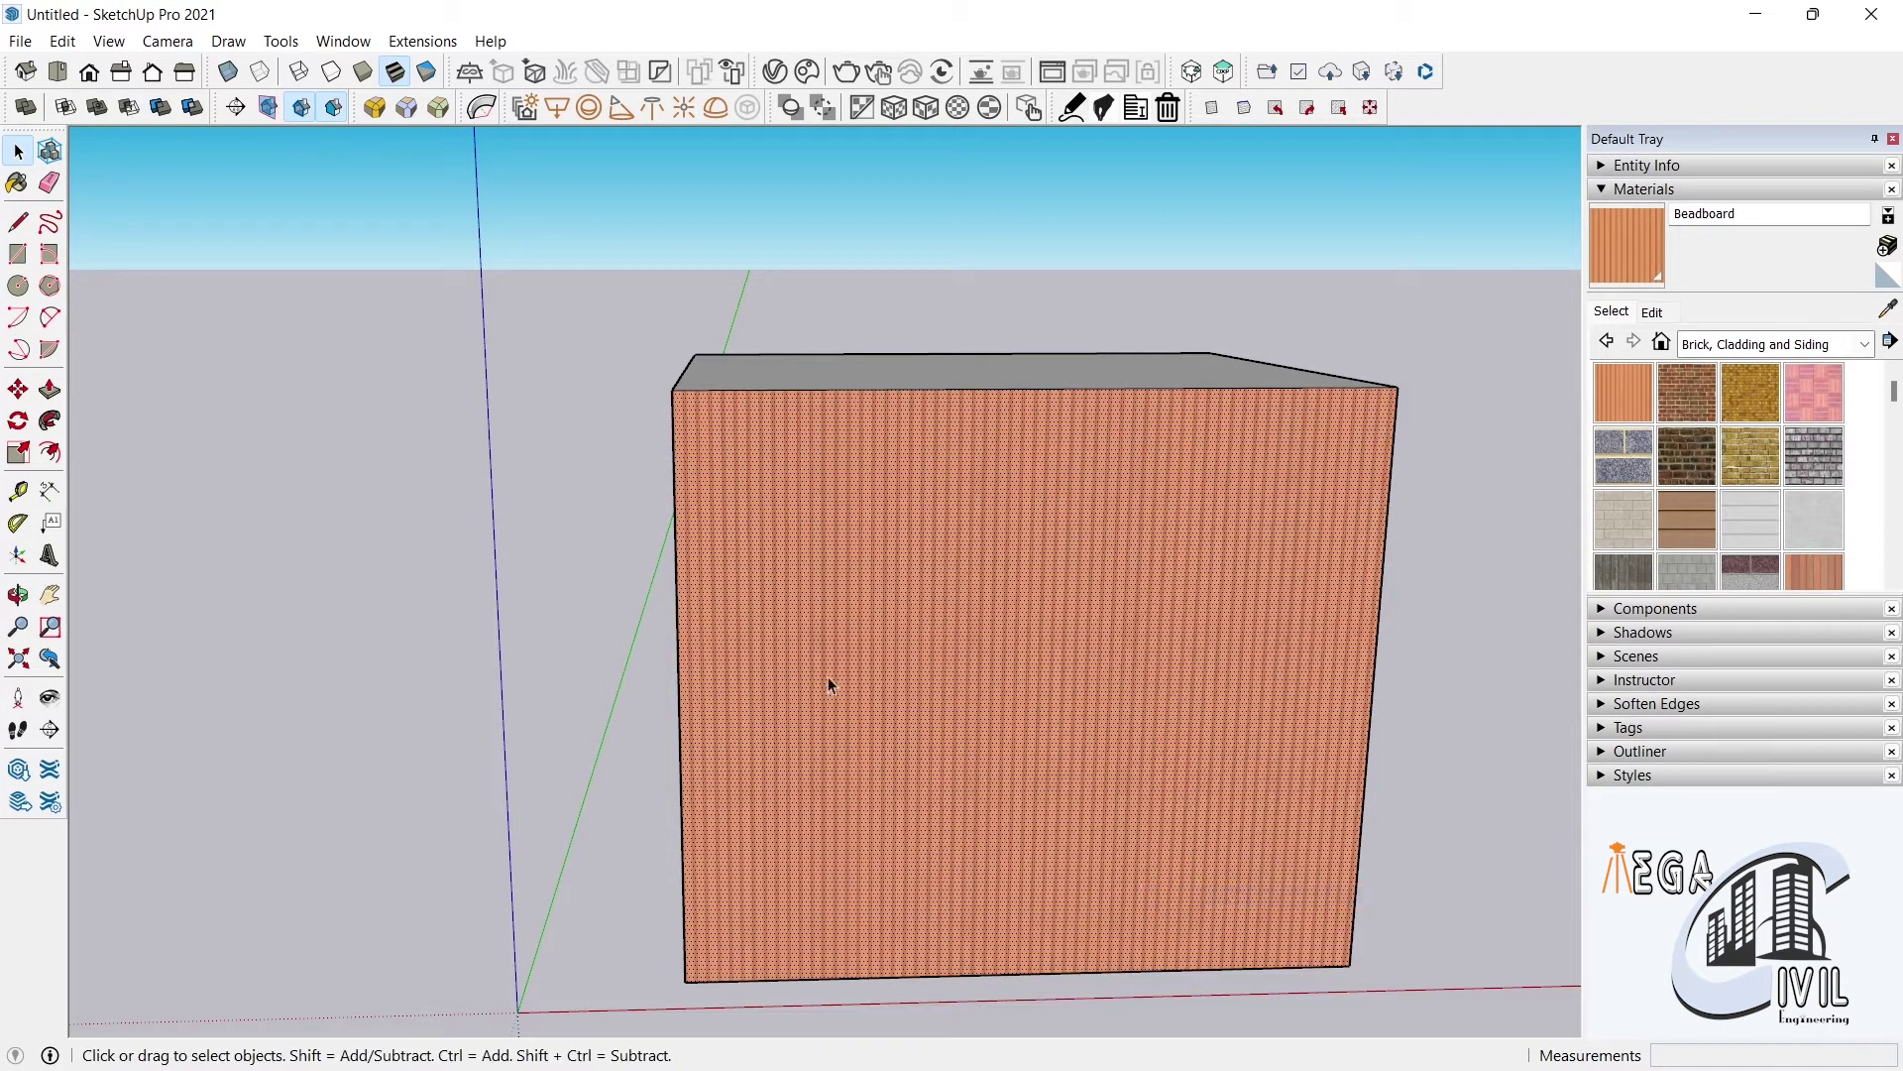
pyautogui.rightClick(944, 571)
pyautogui.moveTo(1002, 693)
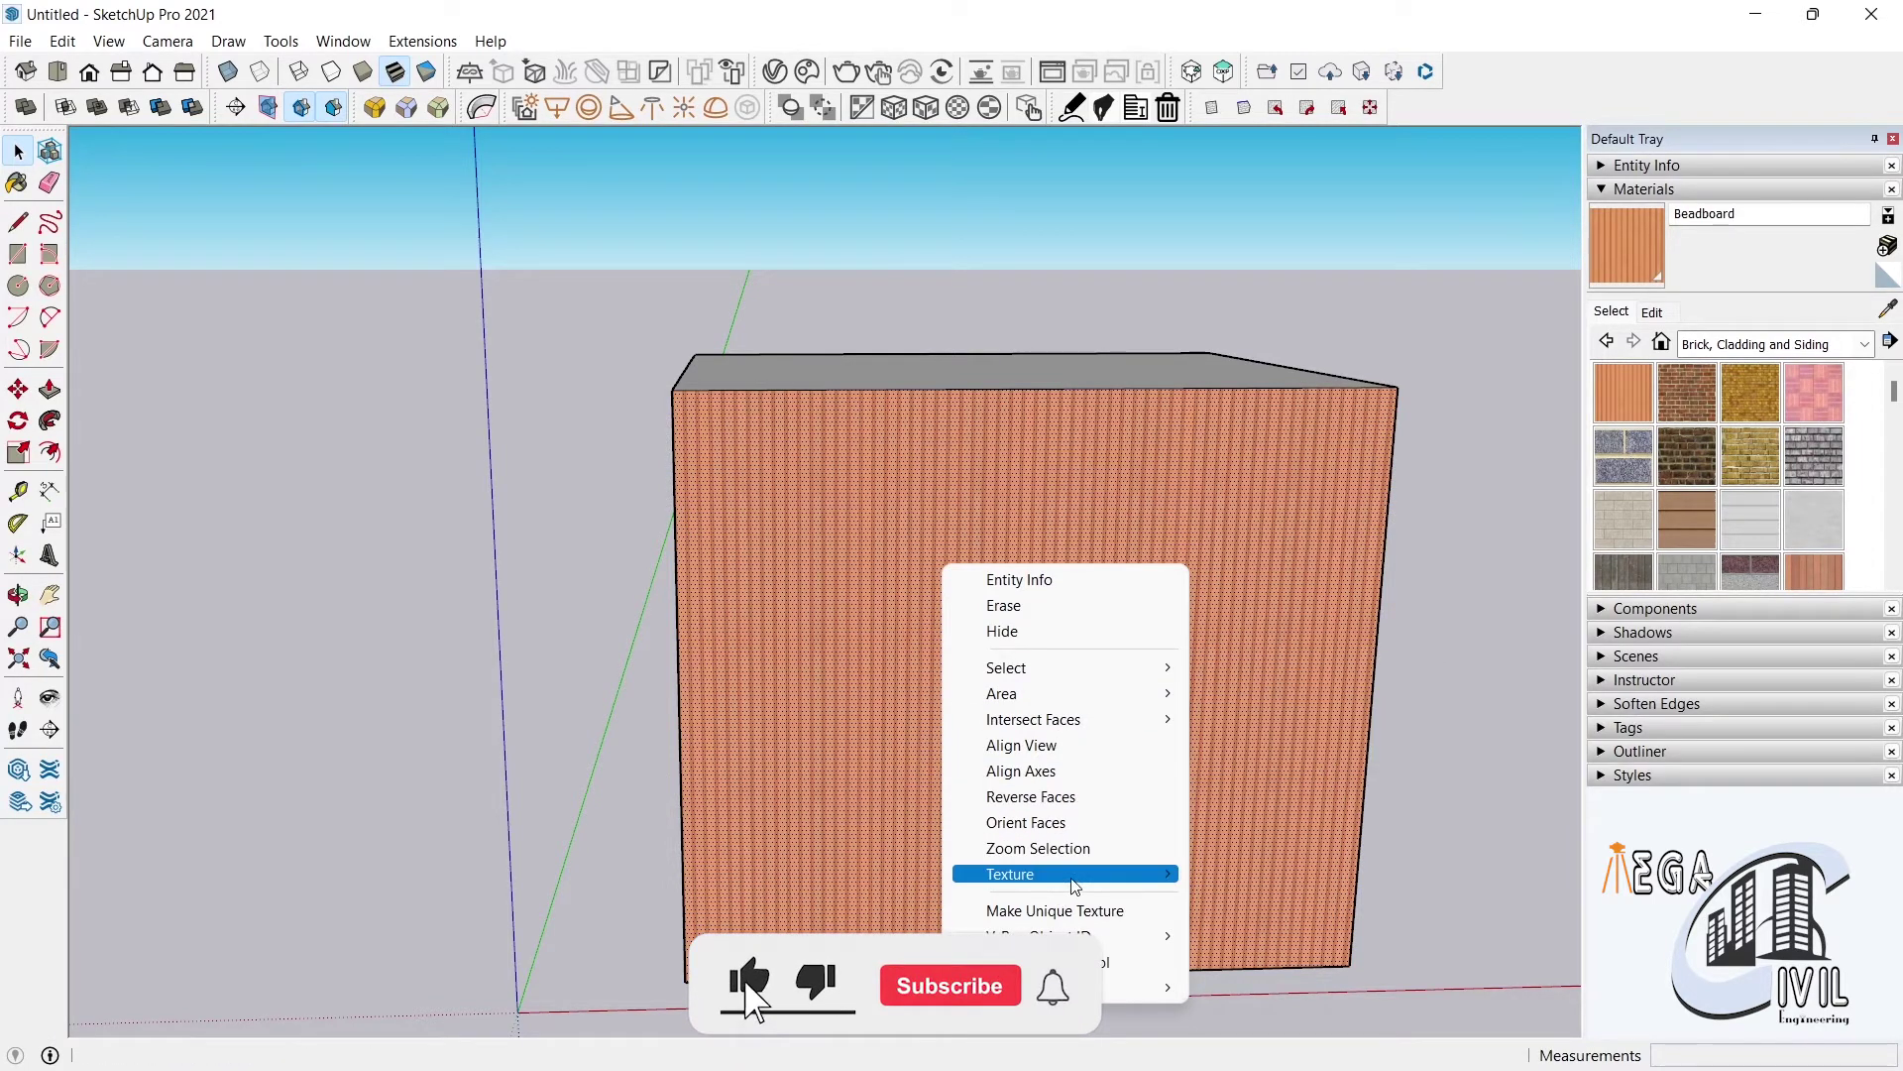
# Rotate the Beadboard texture with the green pin so its stripes run diagonally
pyautogui.click(1254, 874)
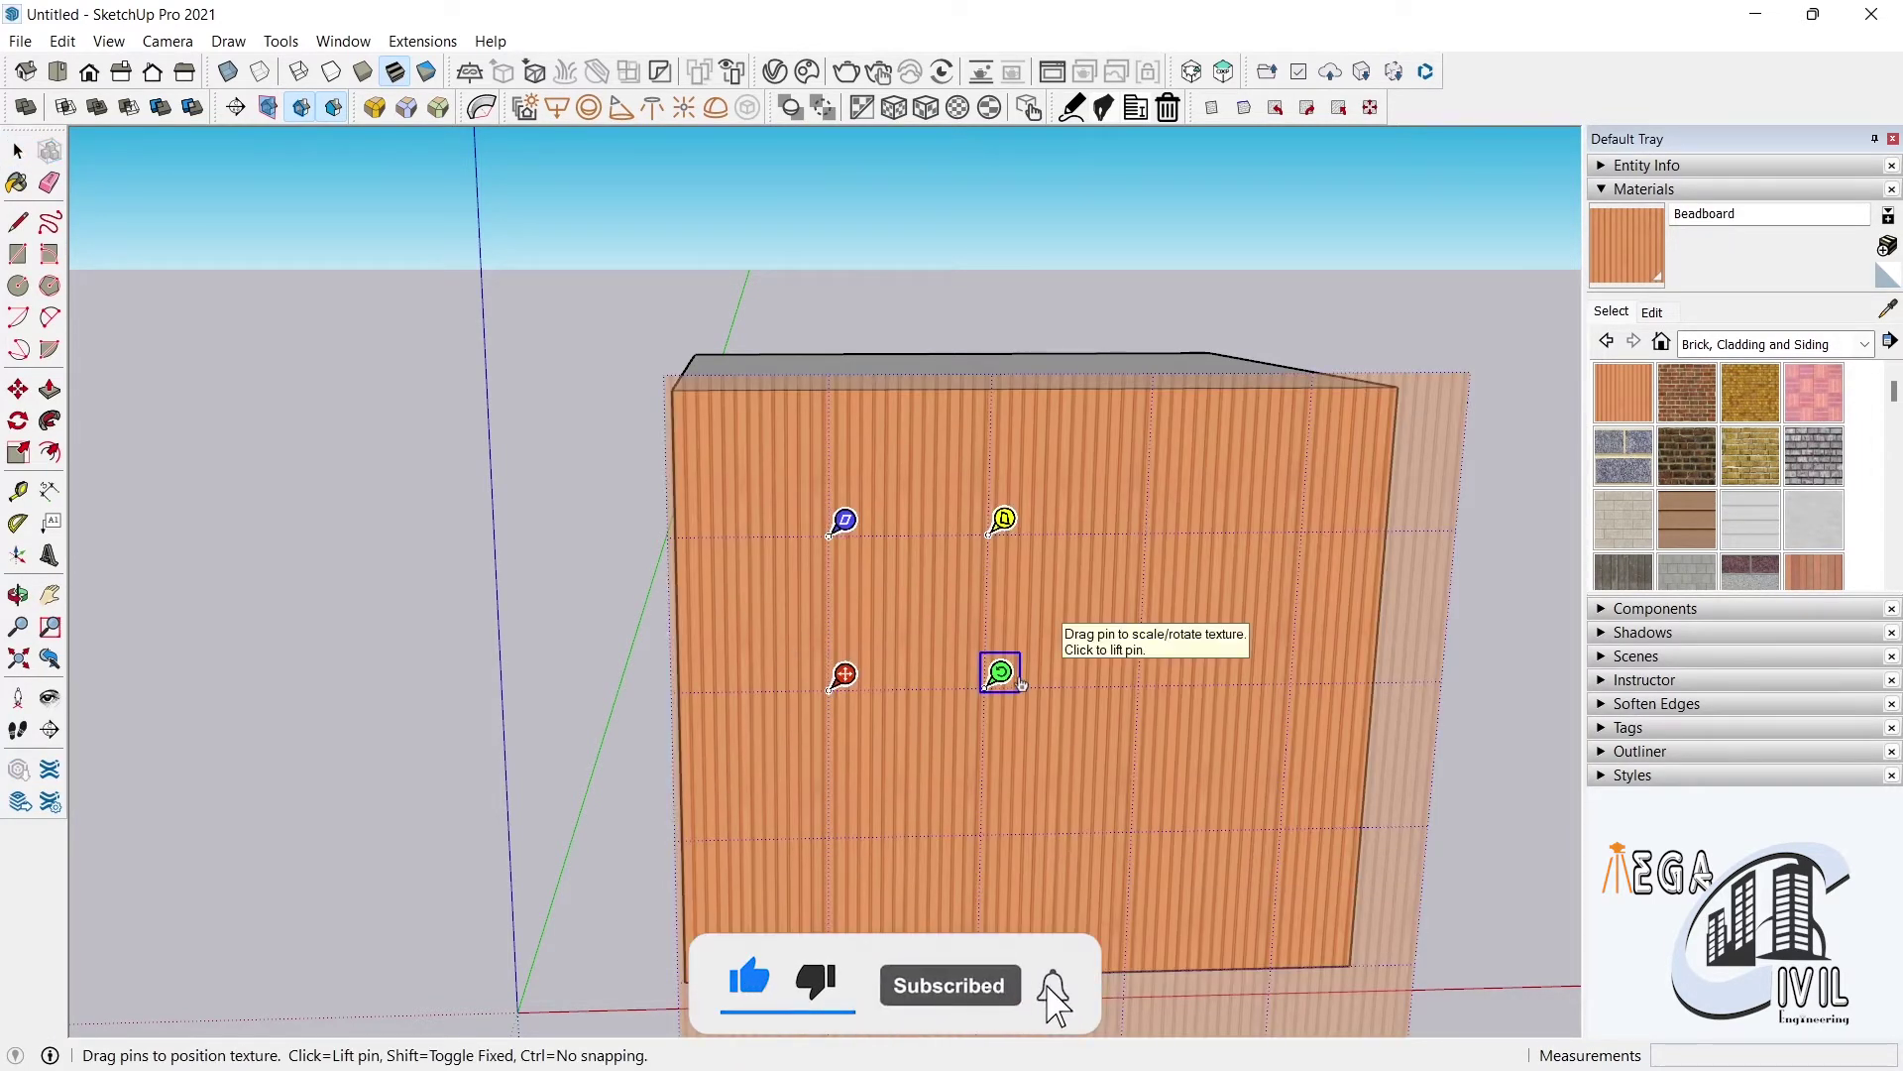
pyautogui.moveTo(1021, 684)
pyautogui.mouseDown()
pyautogui.moveTo(937, 540)
pyautogui.moveTo(797, 526)
pyautogui.moveTo(920, 539)
pyautogui.moveTo(981, 593)
pyautogui.moveTo(1054, 726)
pyautogui.moveTo(1185, 757)
pyautogui.moveTo(1067, 544)
pyautogui.moveTo(901, 456)
pyautogui.moveTo(982, 486)
pyautogui.mouseUp()
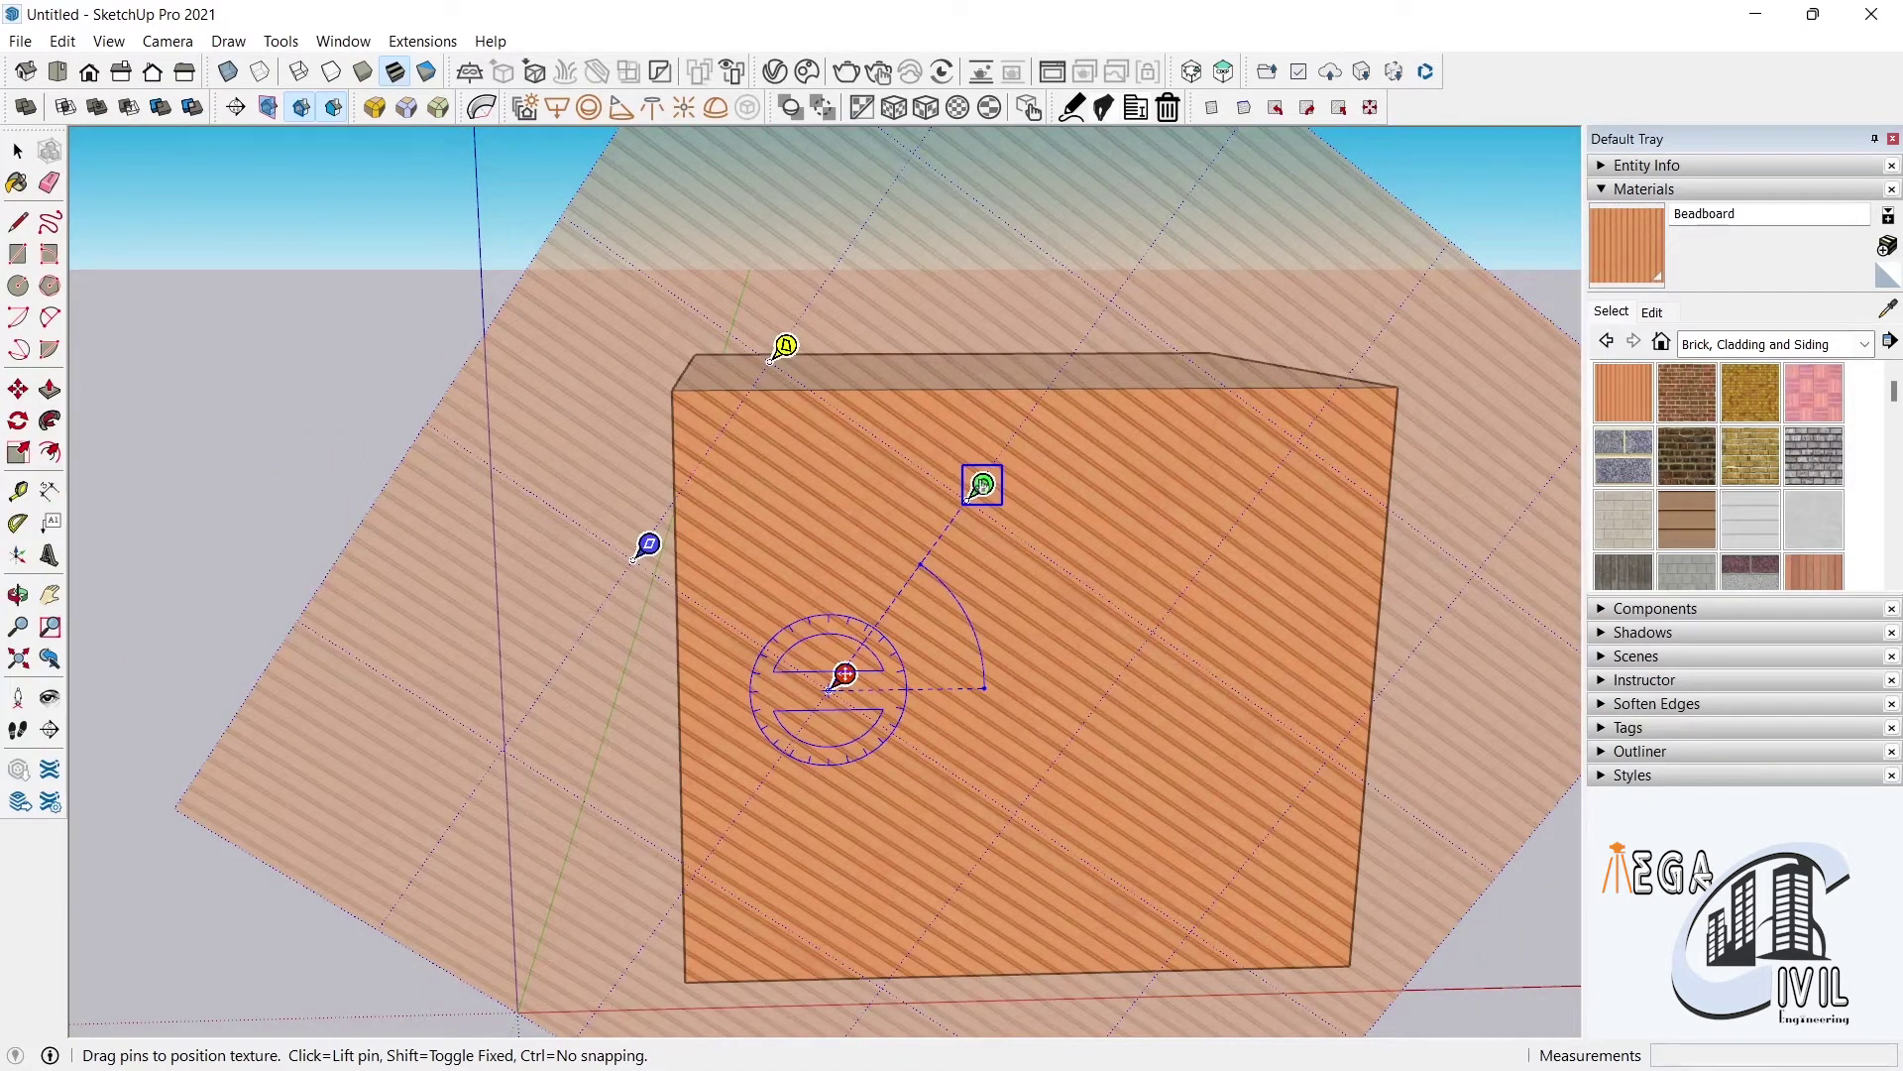
pyautogui.scroll(-2, 862, 597)
pyautogui.scroll(-2, 863, 597)
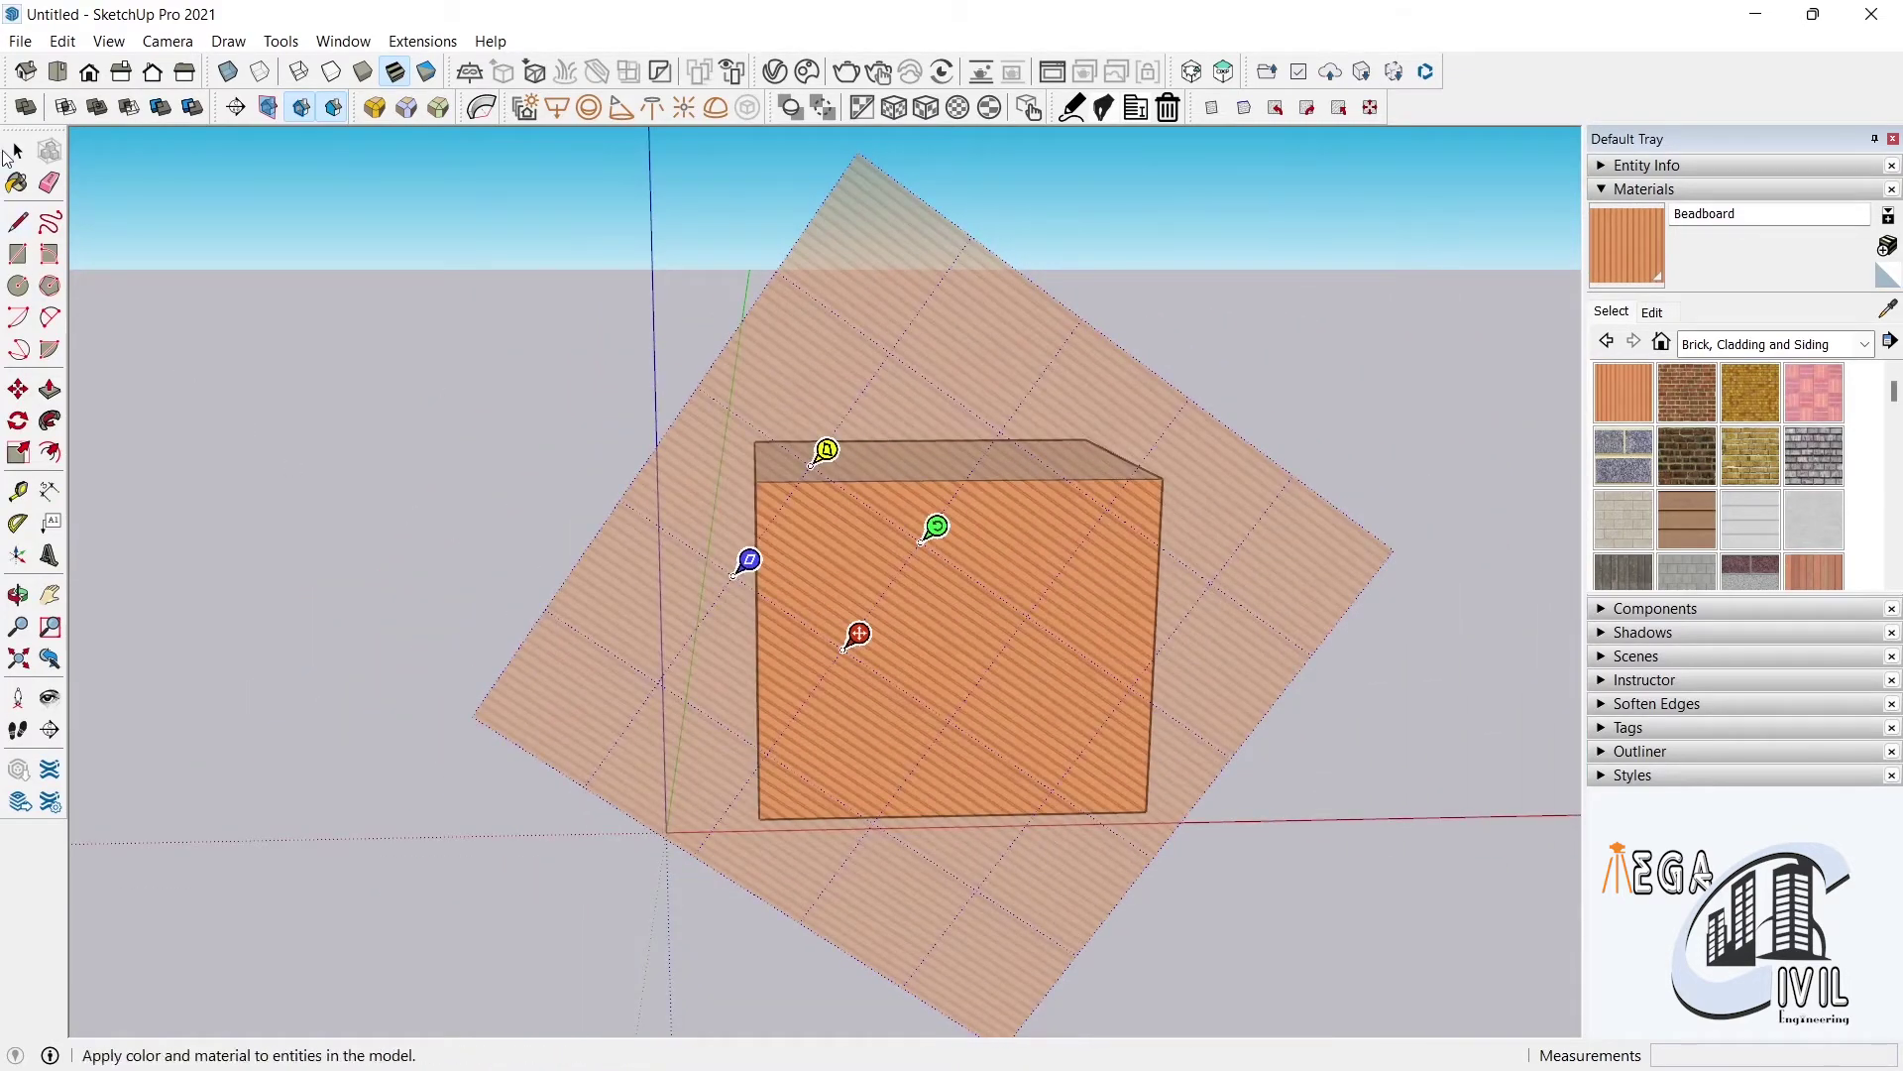
pyautogui.click(18, 152)
pyautogui.scroll(1, 942, 599)
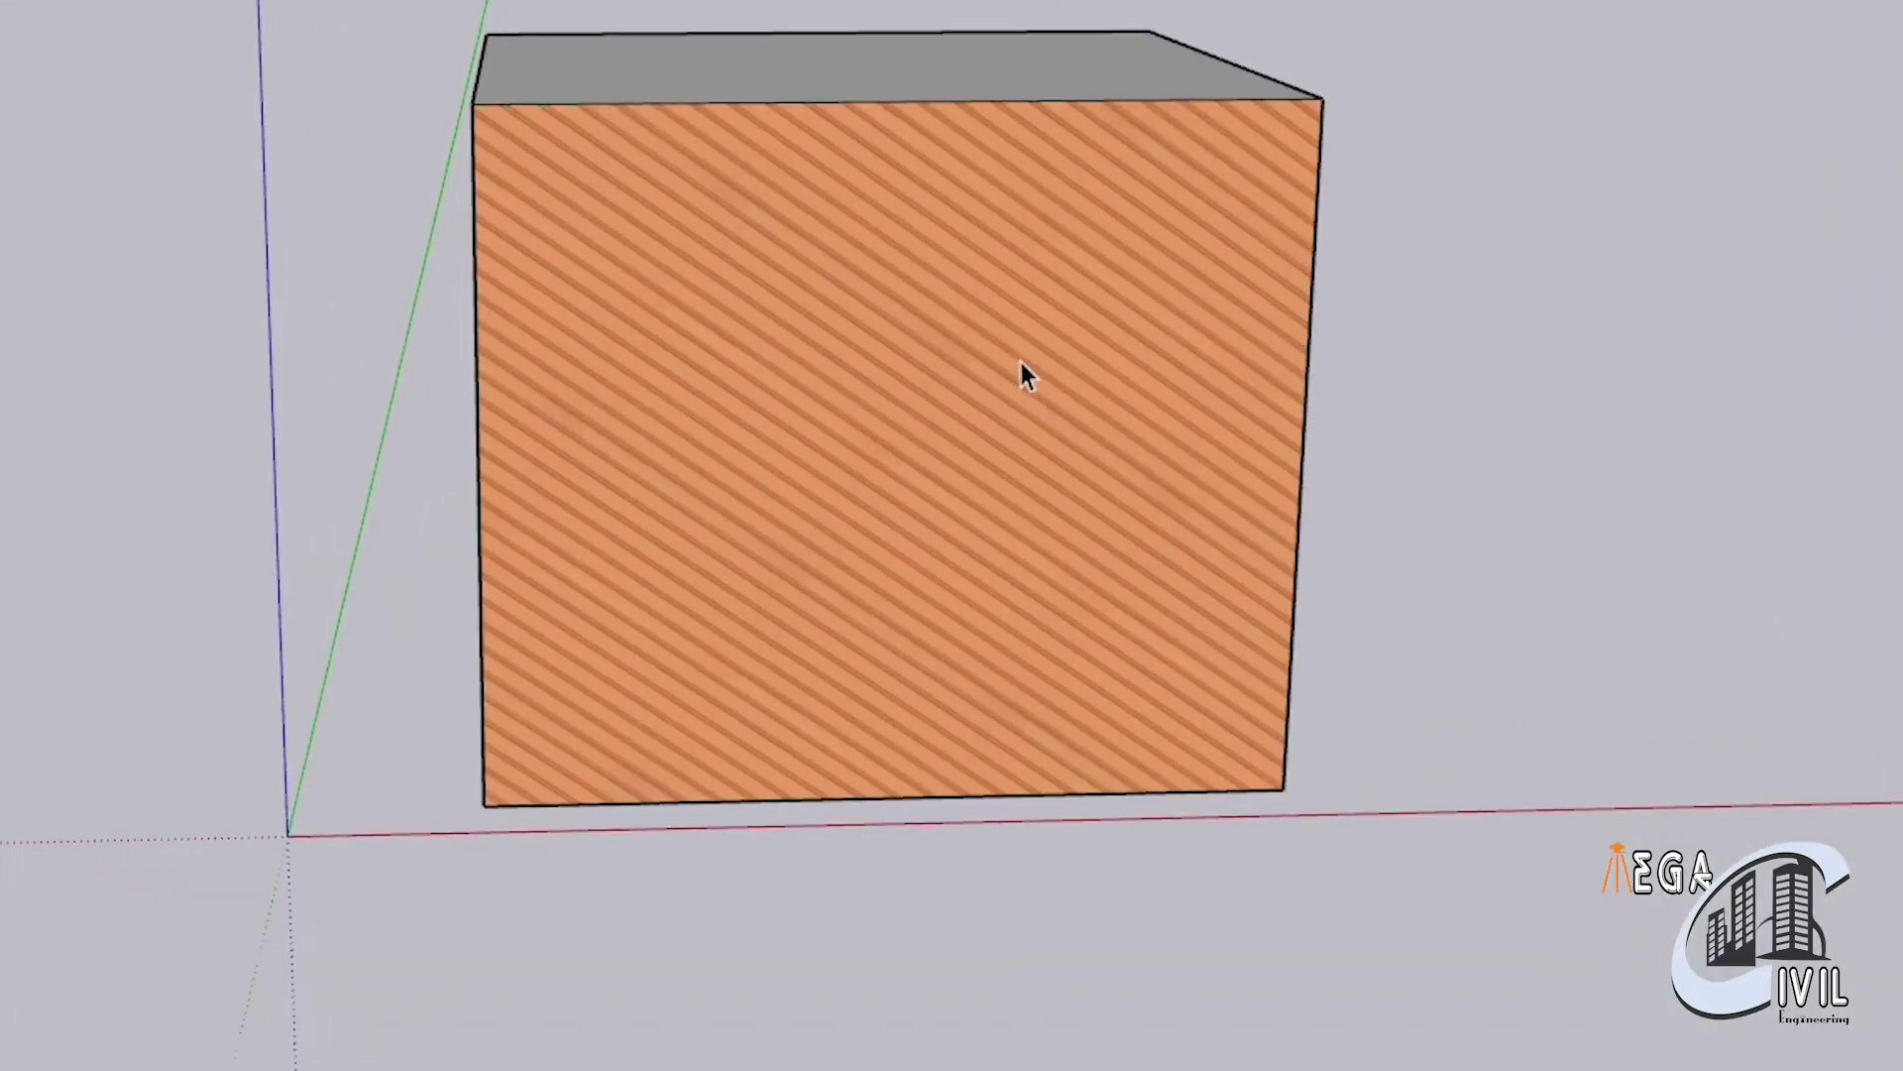
pyautogui.rightClick(888, 519)
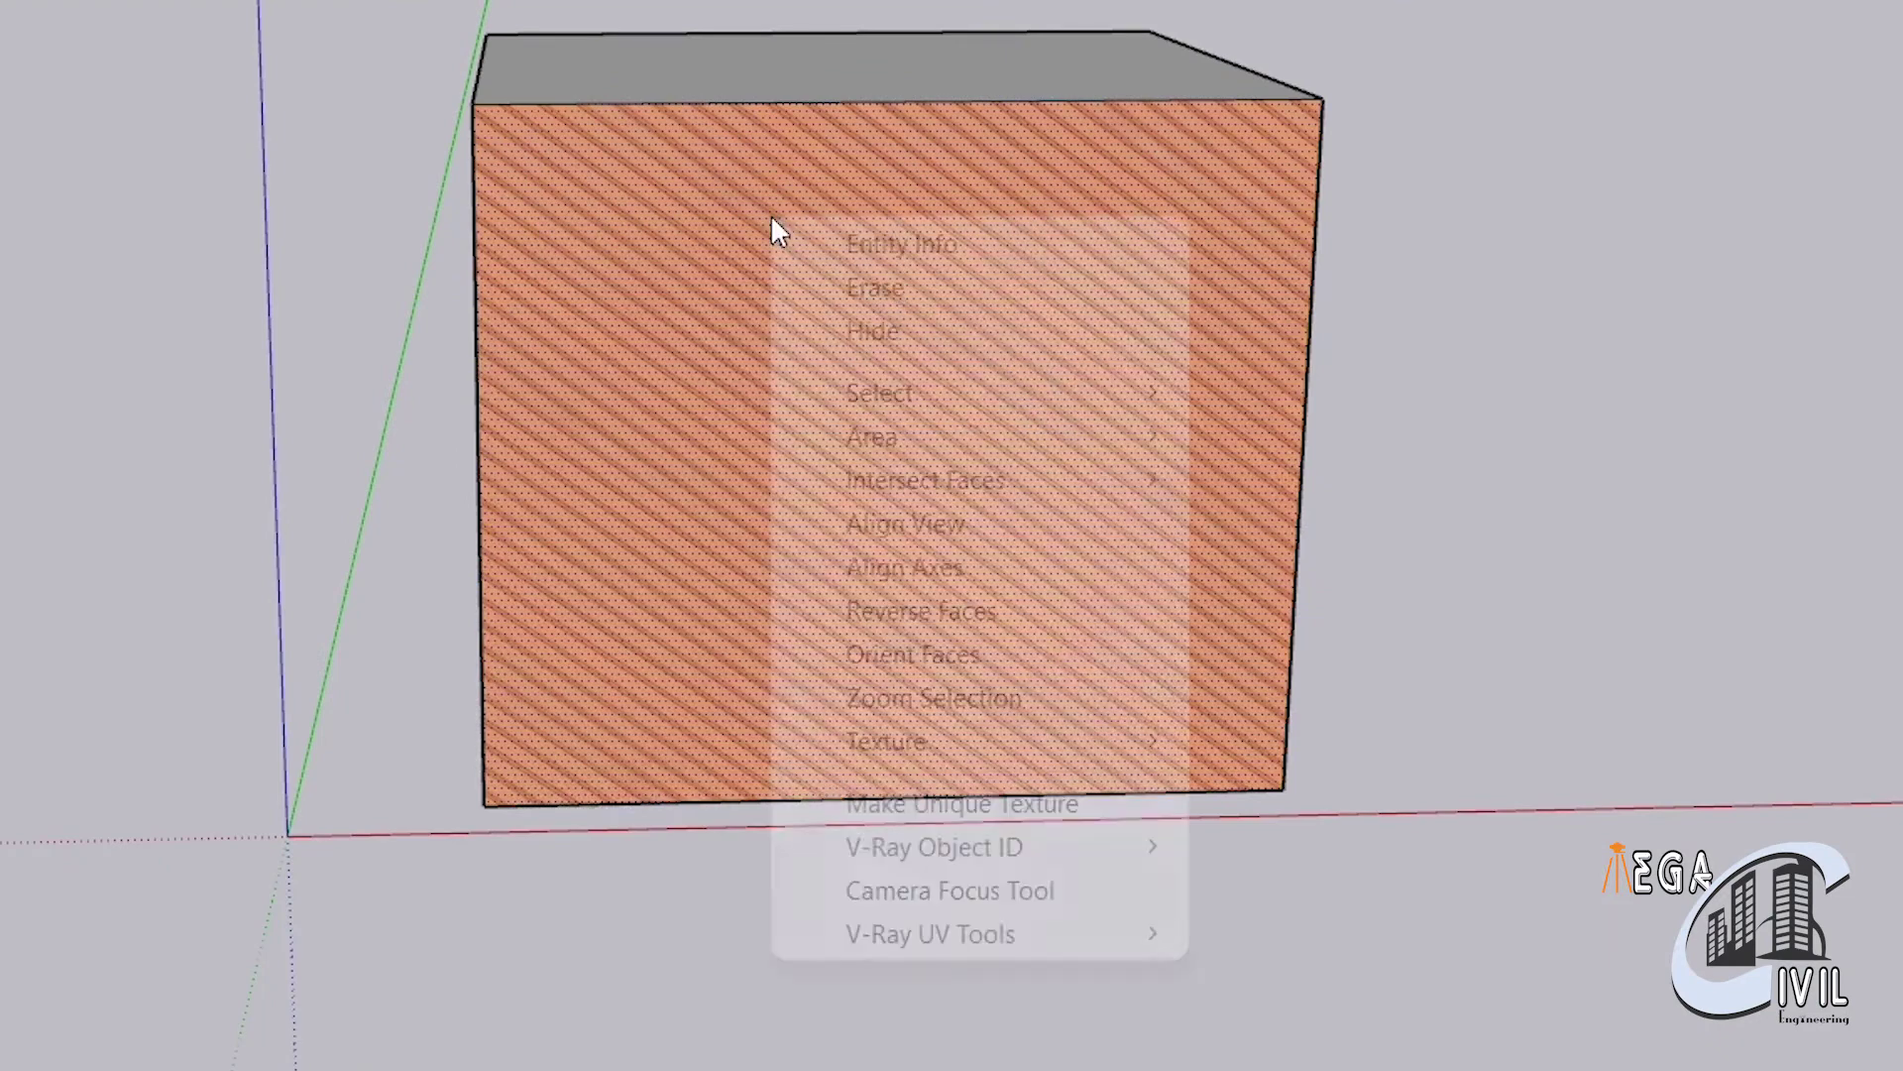
# Reset the diagonal Beadboard texture, then paint the white face with Brick Antique 01
pyautogui.moveTo(979, 741)
pyautogui.click(1380, 788)
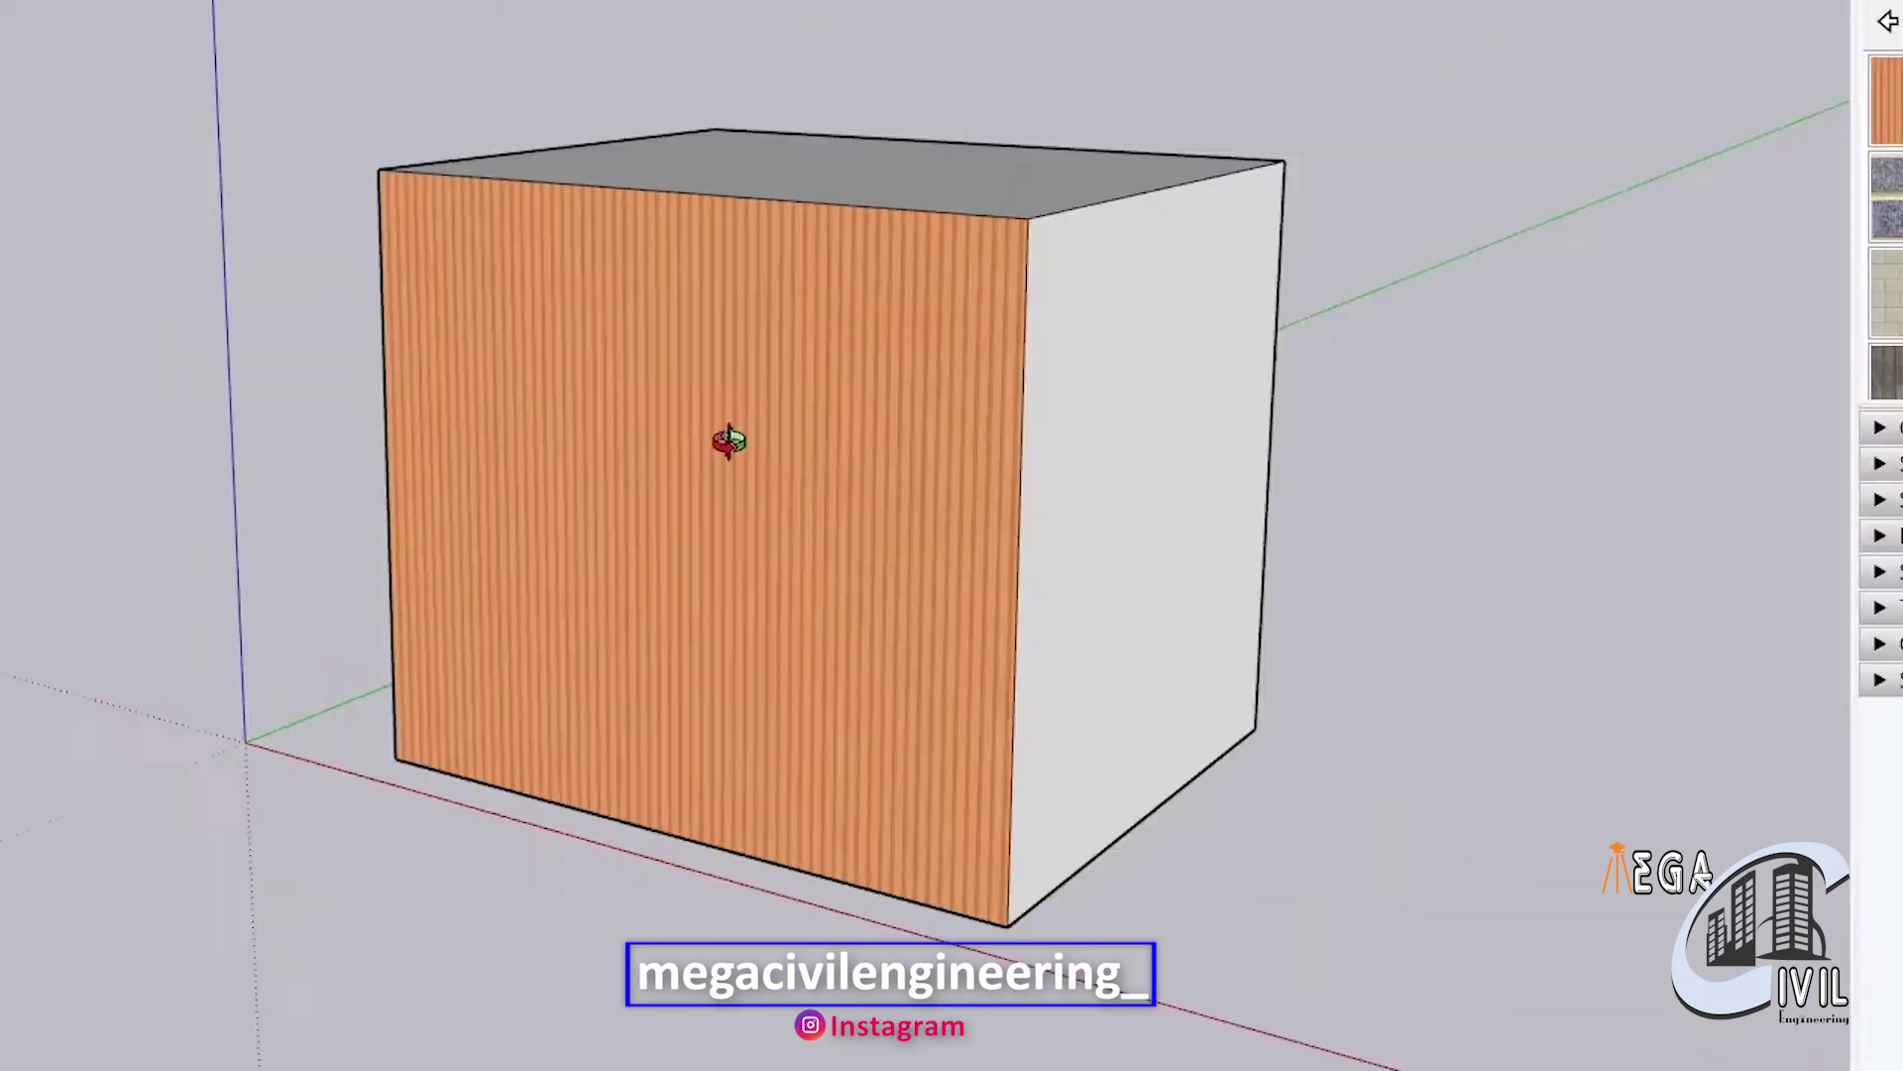
pyautogui.moveTo(723, 438); pyautogui.dragTo(977, 646, button='middle')
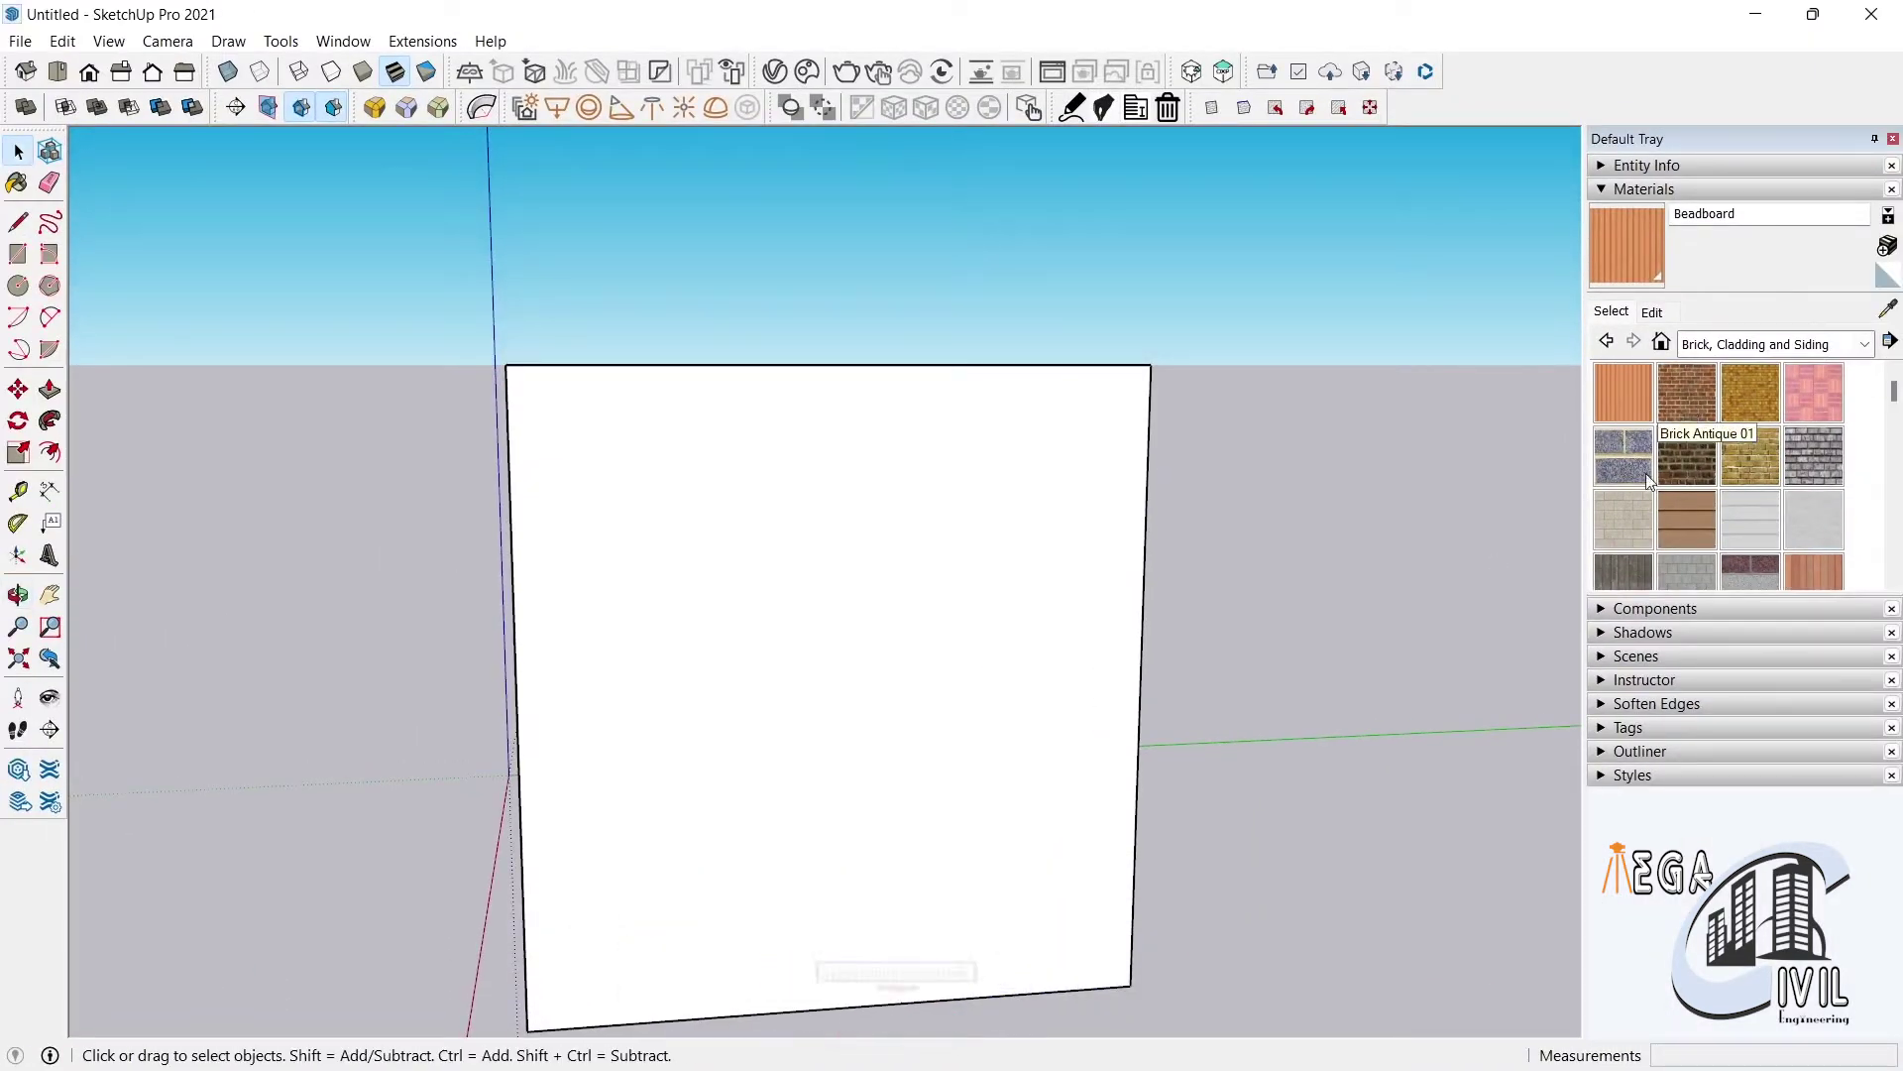
pyautogui.click(1687, 397)
pyautogui.click(909, 548)
pyautogui.moveTo(1368, 701); pyautogui.dragTo(895, 542, button='middle')
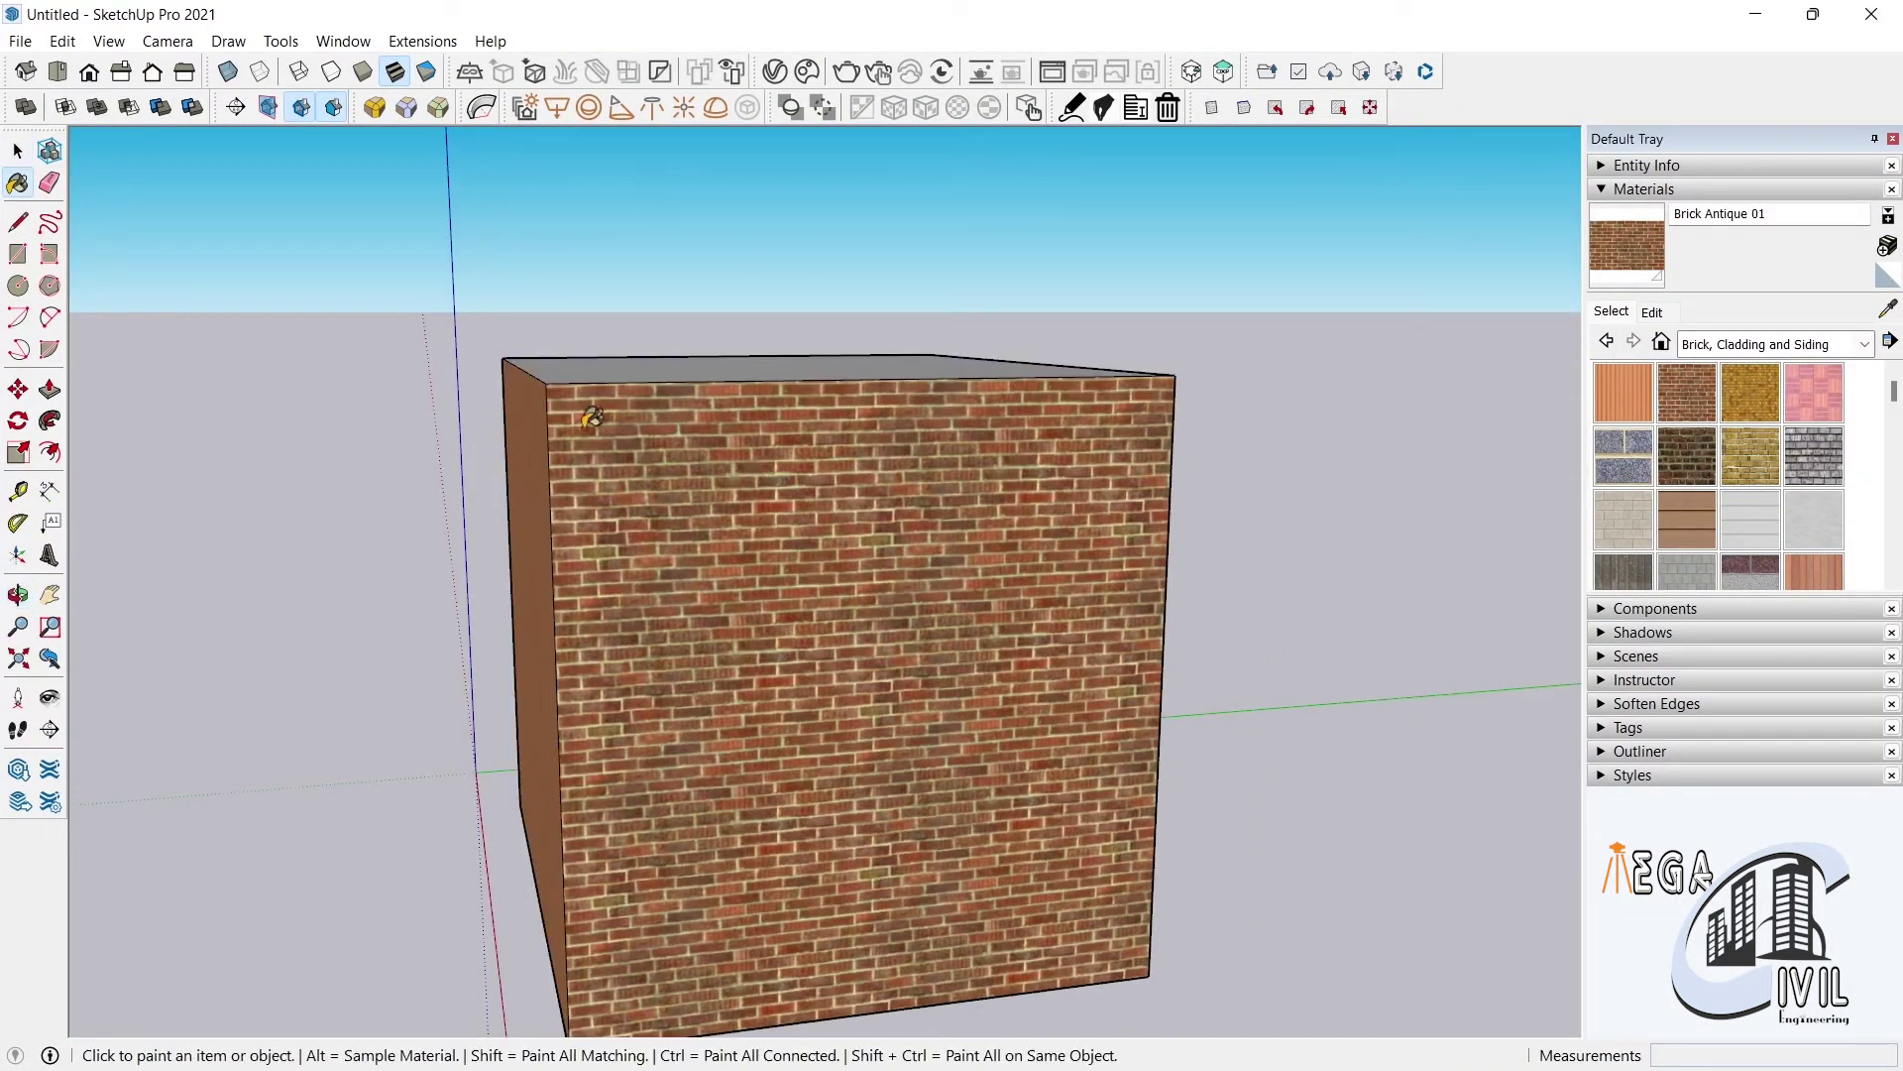
pyautogui.click(18, 151)
pyautogui.rightClick(787, 512)
pyautogui.moveTo(856, 818)
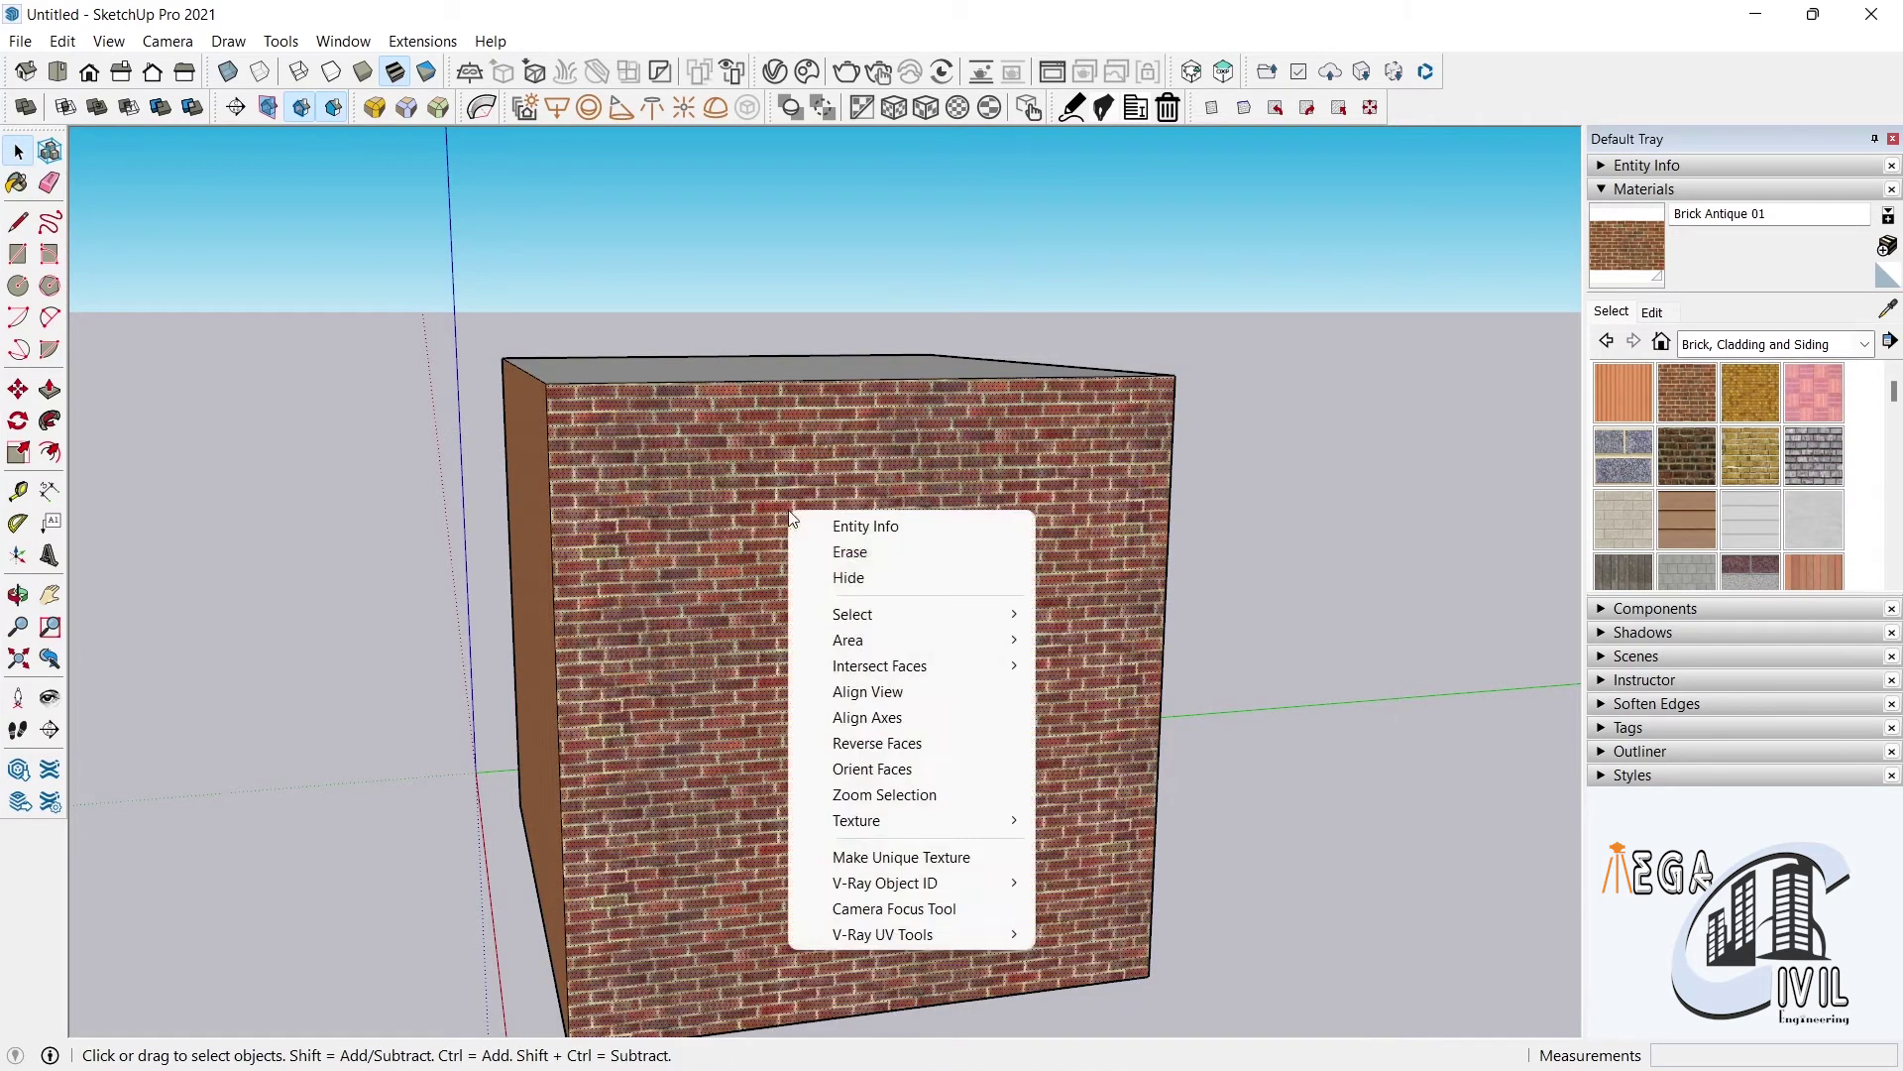
# Distort the front face's Brick Antique 01 texture in perspective so the bricks shrink toward the bottom
pyautogui.click(1173, 818)
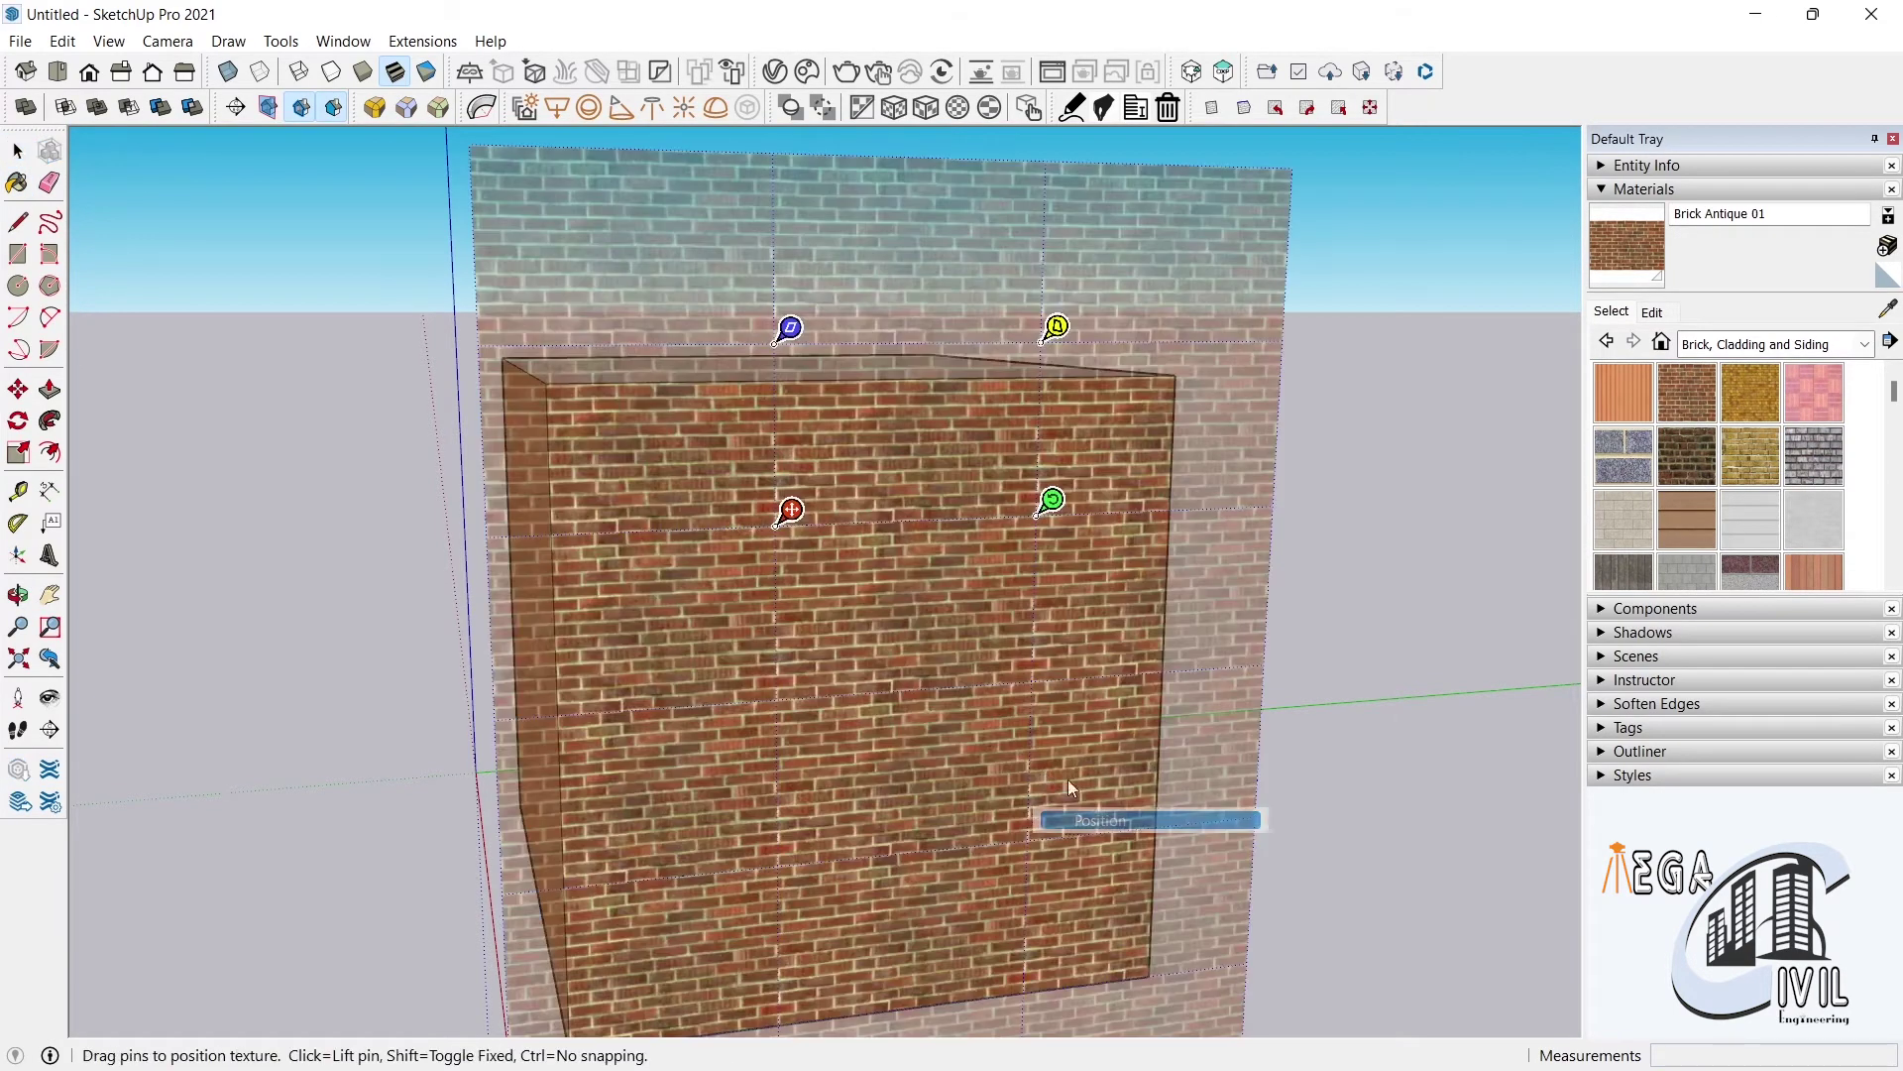
pyautogui.moveTo(786, 326)
pyautogui.mouseDown()
pyautogui.moveTo(709, 349)
pyautogui.moveTo(662, 288)
pyautogui.mouseUp()
pyautogui.moveTo(942, 288)
pyautogui.mouseDown()
pyautogui.moveTo(1076, 399)
pyautogui.moveTo(1054, 331)
pyautogui.mouseUp()
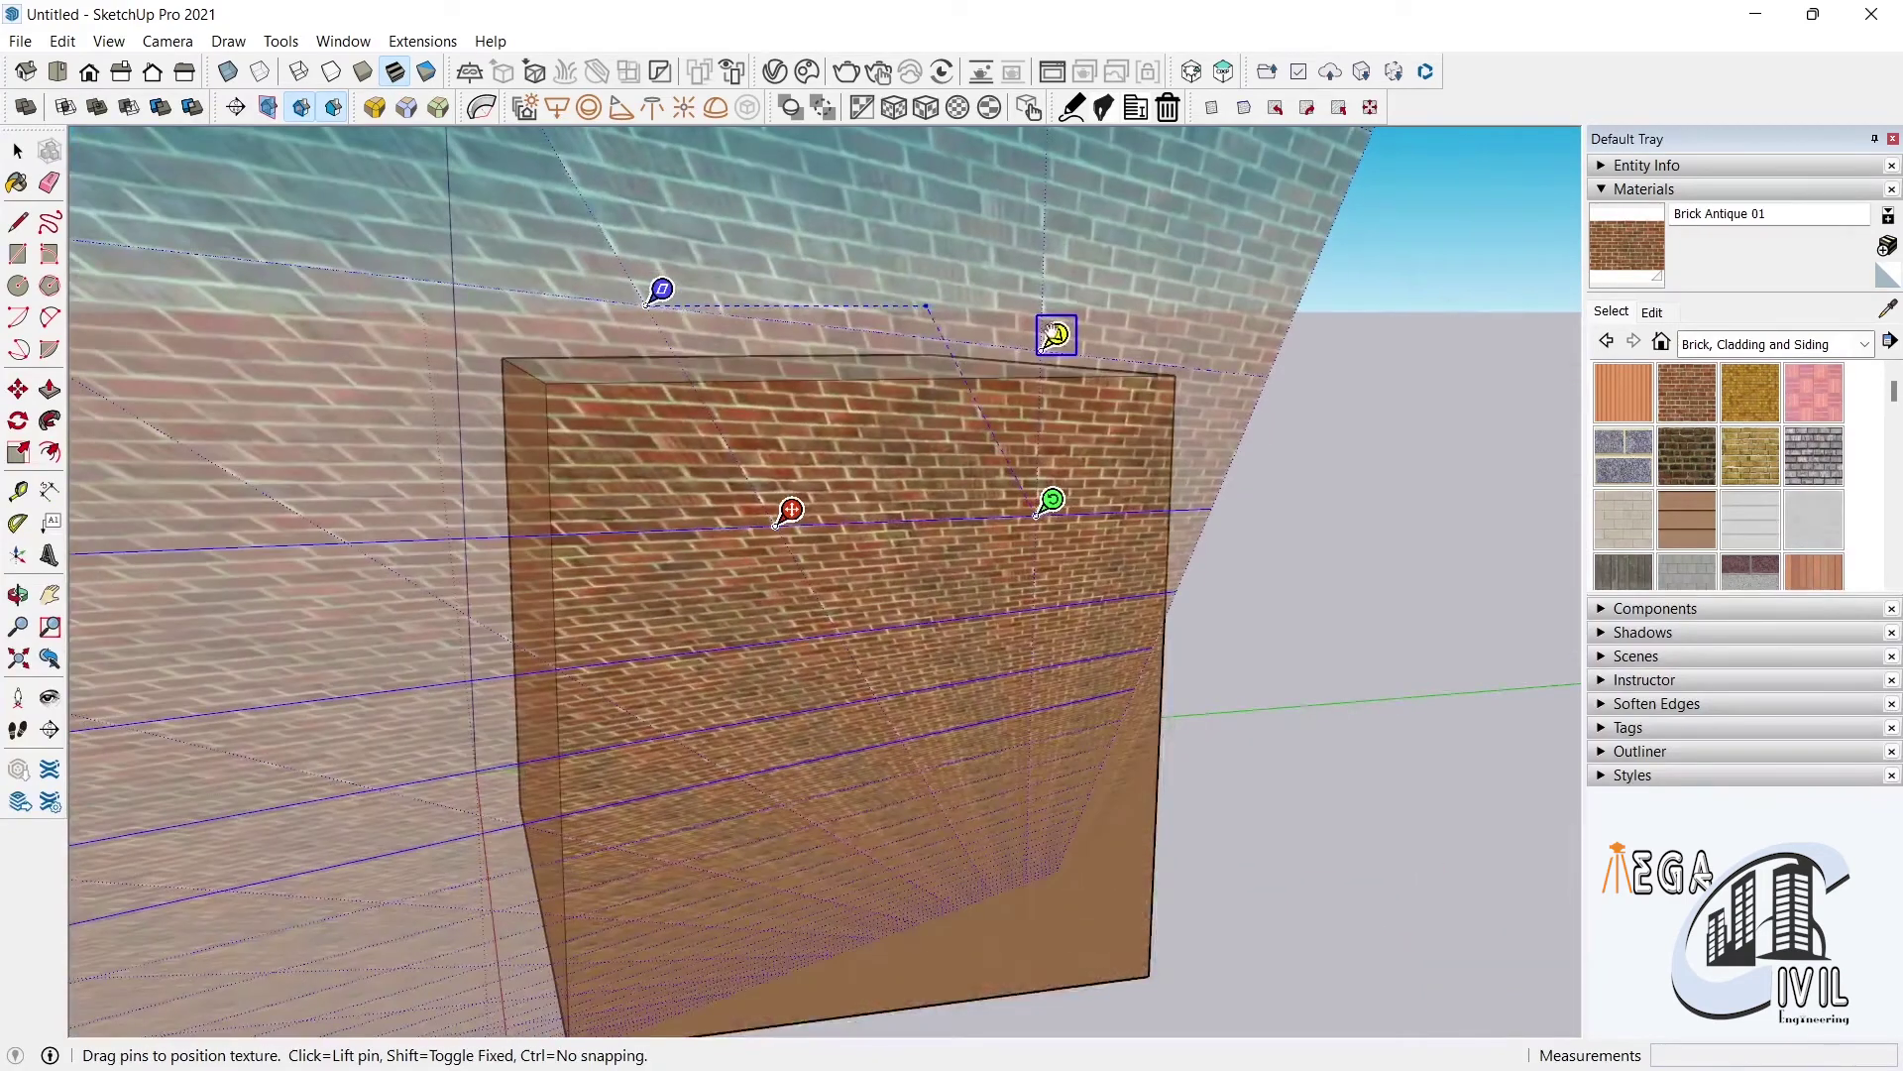
pyautogui.moveTo(790, 512); pyautogui.dragTo(756, 624)
pyautogui.moveTo(1016, 608)
pyautogui.mouseDown()
pyautogui.moveTo(1061, 556)
pyautogui.moveTo(1063, 585)
pyautogui.mouseUp()
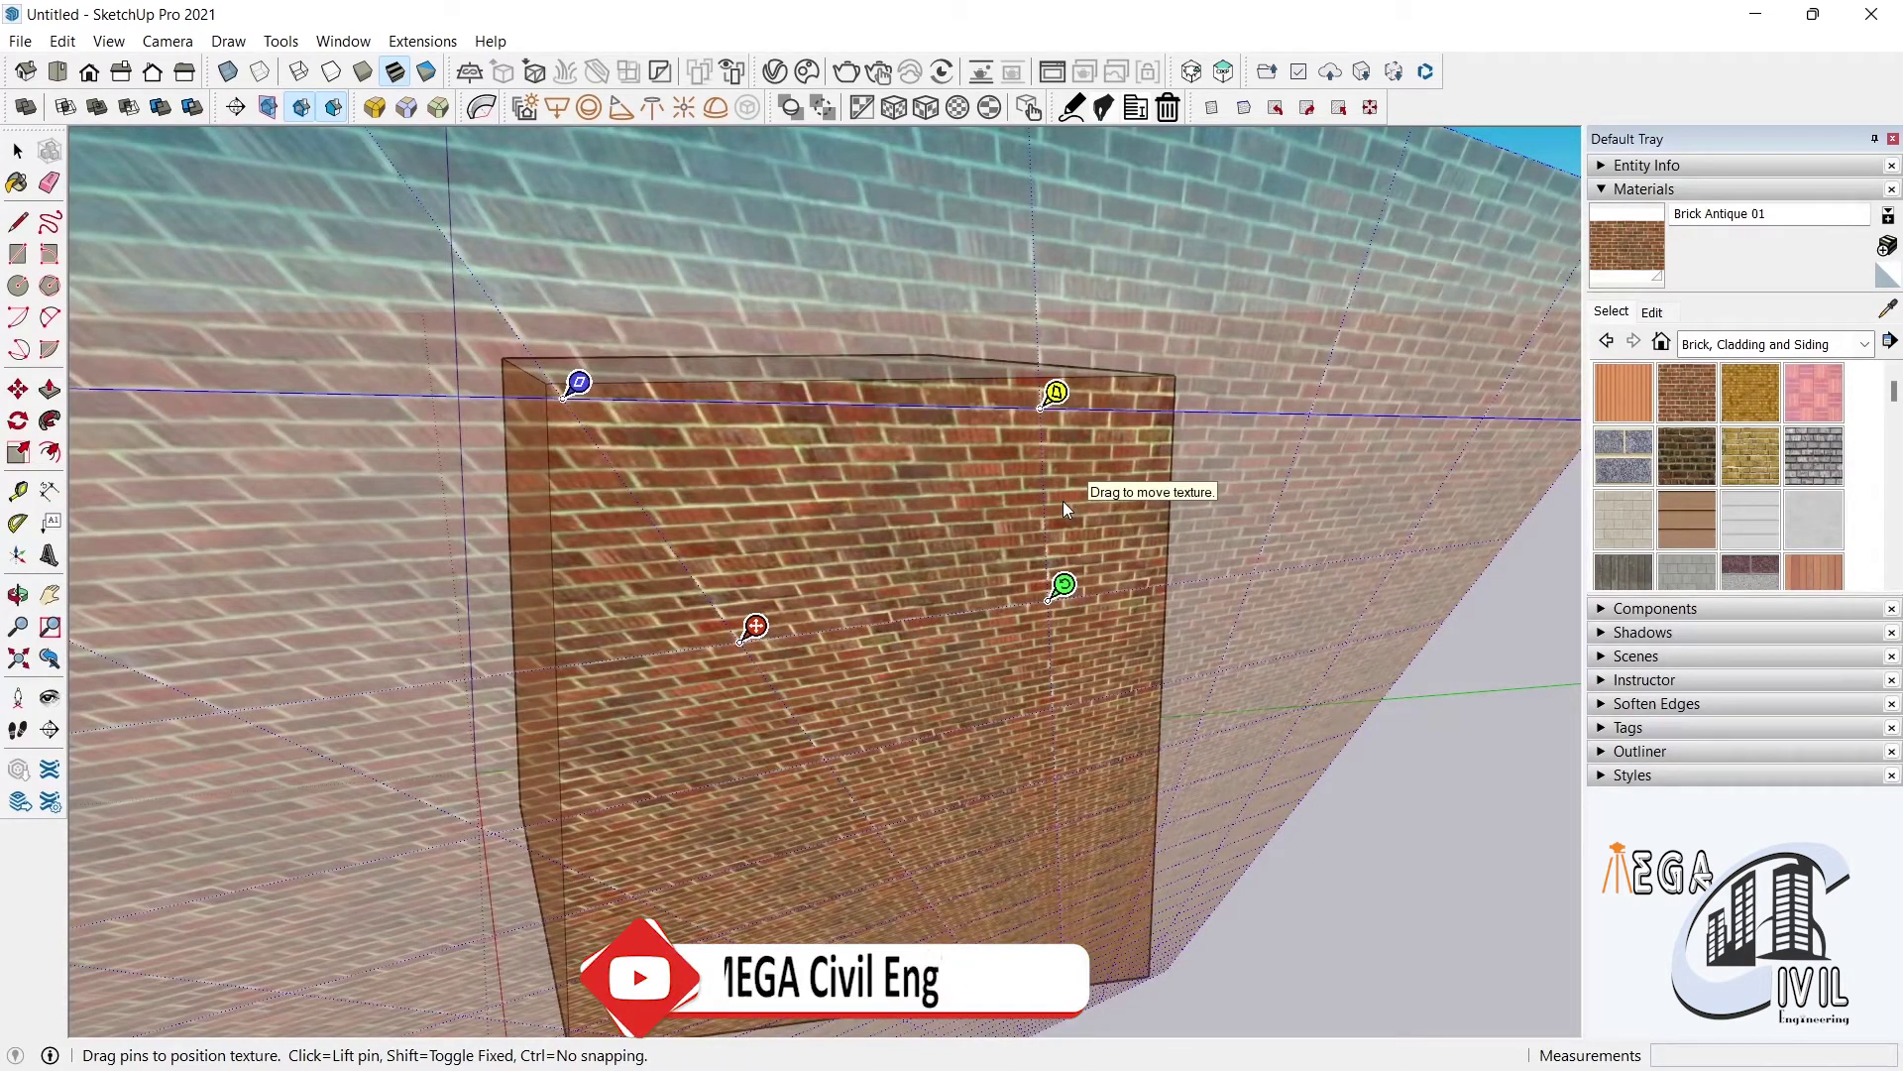
pyautogui.click(1457, 688)
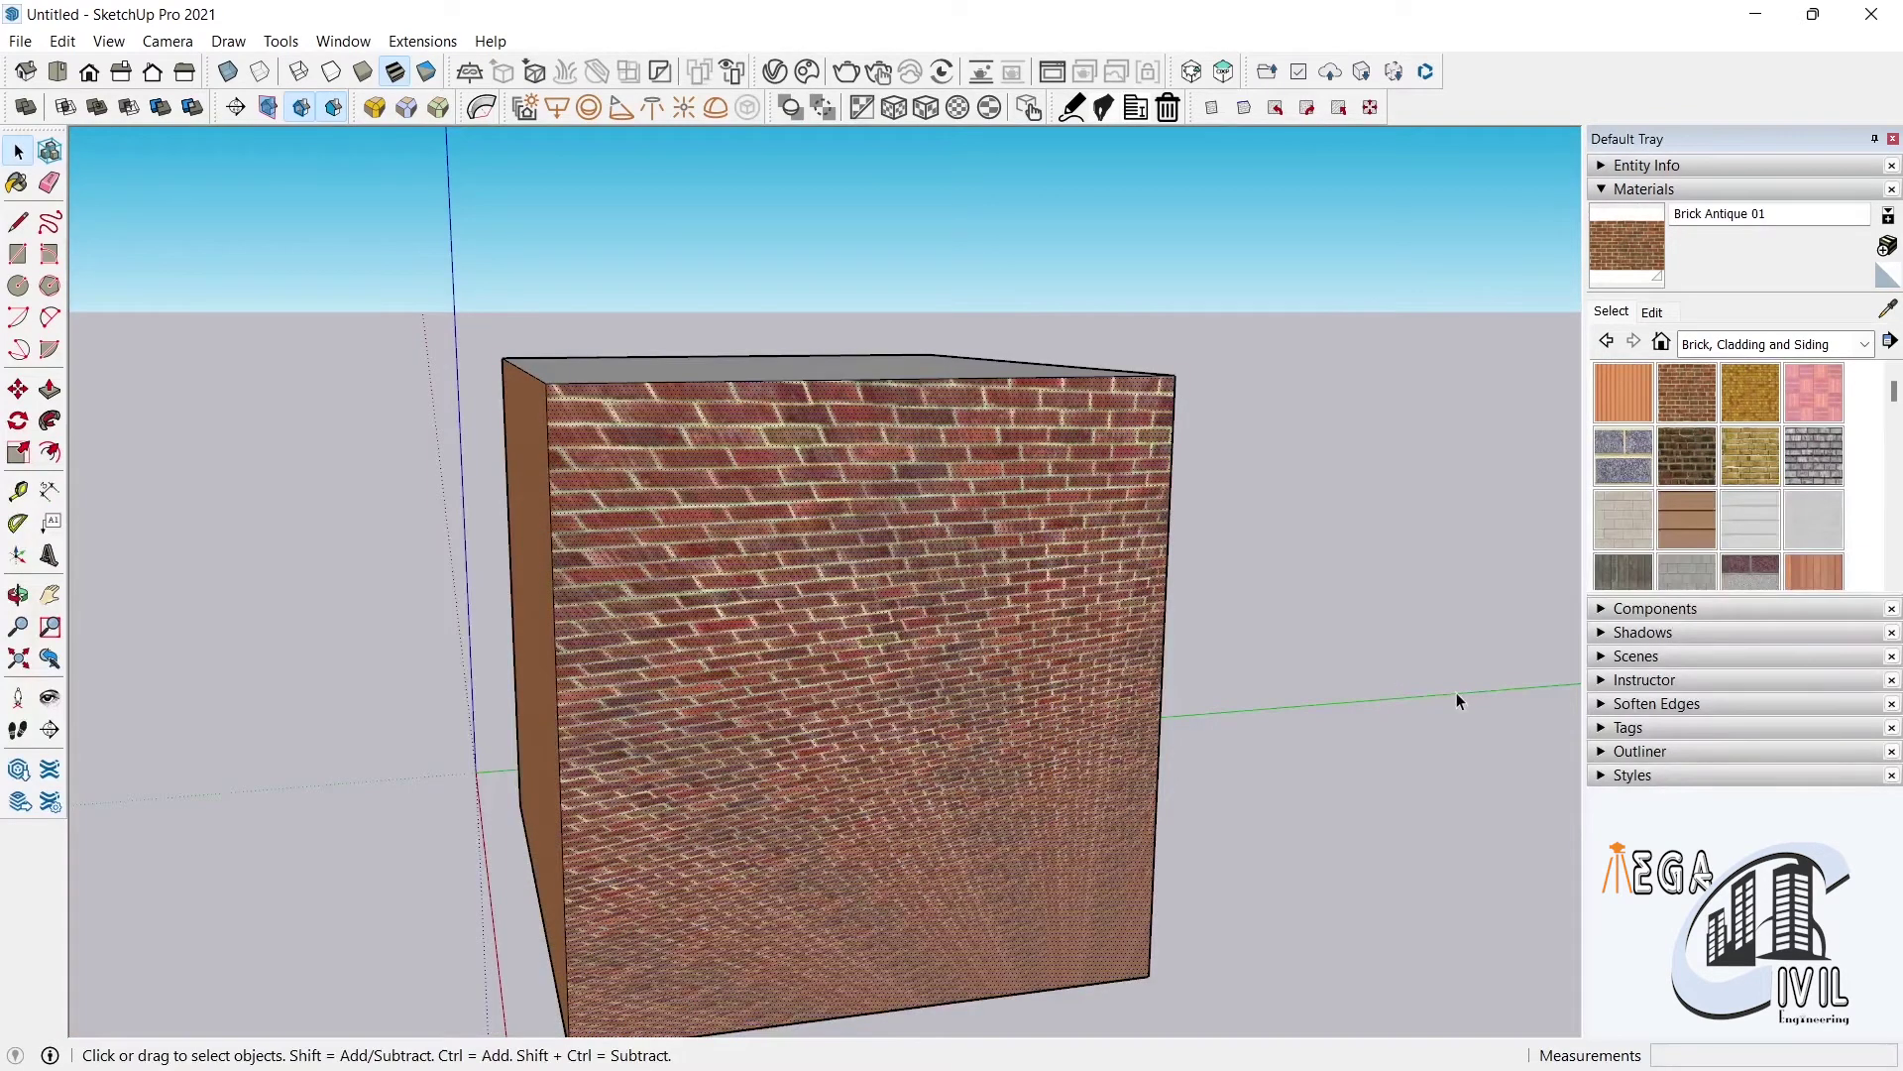
# Reset the front face's Brick Antique 01 texture with Texture > Reset Position
pyautogui.rightClick(637, 492)
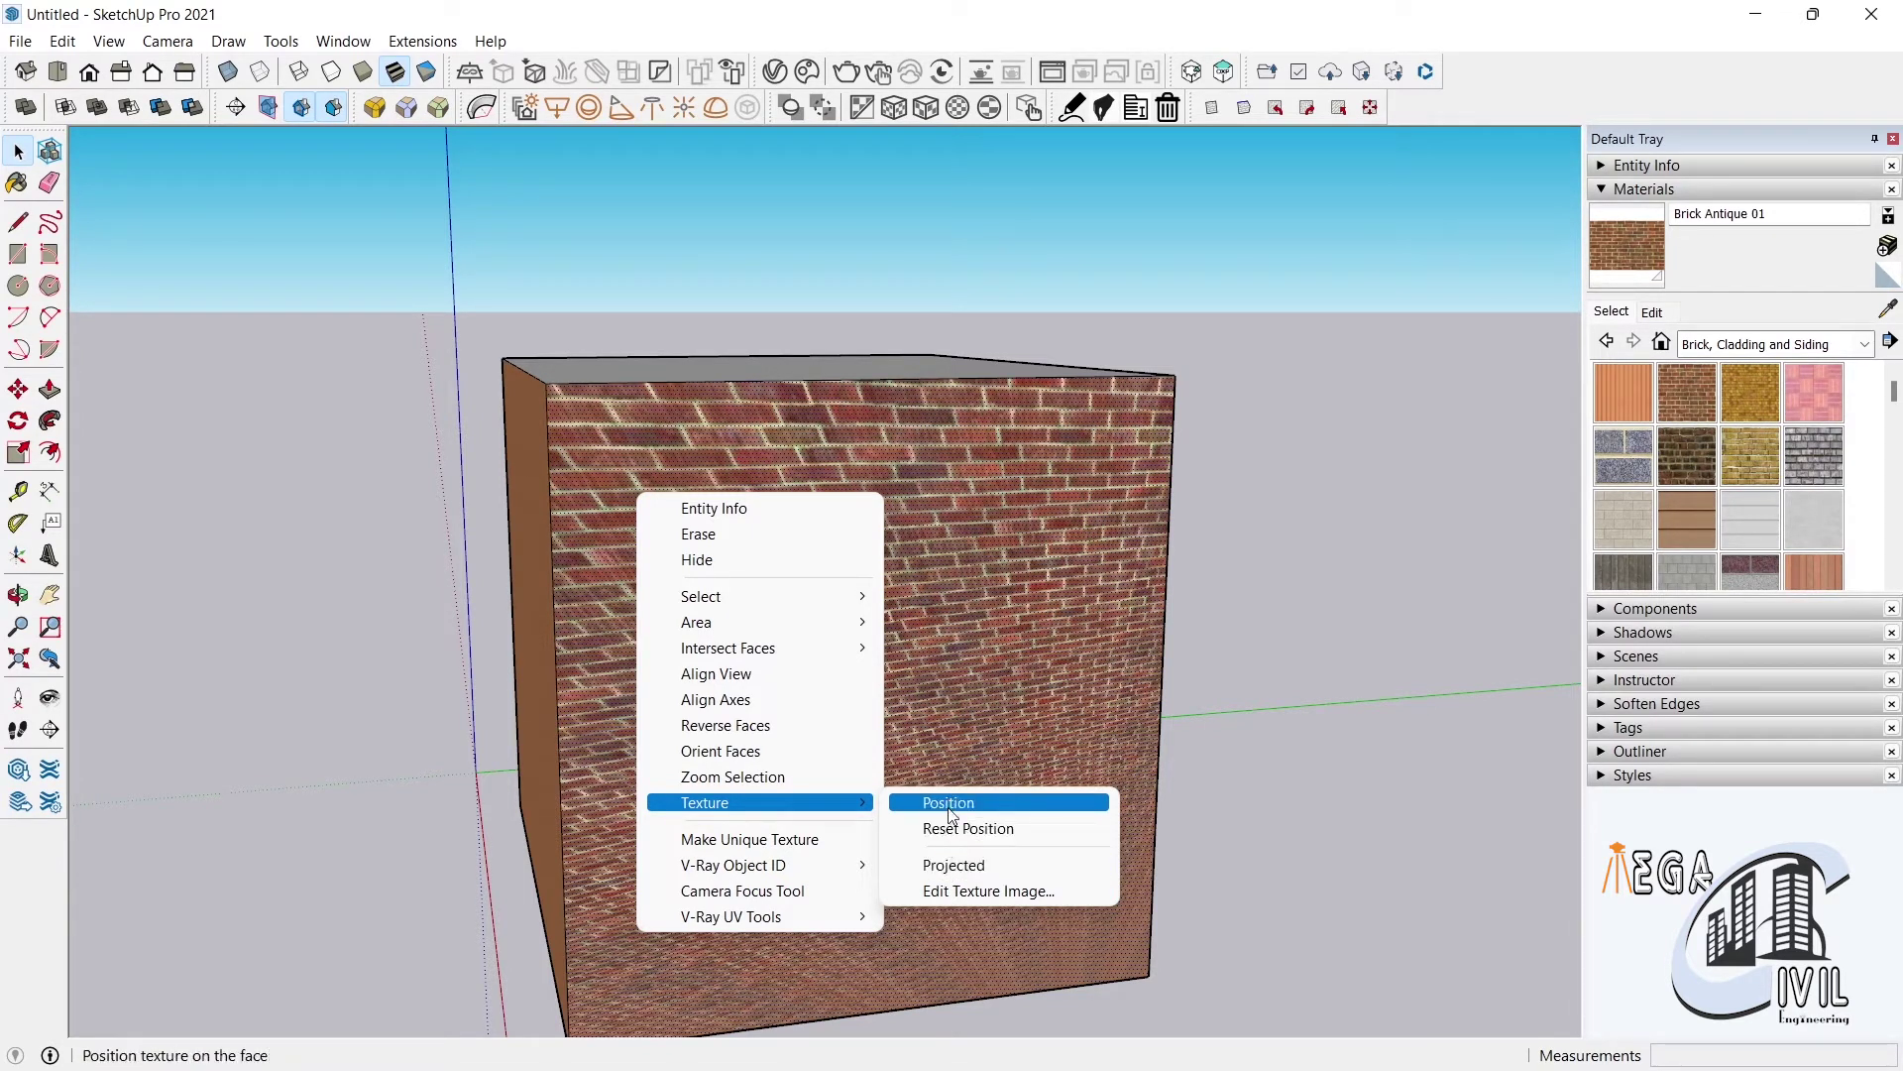
pyautogui.moveTo(704, 803)
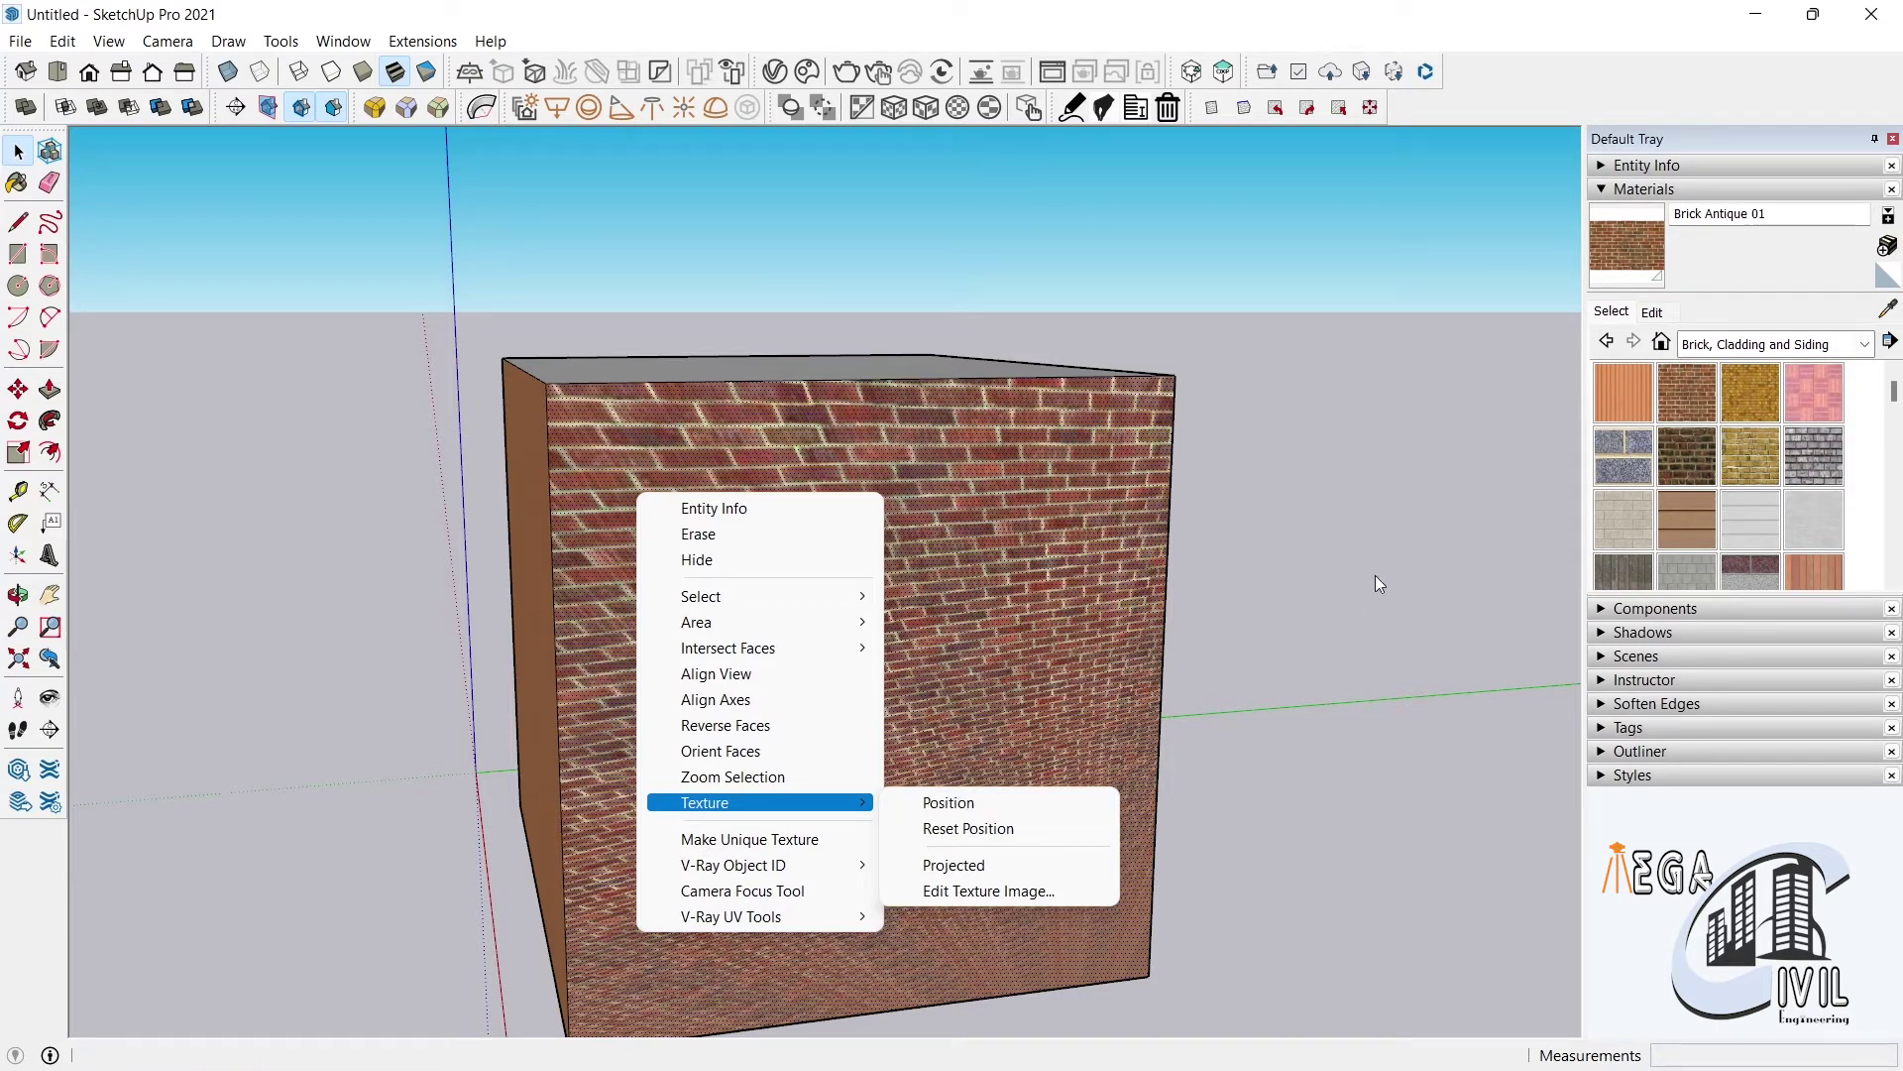
pyautogui.click(1383, 557)
pyautogui.click(787, 400)
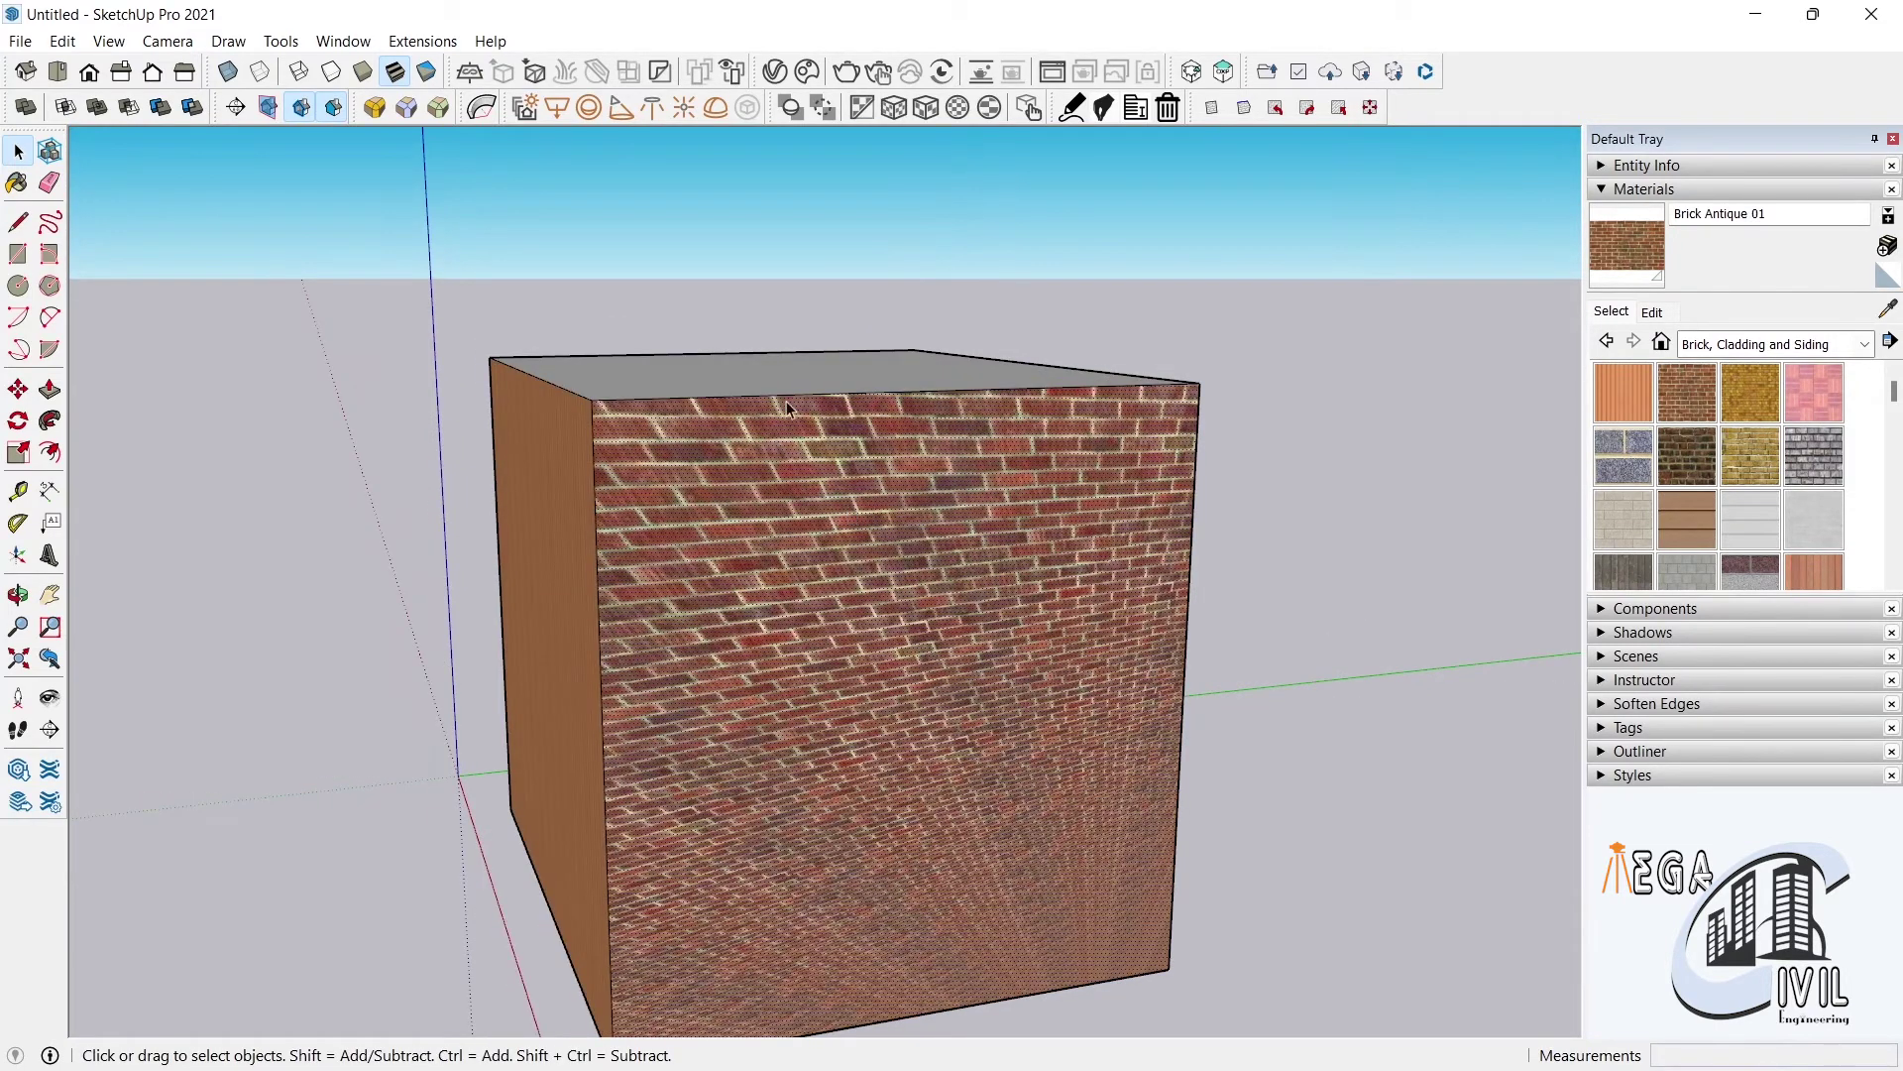
pyautogui.rightClick(787, 401)
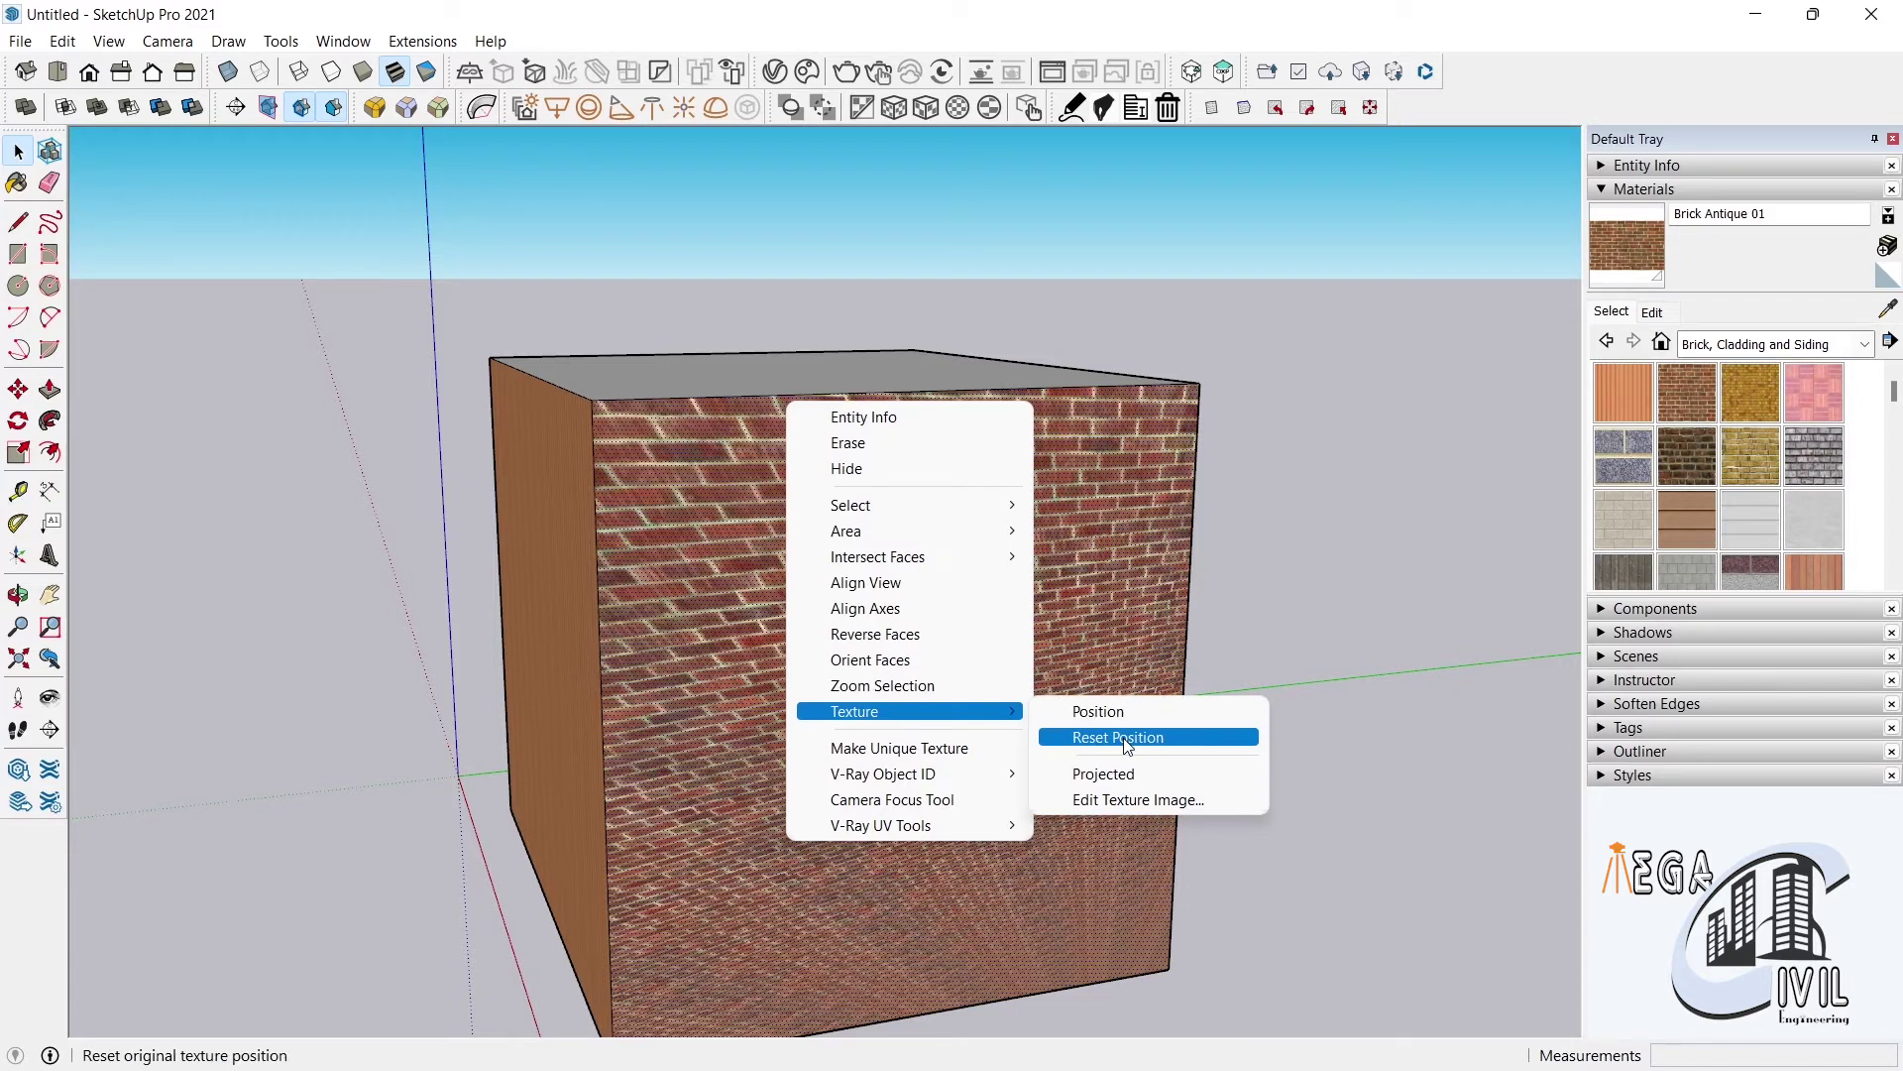
pyautogui.click(1120, 736)
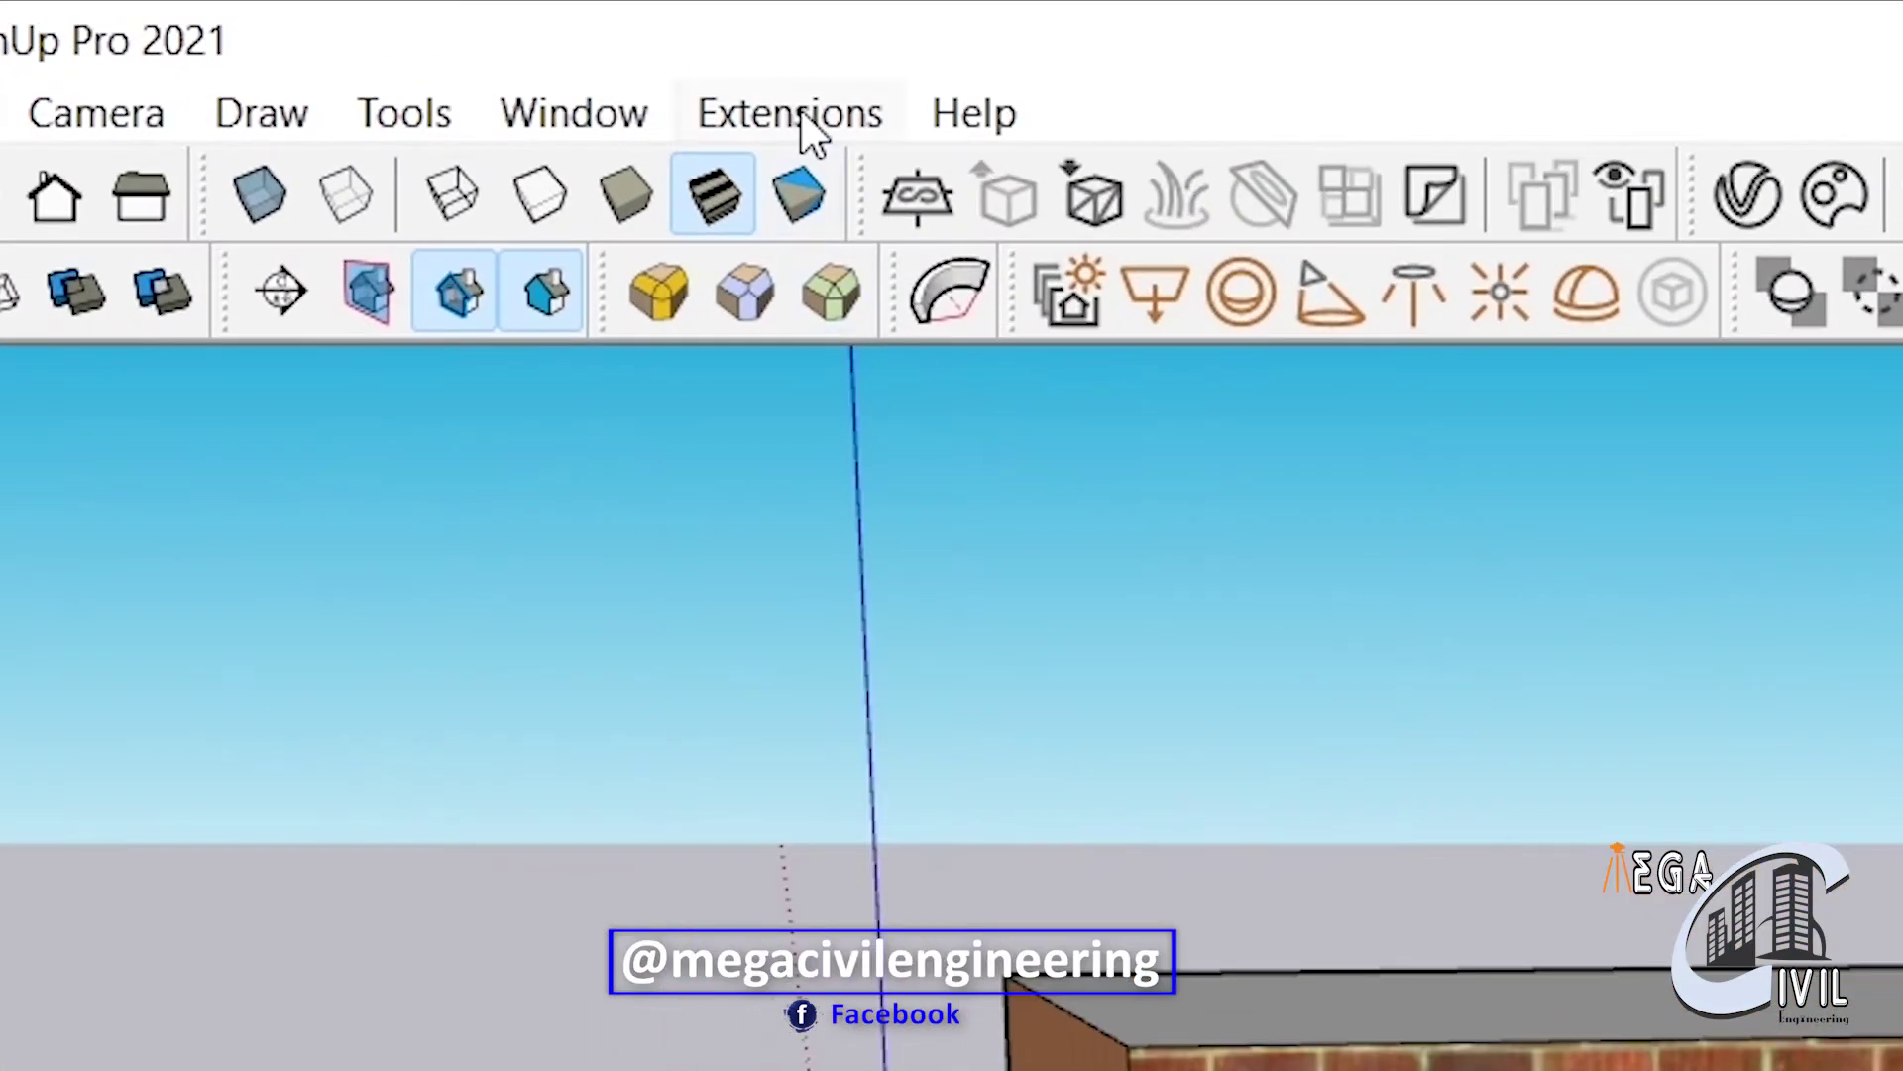
# Search the Extension Warehouse for 'texture positioning' extensions
pyautogui.click(428, 44)
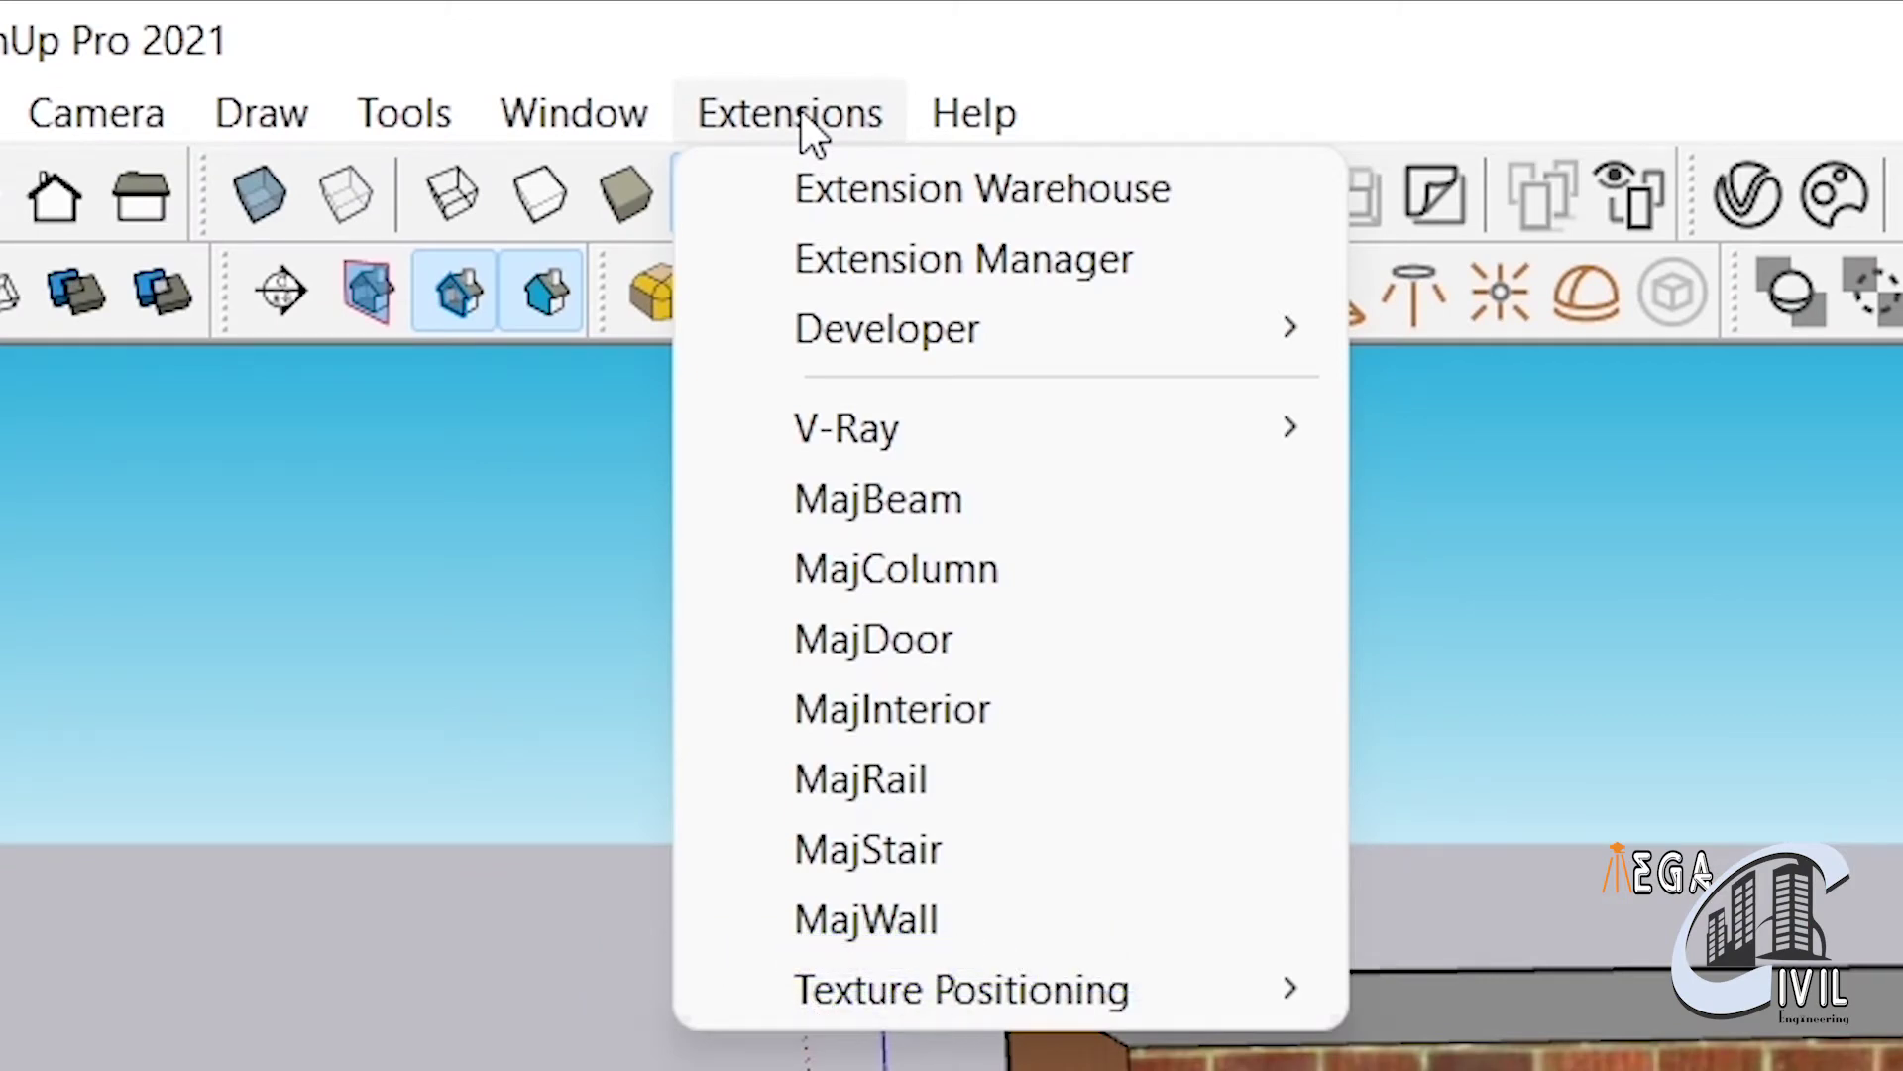
pyautogui.click(1035, 209)
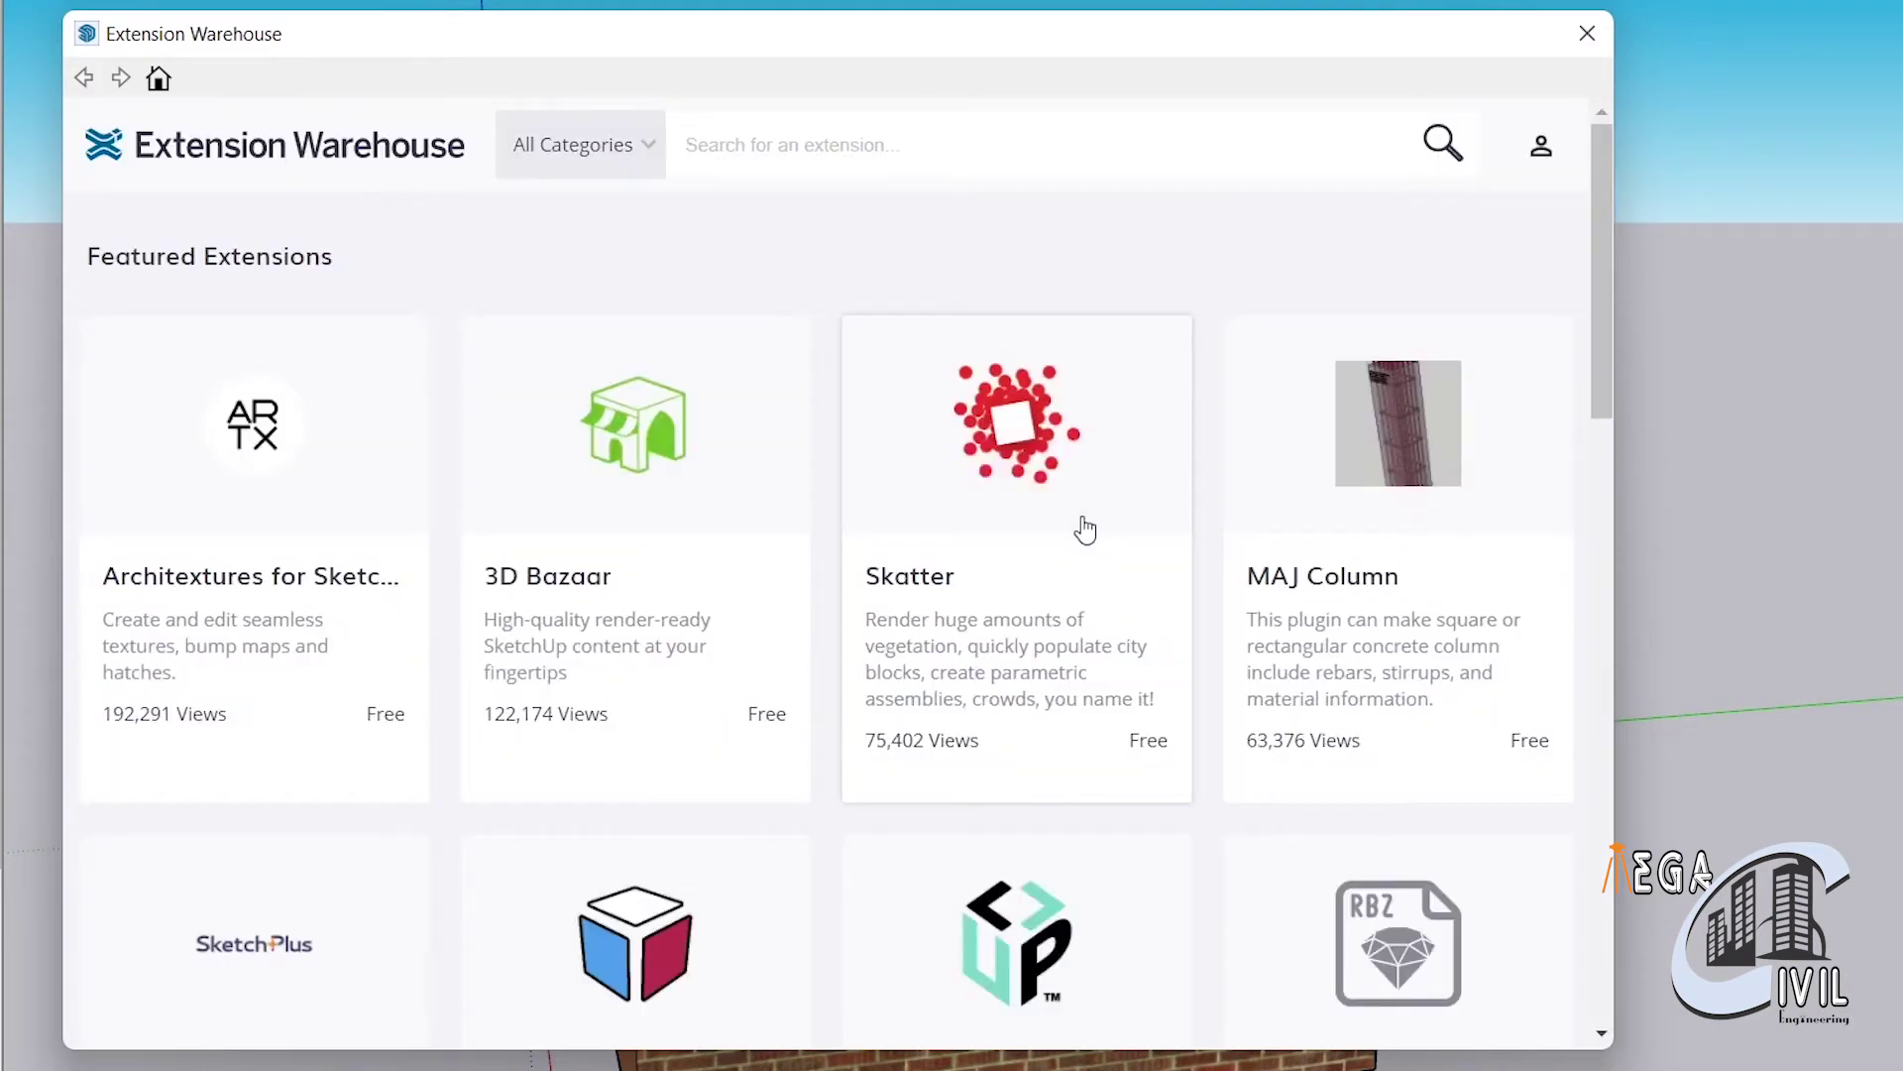
pyautogui.click(776, 148)
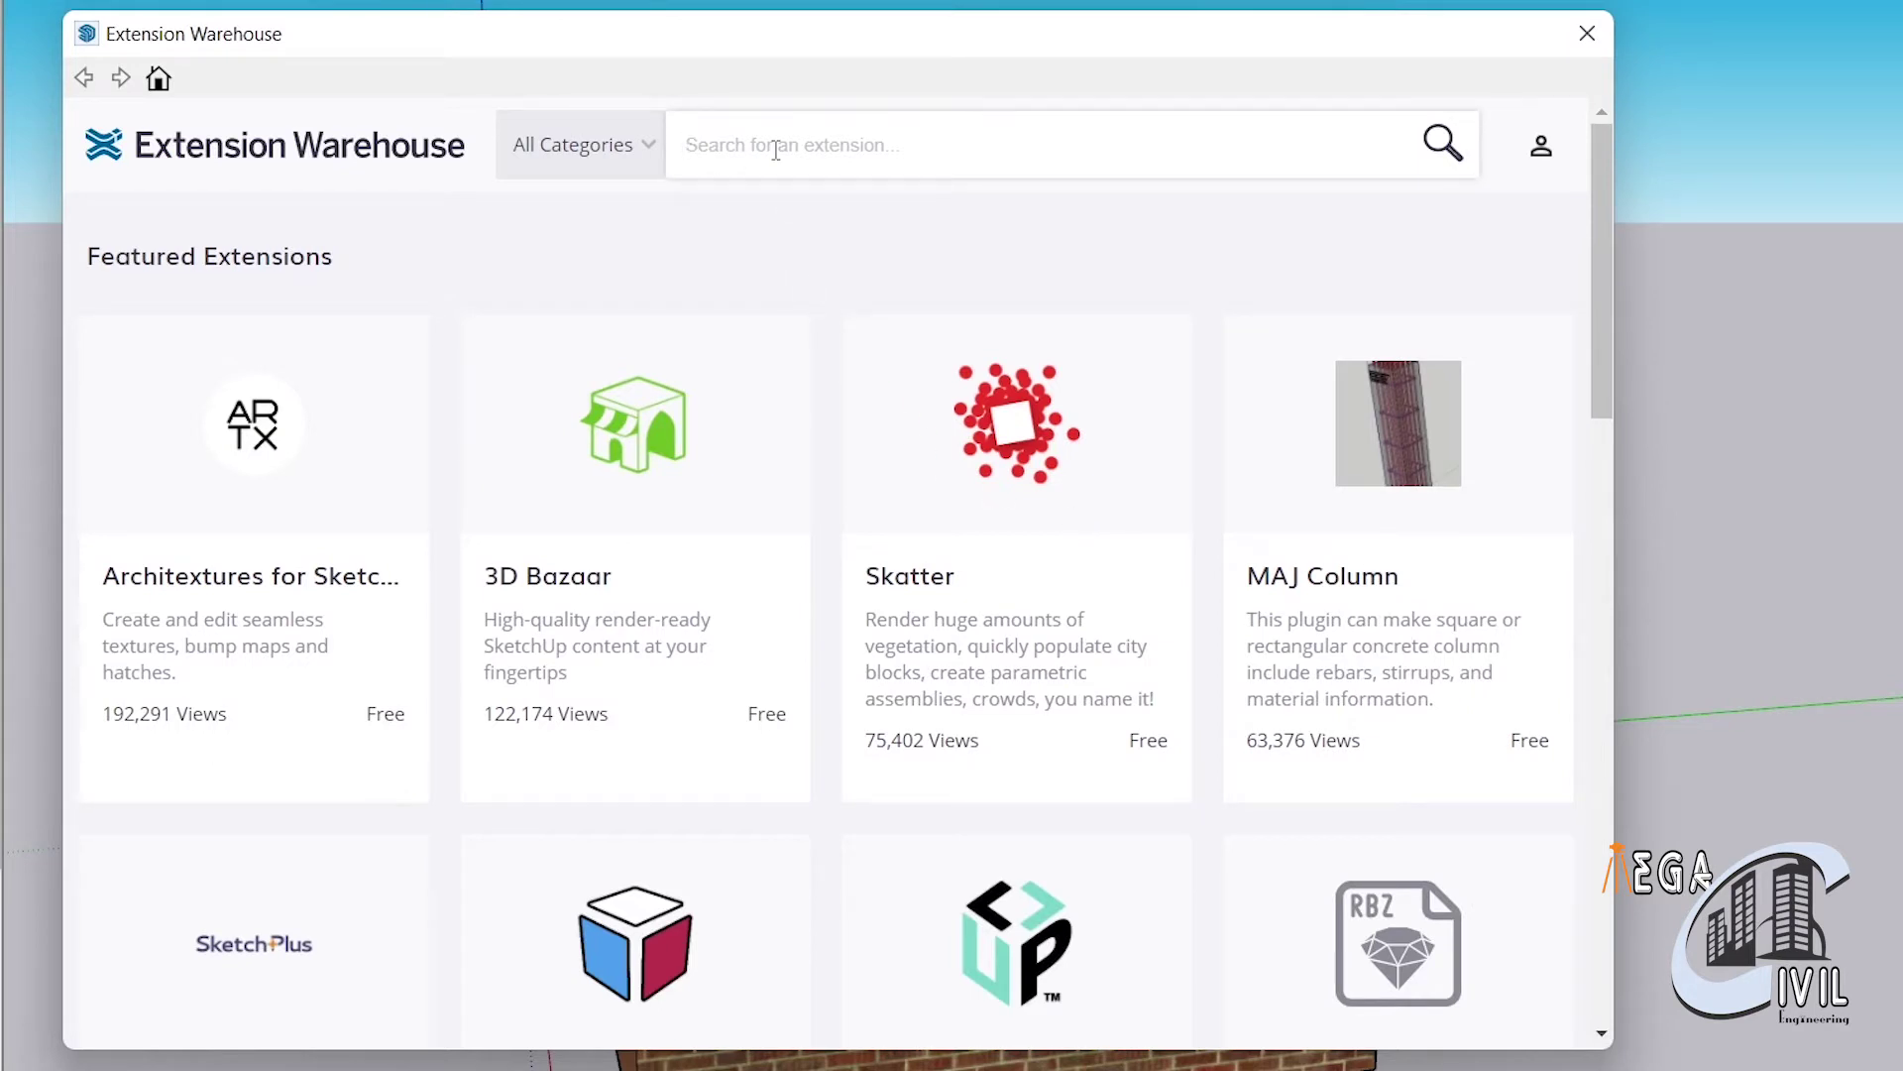
pyautogui.write('Texture')
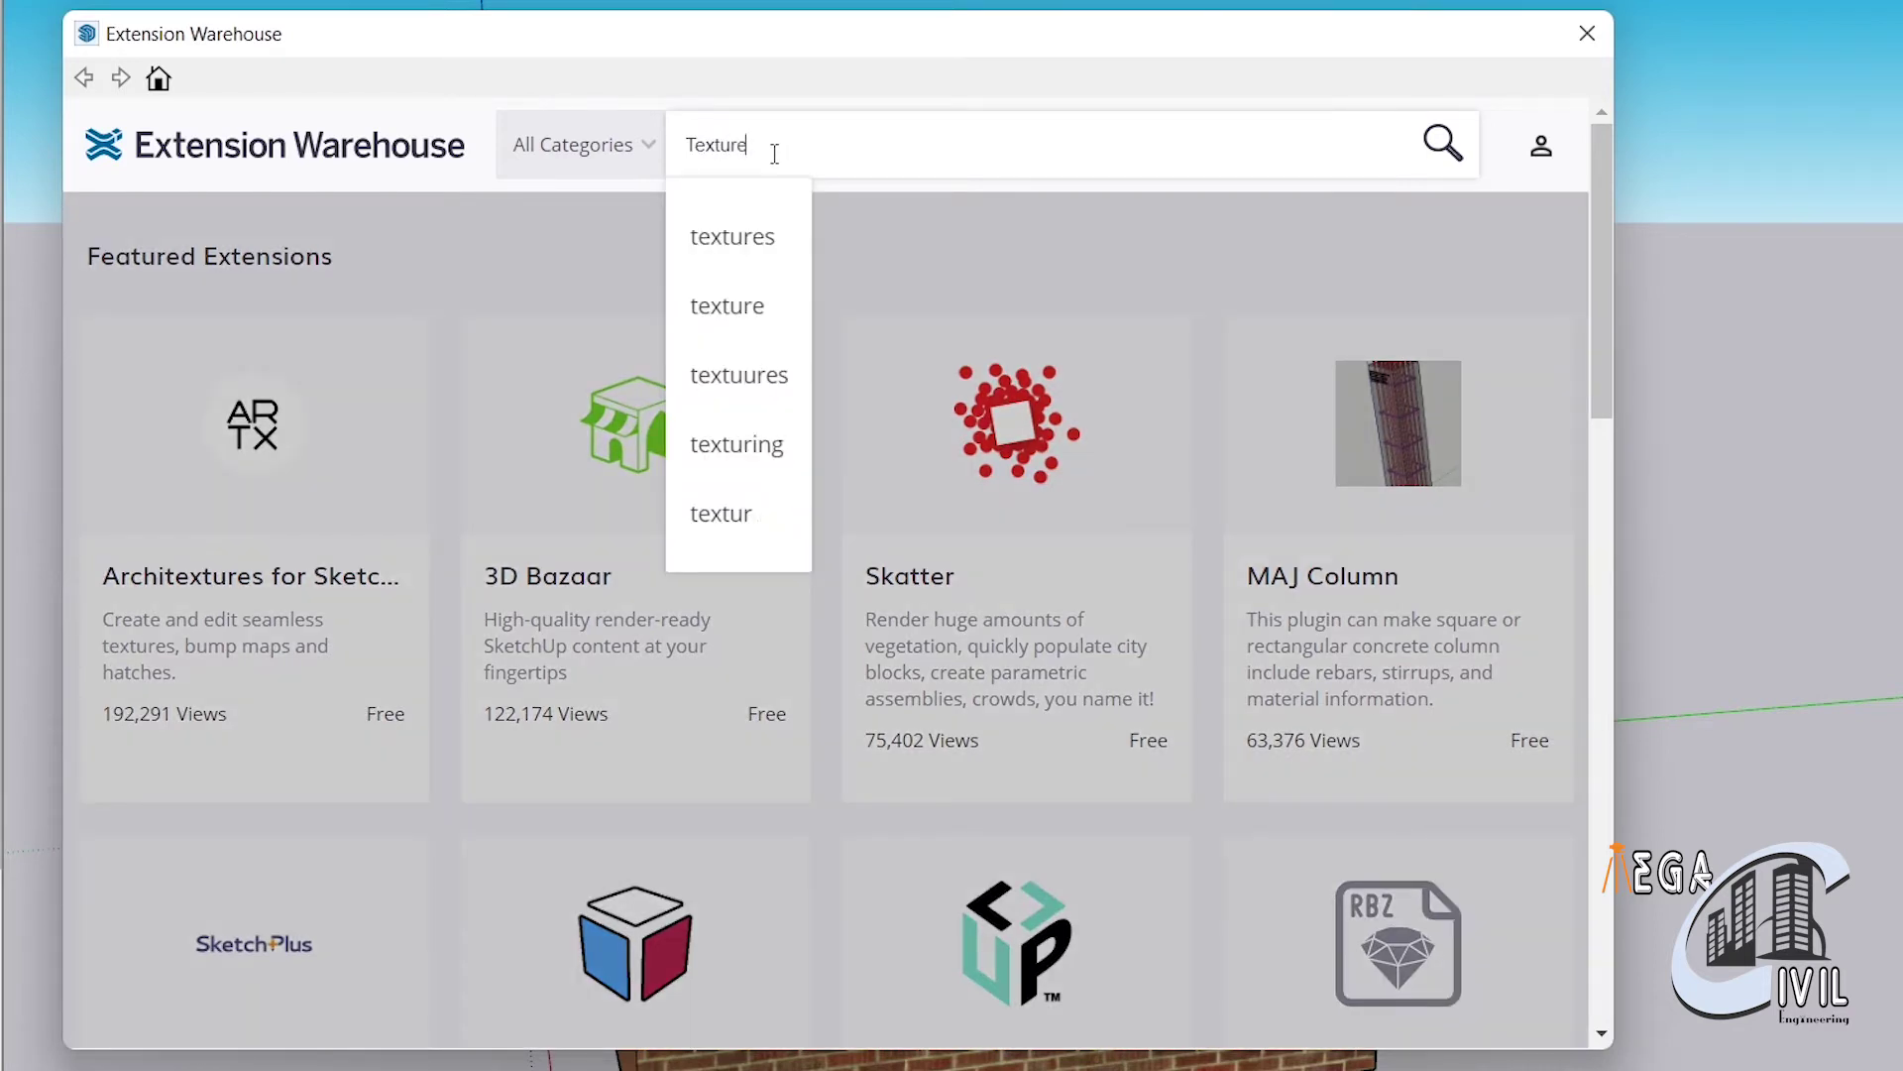
pyautogui.write(' p')
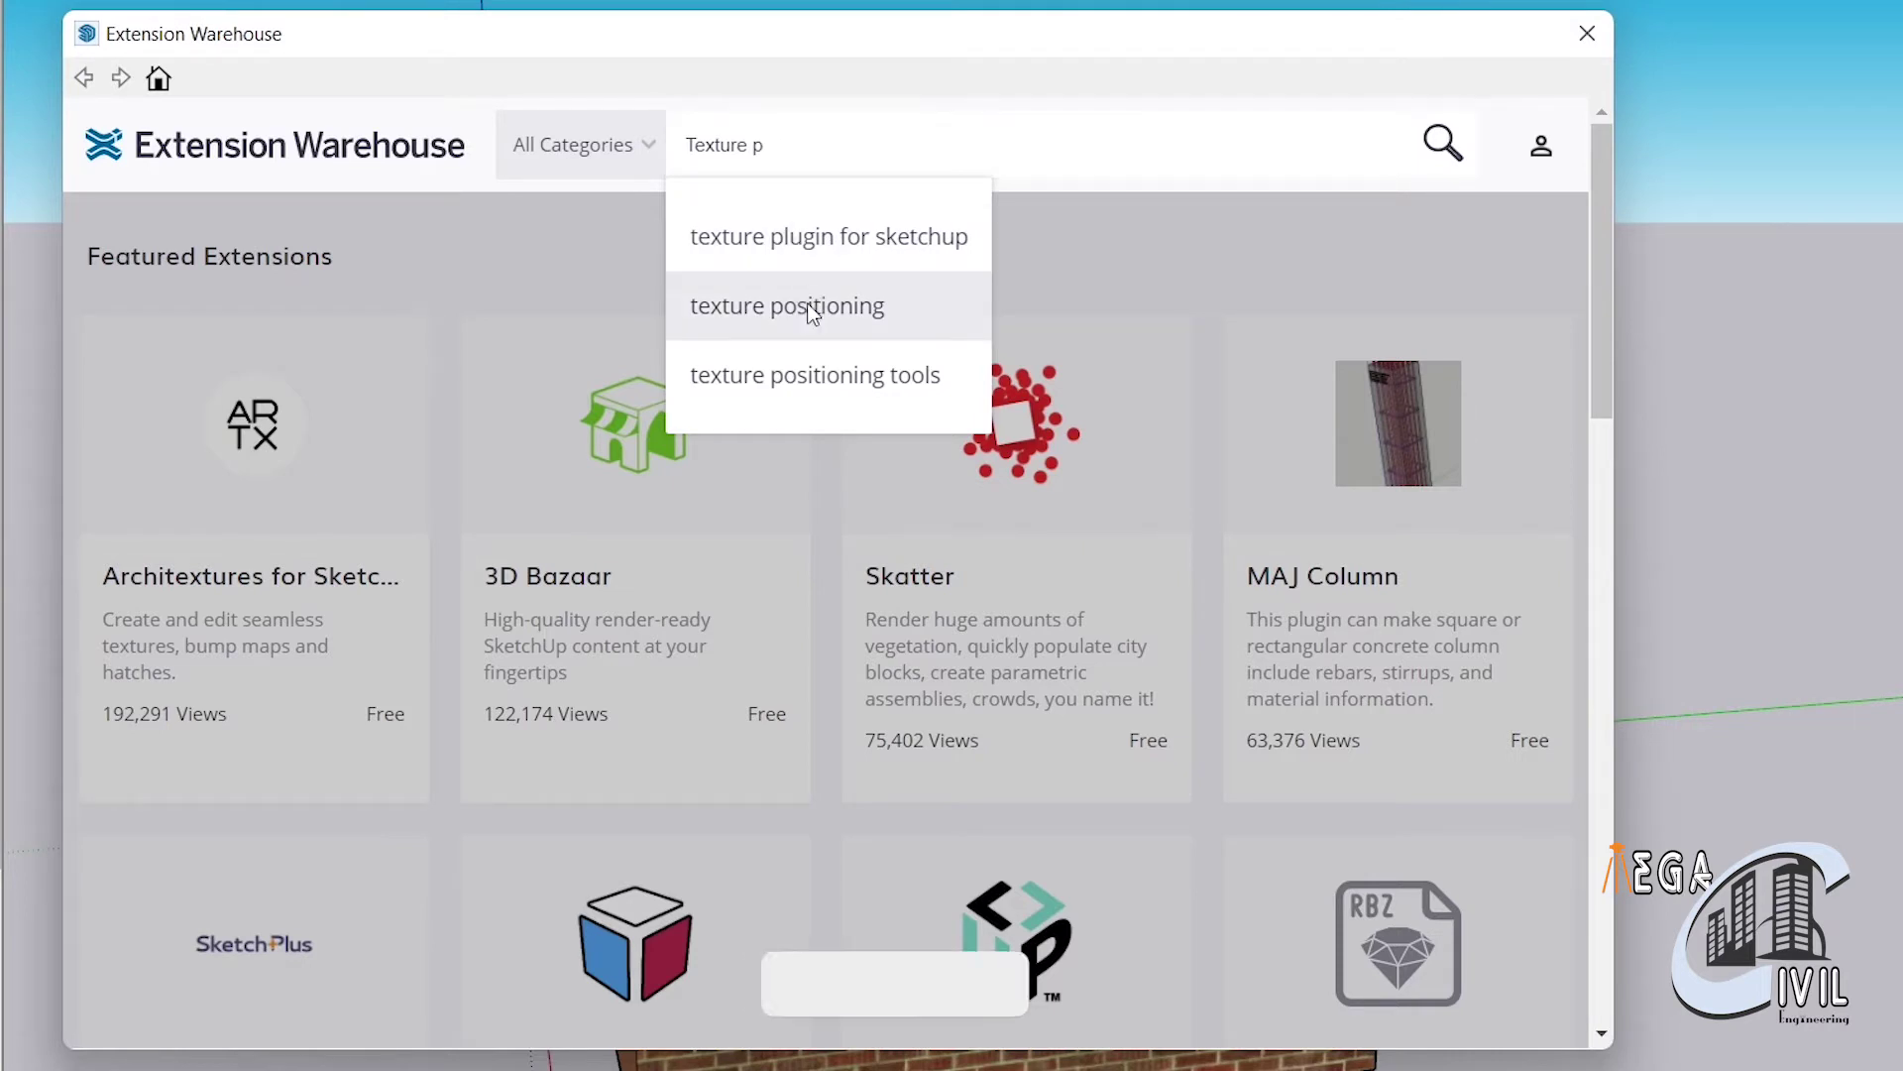
pyautogui.click(811, 309)
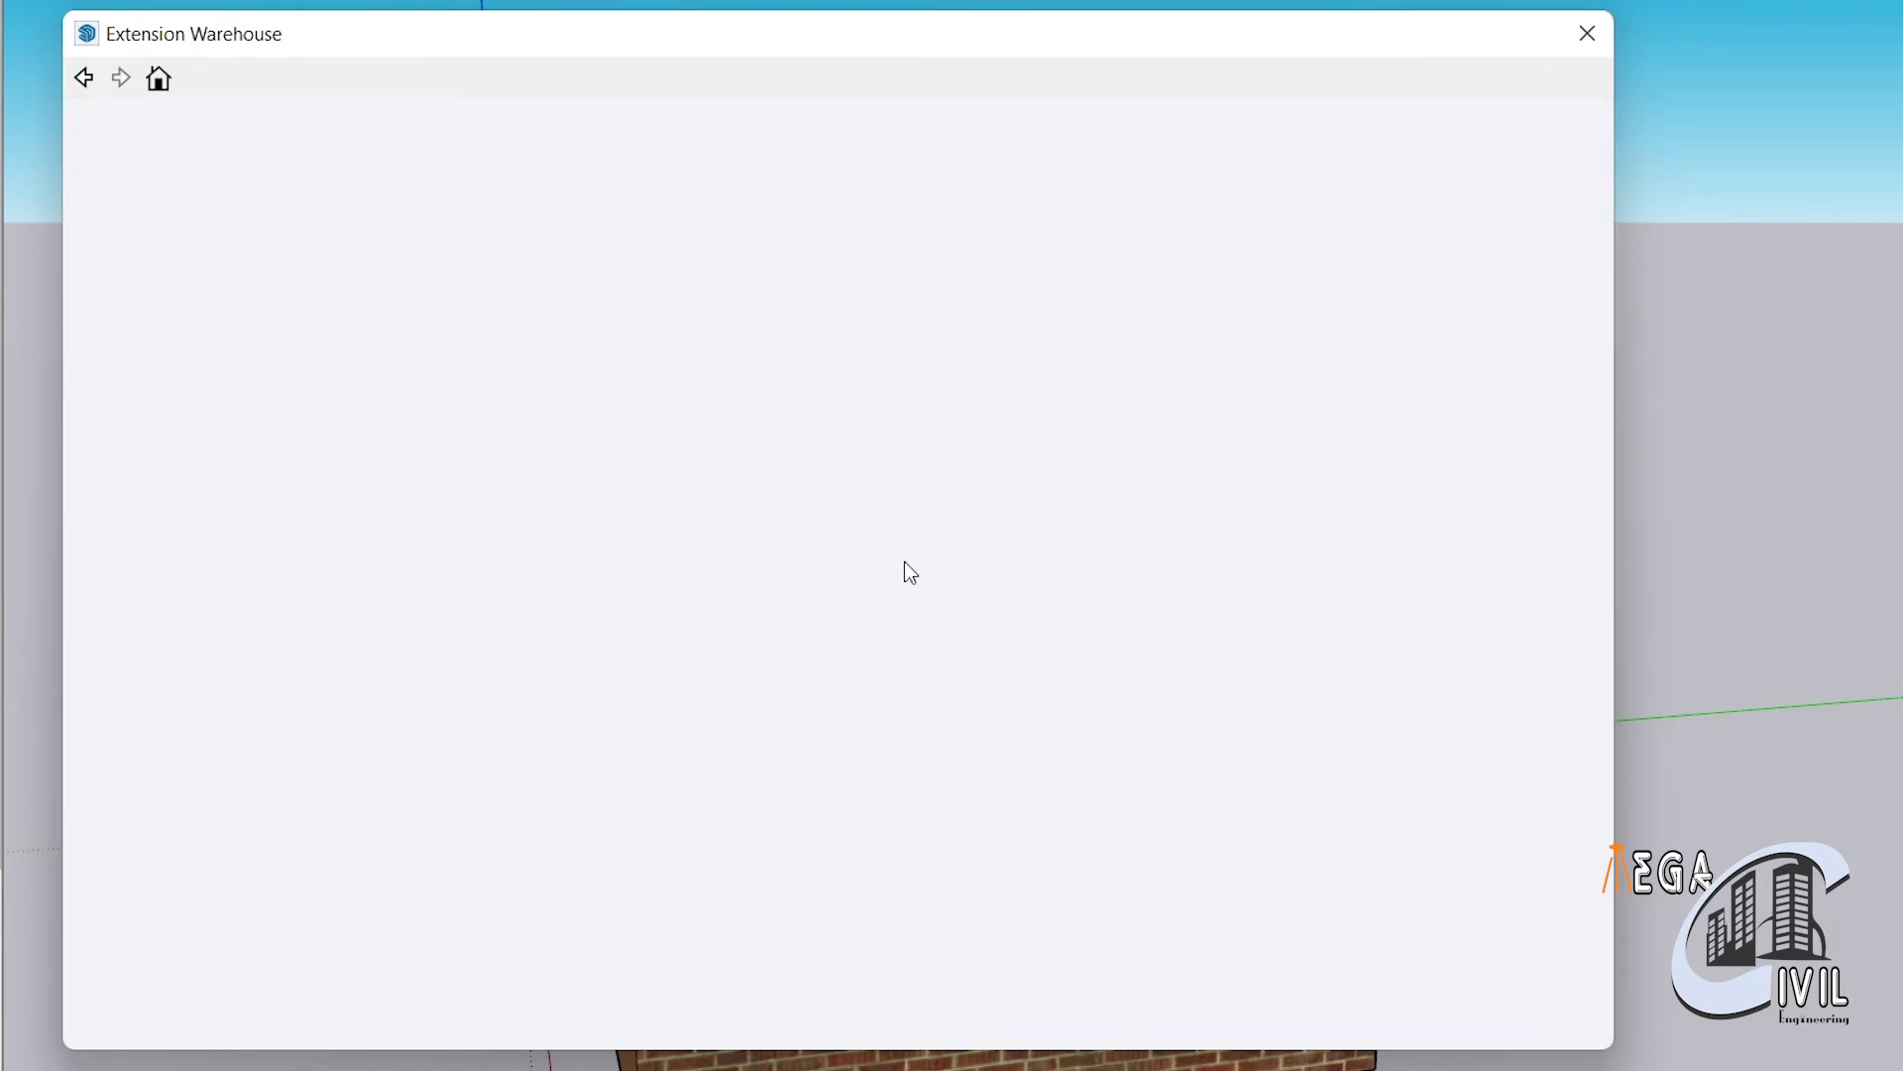
# Install Eneroth Texture Positioning Tools from its warehouse page, confirming the permission and success prompts
pyautogui.scroll(-3, 924, 540)
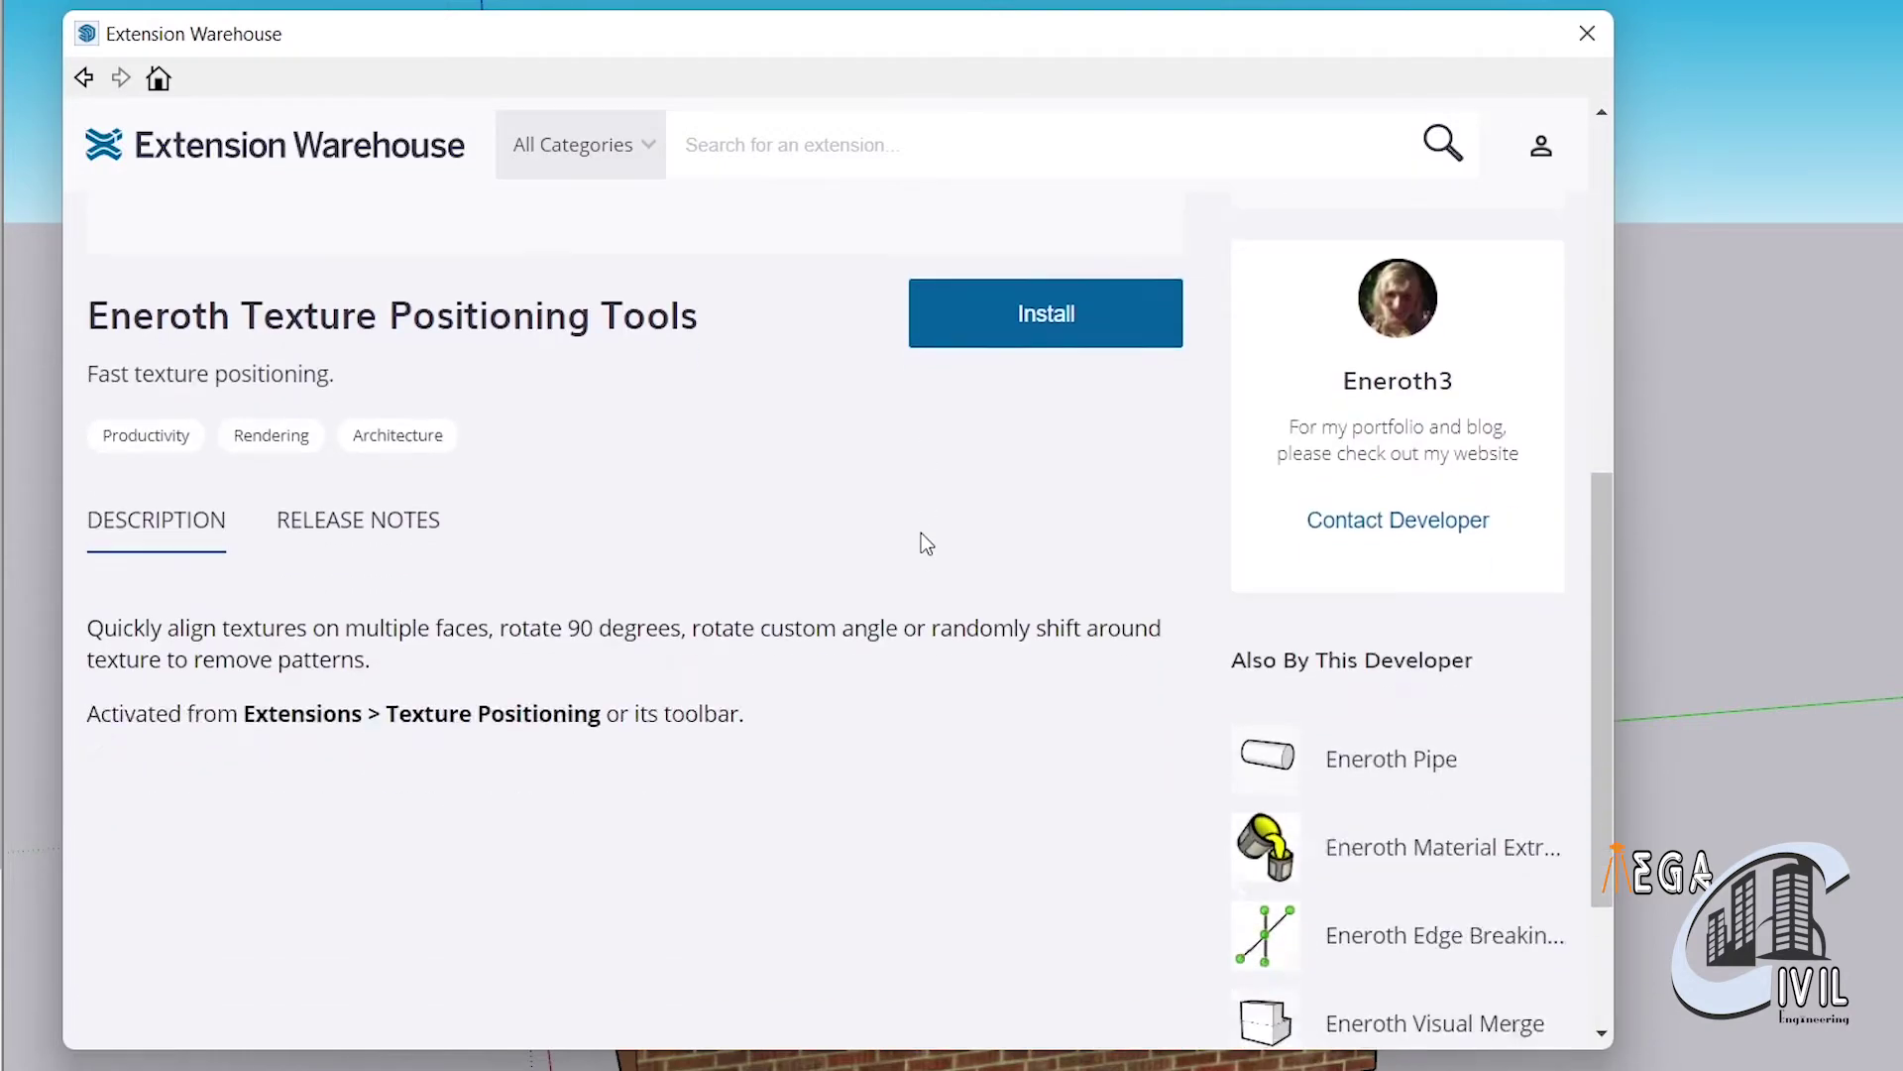
pyautogui.scroll(-1, 991, 575)
pyautogui.scroll(3, 1004, 617)
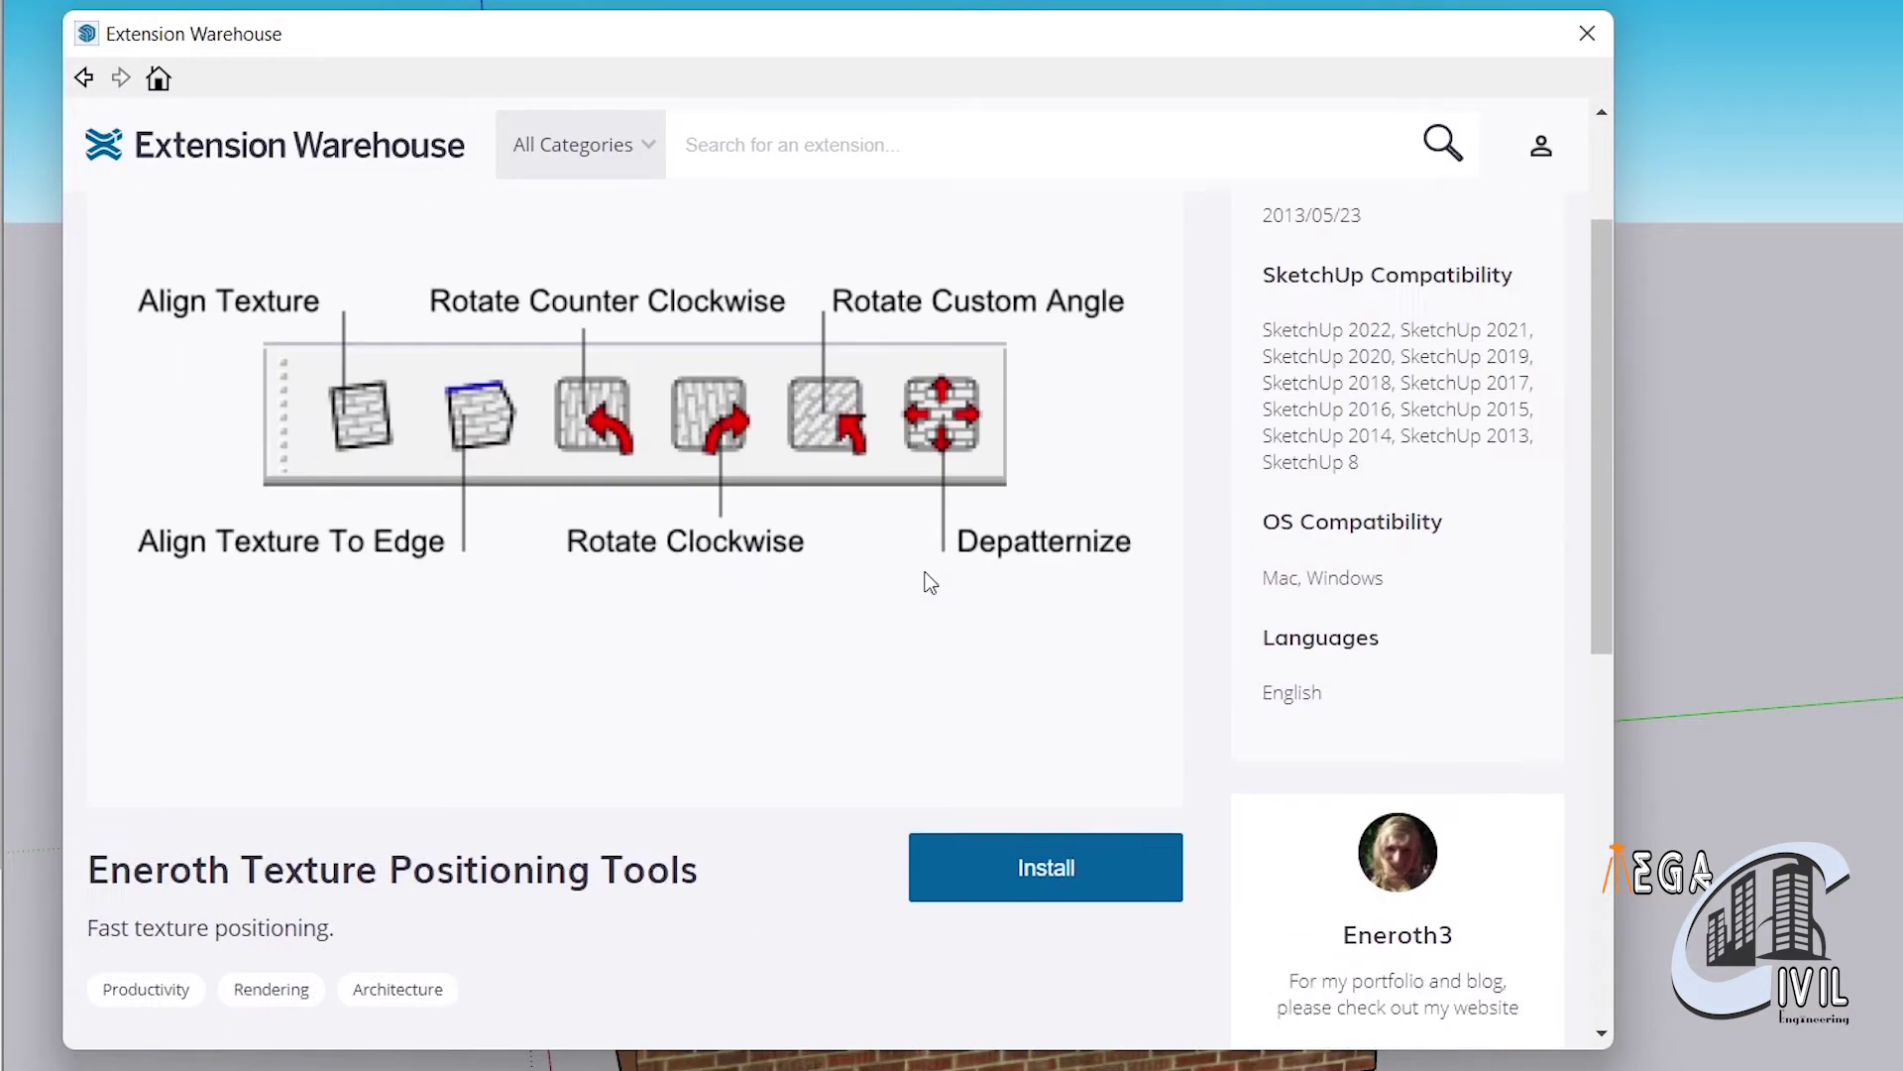
pyautogui.scroll(2, 922, 578)
pyautogui.scroll(-3, 480, 569)
pyautogui.scroll(2, 436, 456)
pyautogui.scroll(1, 510, 458)
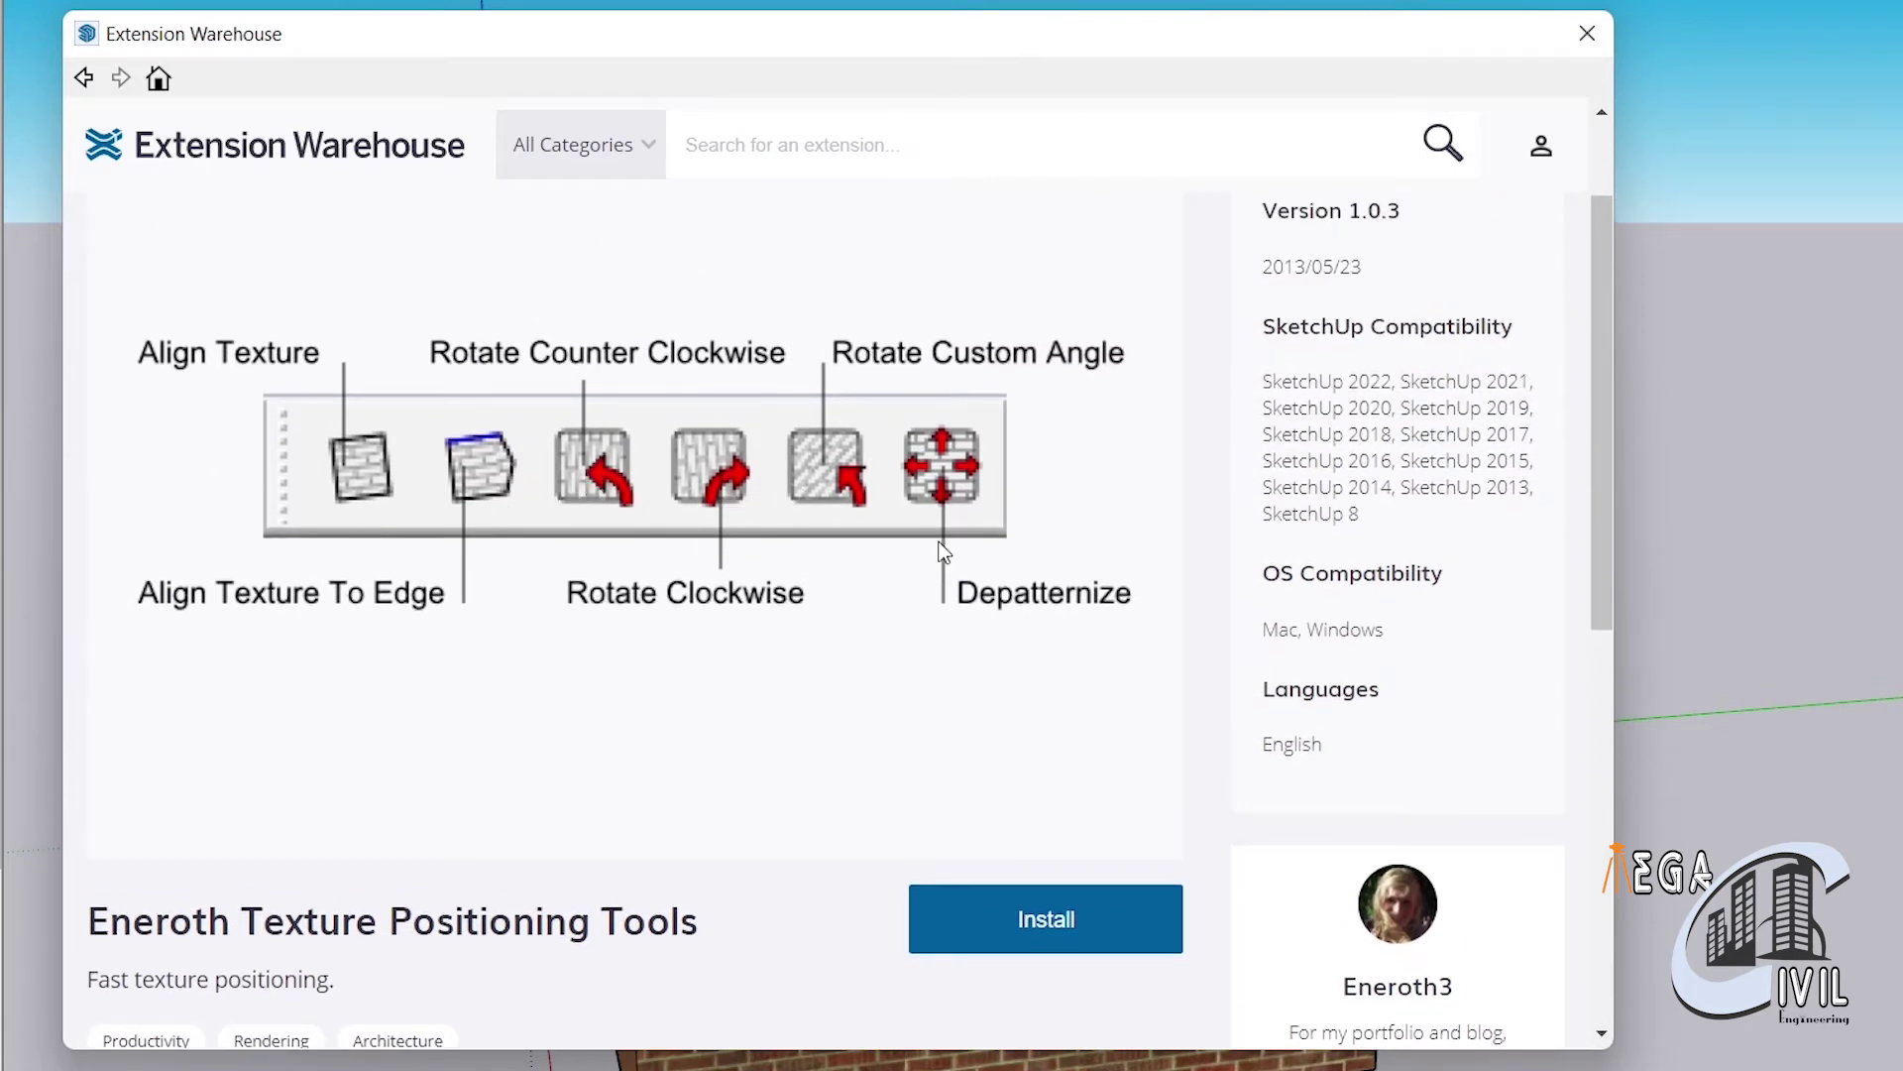
pyautogui.scroll(-3, 936, 539)
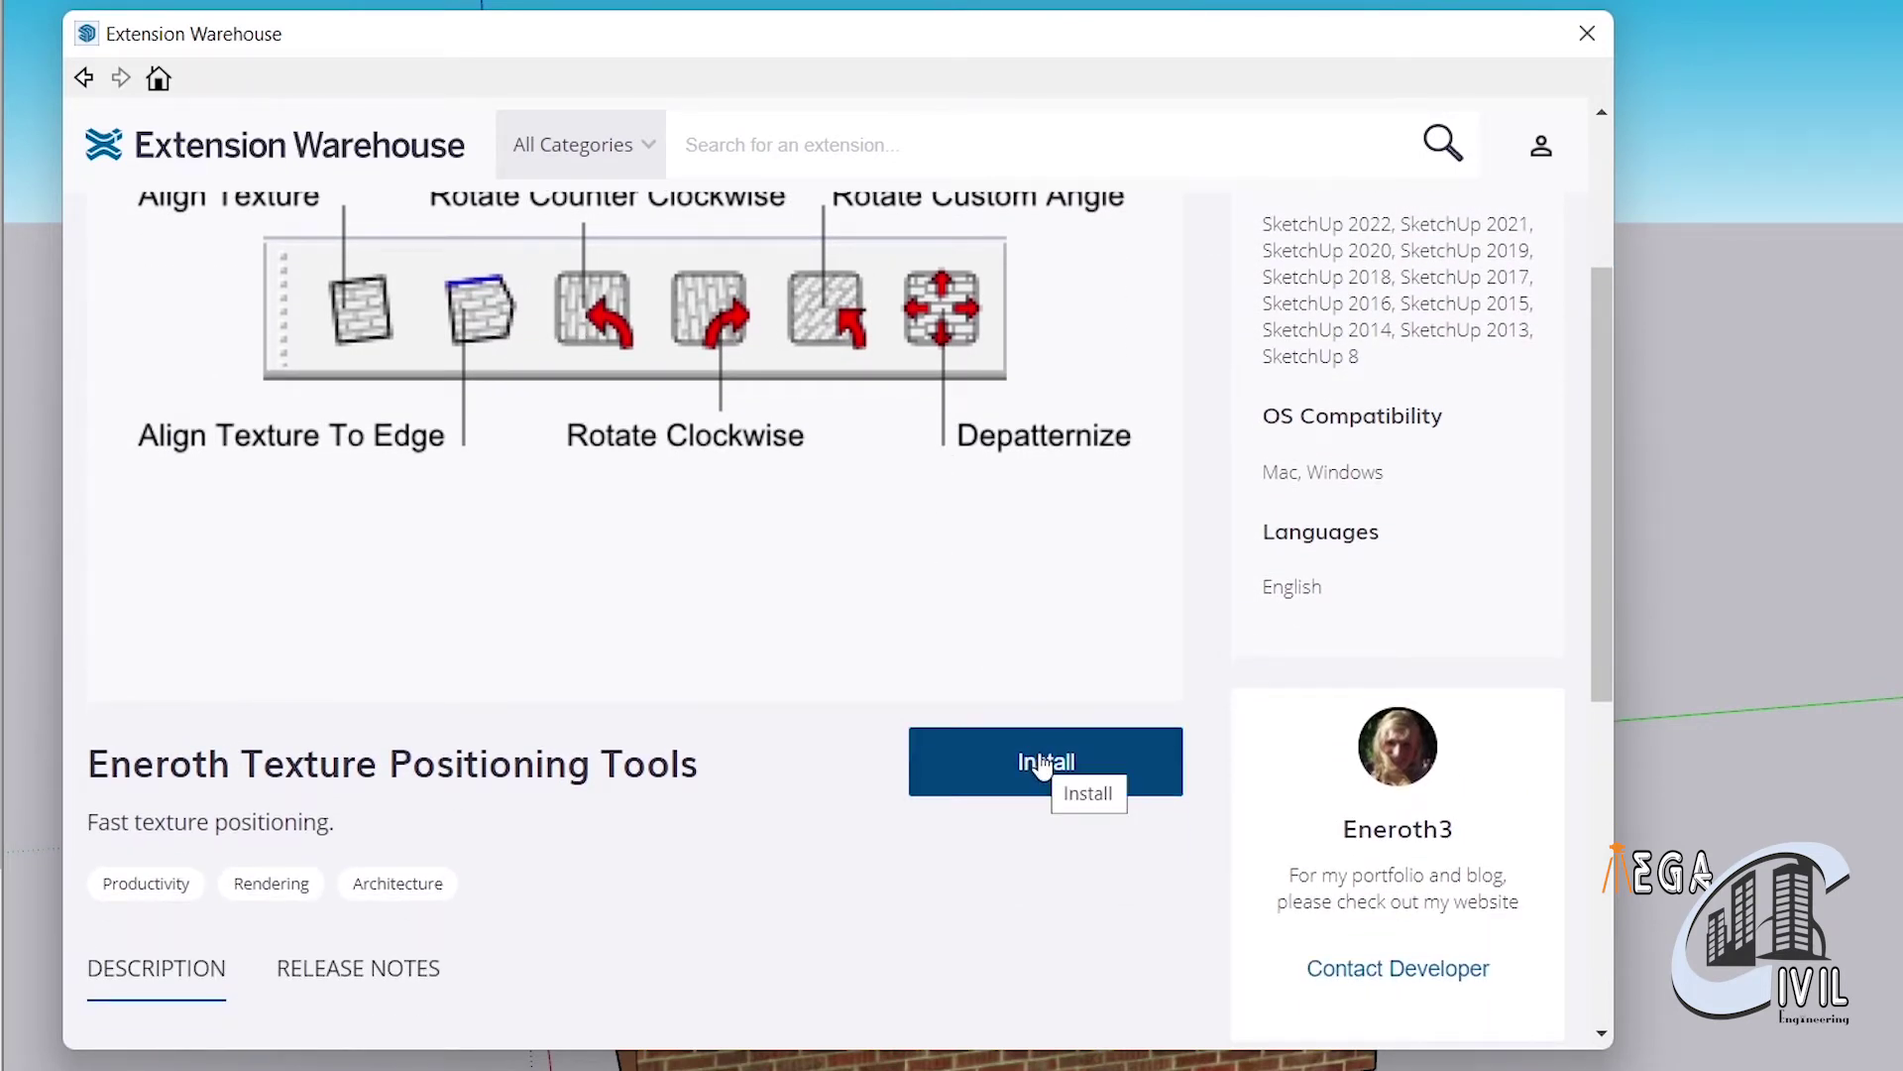
pyautogui.click(1041, 765)
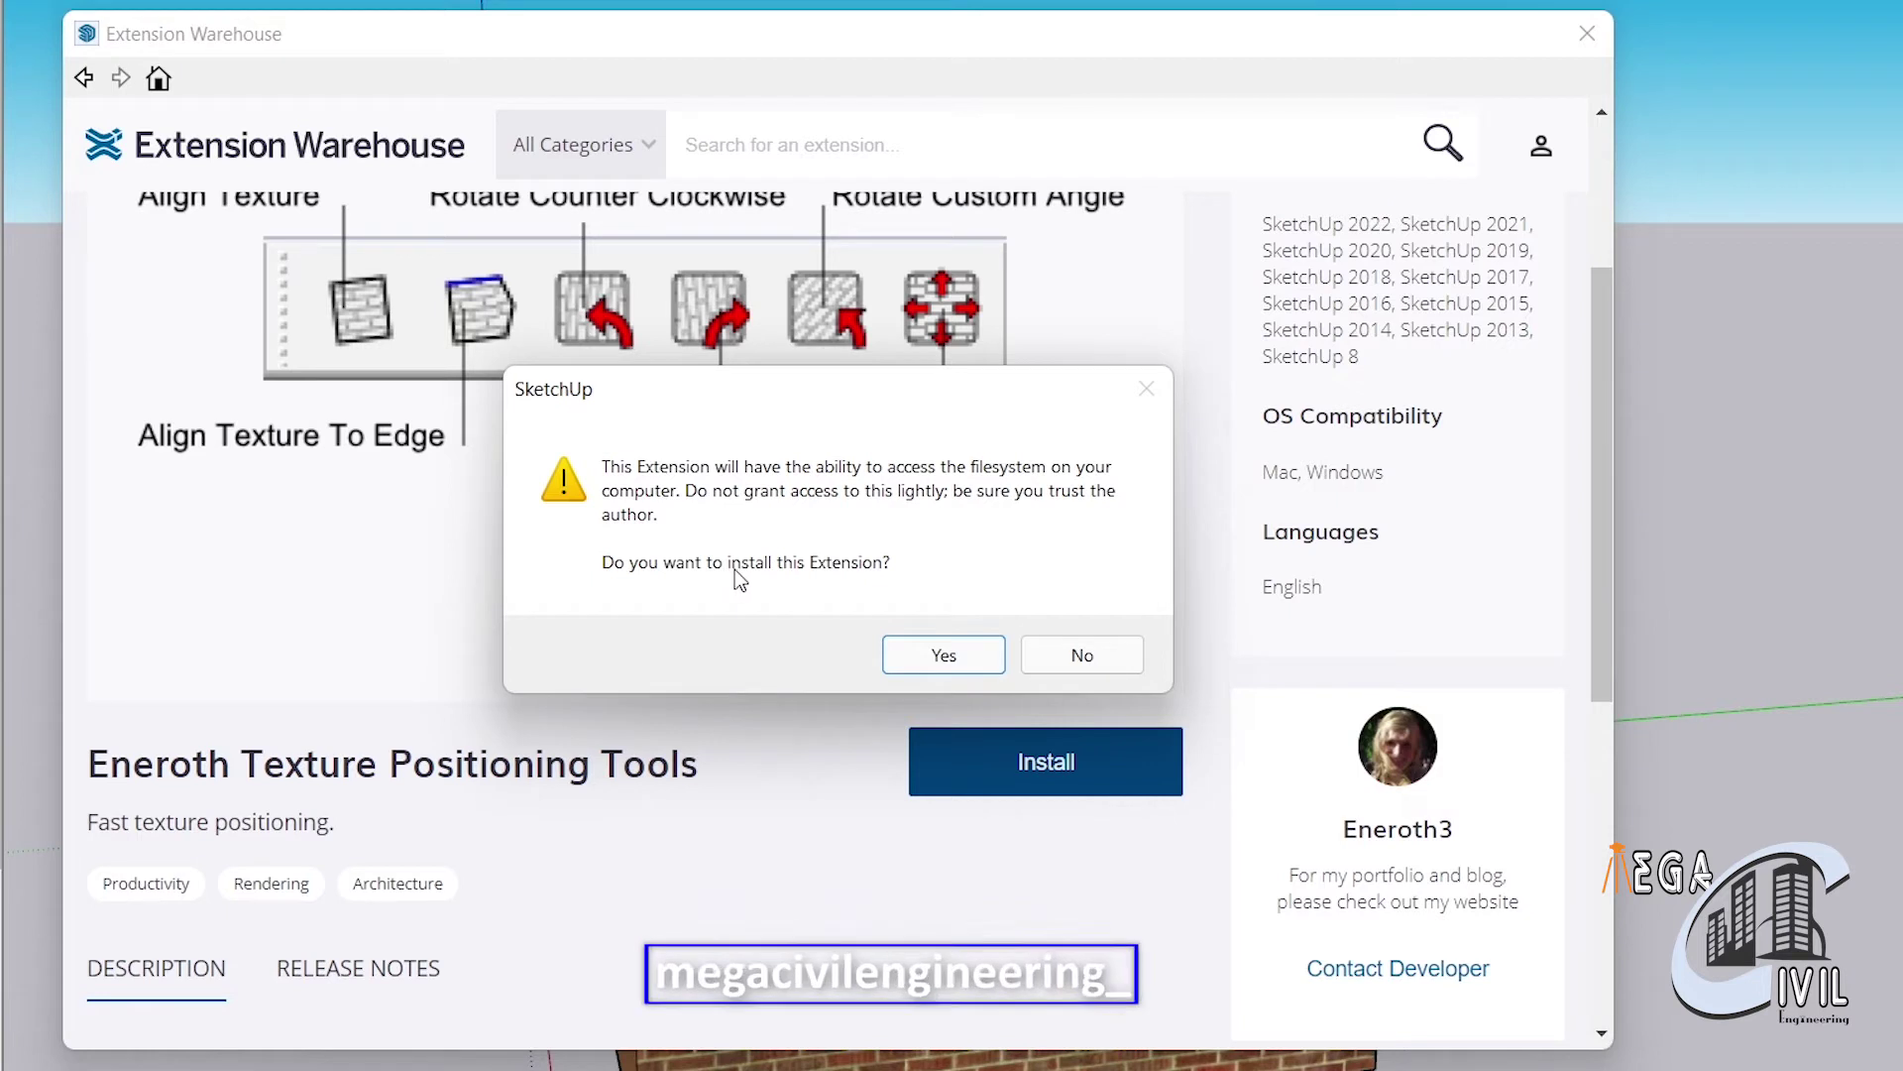
pyautogui.click(937, 656)
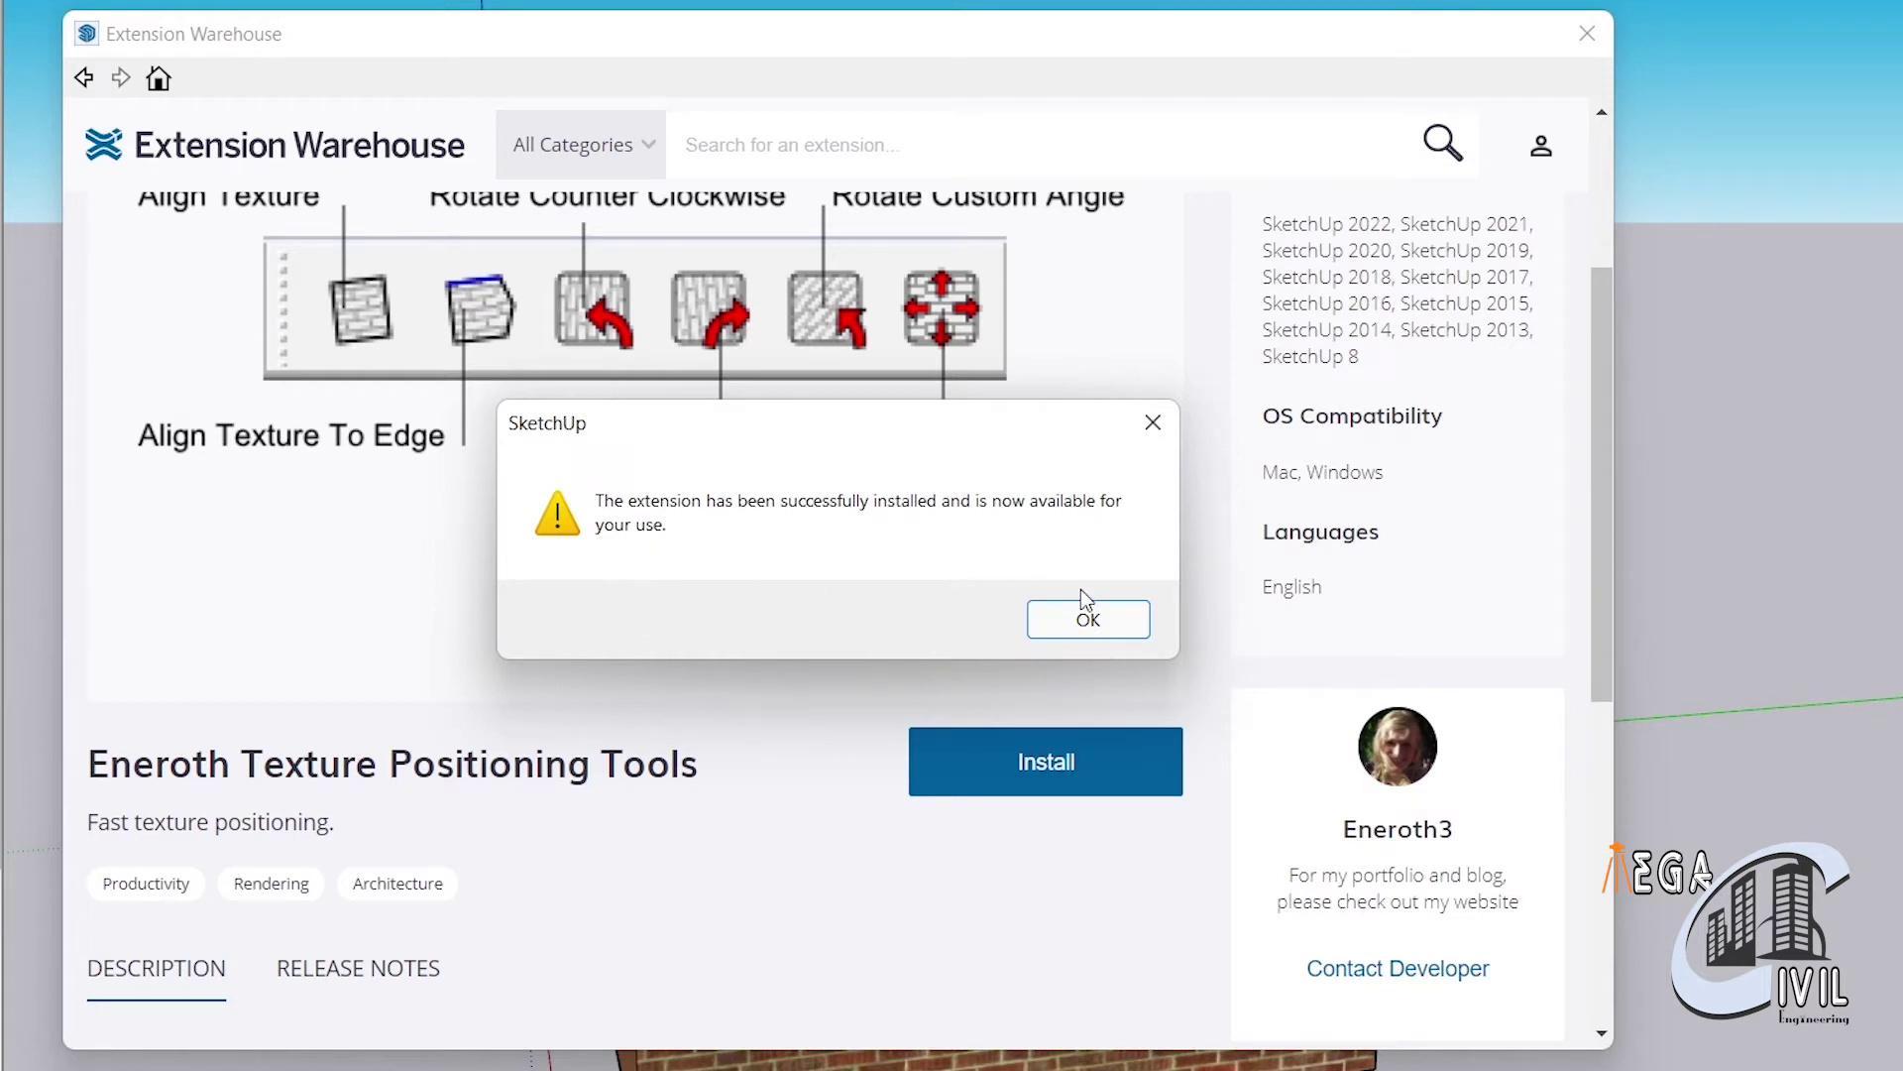
pyautogui.click(1086, 614)
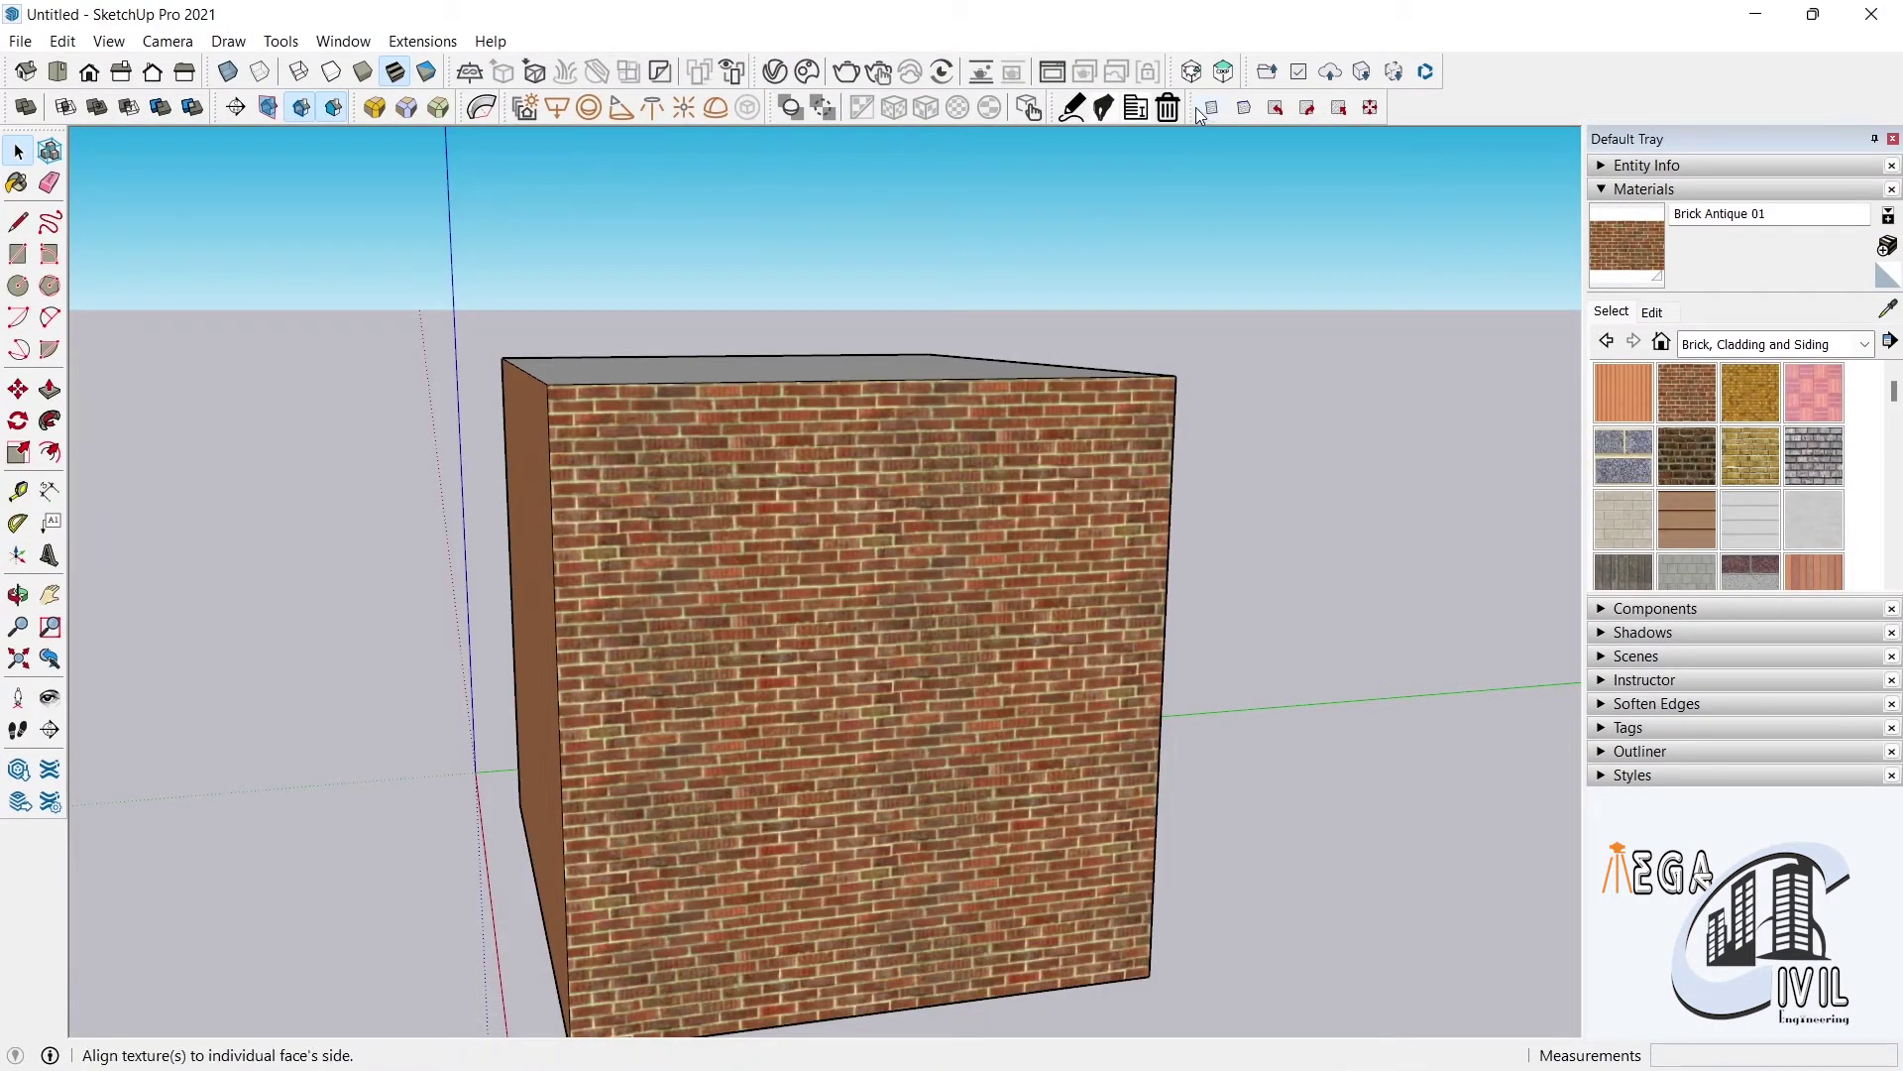
# Float the Eneroth toolbar, align the brick texture to the front face, and orbit to a 3/4 view
pyautogui.moveTo(1199, 107)
pyautogui.mouseDown()
pyautogui.moveTo(1185, 141)
pyautogui.moveTo(1194, 111)
pyautogui.mouseUp()
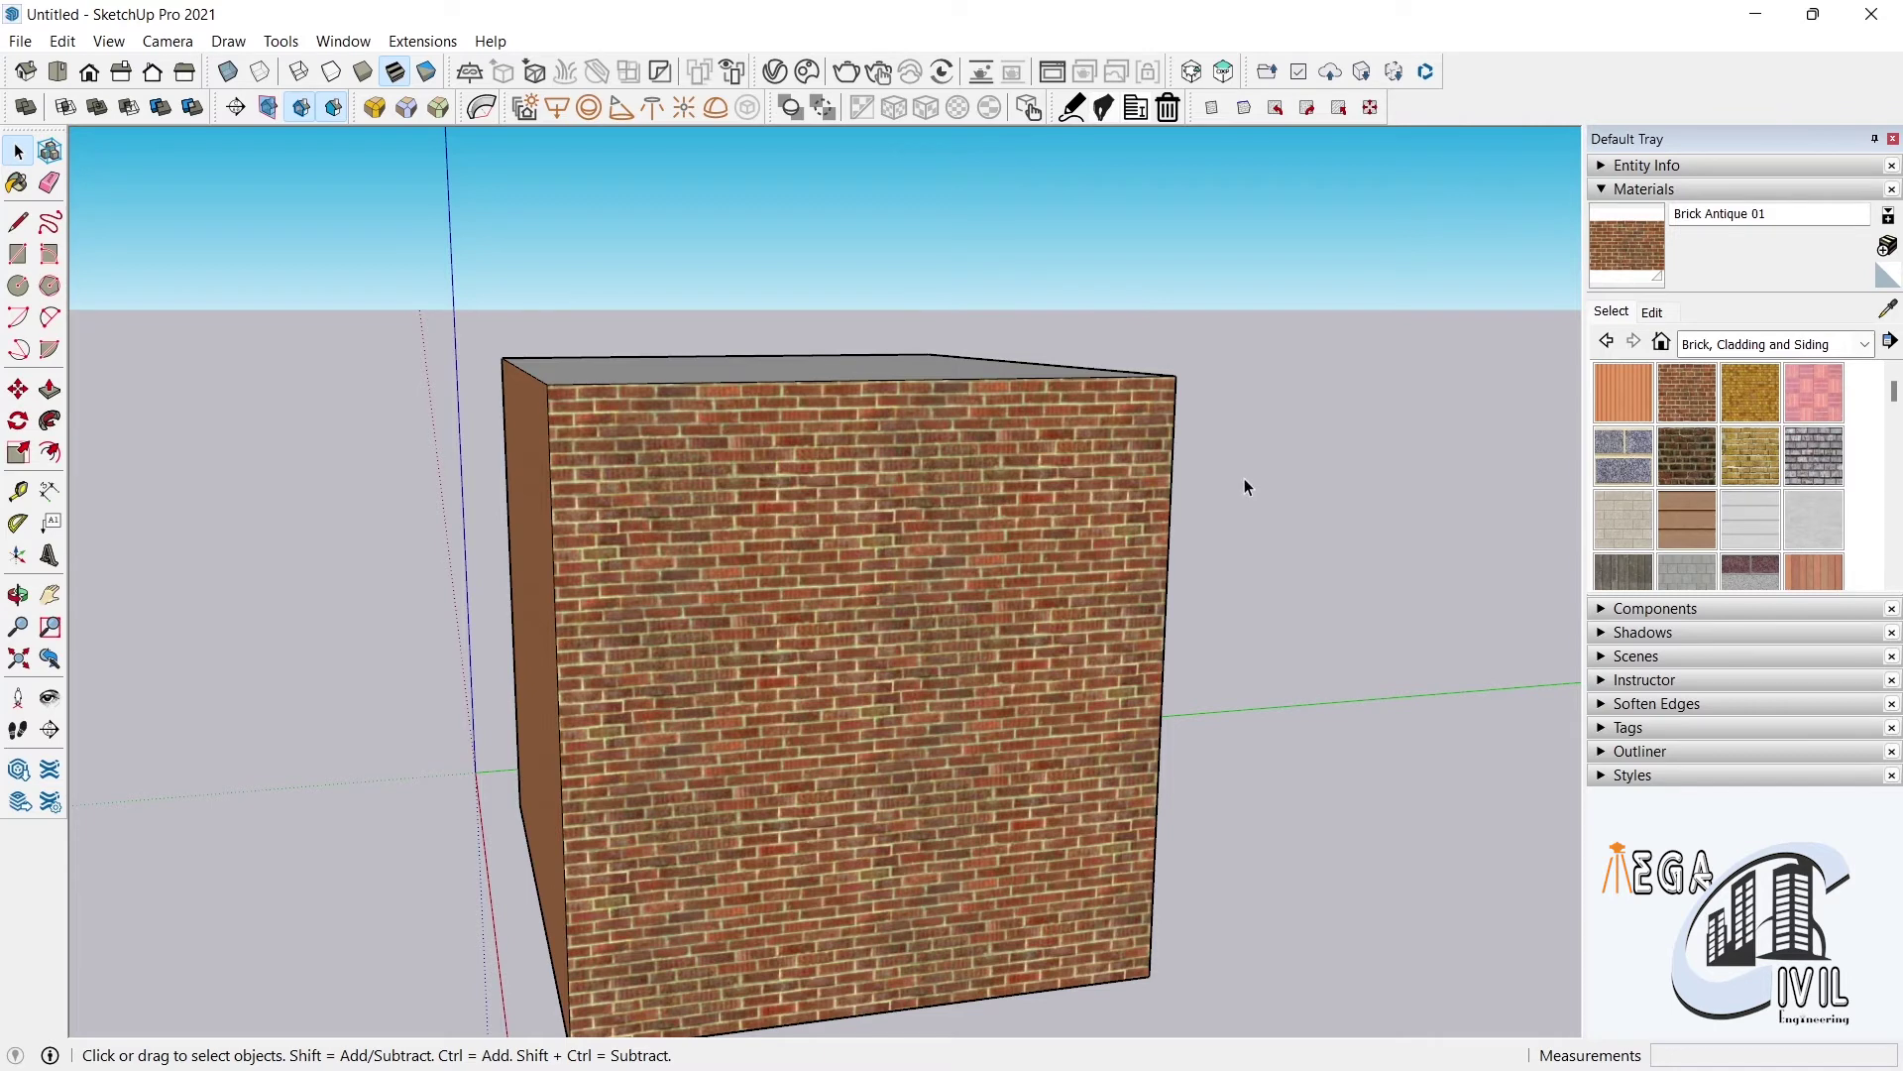
pyautogui.moveTo(743, 560); pyautogui.dragTo(862, 480, button='middle')
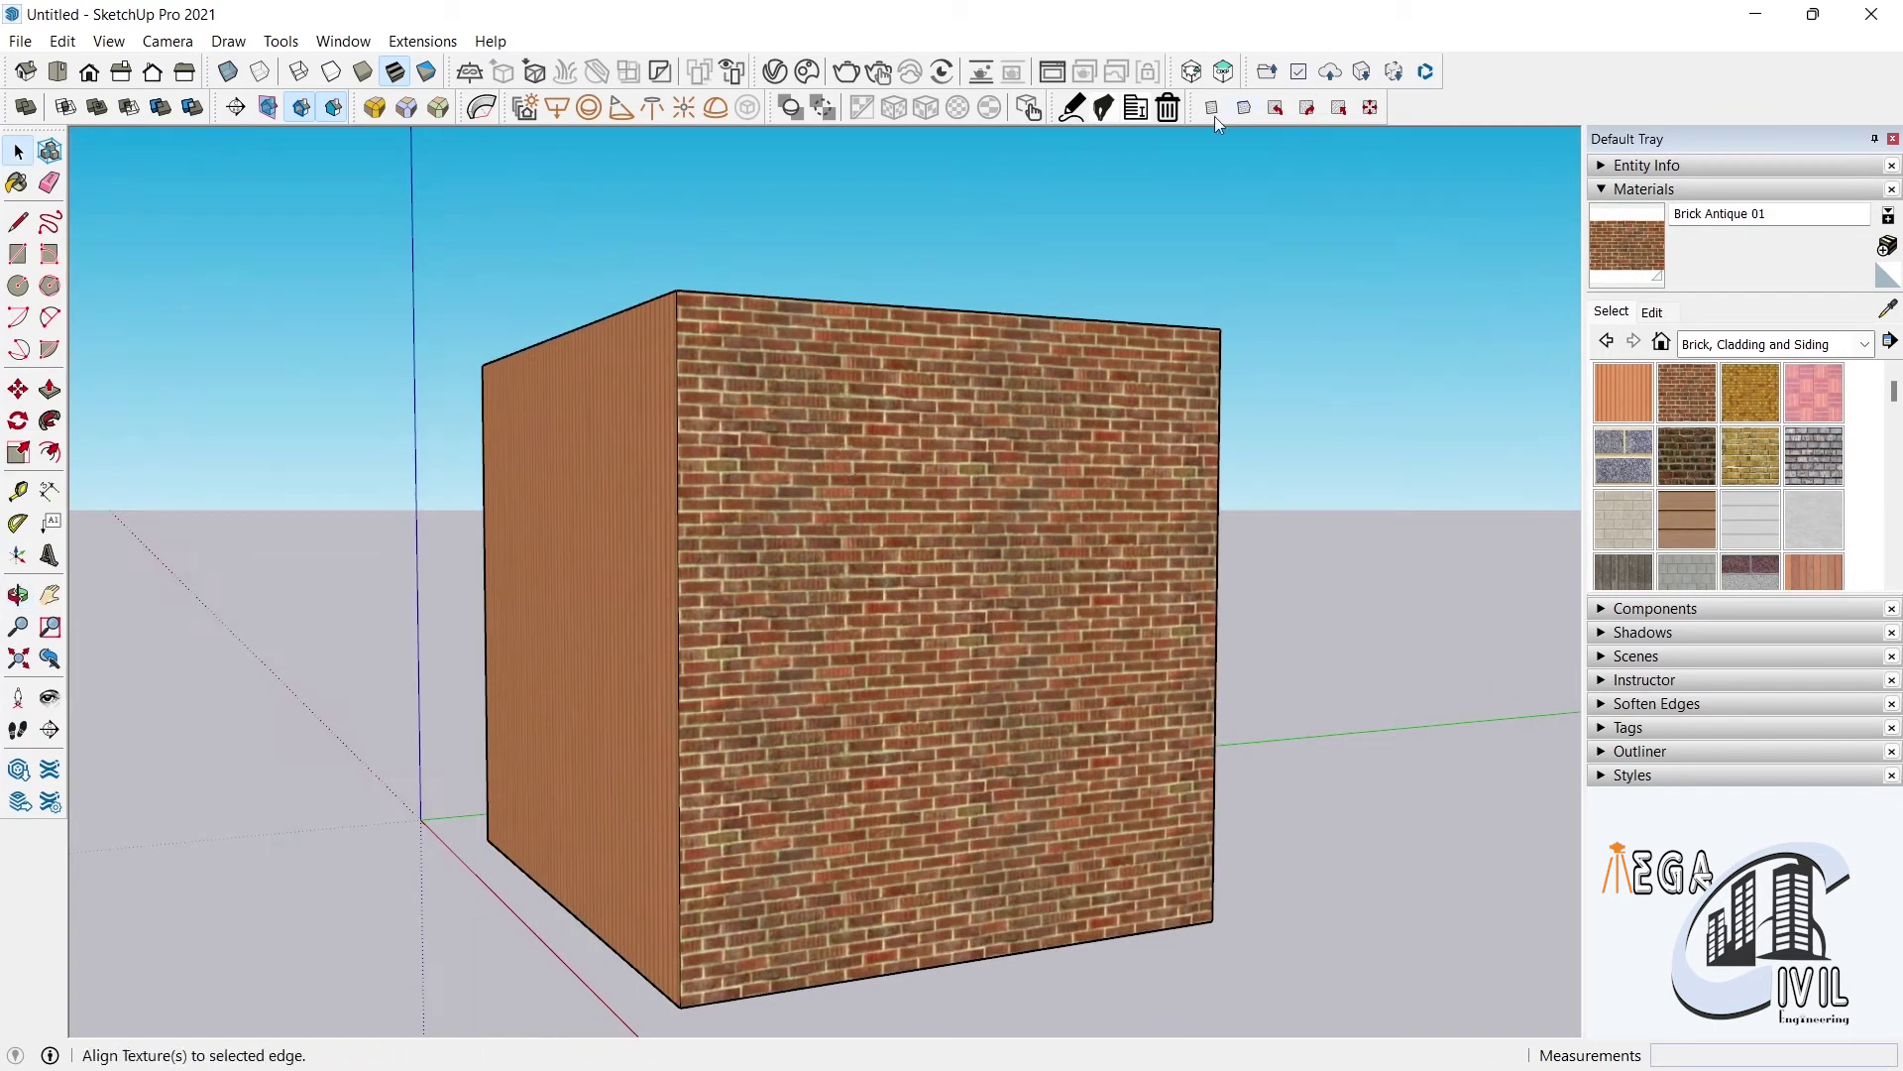
pyautogui.moveTo(1299, 433); pyautogui.dragTo(1264, 486, button='middle')
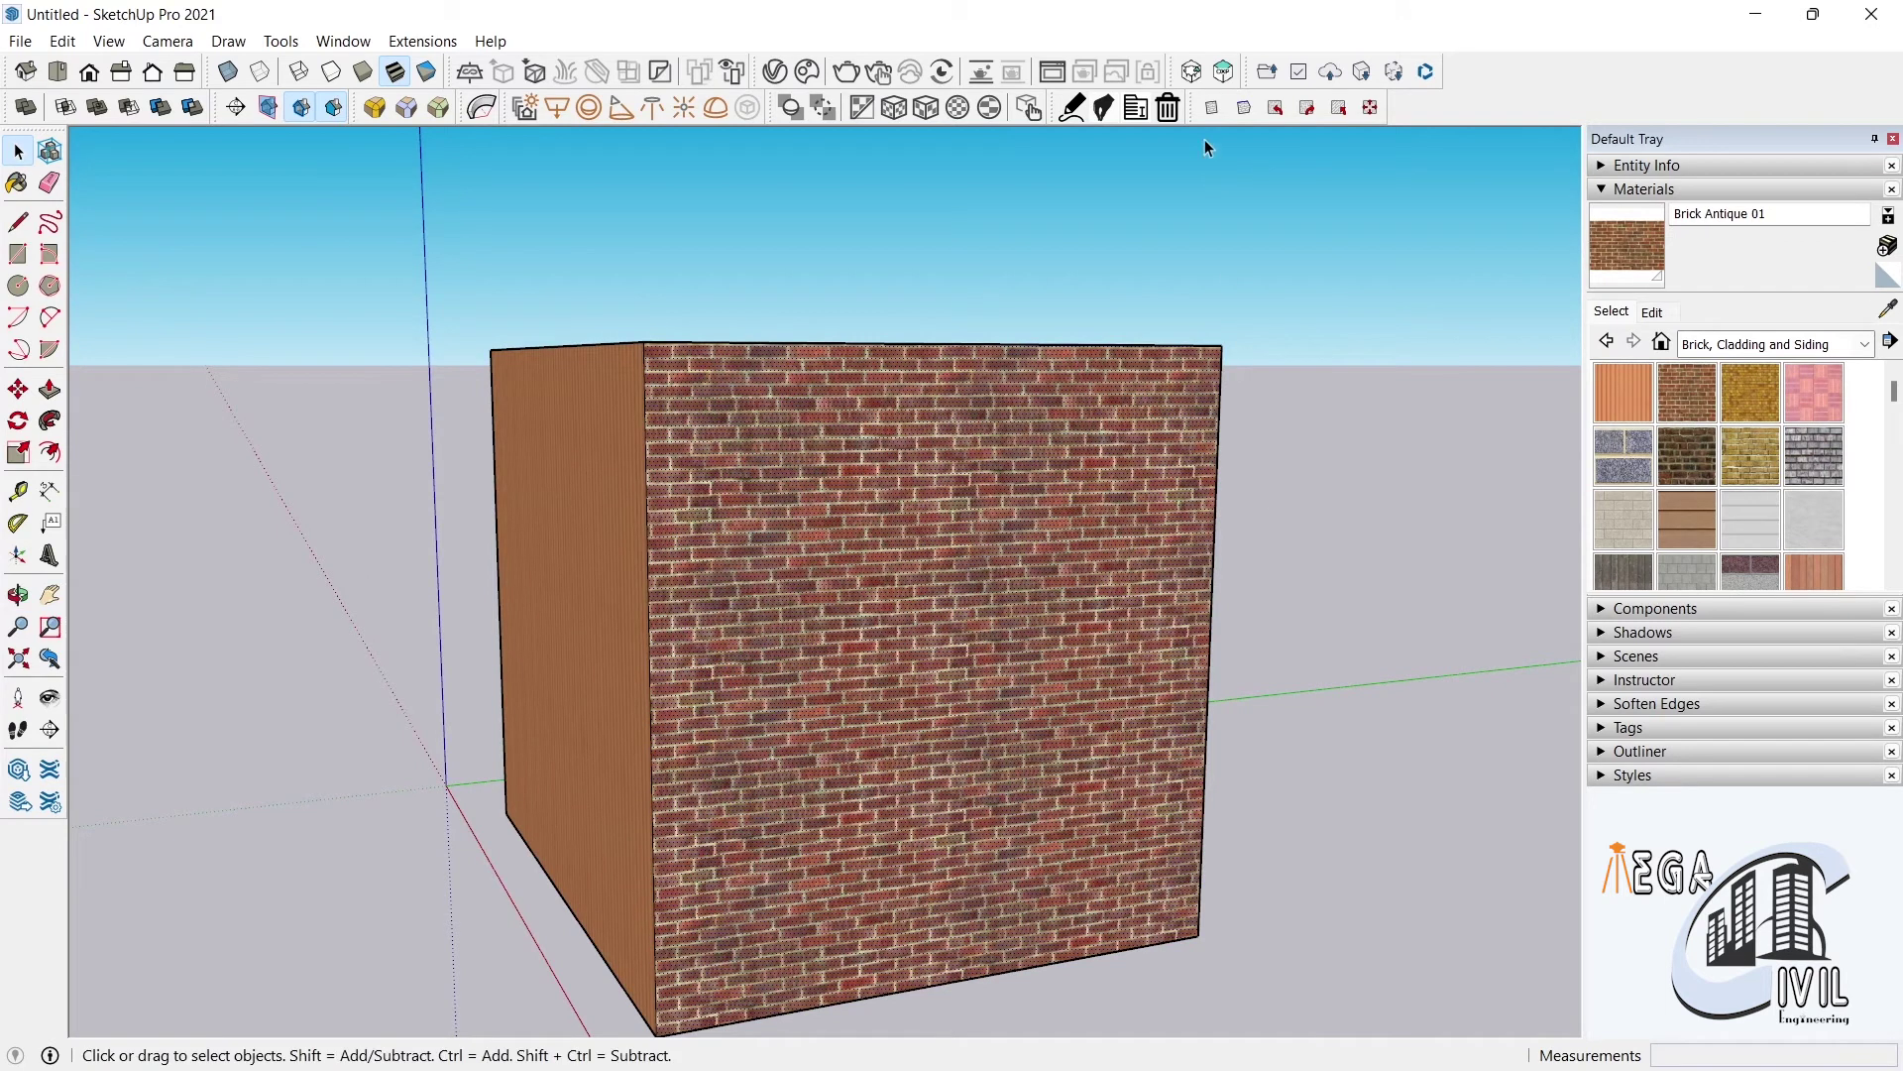
pyautogui.click(1210, 99)
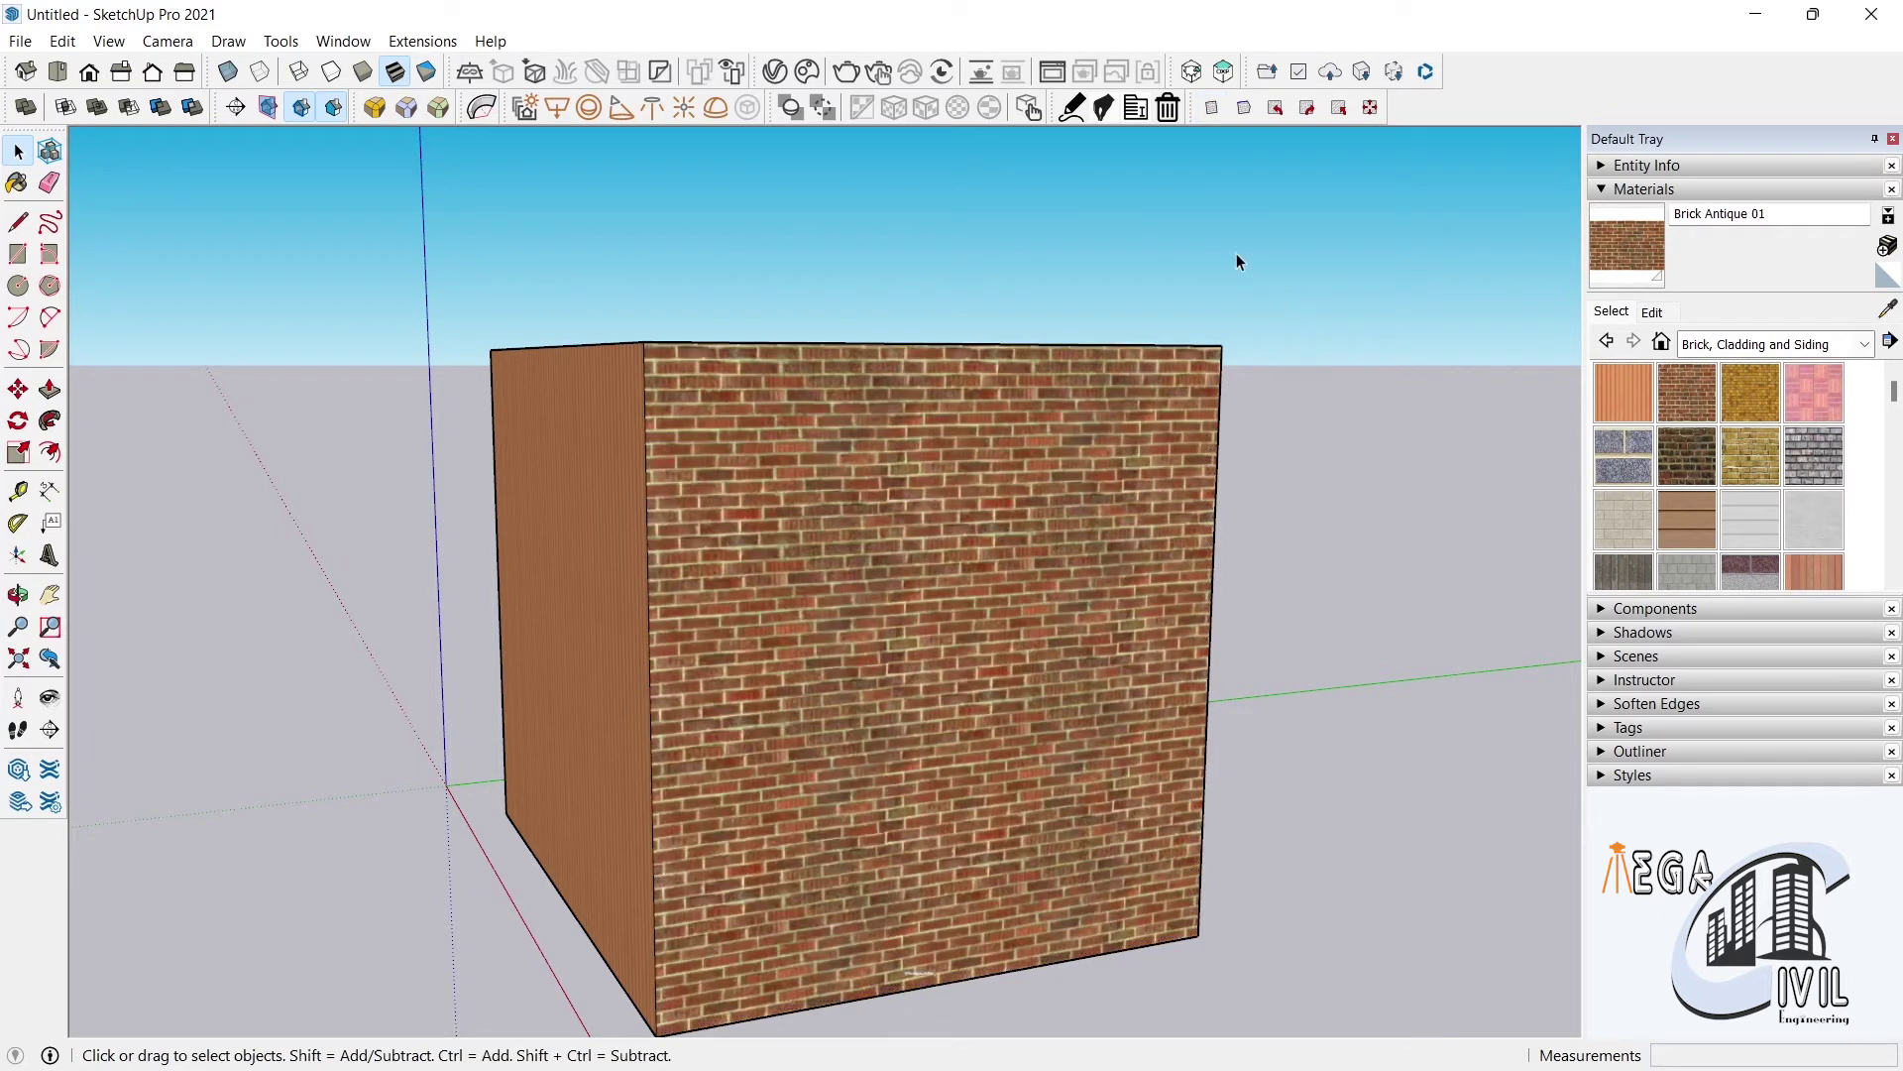
pyautogui.moveTo(1194, 227); pyautogui.dragTo(1068, 373, button='middle')
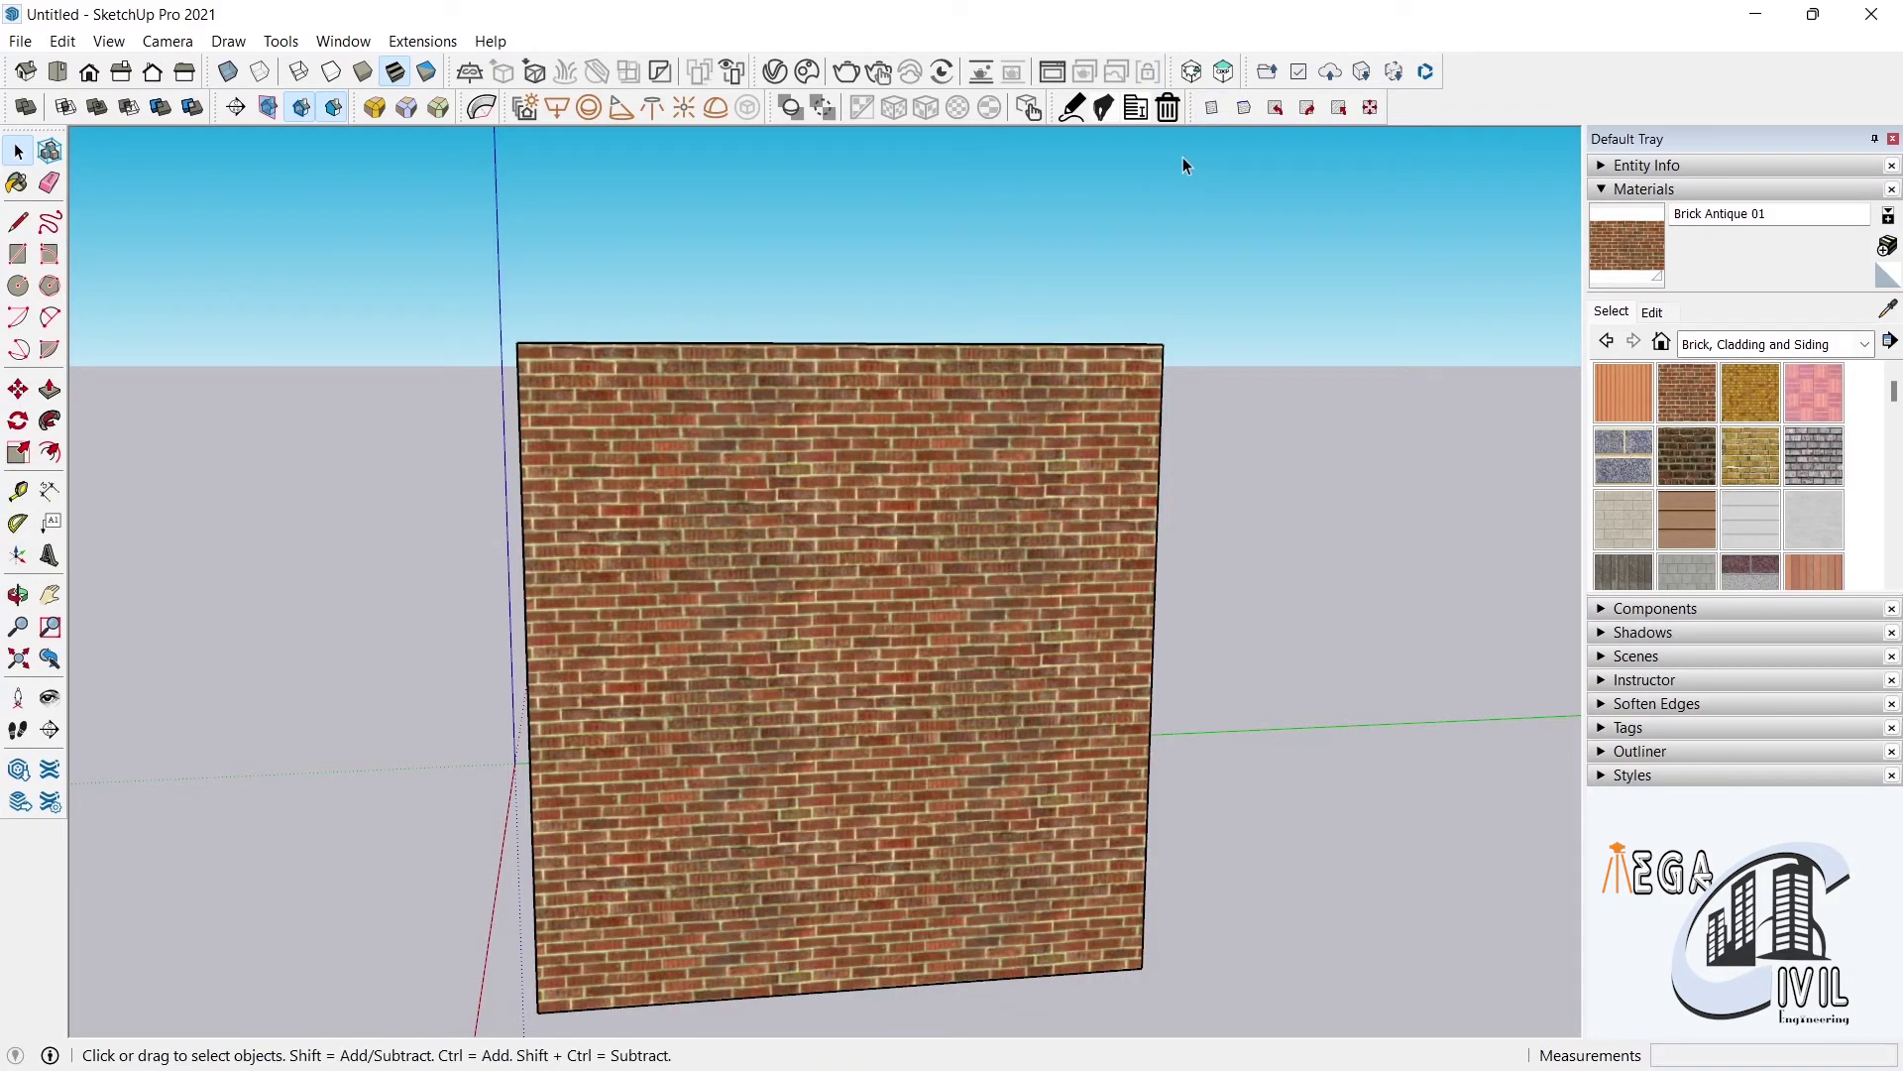
pyautogui.moveTo(991, 545)
pyautogui.mouseDown(button='middle')
pyautogui.moveTo(1293, 688)
pyautogui.moveTo(1271, 686)
pyautogui.mouseUp(button='middle')
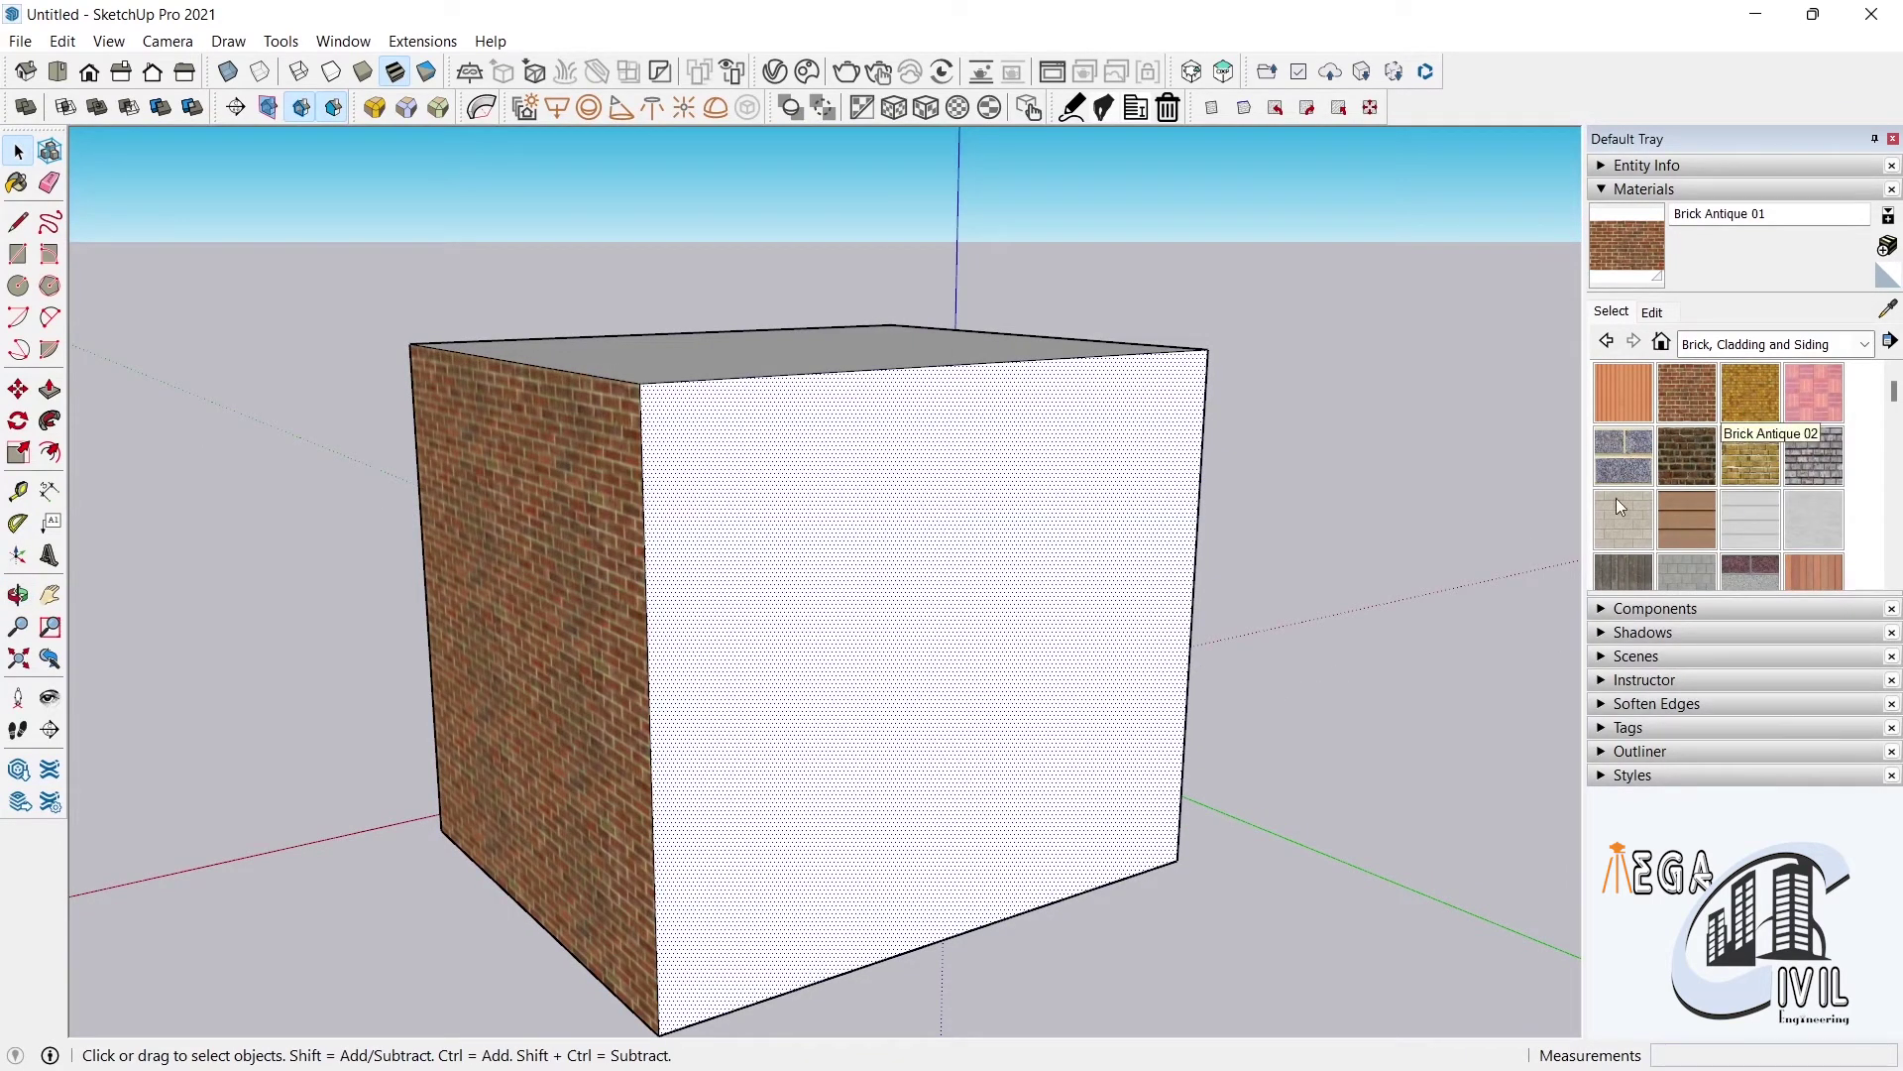
# Paint Brick Antique 02, then rescale the yellow brick texture to a denser pattern with Eneroth
pyautogui.click(1747, 397)
pyautogui.click(872, 563)
pyautogui.click(19, 152)
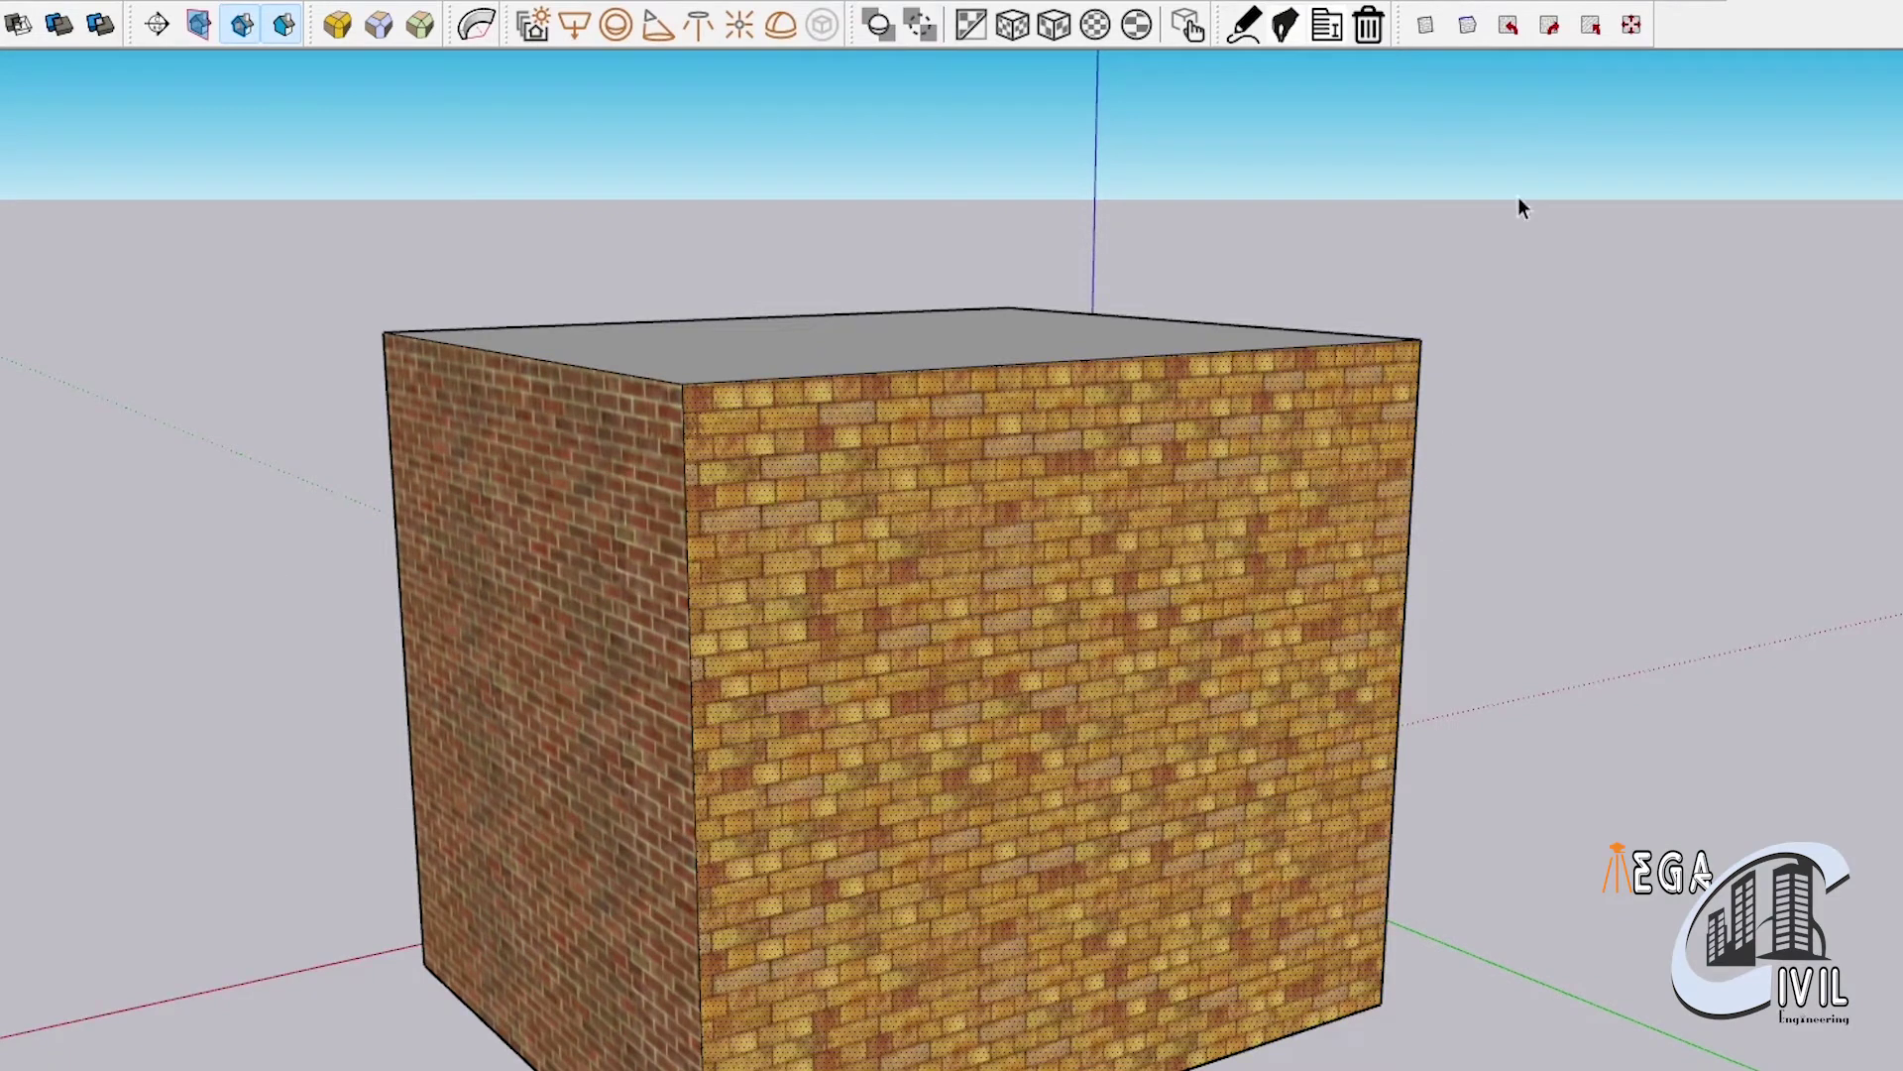
pyautogui.click(1427, 28)
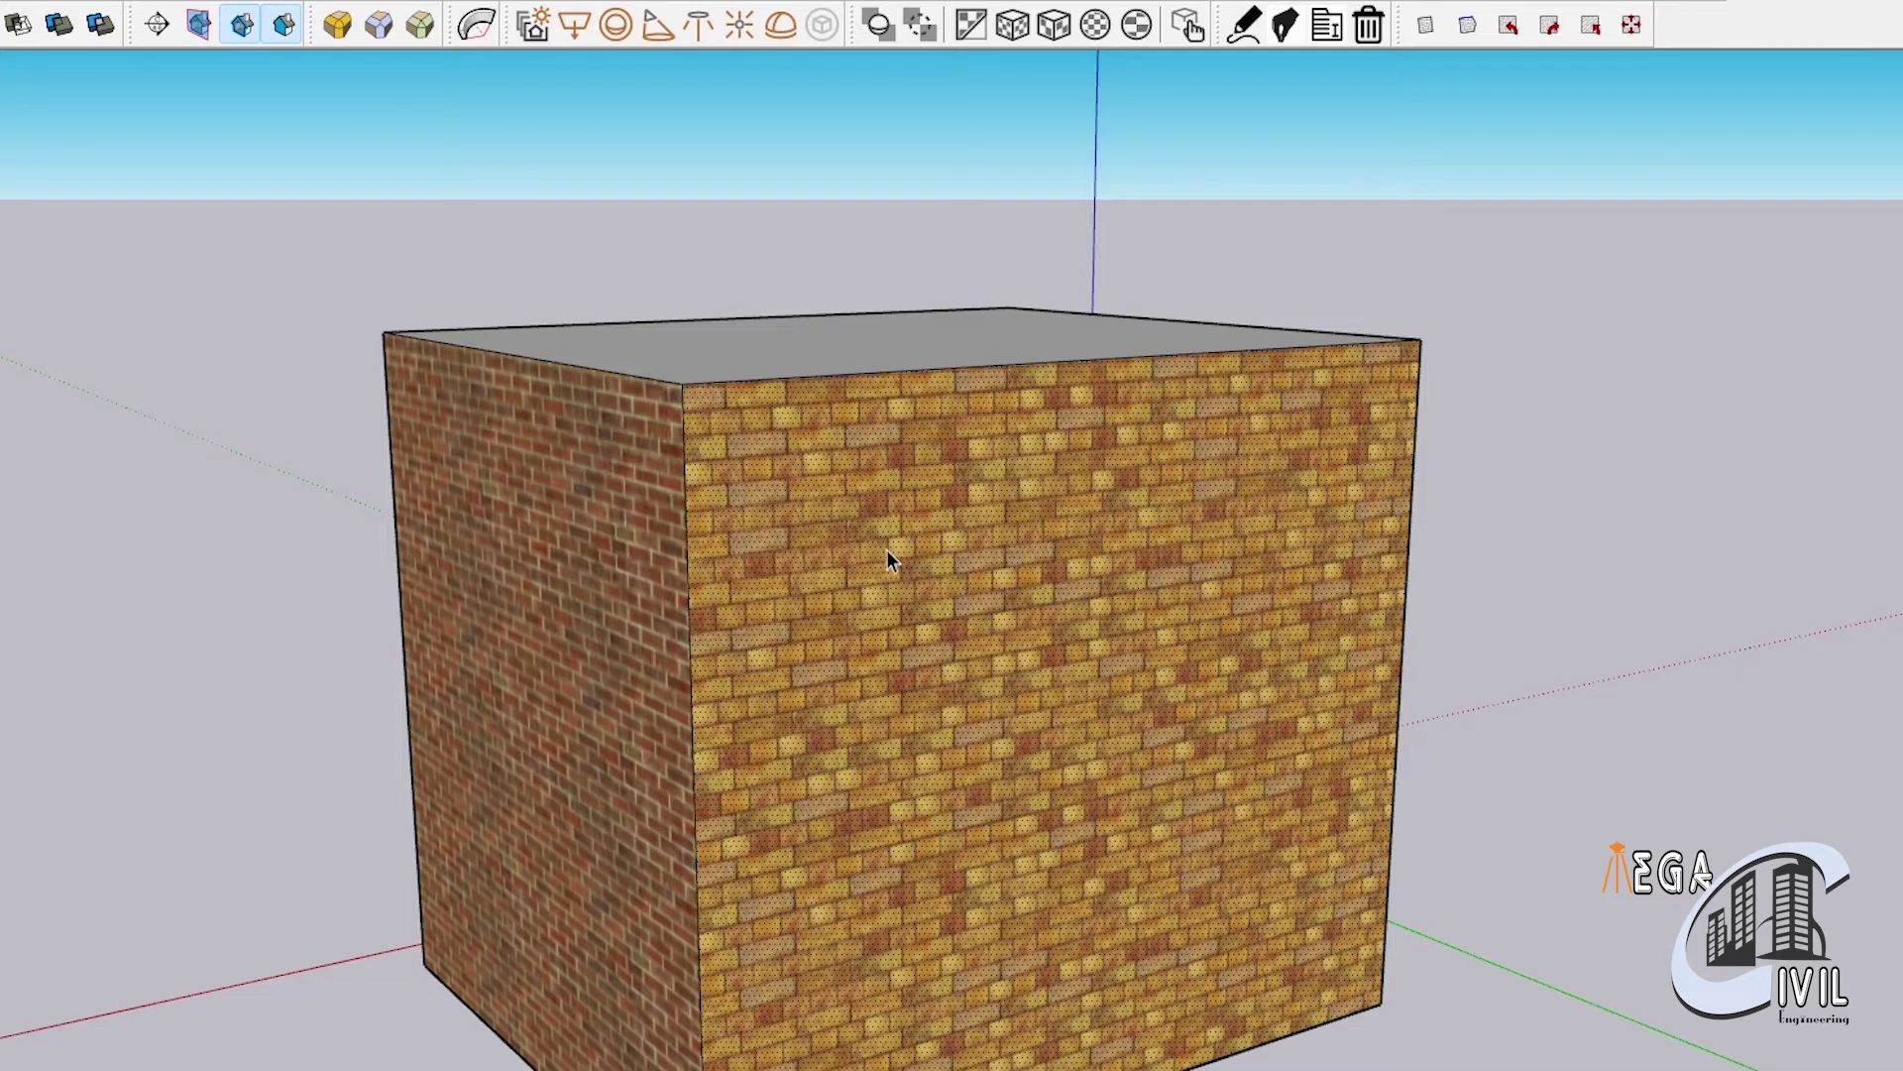
pyautogui.moveTo(1265, 551); pyautogui.dragTo(956, 567, button='middle')
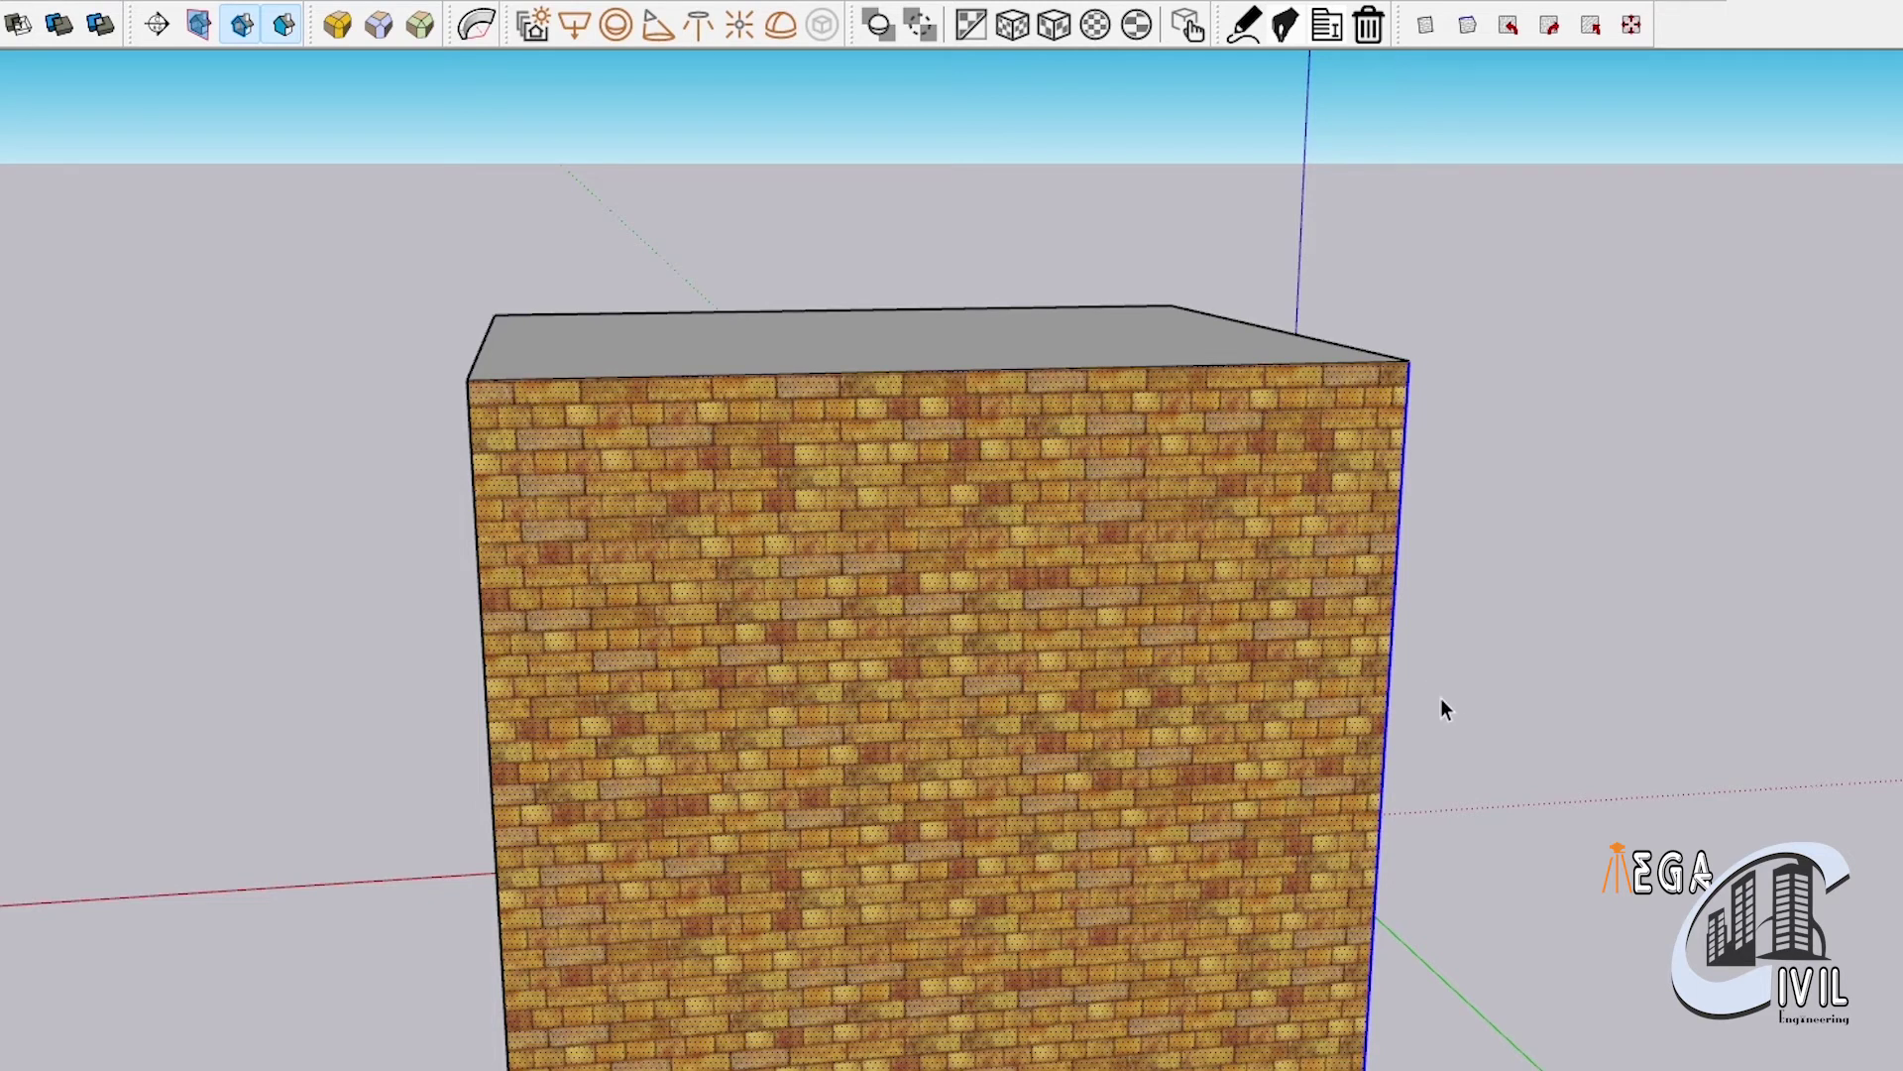
pyautogui.click(1468, 28)
pyautogui.moveTo(1467, 595)
pyautogui.mouseDown(button='middle')
pyautogui.moveTo(1472, 666)
pyautogui.moveTo(1461, 616)
pyautogui.mouseUp(button='middle')
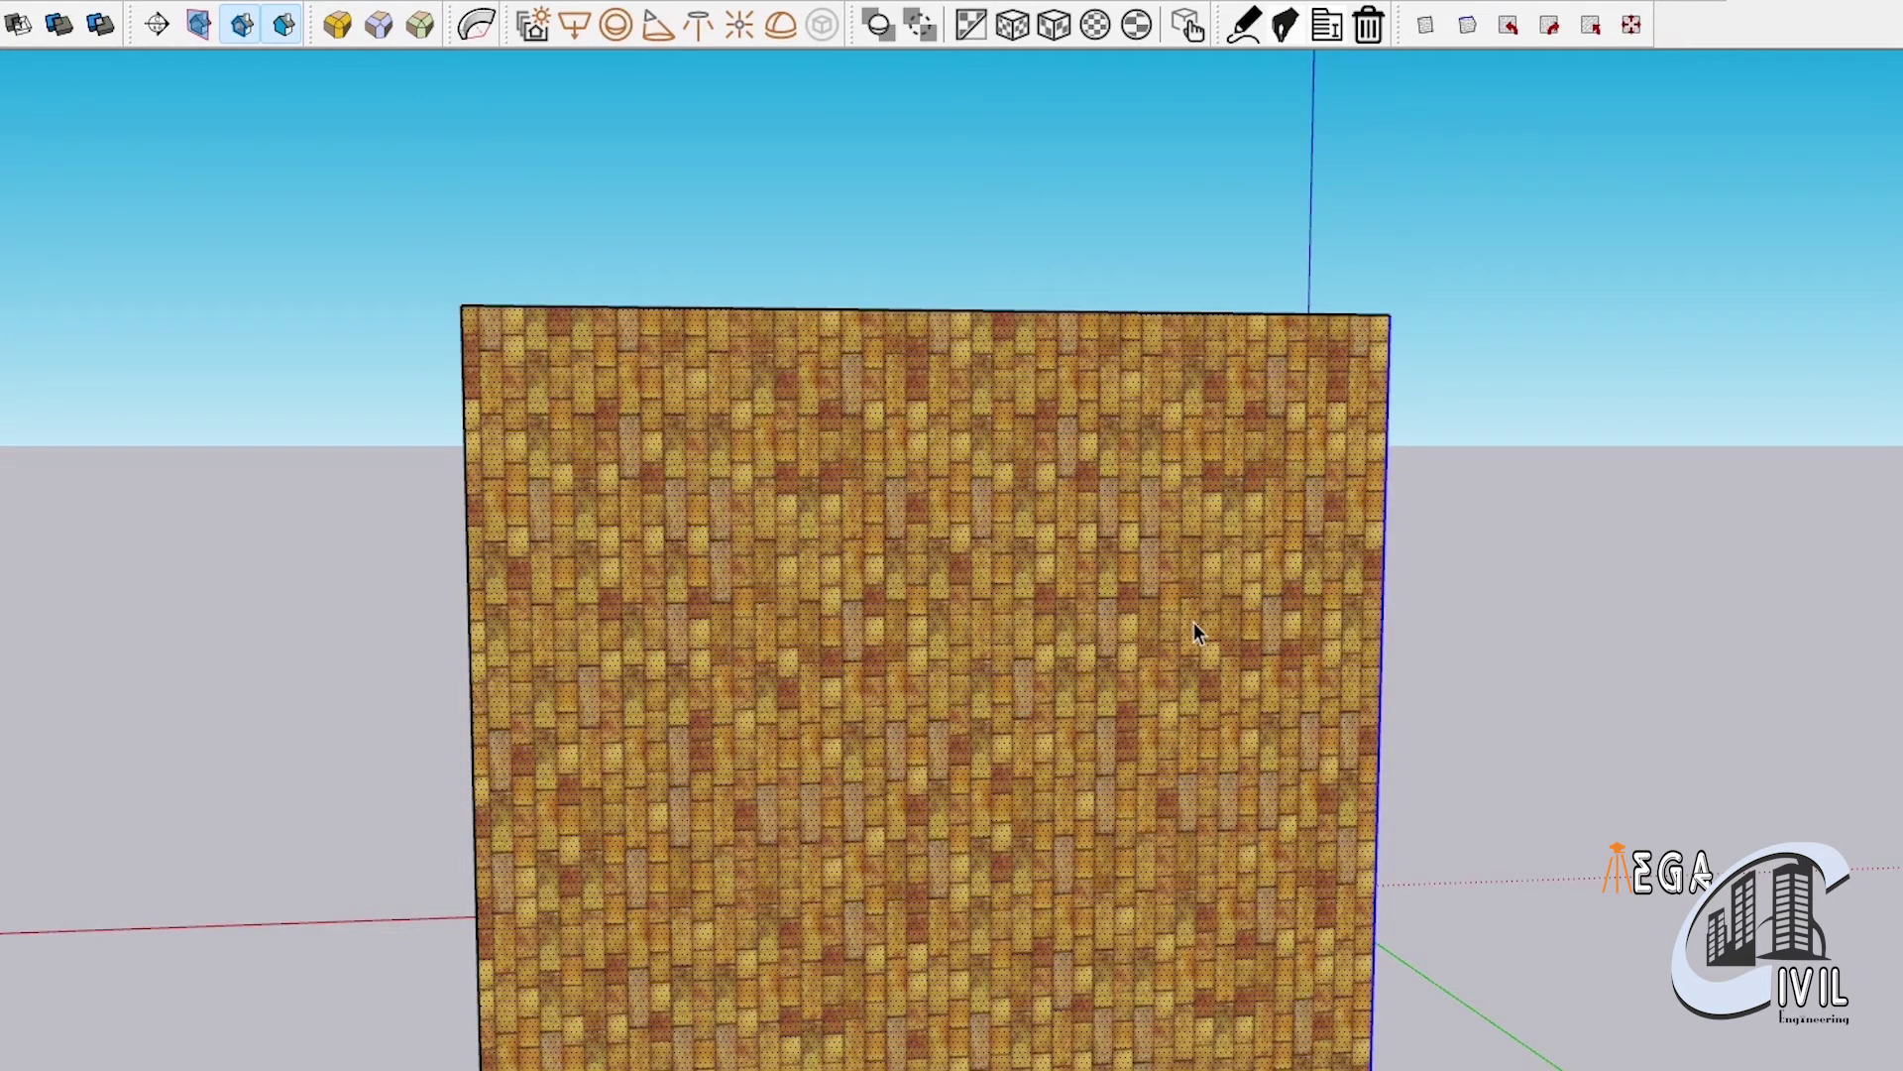
pyautogui.moveTo(1560, 557); pyautogui.dragTo(1359, 602, button='middle')
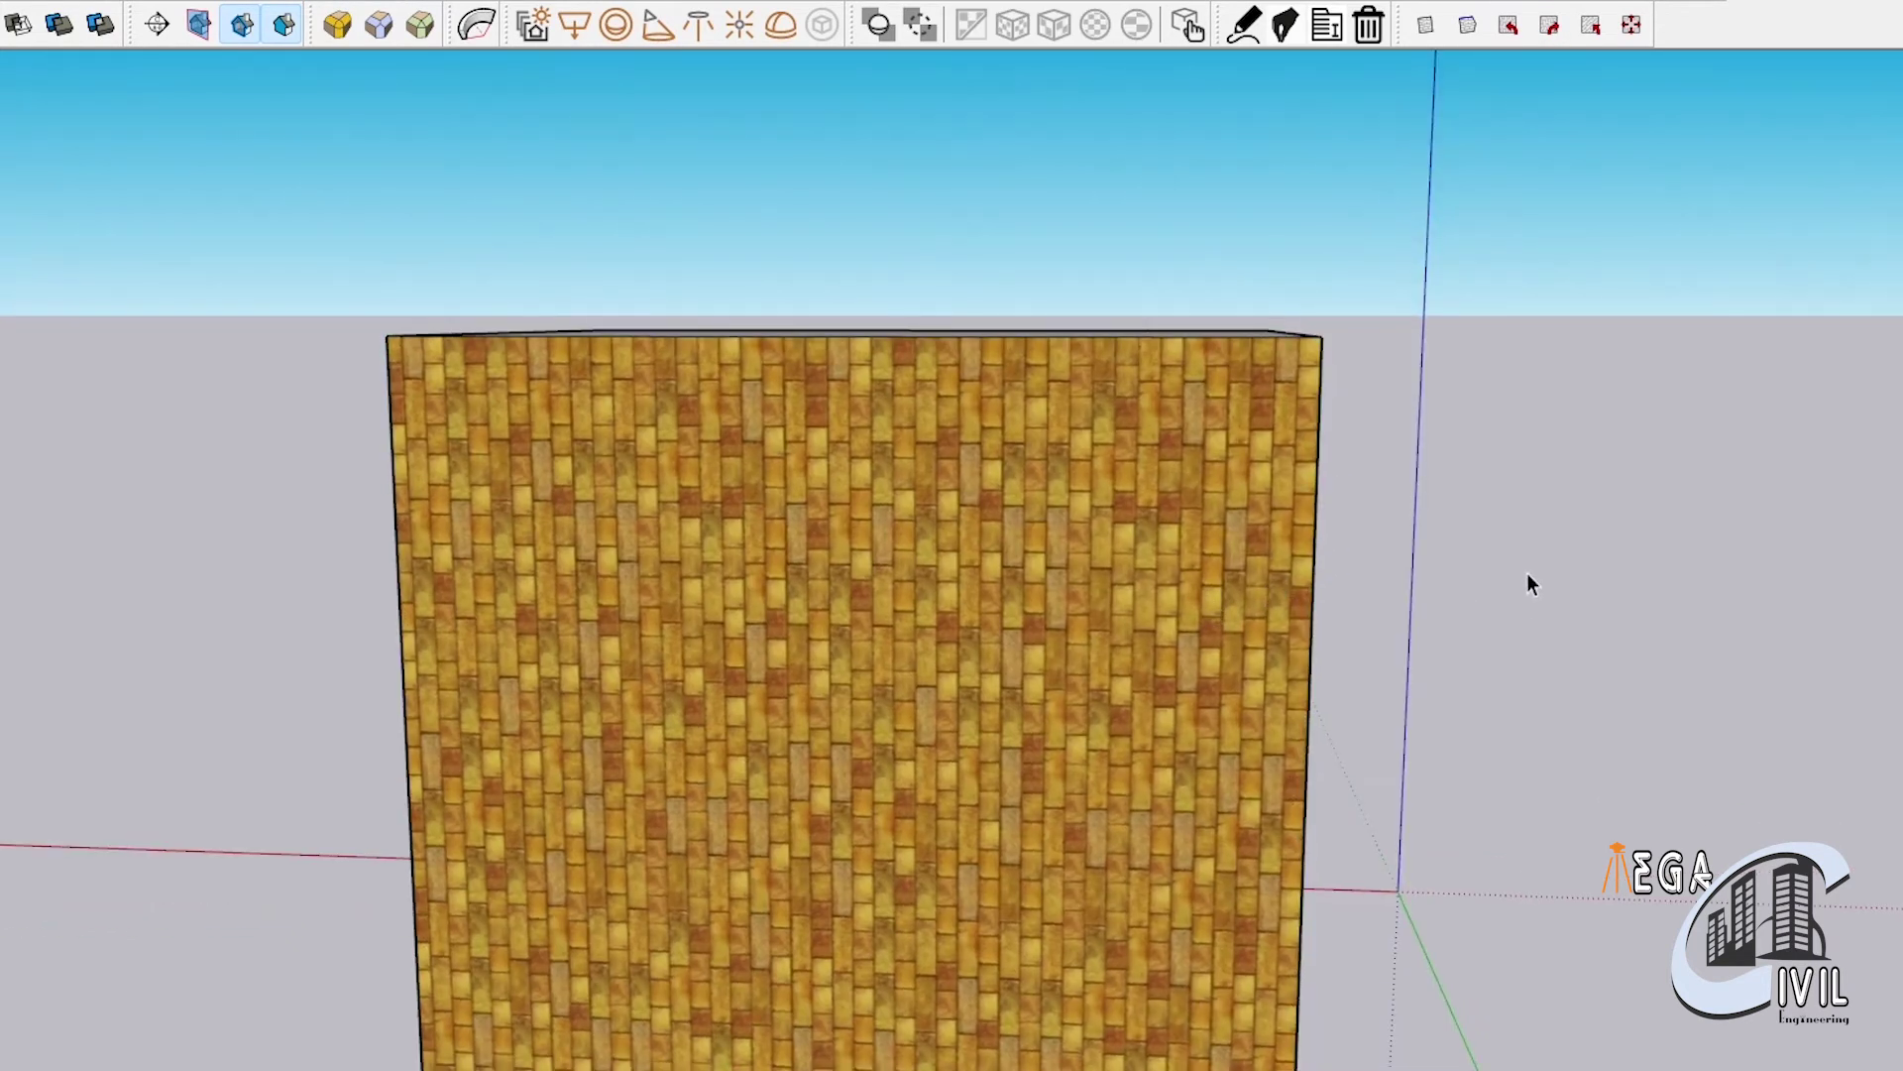
pyautogui.moveTo(1493, 556)
pyautogui.mouseDown(button='middle')
pyautogui.moveTo(1475, 553)
pyautogui.moveTo(1531, 503)
pyautogui.moveTo(1620, 562)
pyautogui.mouseUp(button='middle')
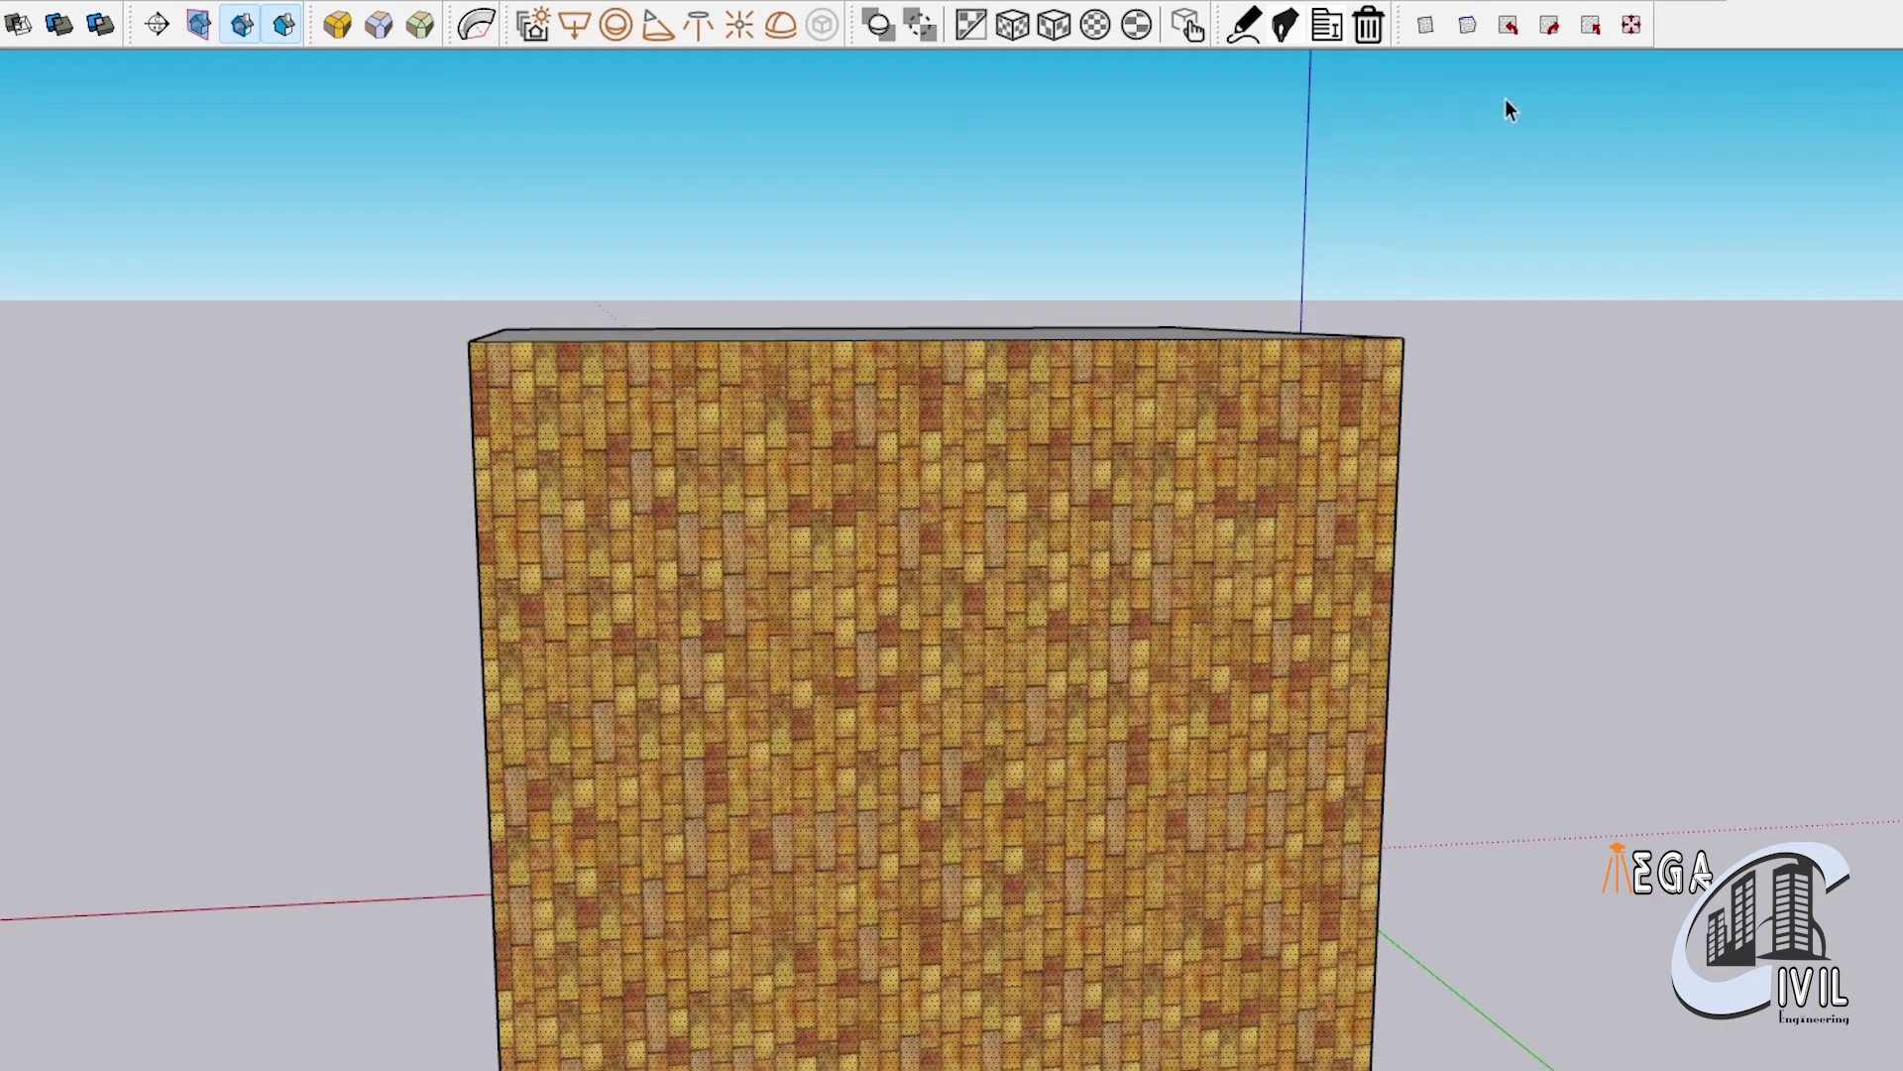
pyautogui.click(1509, 27)
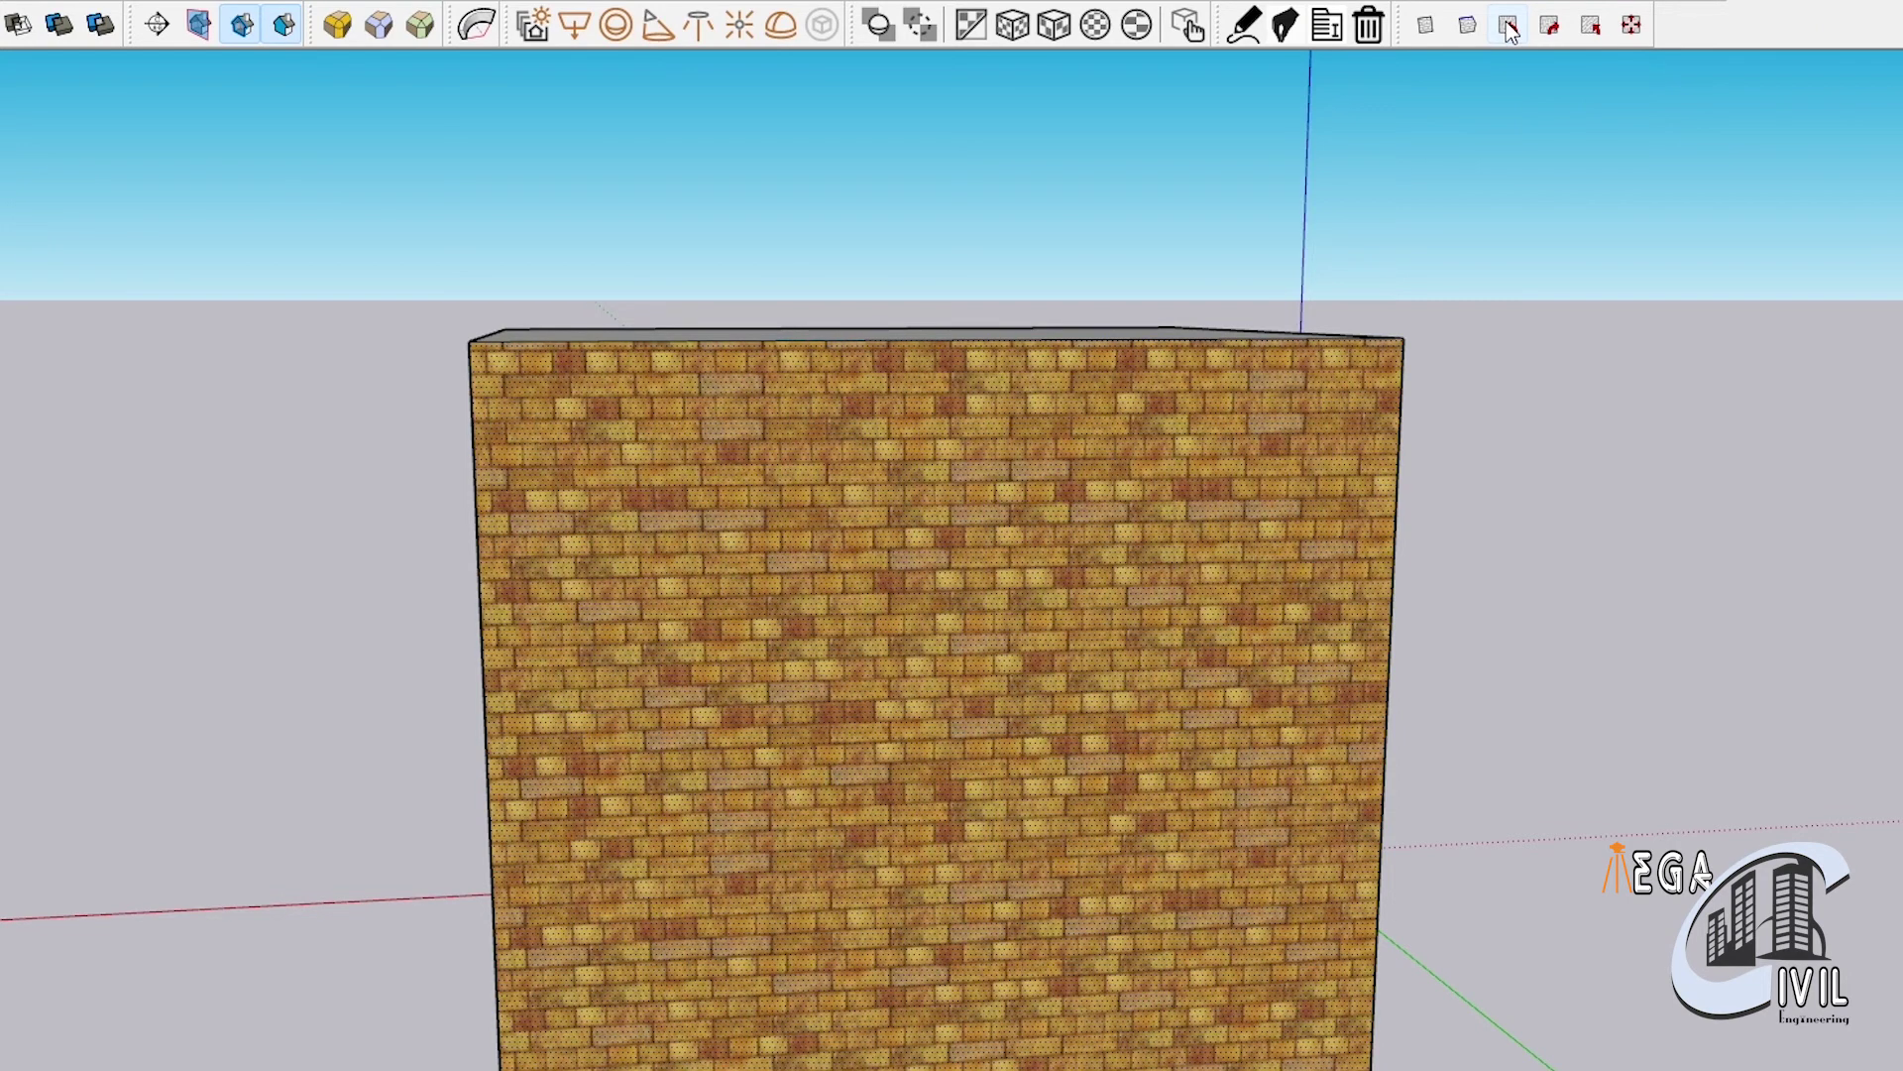
pyautogui.click(1509, 27)
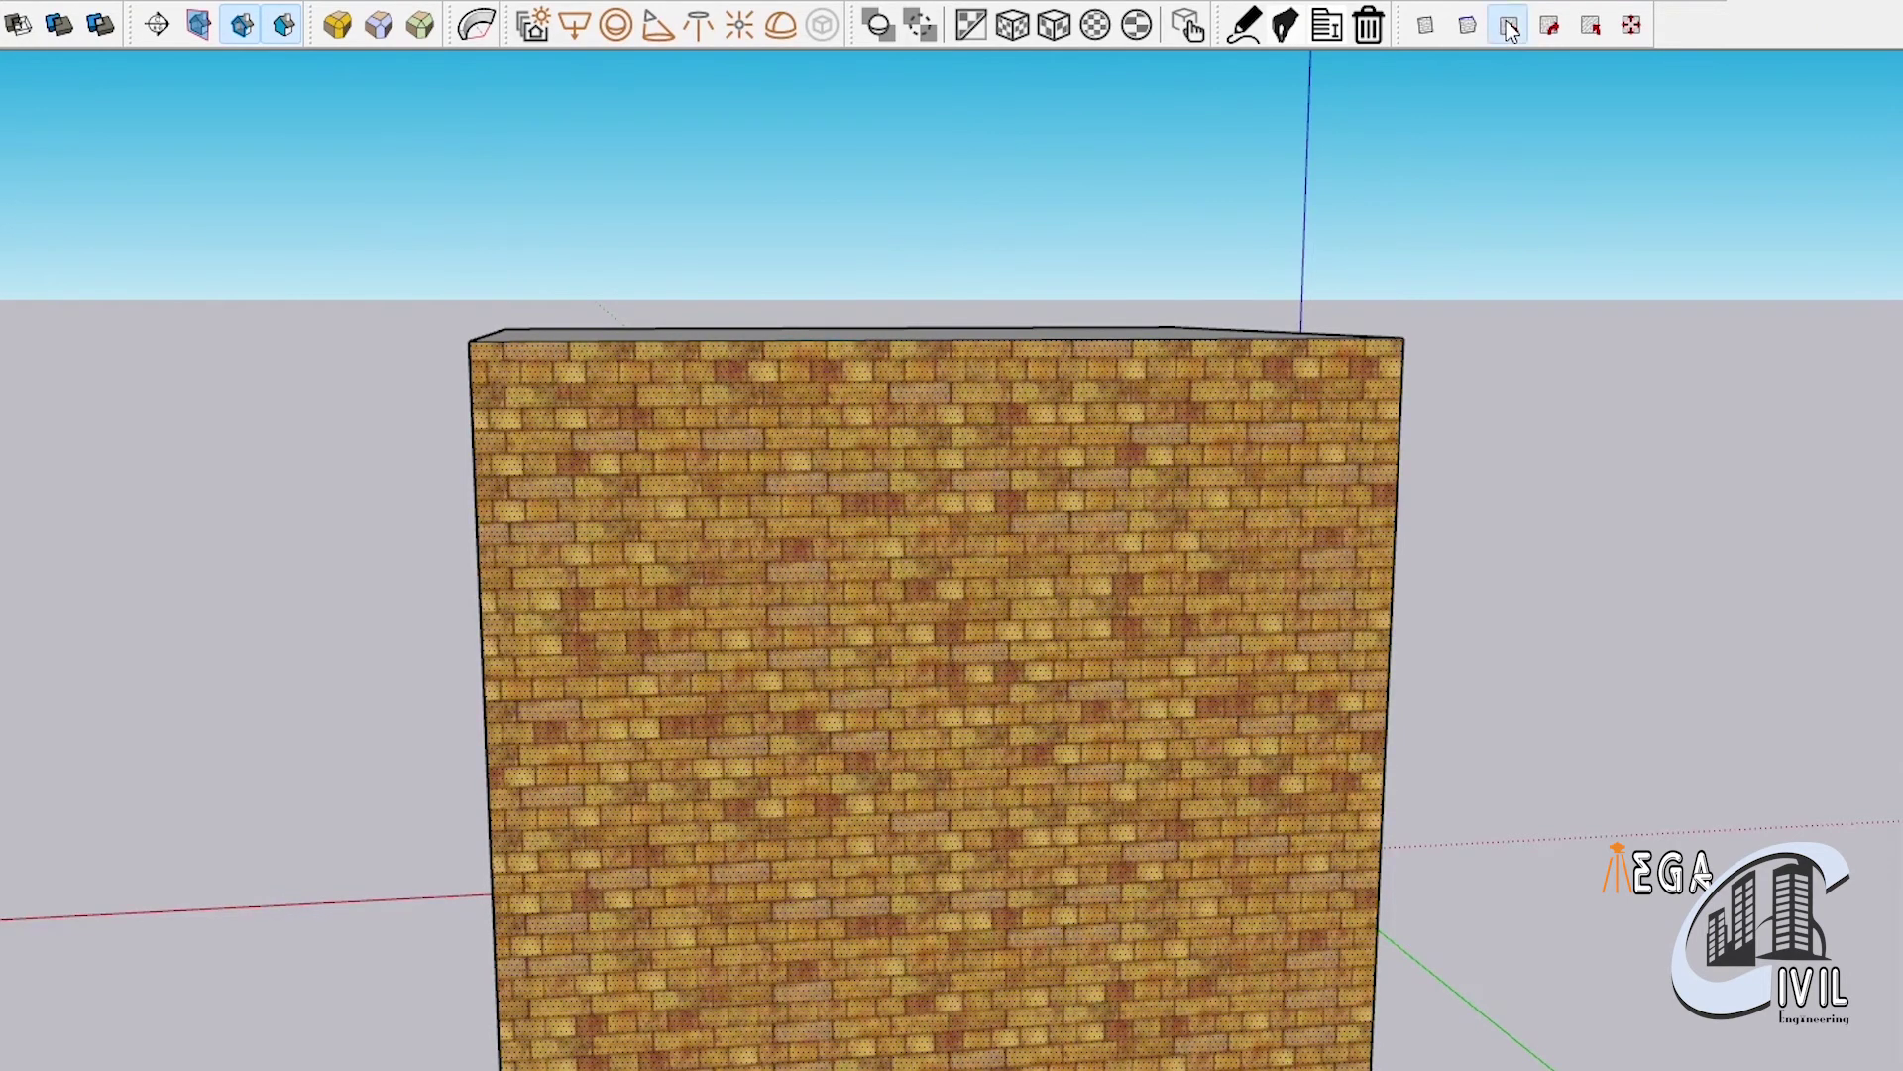
pyautogui.click(1509, 27)
pyautogui.click(1509, 27)
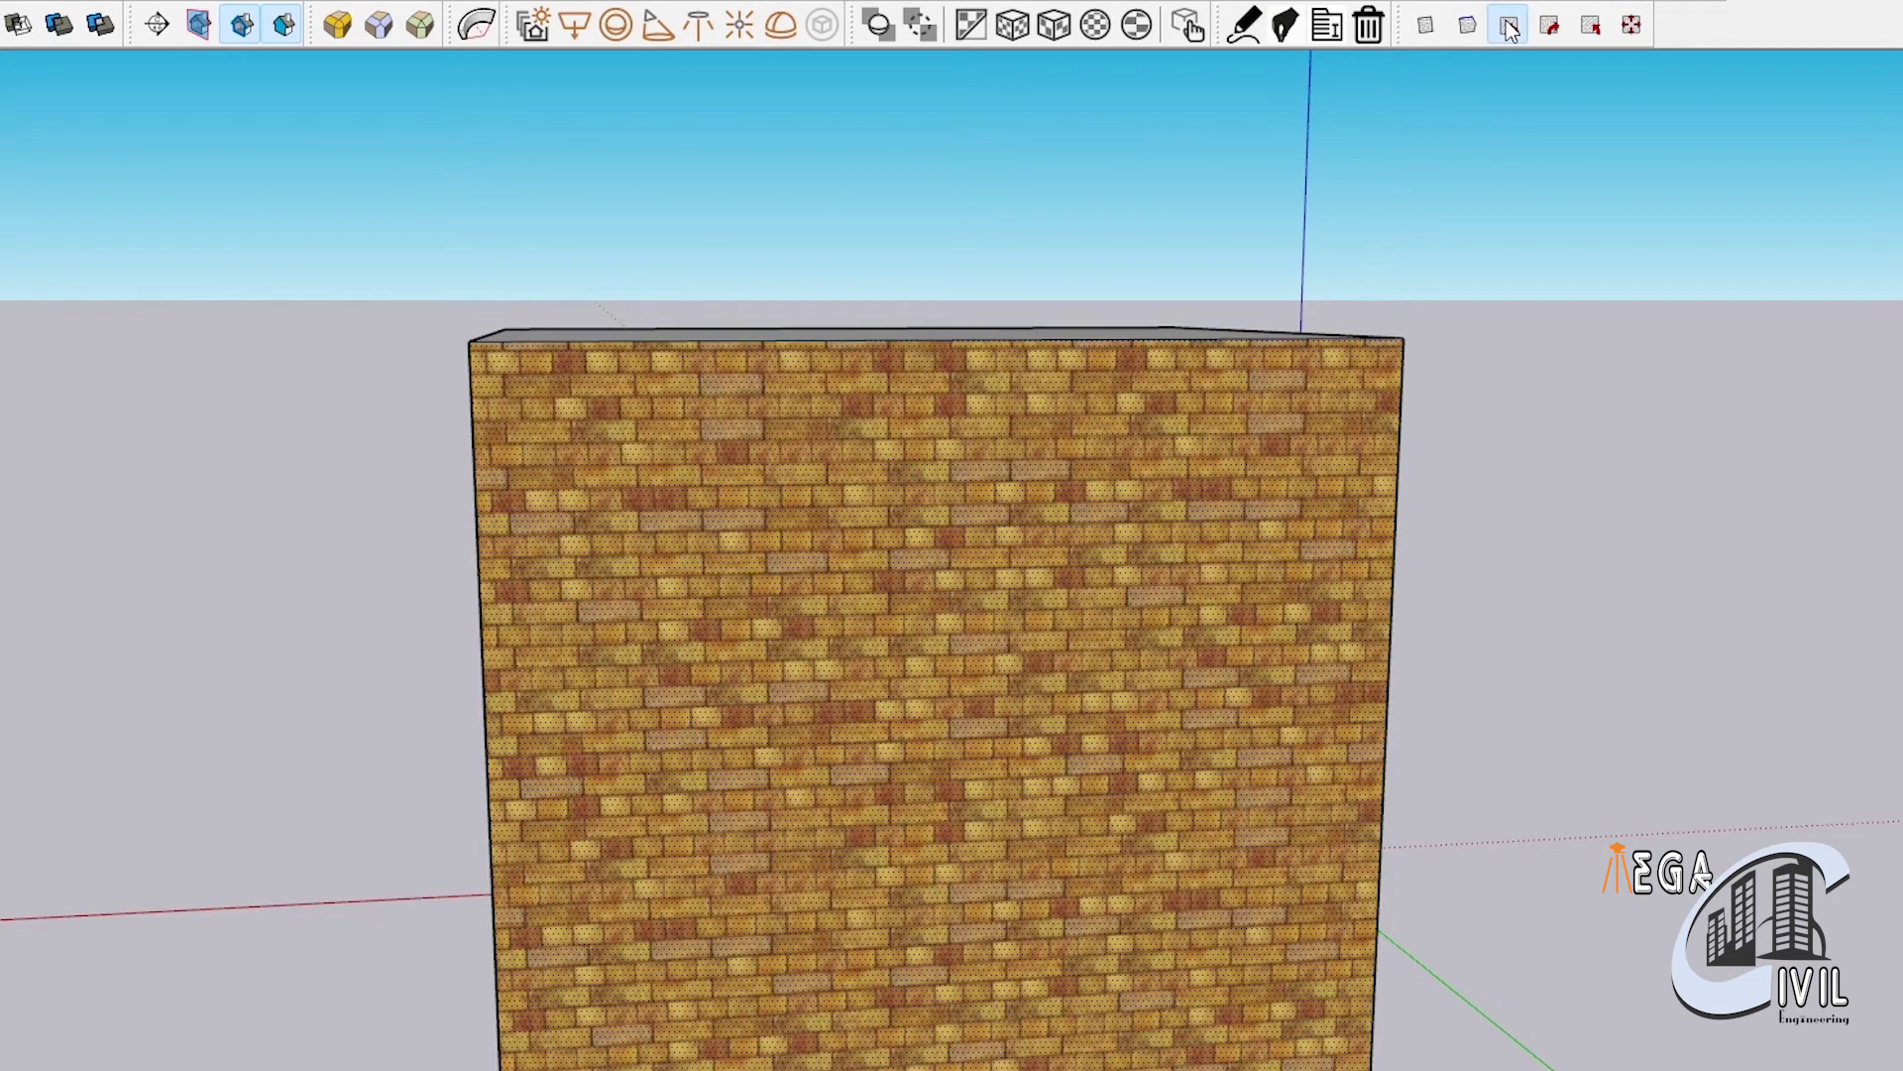
pyautogui.click(1509, 27)
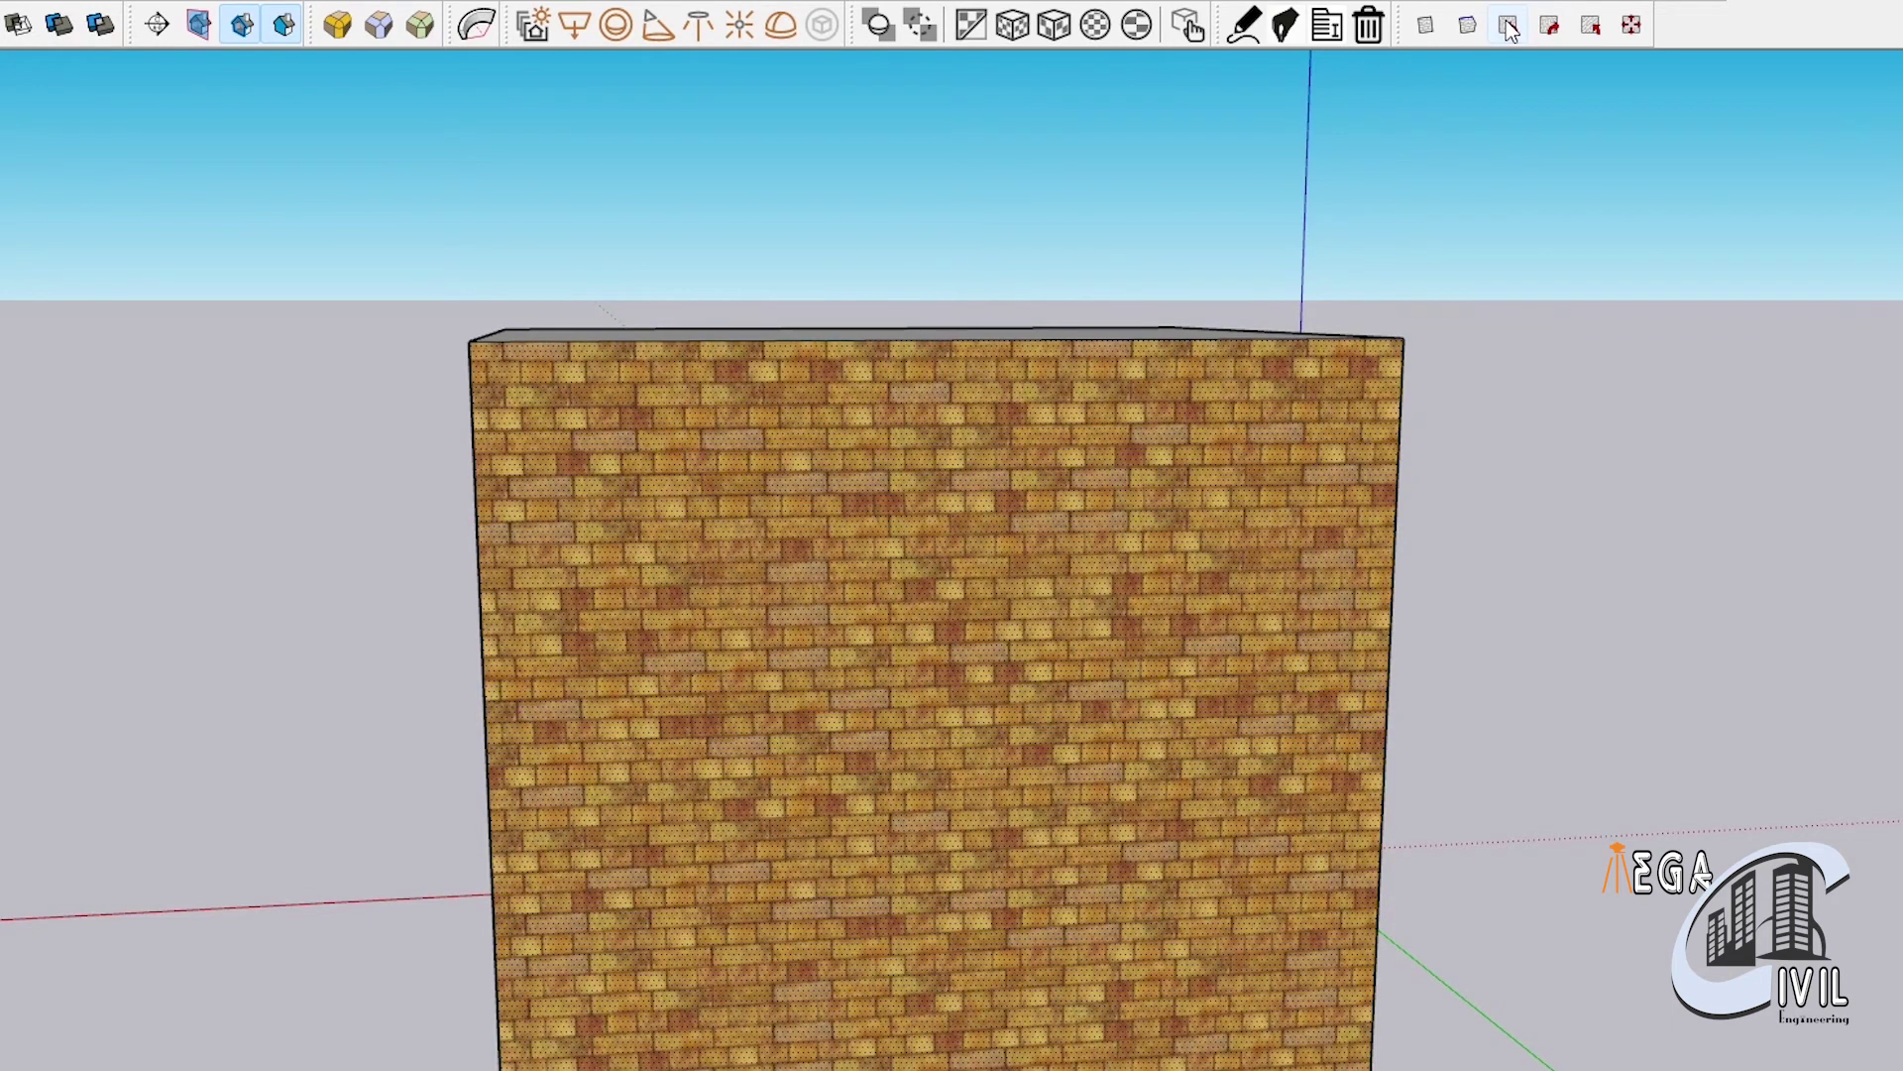
pyautogui.click(1663, 491)
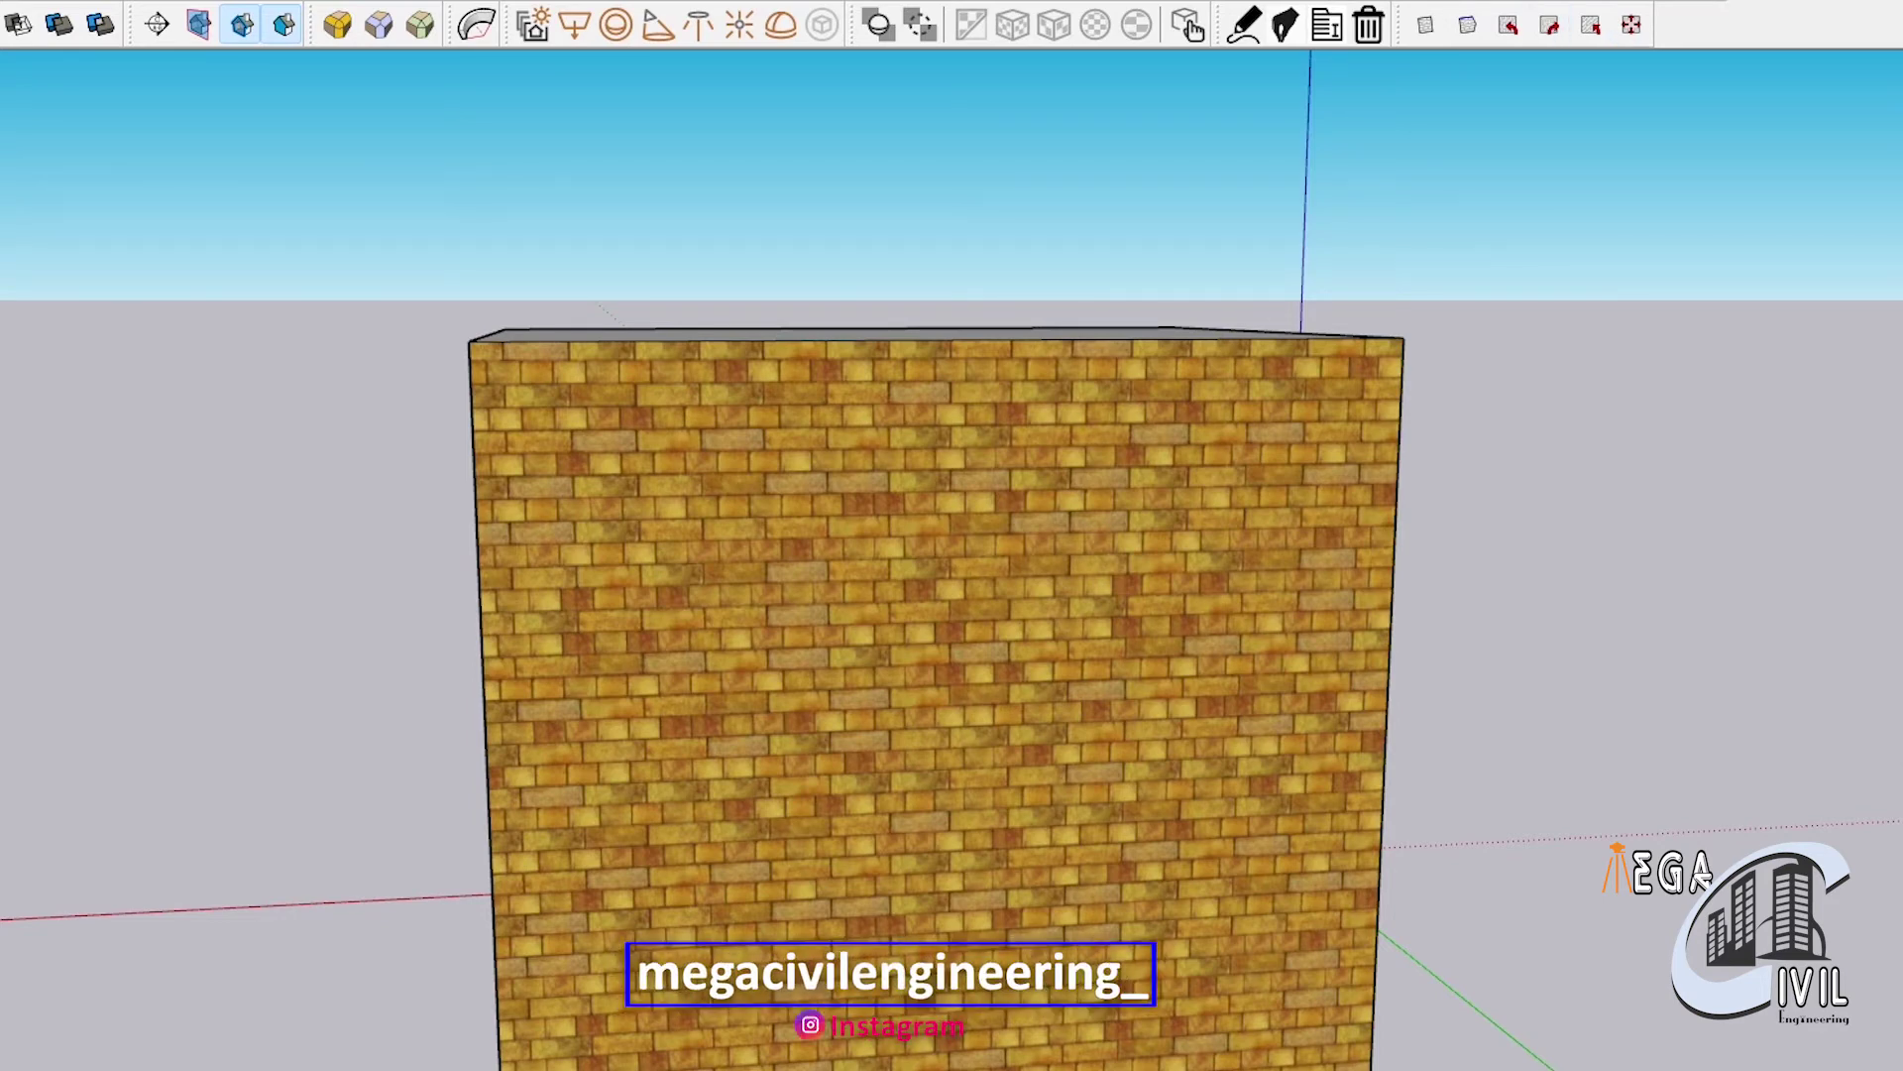
# Turn the brick texture two quarter turns with Eneroth's rotate buttons
pyautogui.click(565, 536)
pyautogui.click(1598, 33)
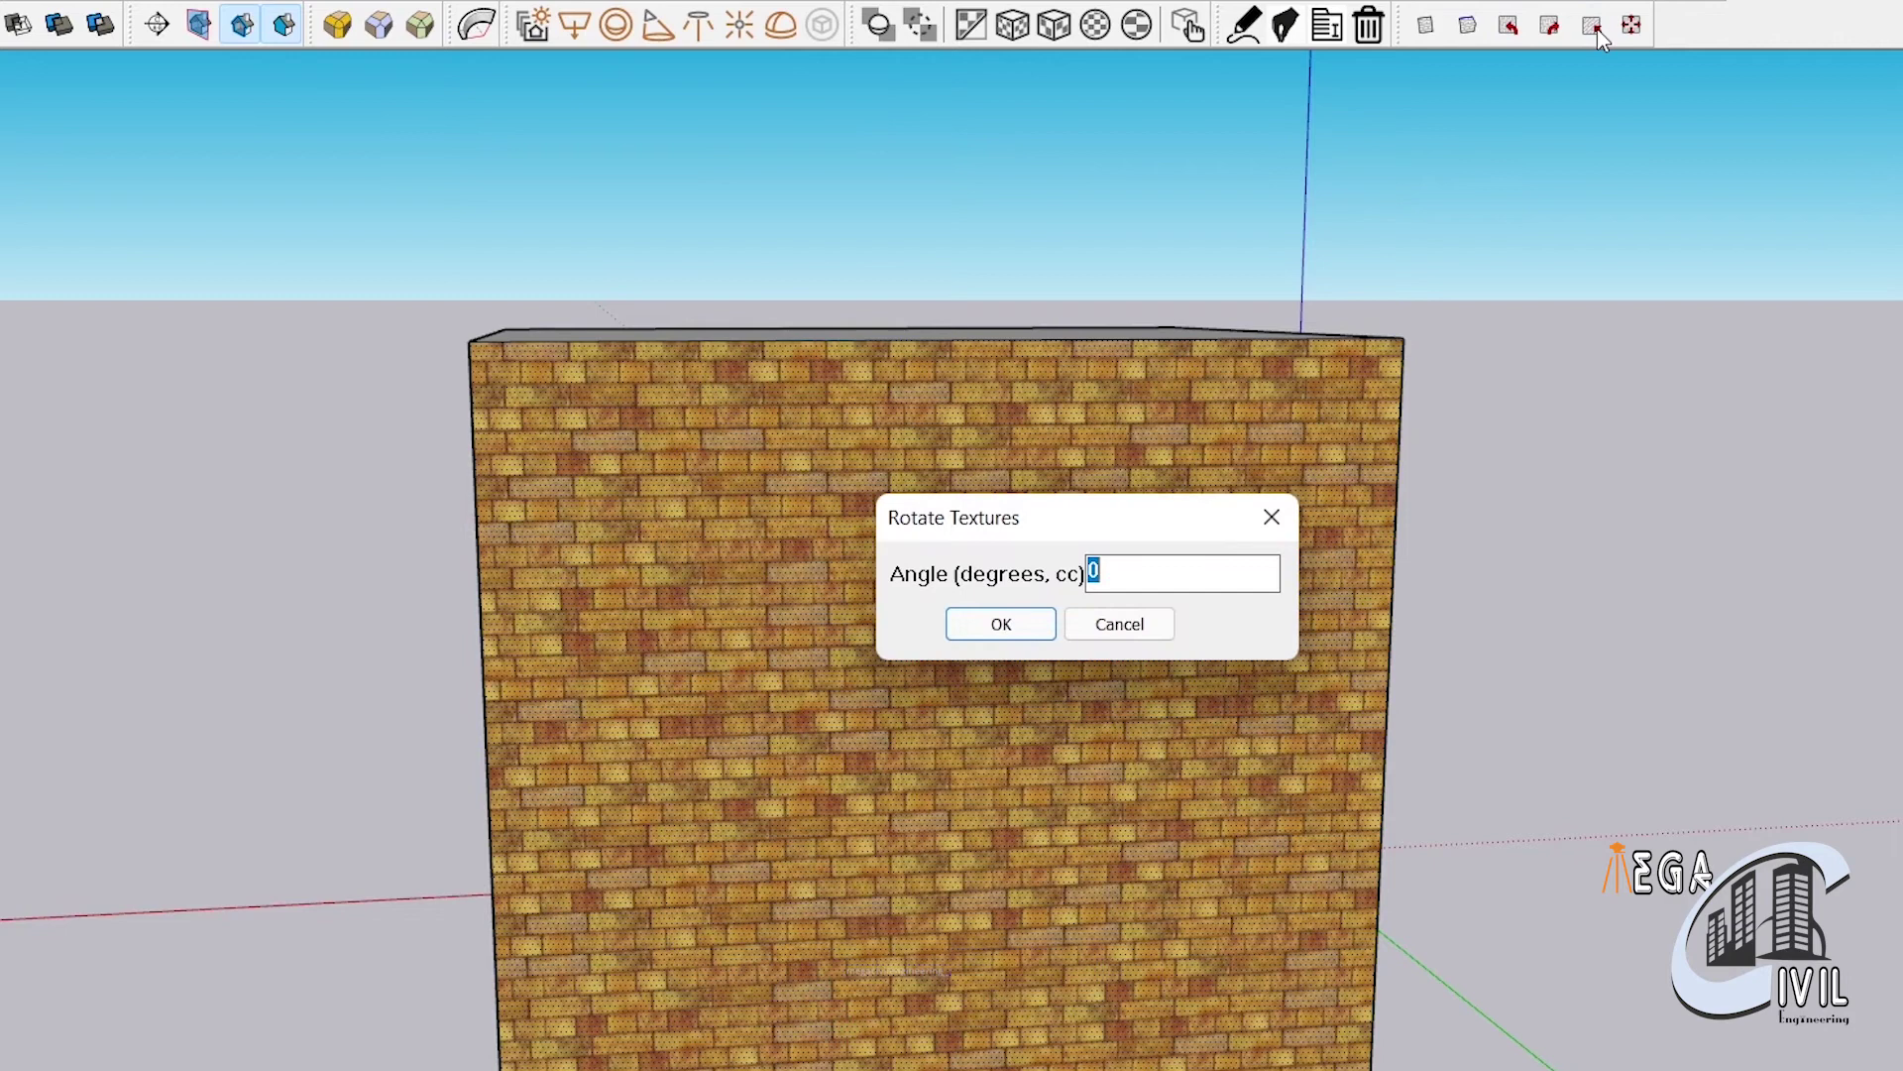
pyautogui.click(1139, 628)
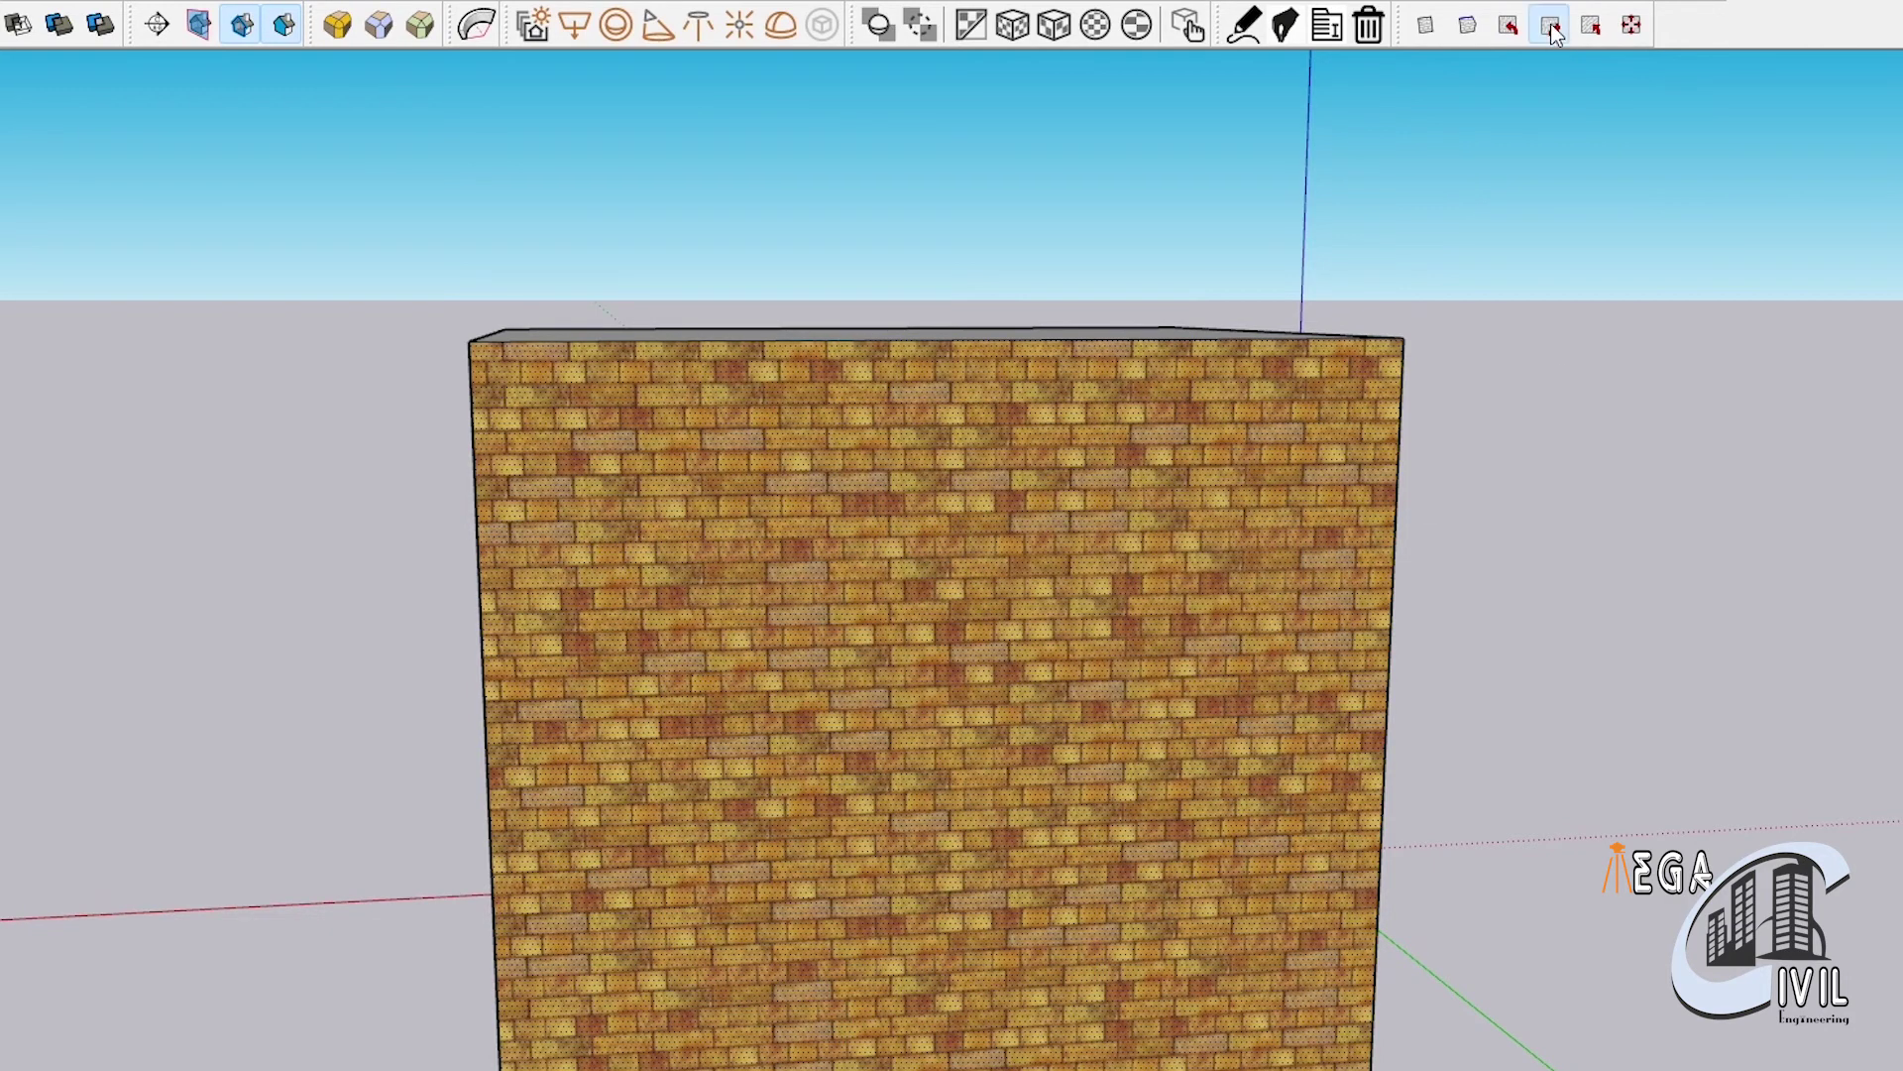
pyautogui.click(1551, 30)
pyautogui.click(1548, 30)
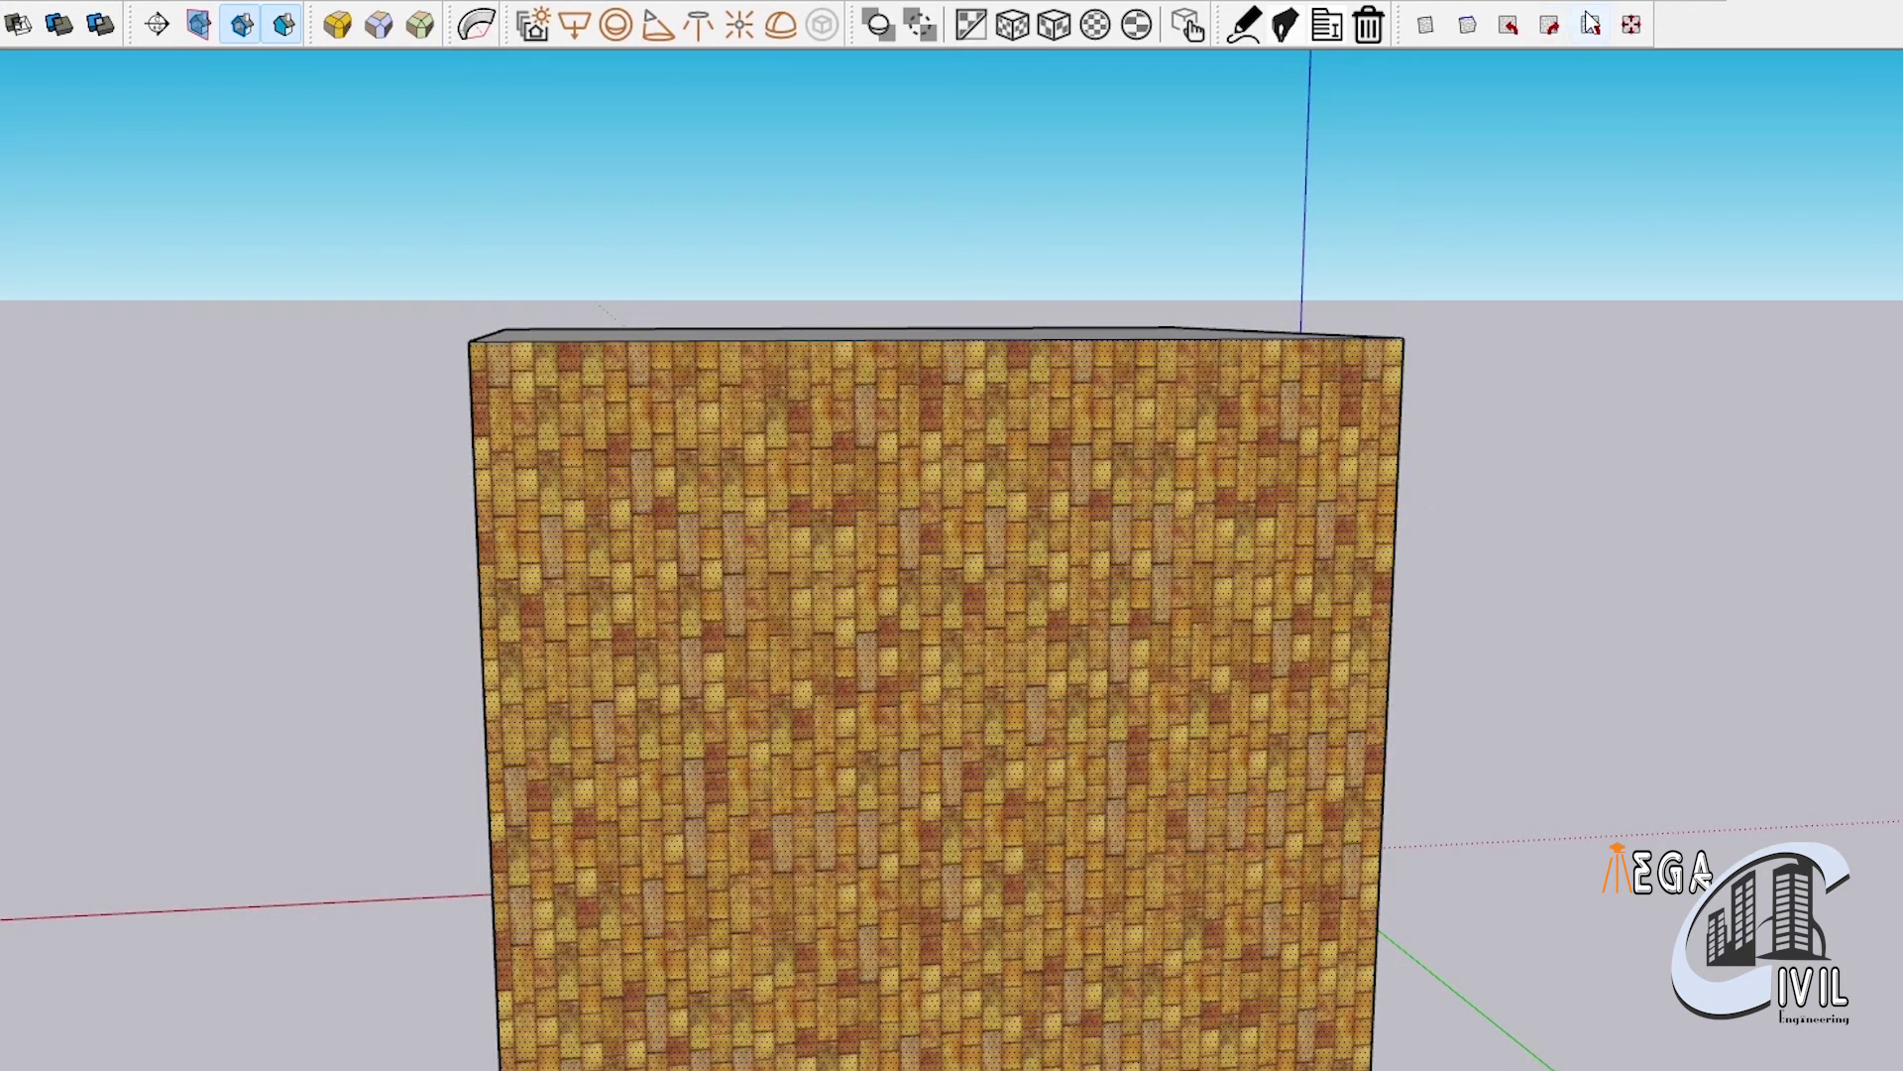
# Rotate the brick texture a custom 30 degrees so the courses run diagonally
pyautogui.click(1591, 25)
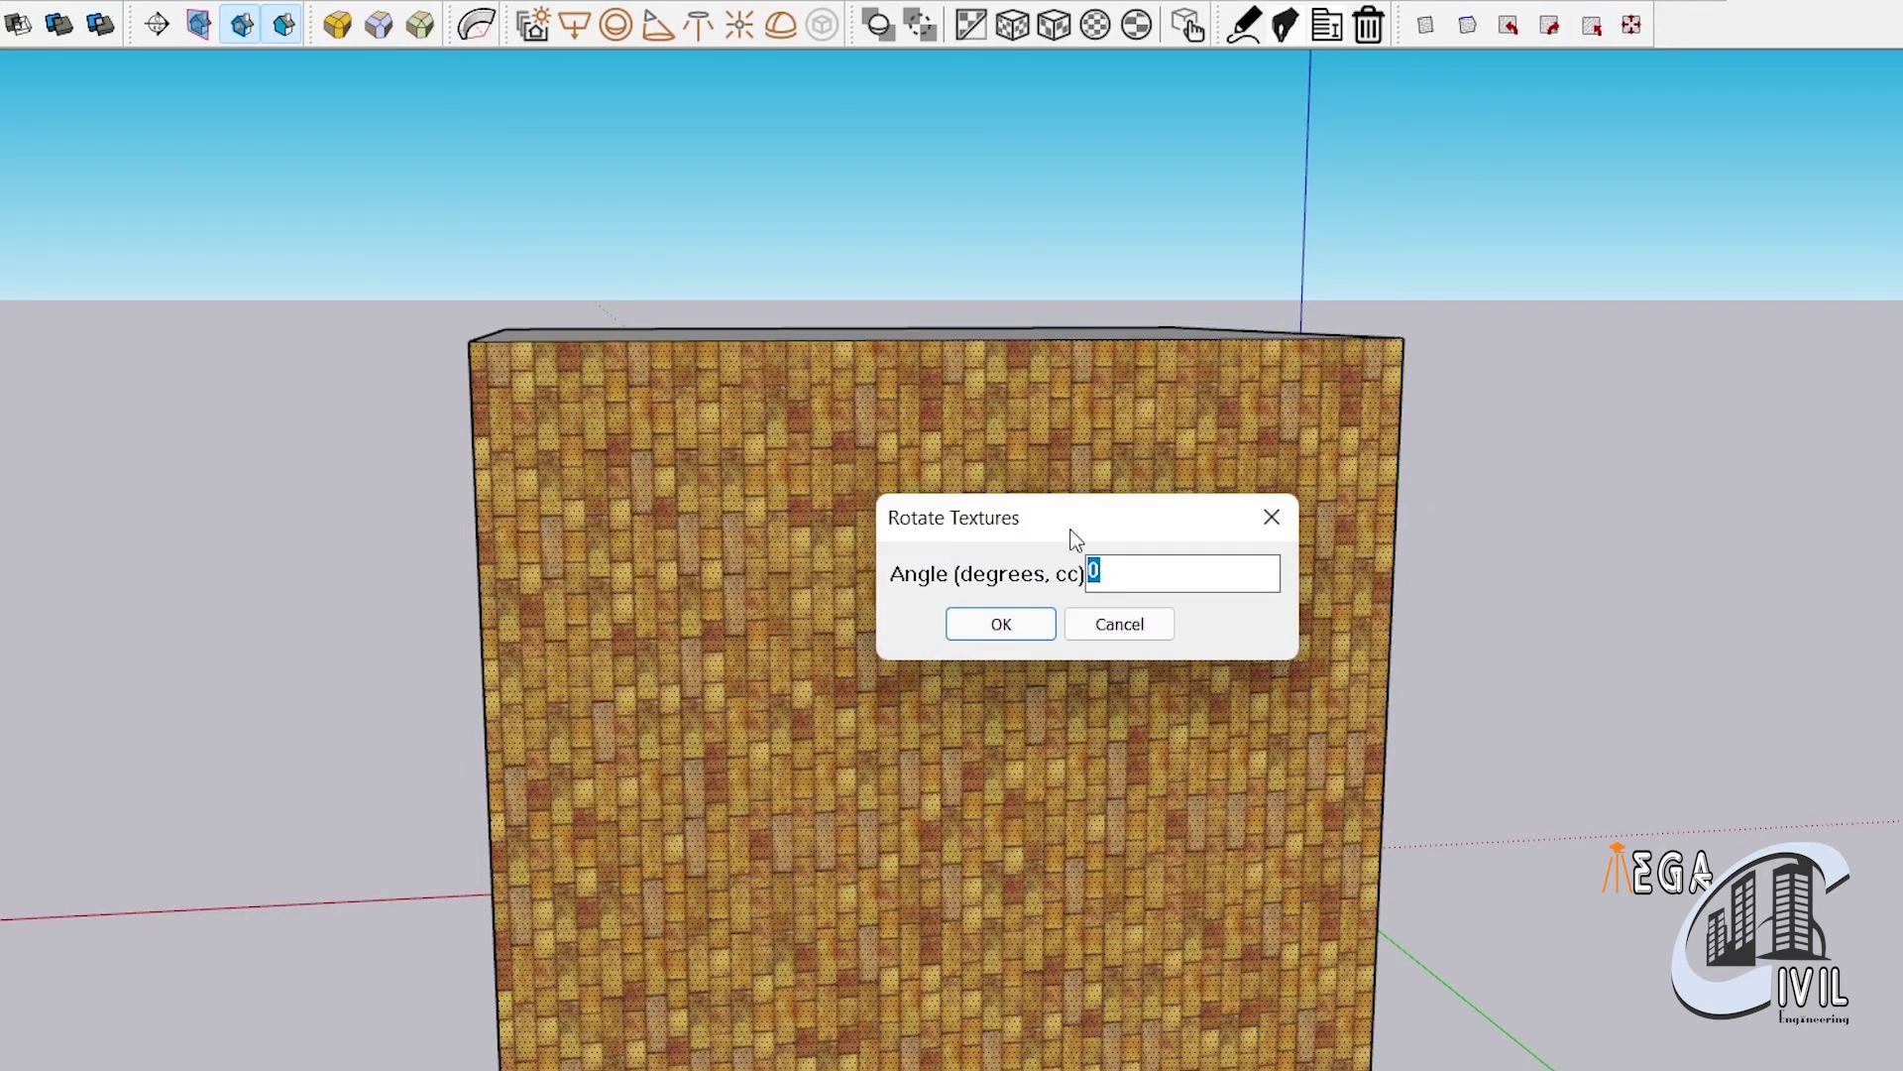
pyautogui.write('30')
pyautogui.press('Return')
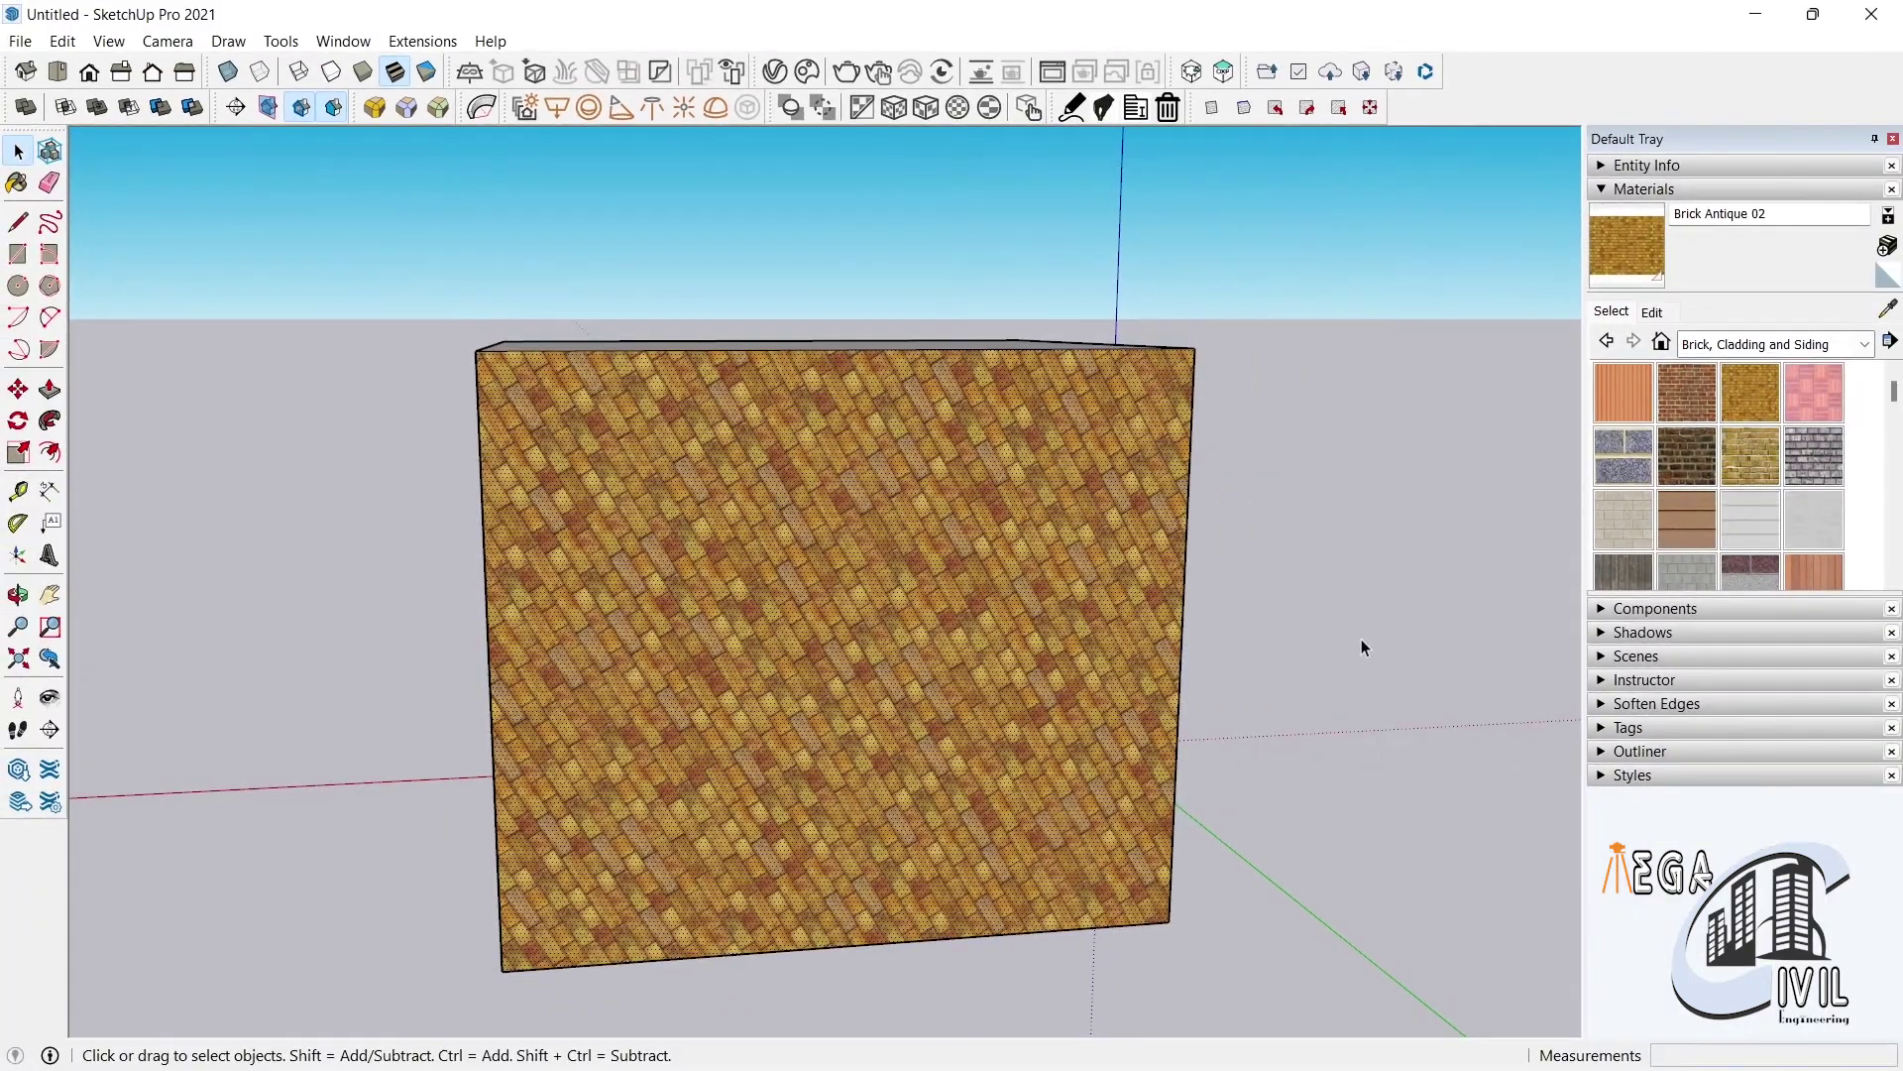
# Paint the plain white side face with Brick Rough Dark
pyautogui.moveTo(1363, 645); pyautogui.dragTo(545, 700, button='middle')
pyautogui.click(1177, 763)
pyautogui.moveTo(1177, 763)
pyautogui.mouseDown(button='middle')
pyautogui.moveTo(1097, 820)
pyautogui.moveTo(956, 778)
pyautogui.mouseUp(button='middle')
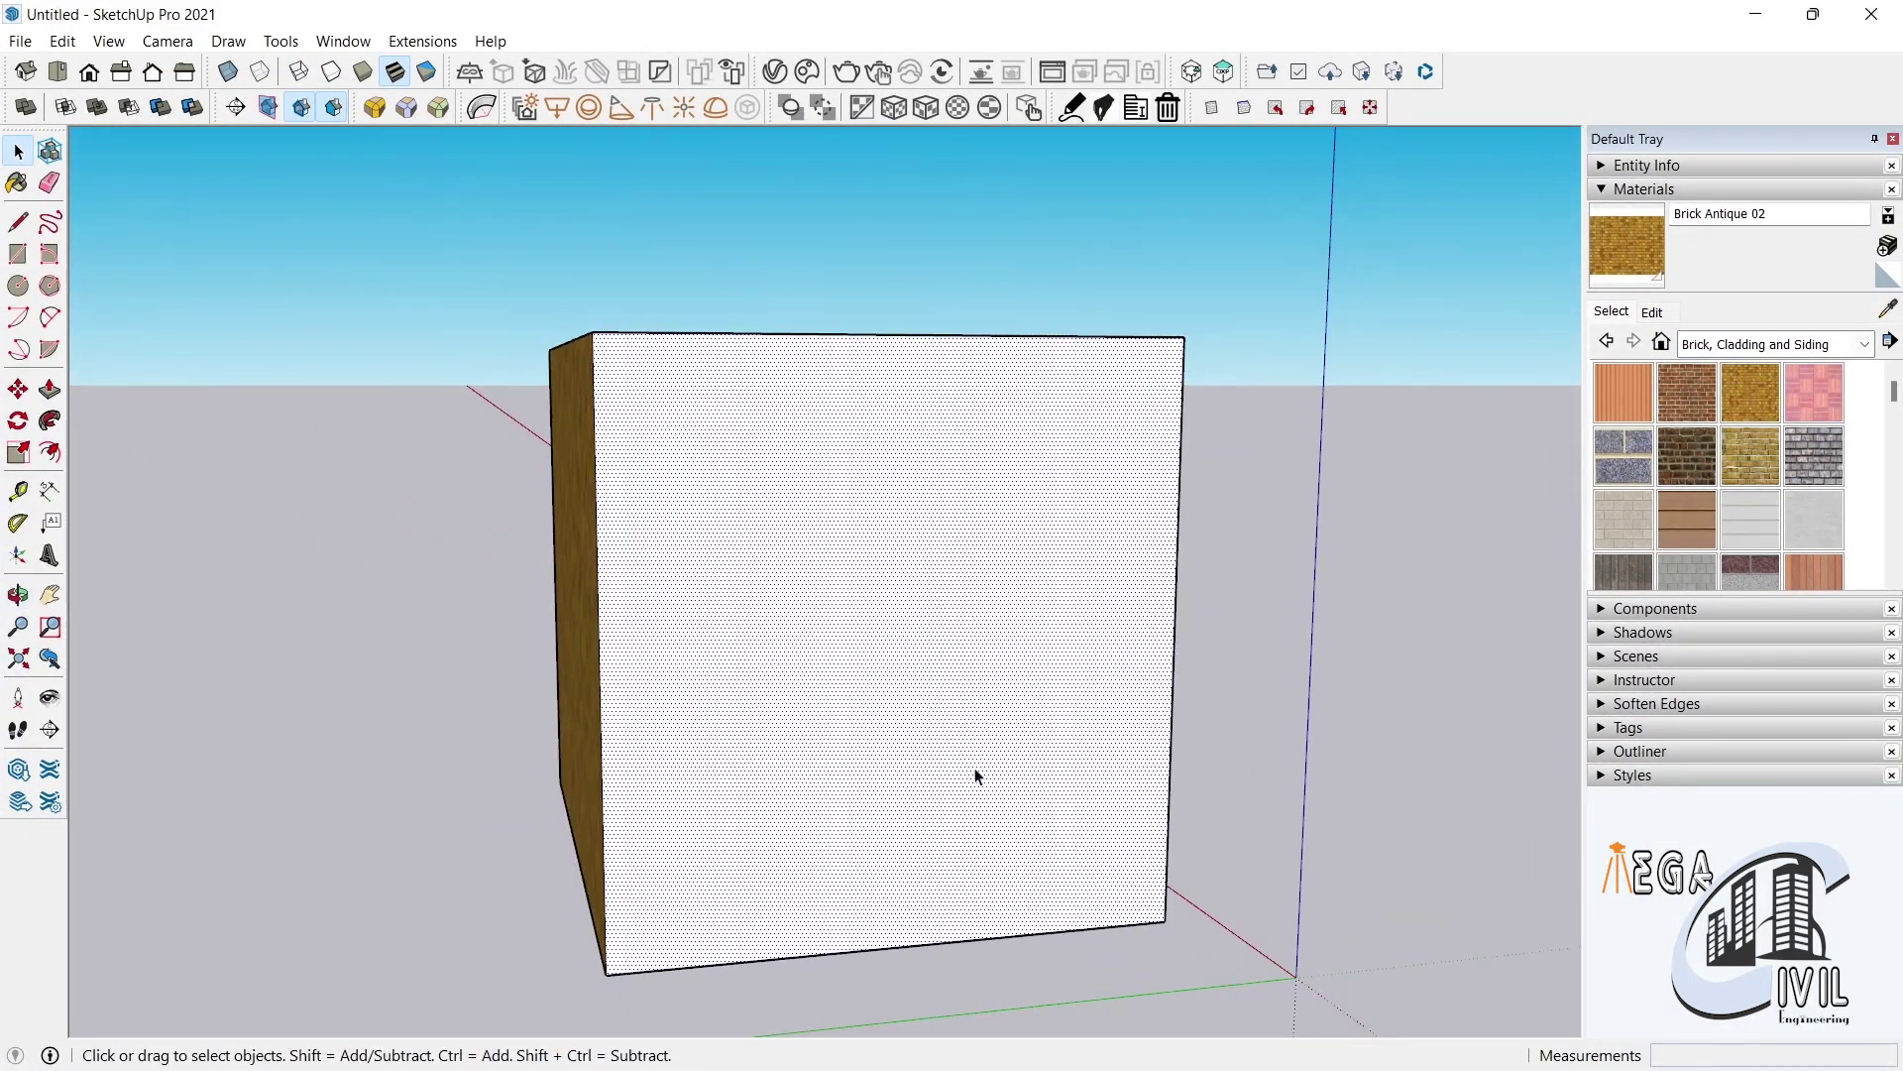
pyautogui.click(1686, 455)
pyautogui.click(924, 541)
pyautogui.moveTo(1266, 714); pyautogui.dragTo(893, 595, button='middle')
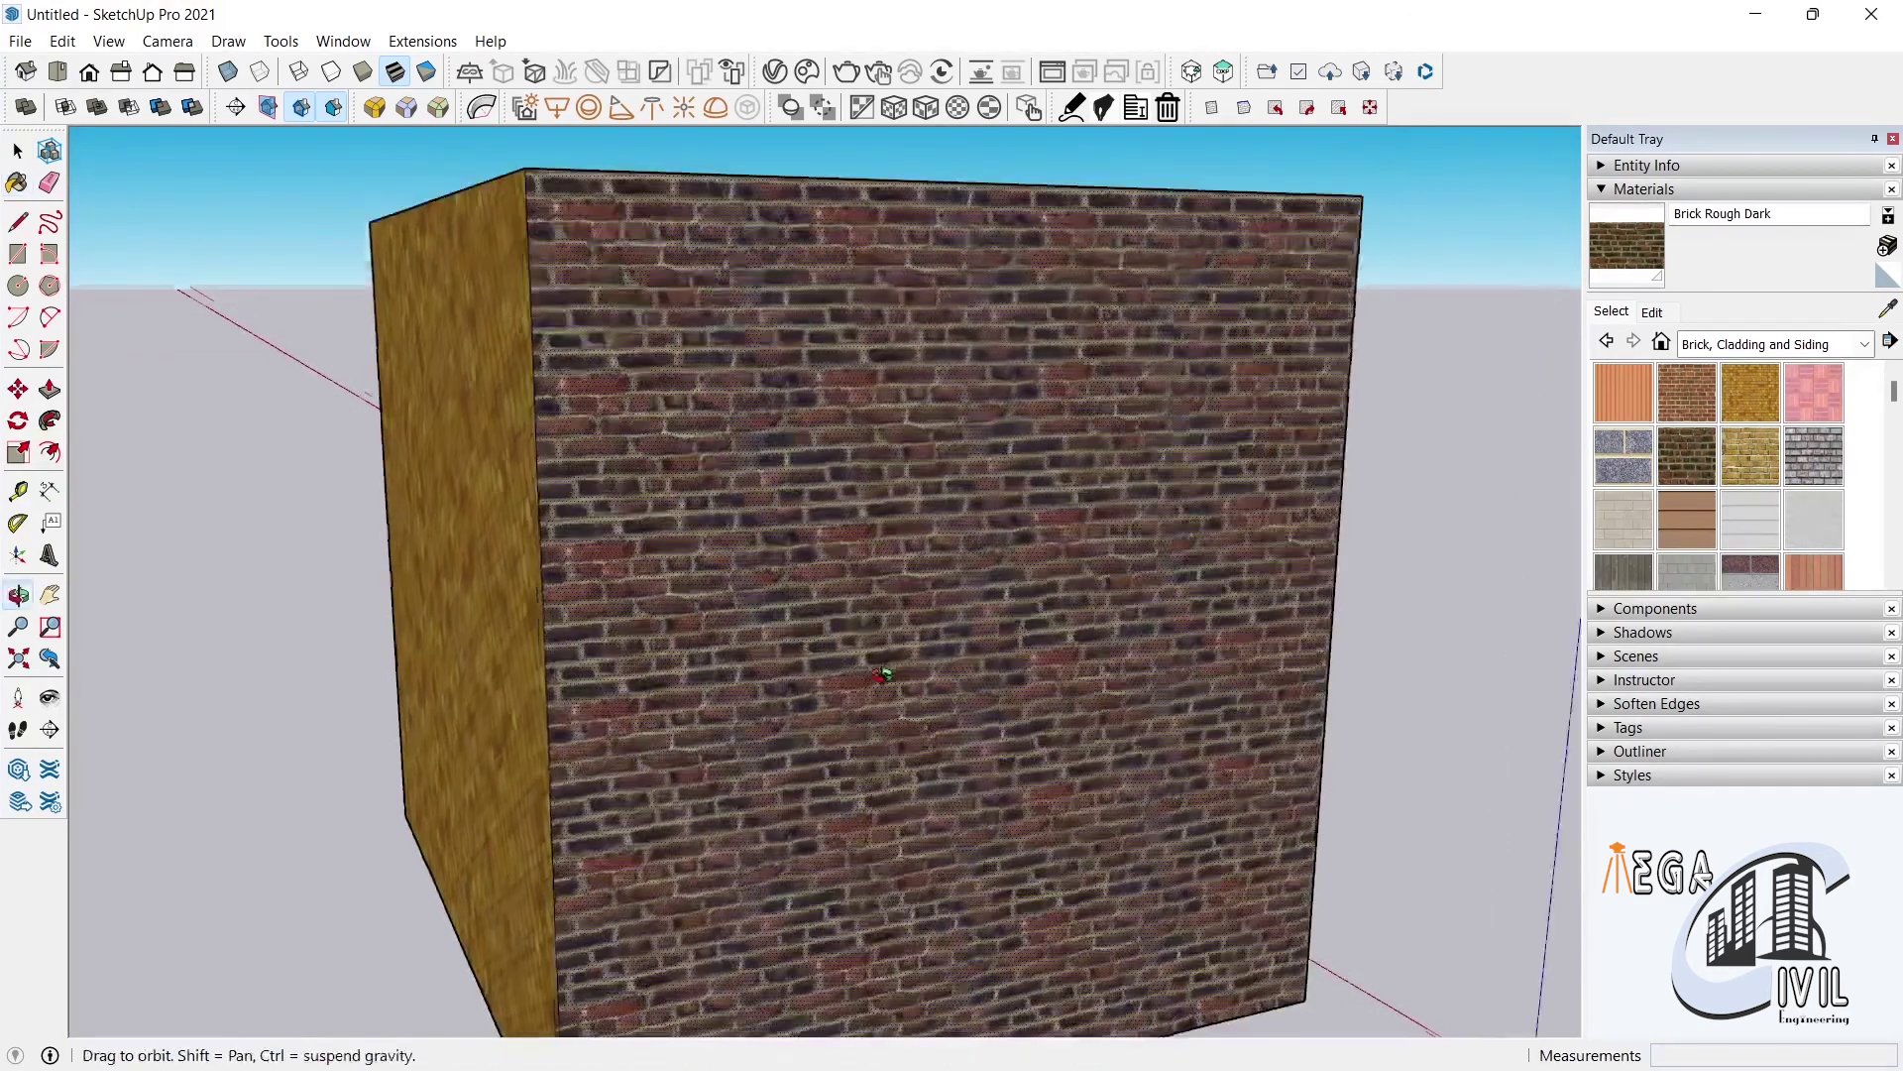
pyautogui.click(17, 154)
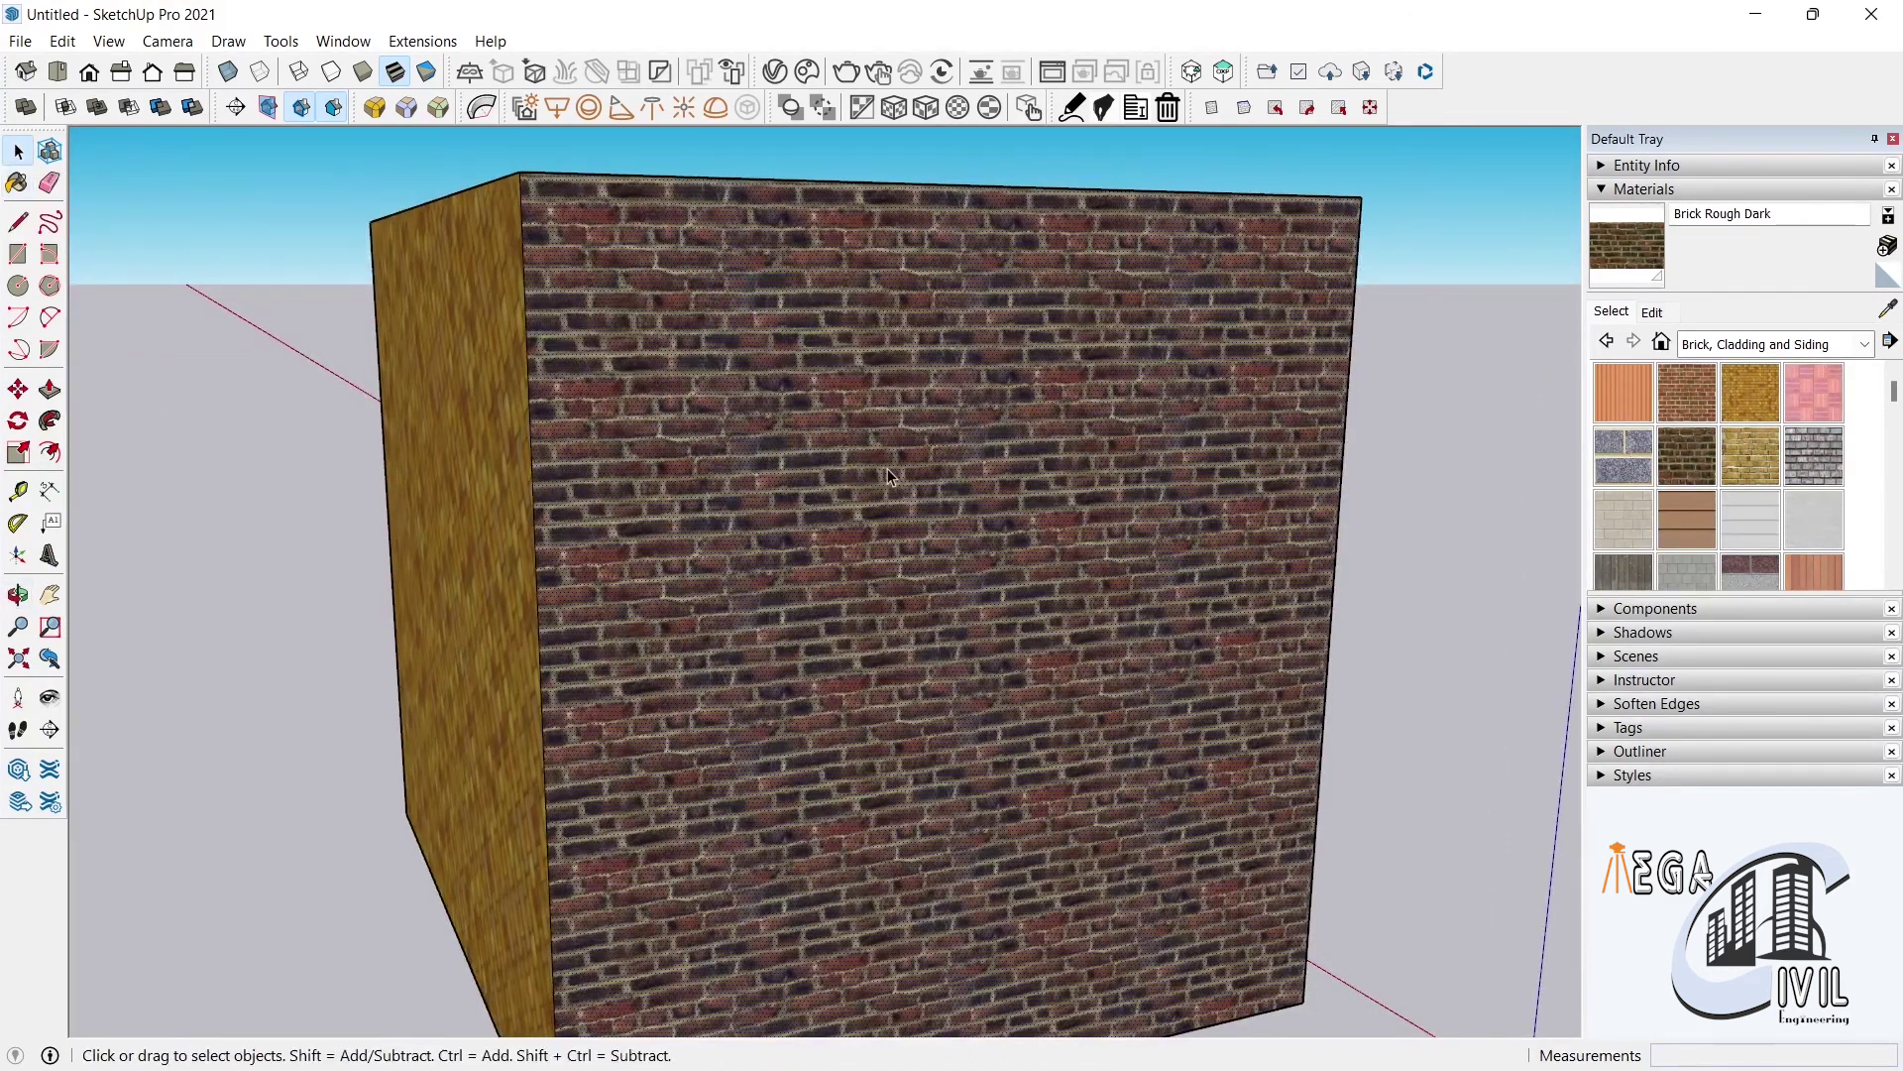
# Randomize the dark brick texture's position repeatedly with Eneroth's Randomize Texture Position
pyautogui.click(1371, 107)
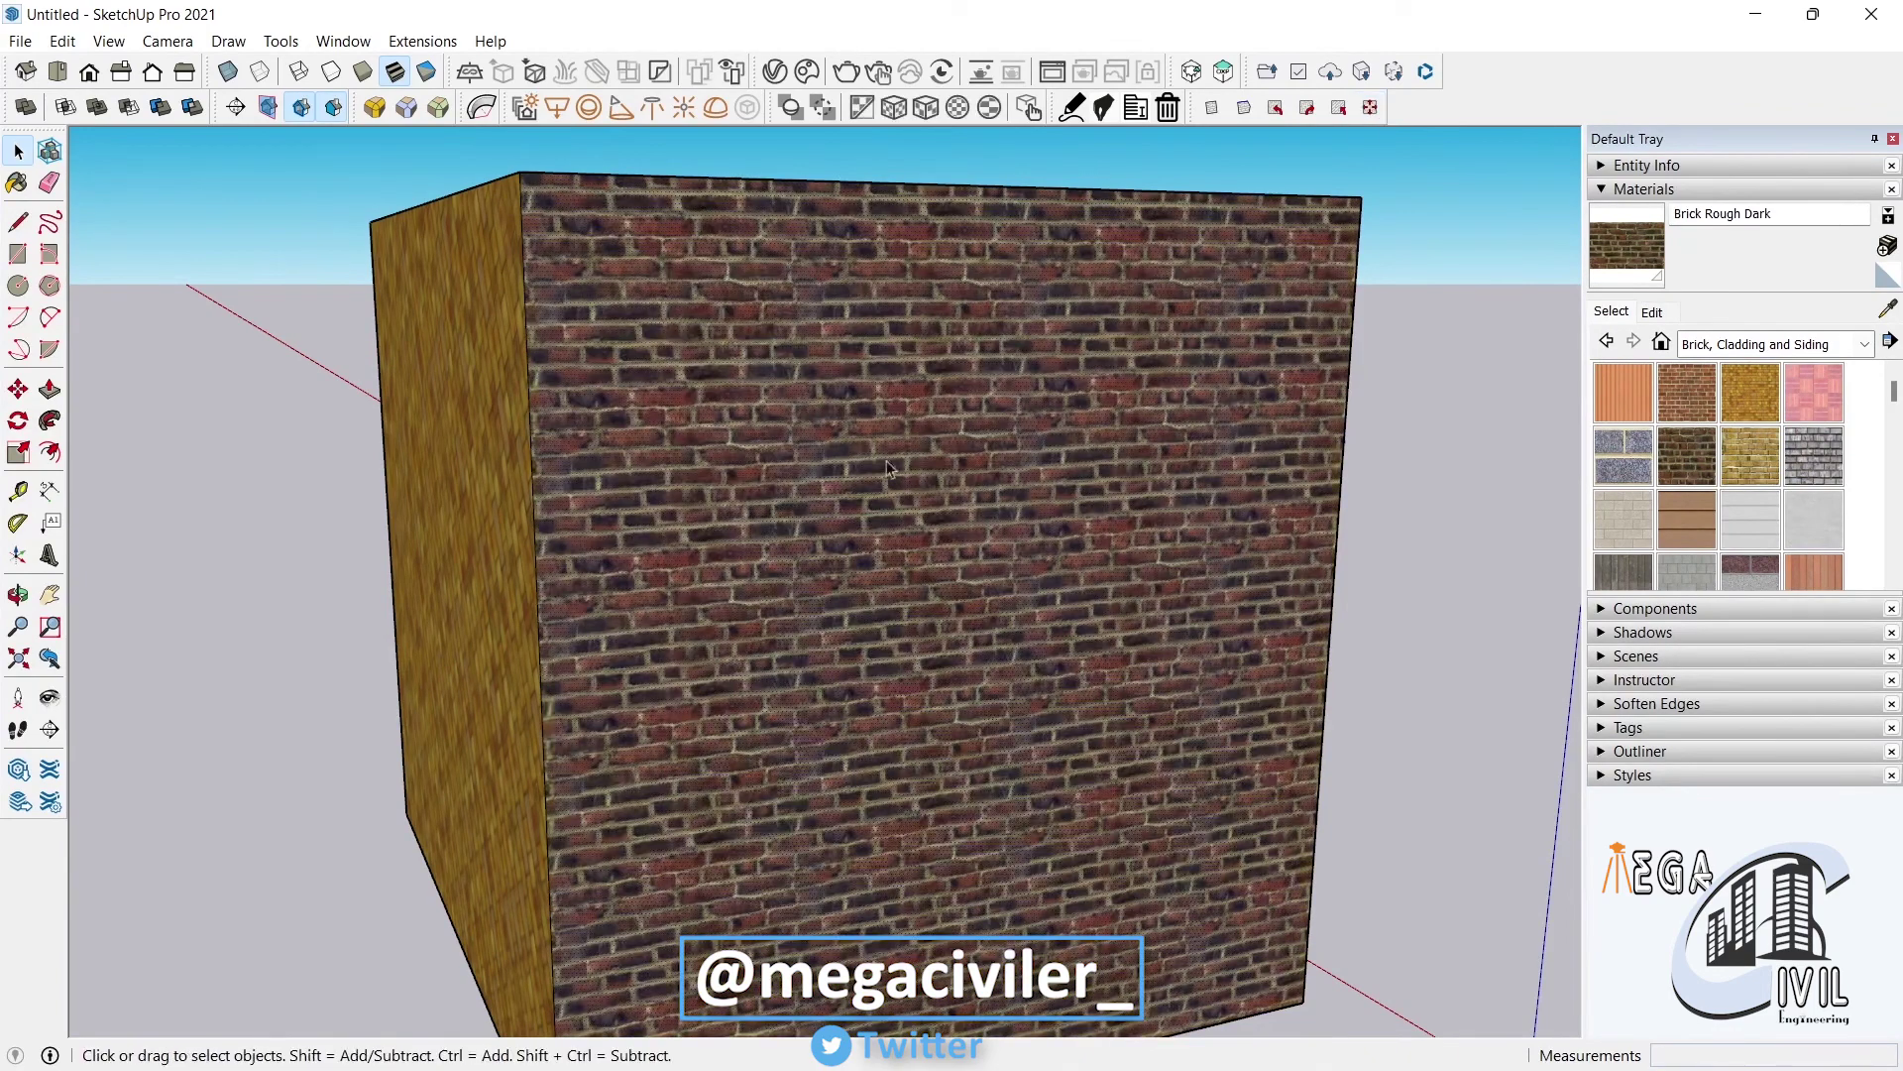
pyautogui.click(1370, 108)
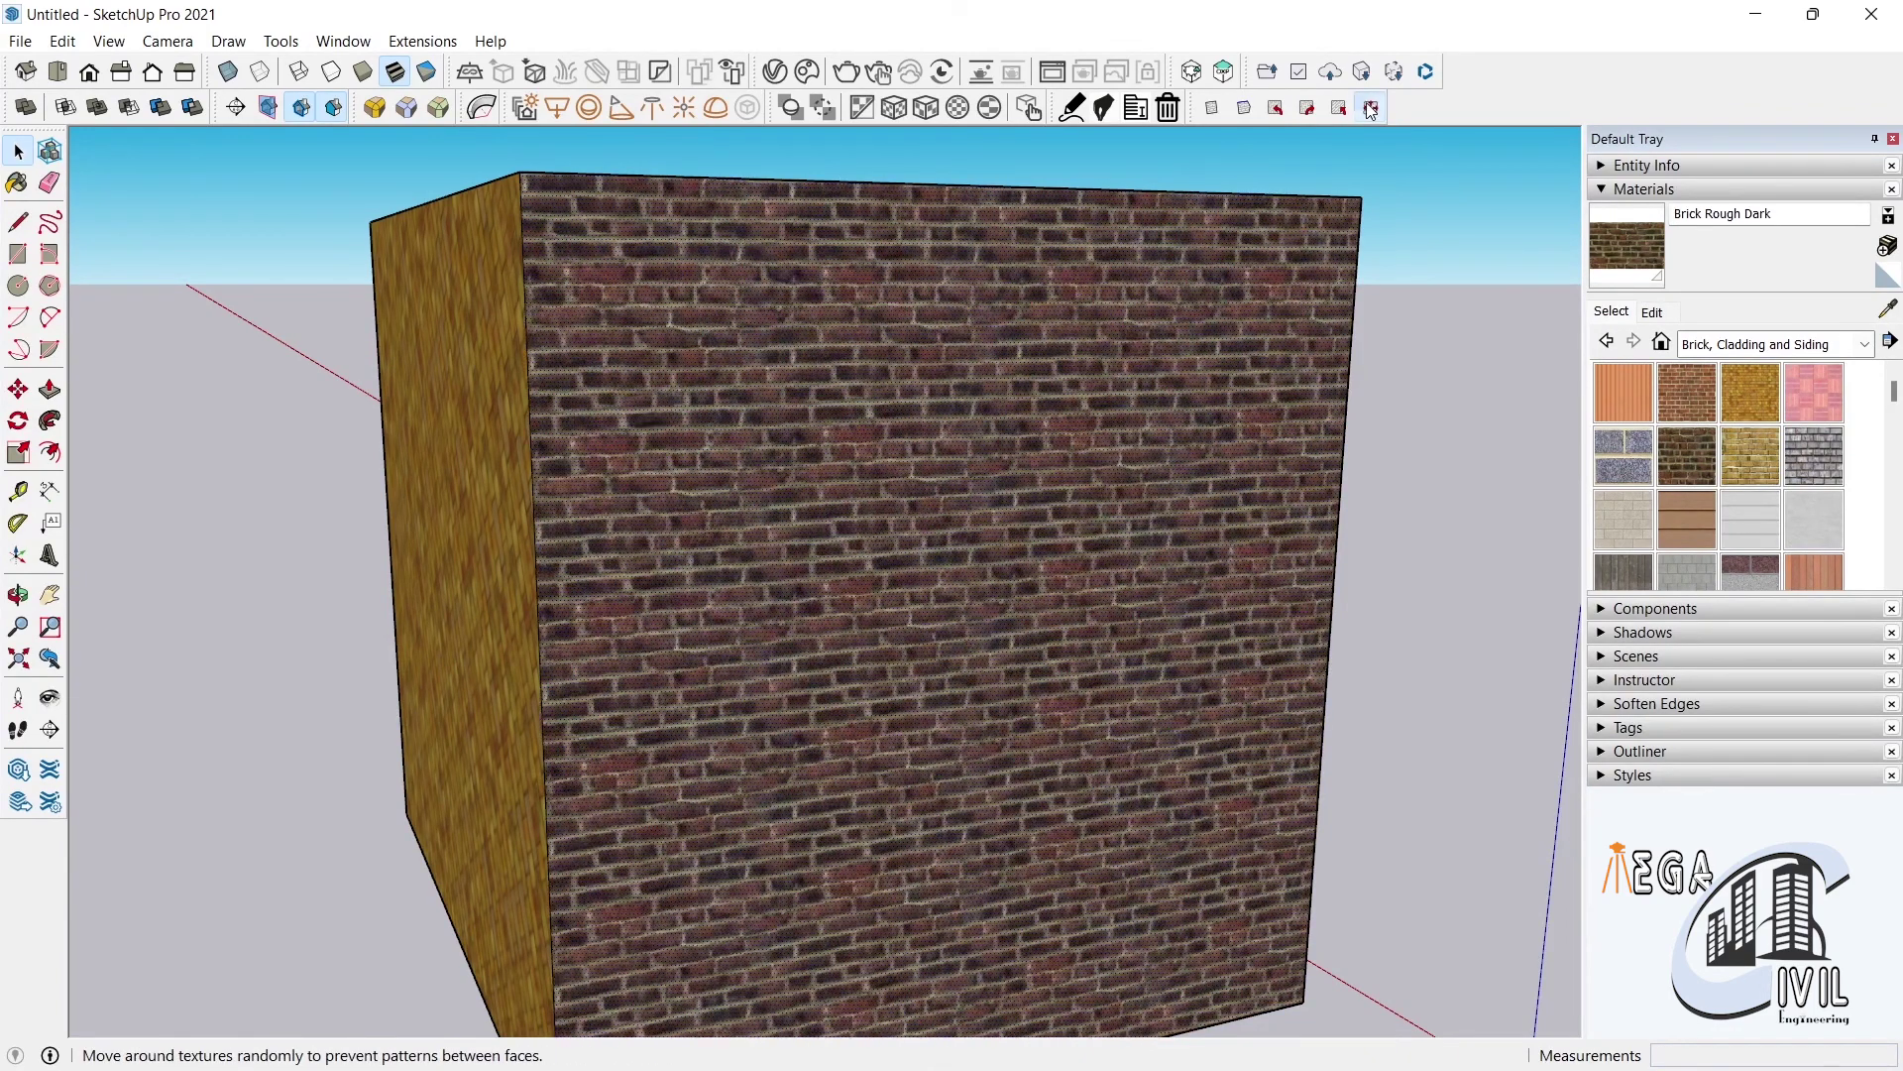
pyautogui.click(1370, 108)
pyautogui.click(1370, 108)
pyautogui.click(1370, 108)
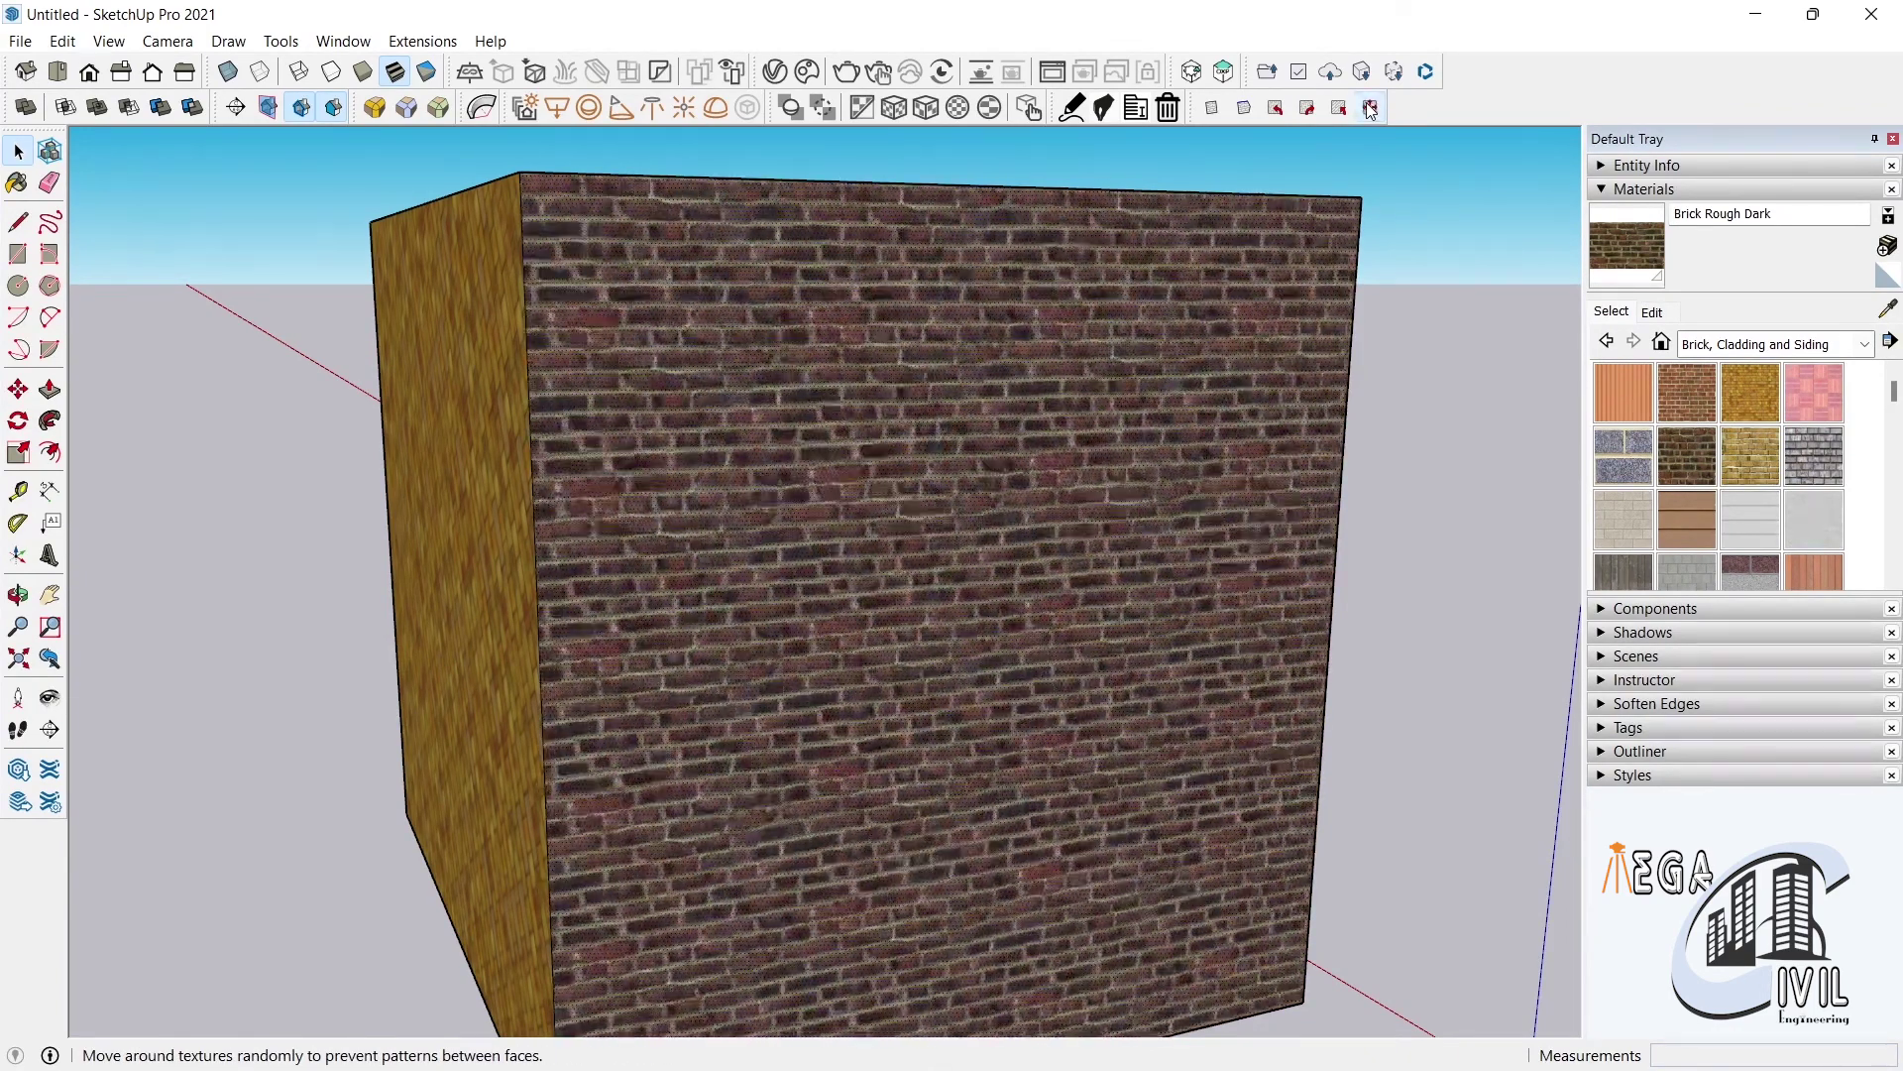
pyautogui.click(1370, 108)
pyautogui.click(1370, 108)
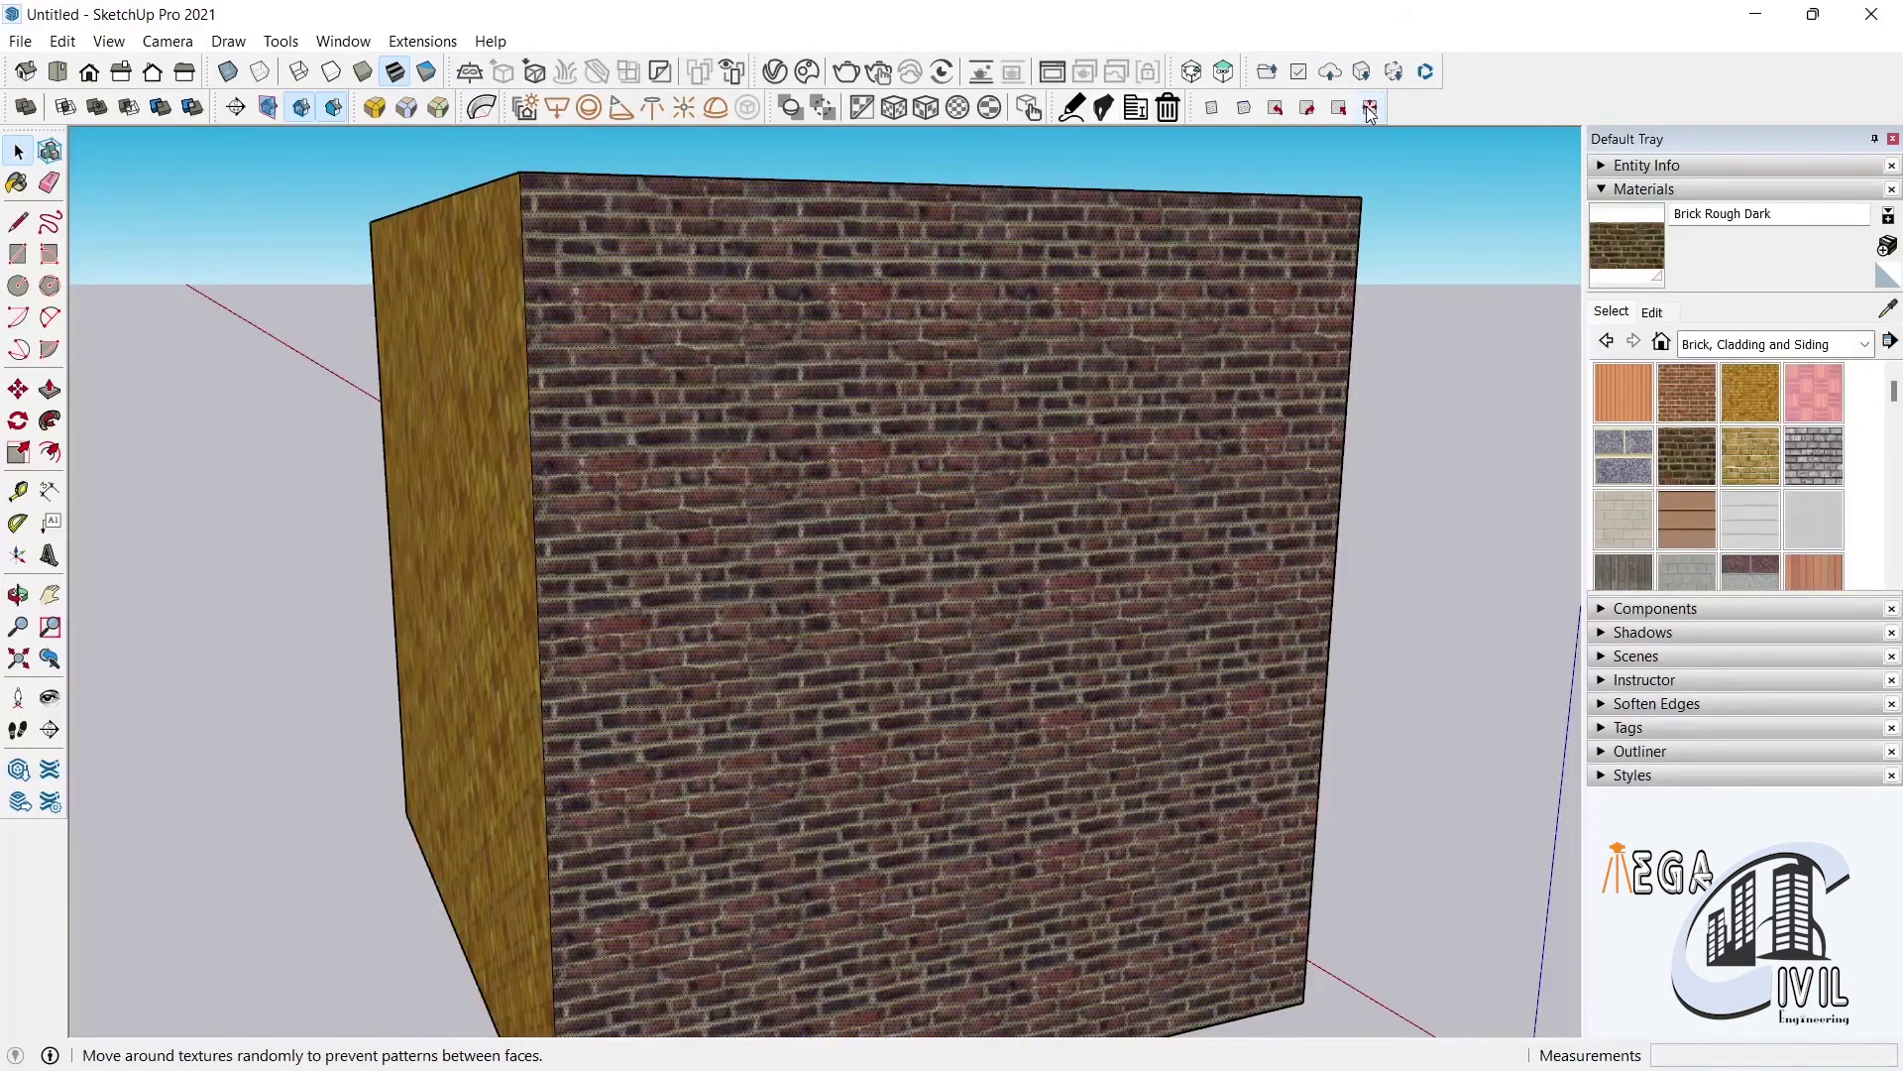
pyautogui.click(1370, 108)
pyautogui.click(1370, 108)
pyautogui.scroll(-5, 1312, 400)
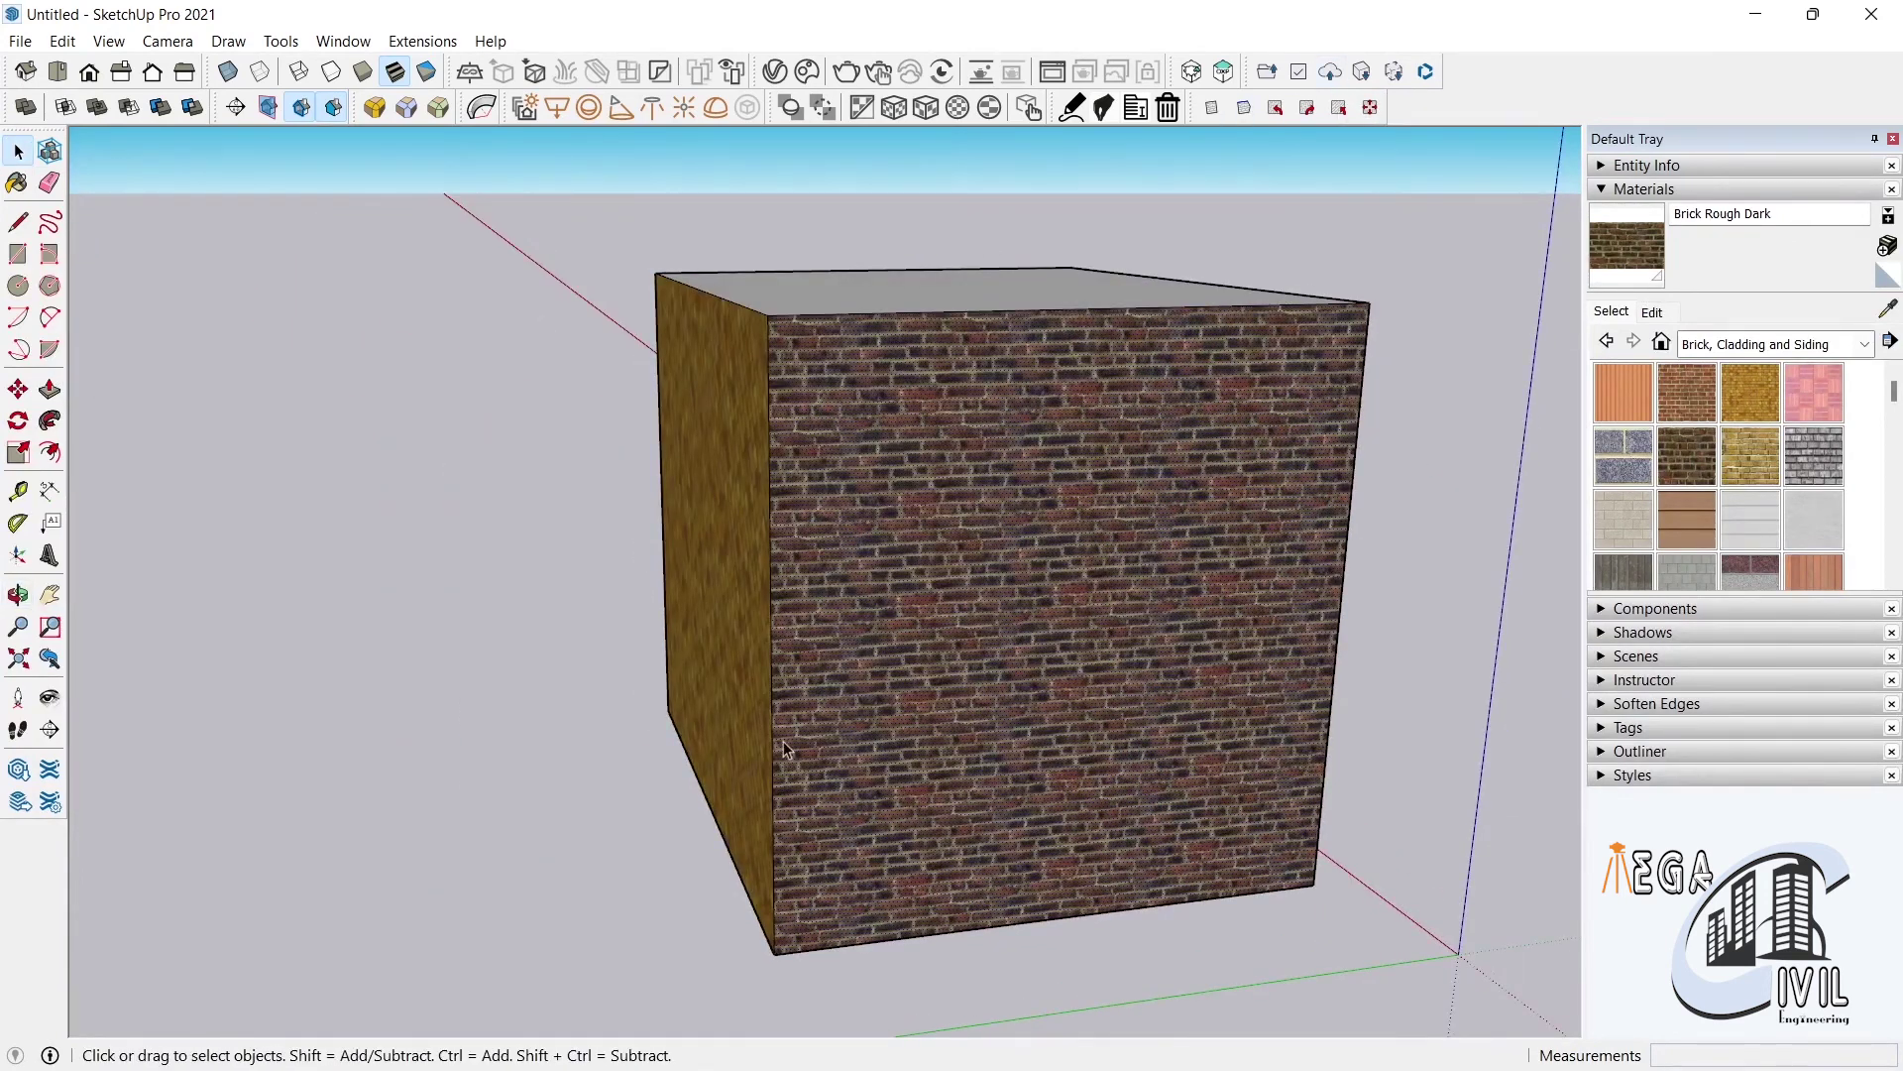
pyautogui.moveTo(837, 742); pyautogui.dragTo(809, 444, button='middle')
pyautogui.rightClick(710, 507)
pyautogui.moveTo(776, 818)
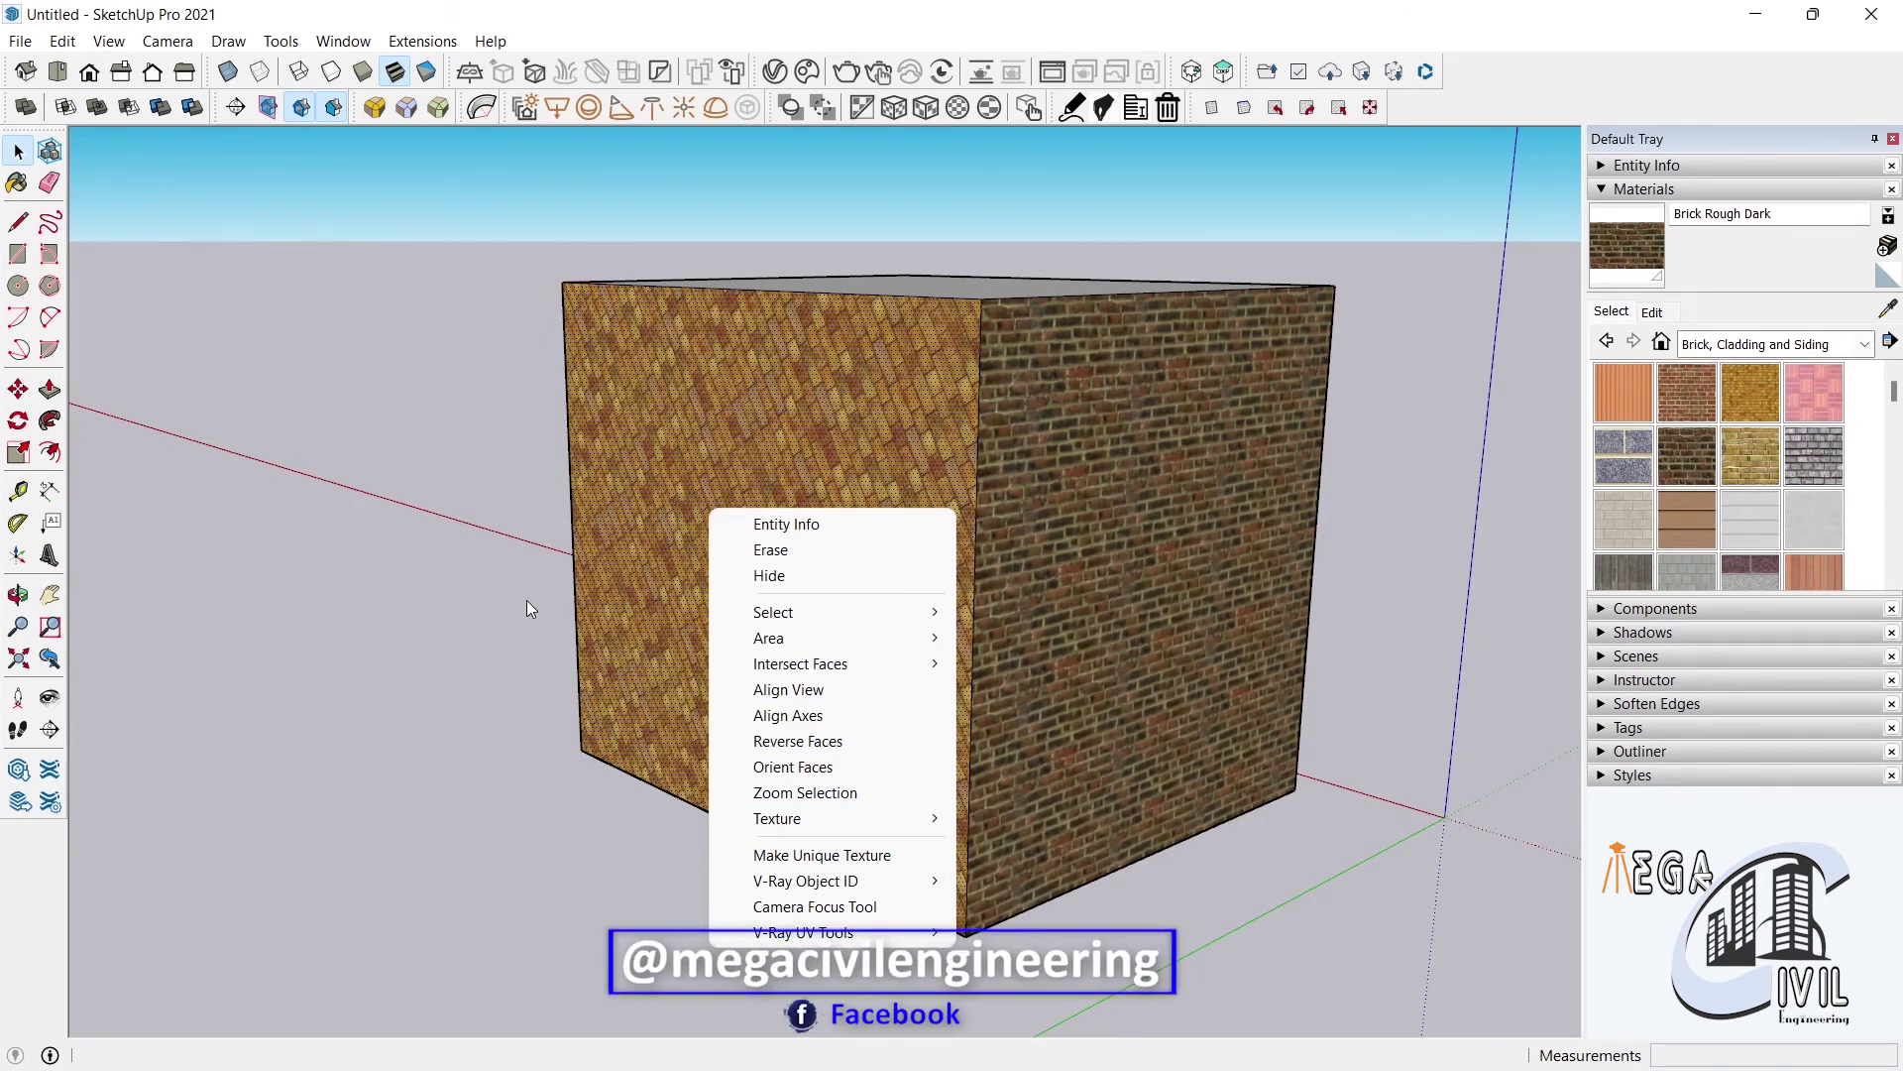
pyautogui.click(476, 461)
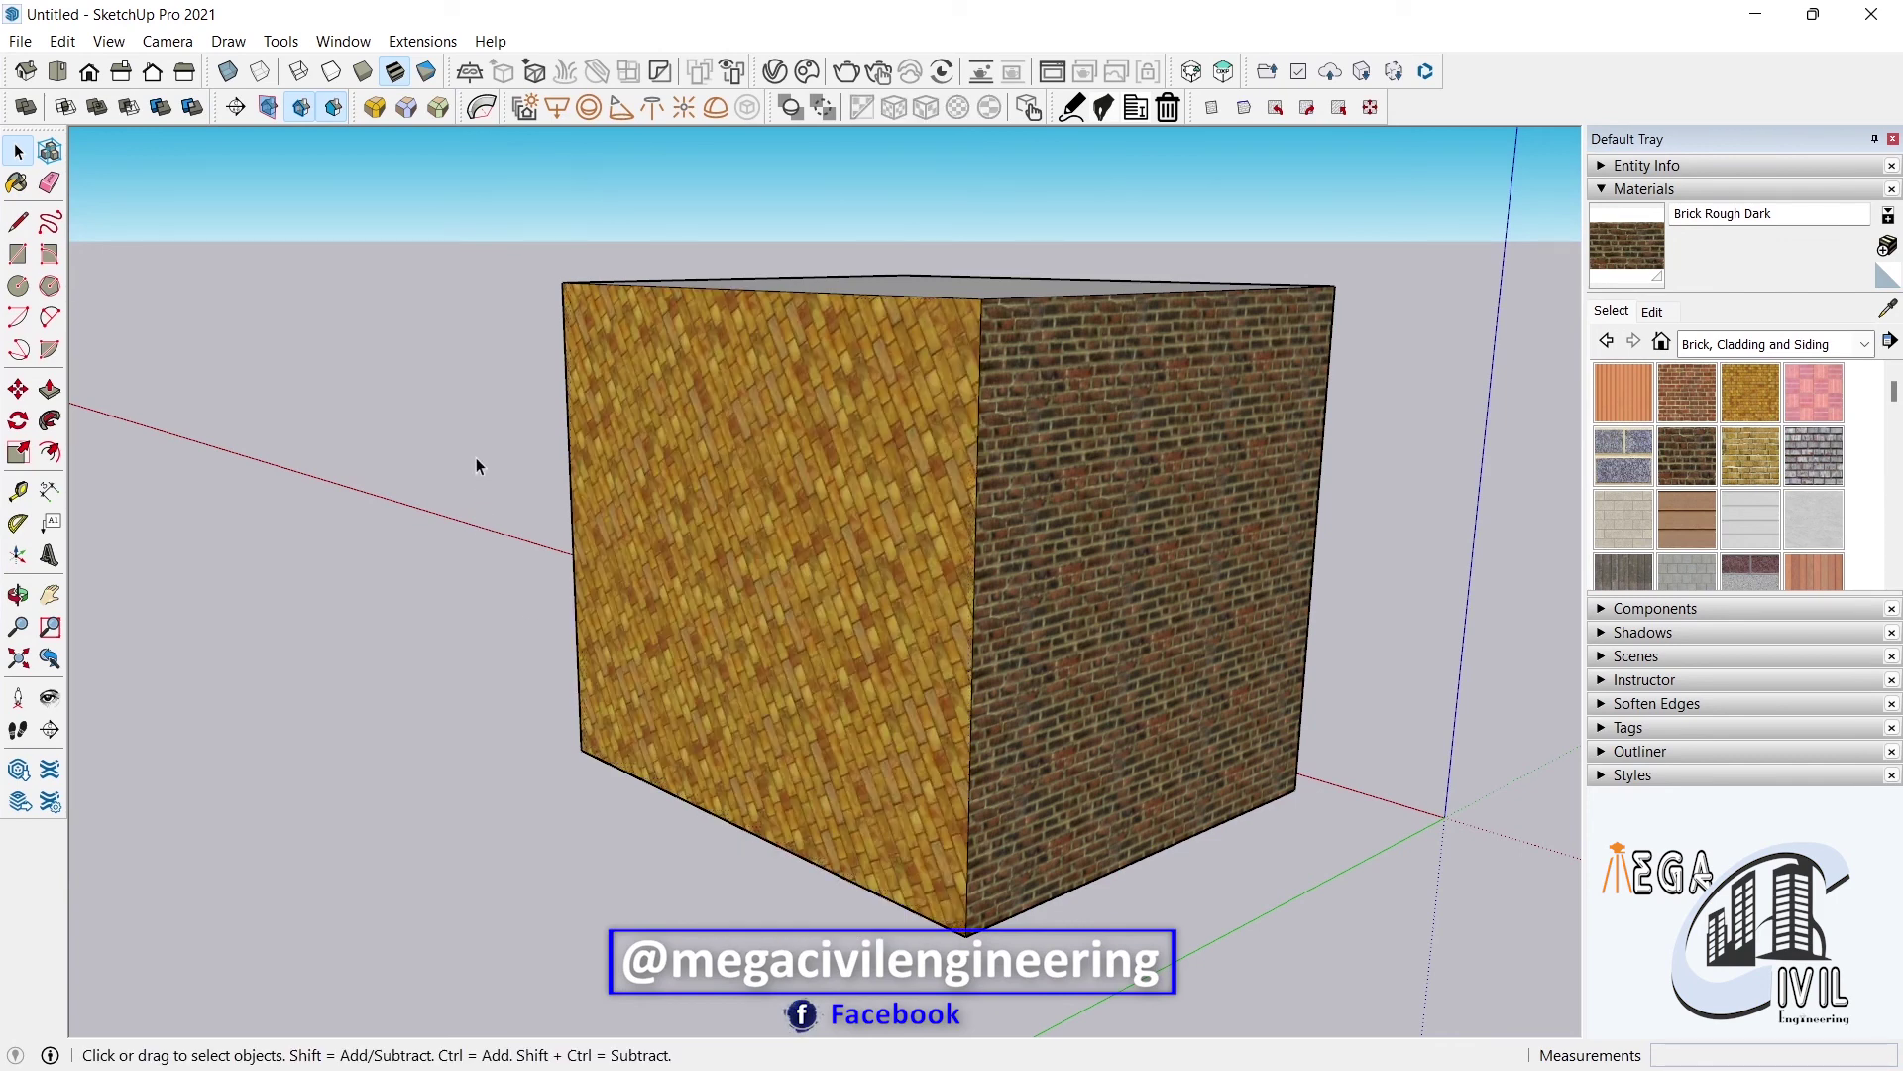